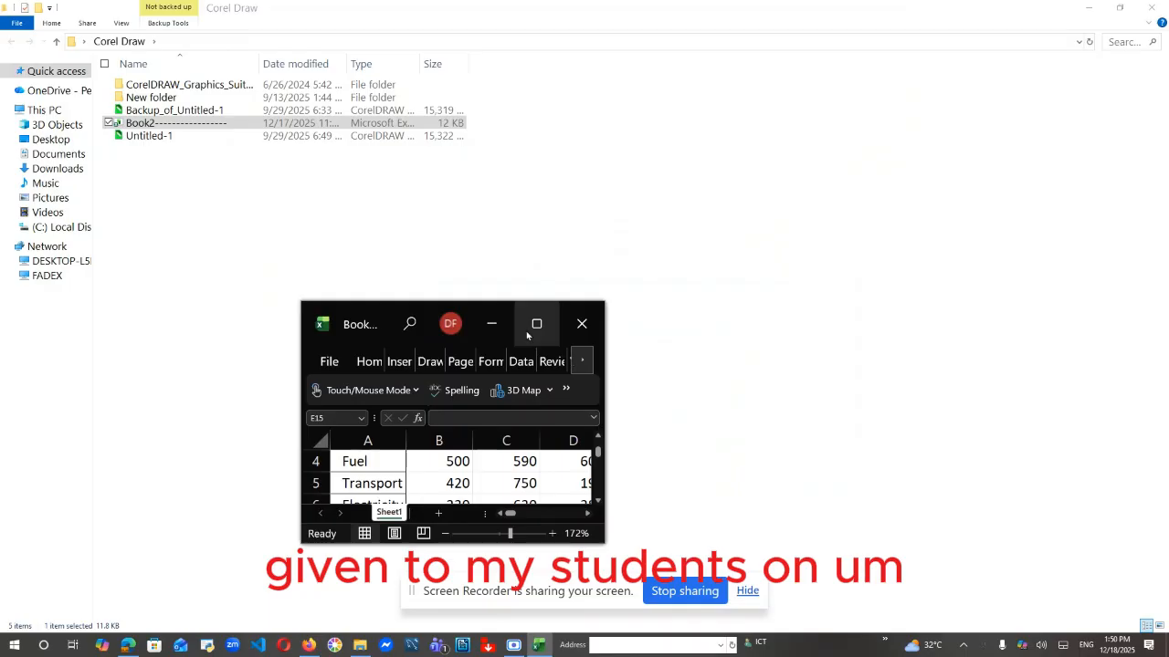
Maximize the Book2 workbook window and bring the business expenses table's title and headings into view
{"action": "left_click", "coordinate": [530, 334]}
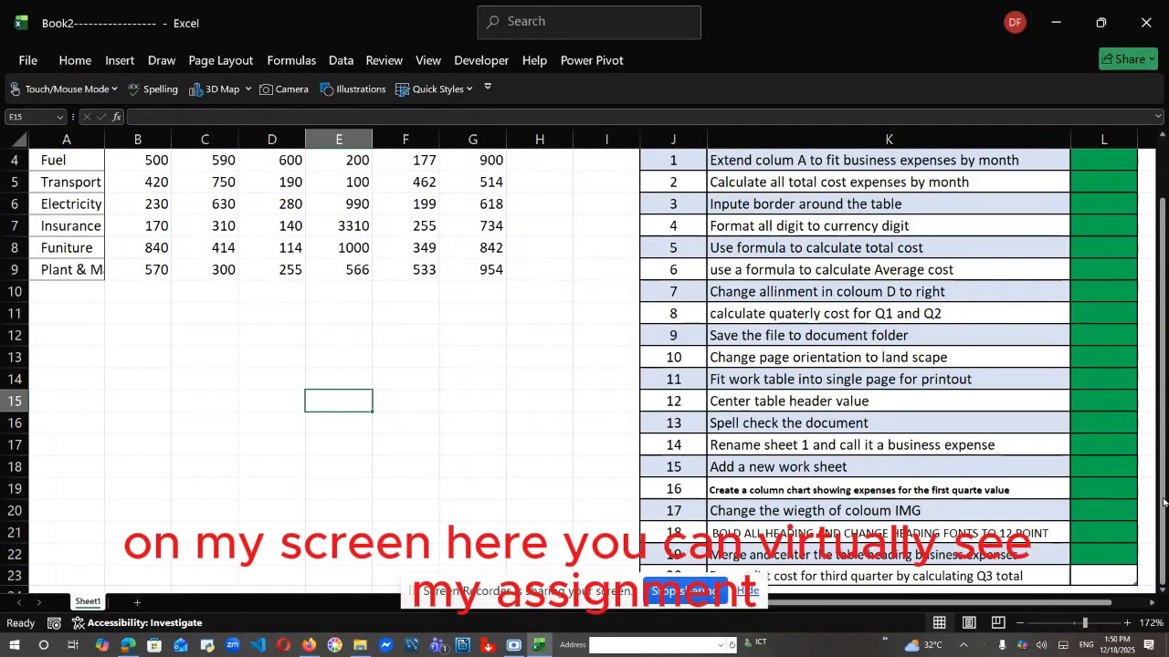
{"action": "left_click_drag", "start_coordinate": [1164, 499], "coordinate": [1165, 469]}
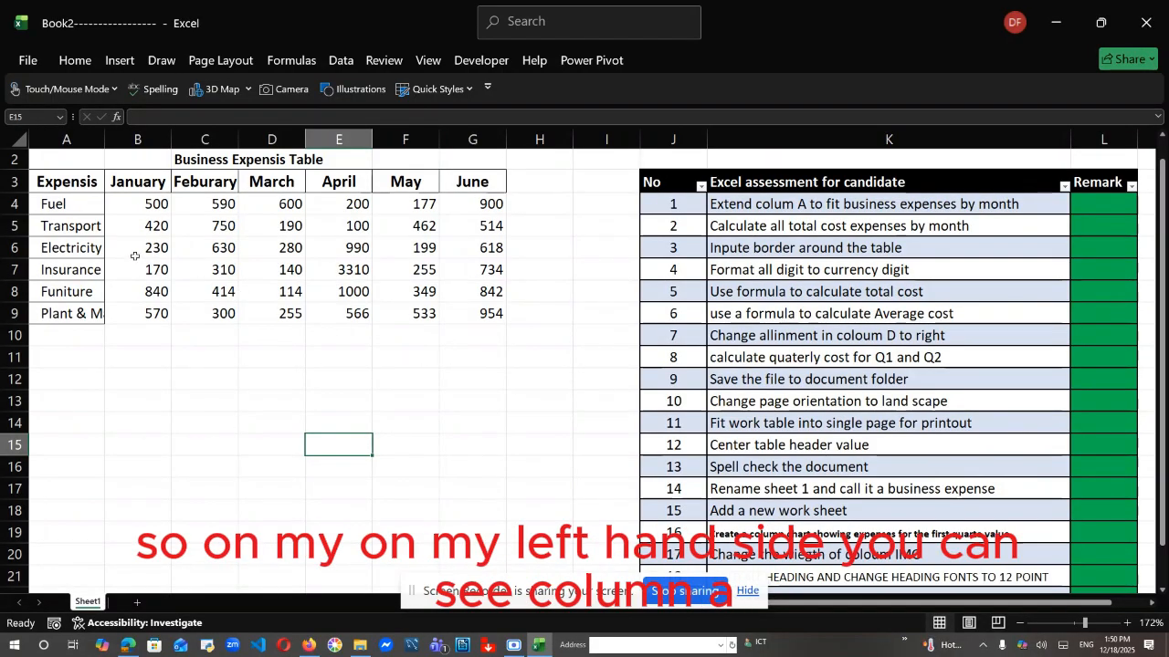
Highlight columns A through D one at a time, followed by rows 2 through 5, to identify the sheet's columns and rows
{"action": "left_click", "coordinate": [76, 139]}
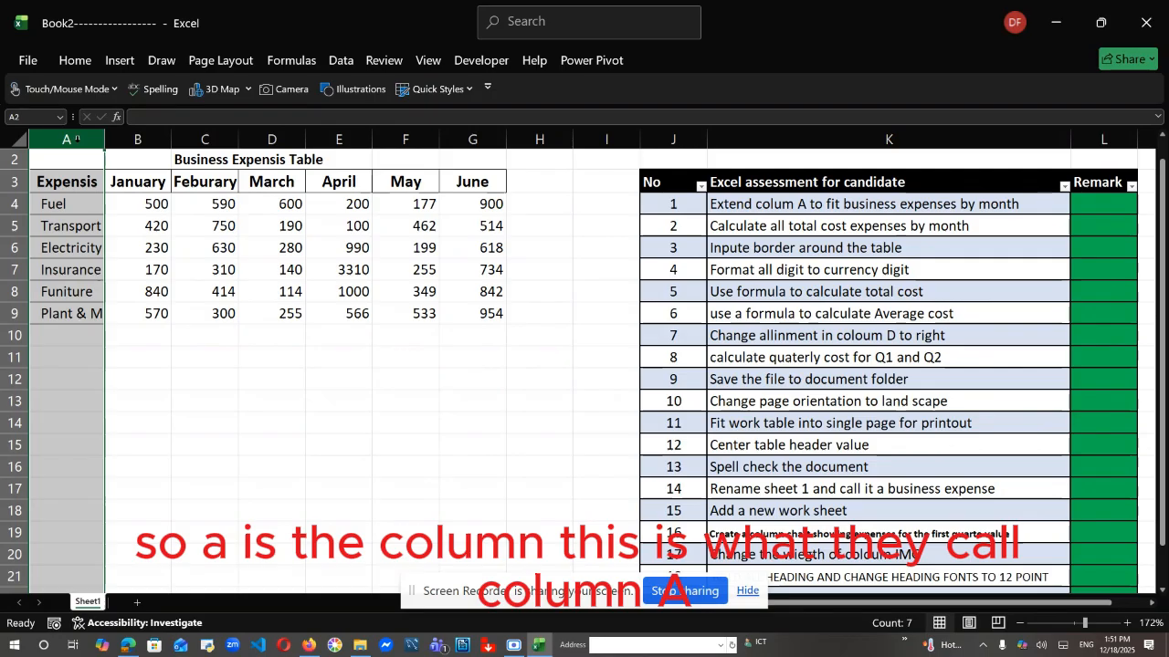
{"action": "left_click", "coordinate": [151, 139]}
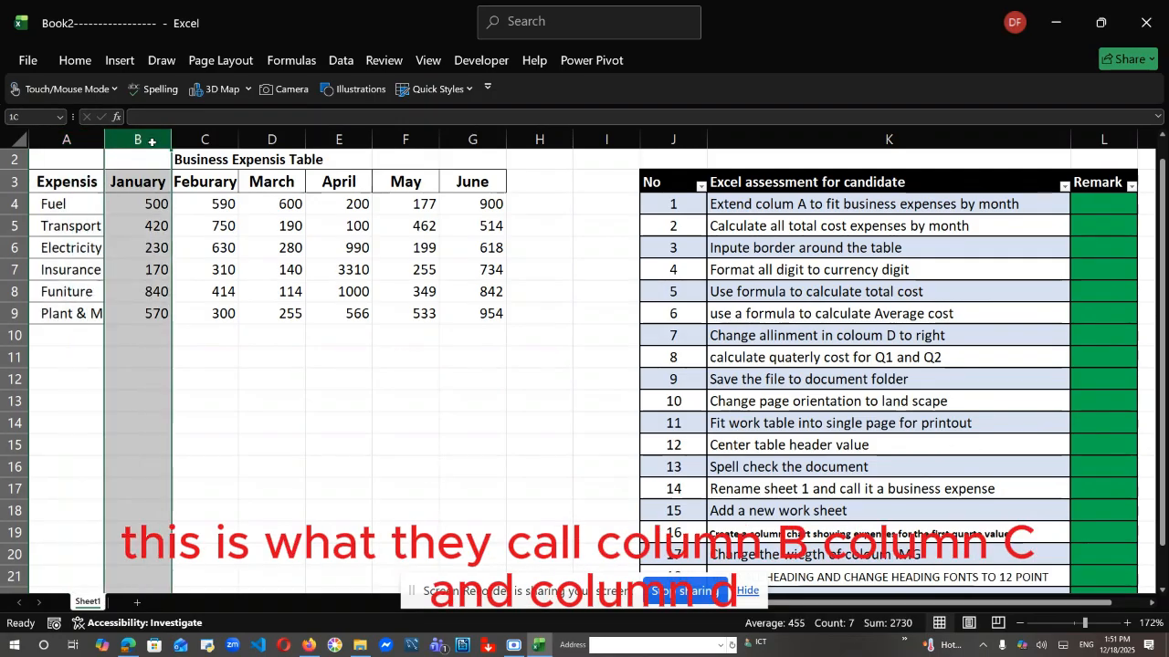
{"action": "left_click", "coordinate": [203, 140]}
{"action": "left_click", "coordinate": [273, 151]}
{"action": "left_click", "coordinate": [272, 138]}
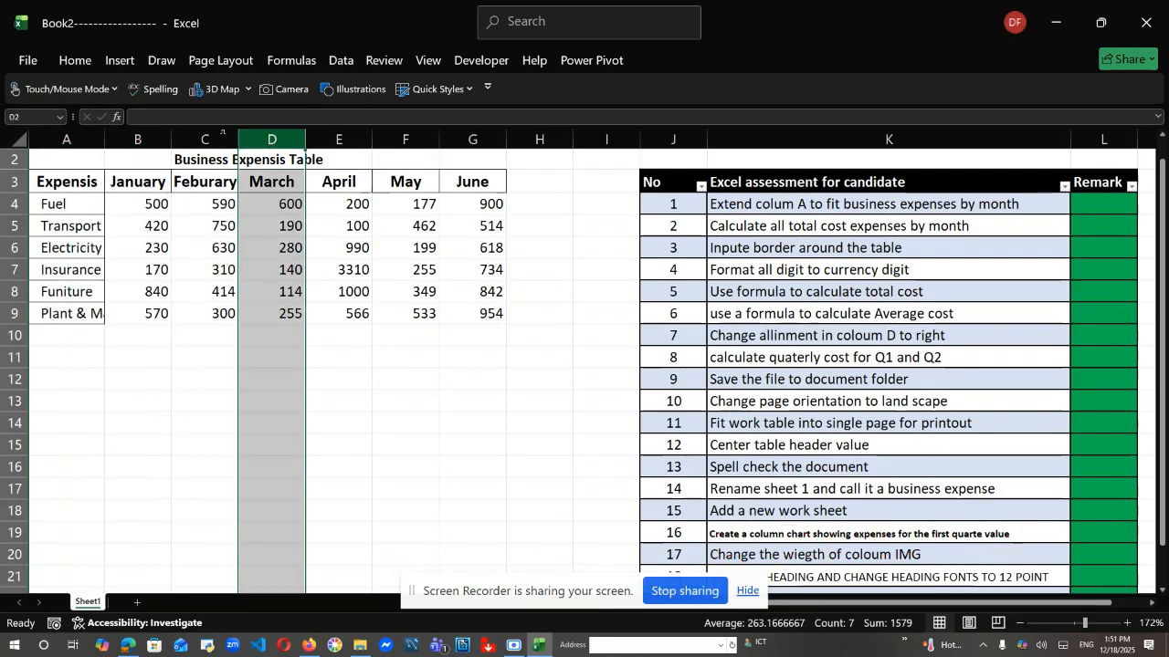
{"action": "left_click", "coordinate": [15, 159]}
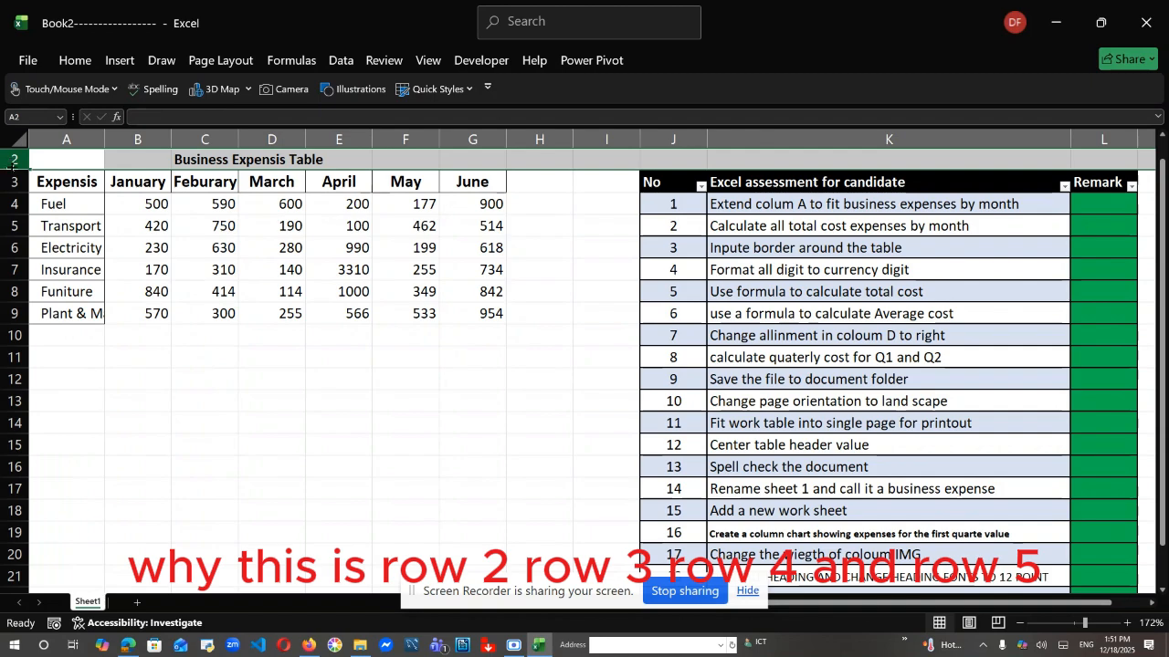
{"action": "left_click", "coordinate": [11, 171]}
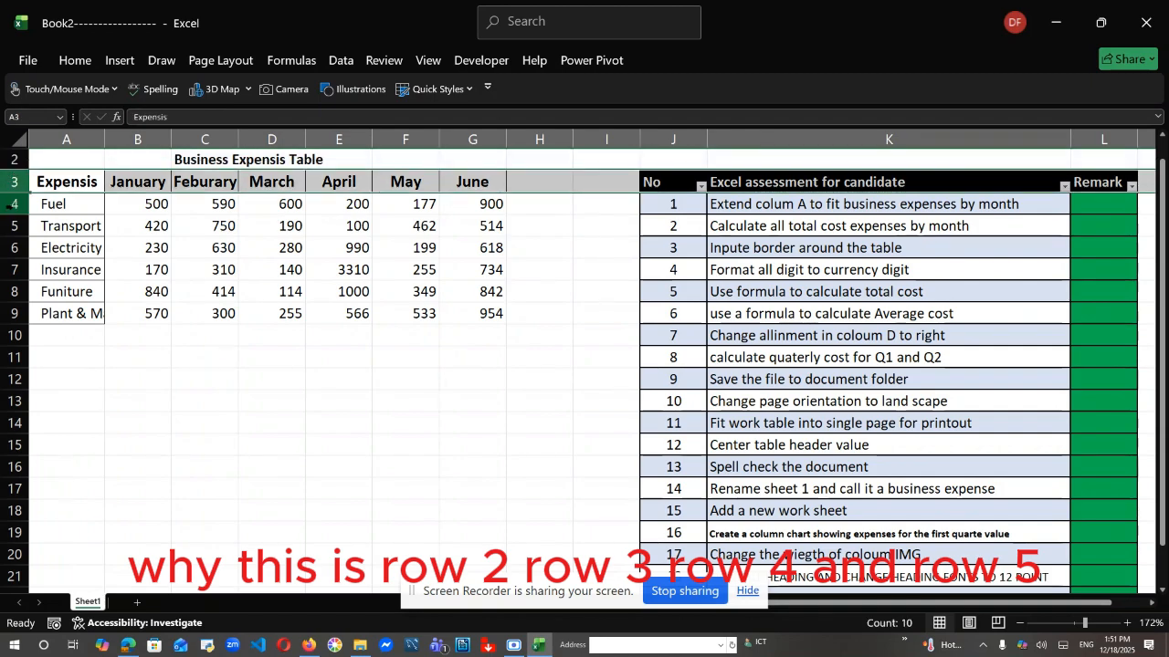
{"action": "left_click", "coordinate": [11, 203]}
{"action": "left_click", "coordinate": [12, 225]}
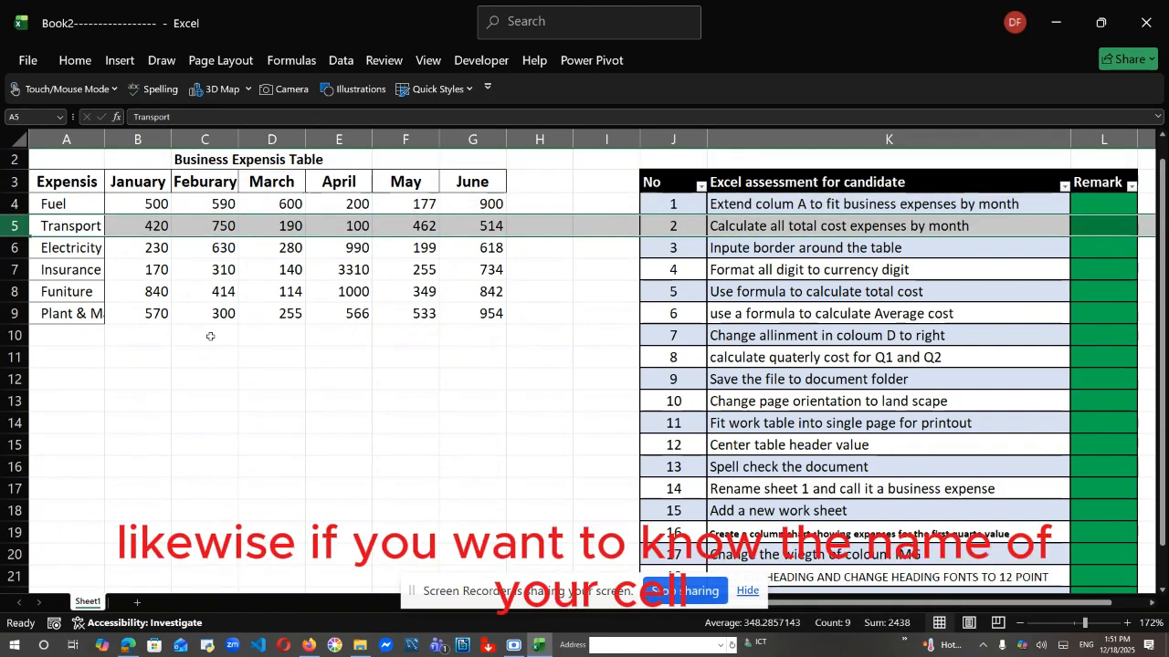
Select the empty cells D11, H19, G19 and E18 in turn to check how each cell reference is shown
{"action": "left_click", "coordinate": [272, 359]}
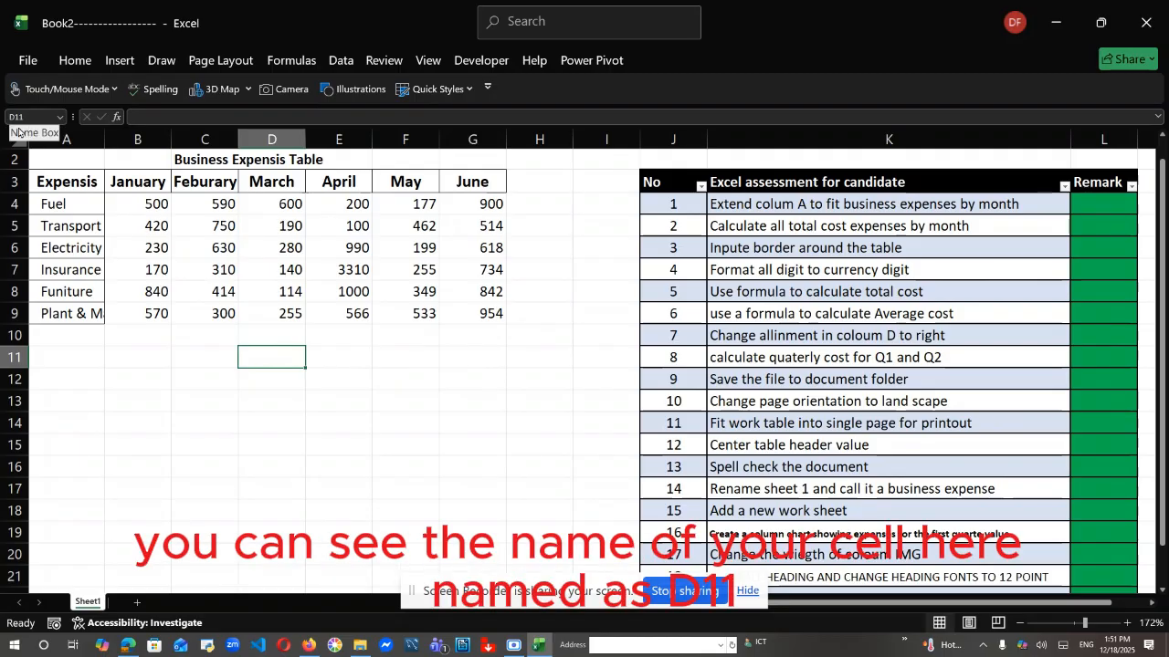
{"action": "left_click", "coordinate": [560, 526]}
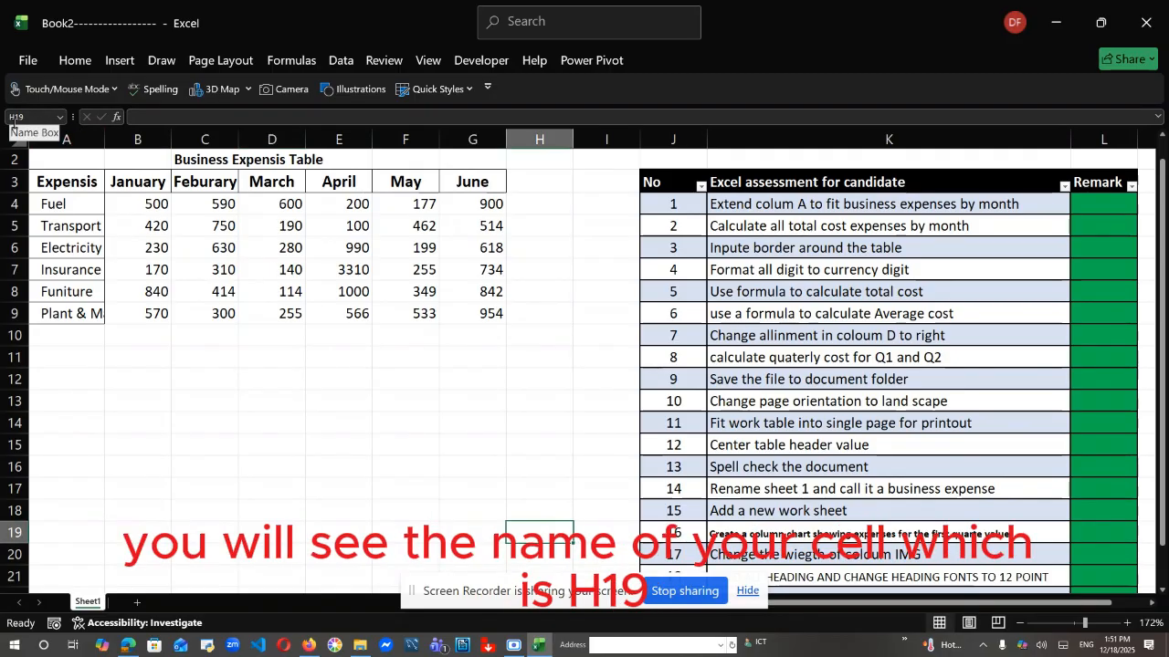
{"action": "left_click", "coordinate": [492, 528]}
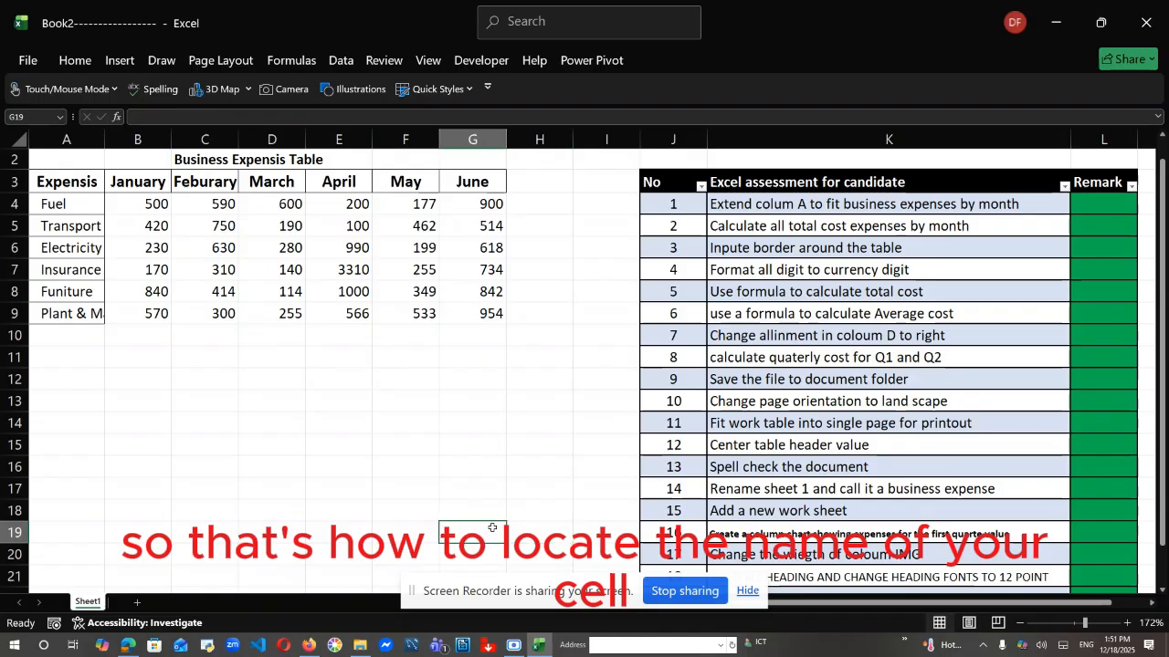
{"action": "left_click", "coordinate": [336, 509]}
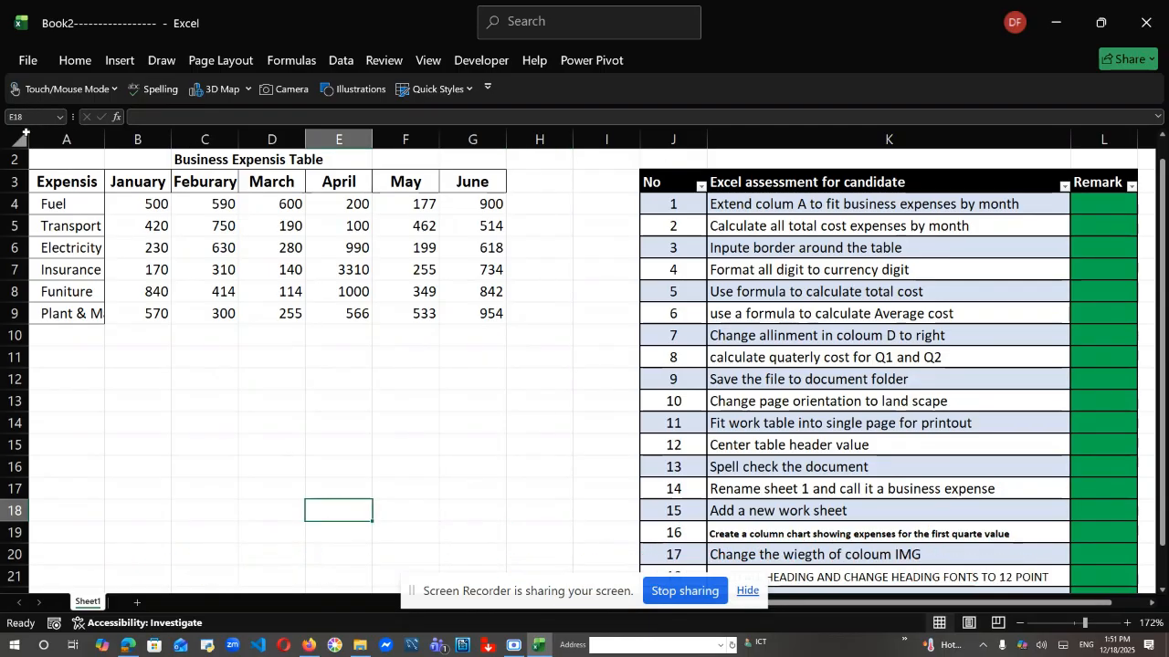
AutoFit column A so the expense names, including Plant & Machinery, fit fully
{"action": "left_click", "coordinate": [88, 137]}
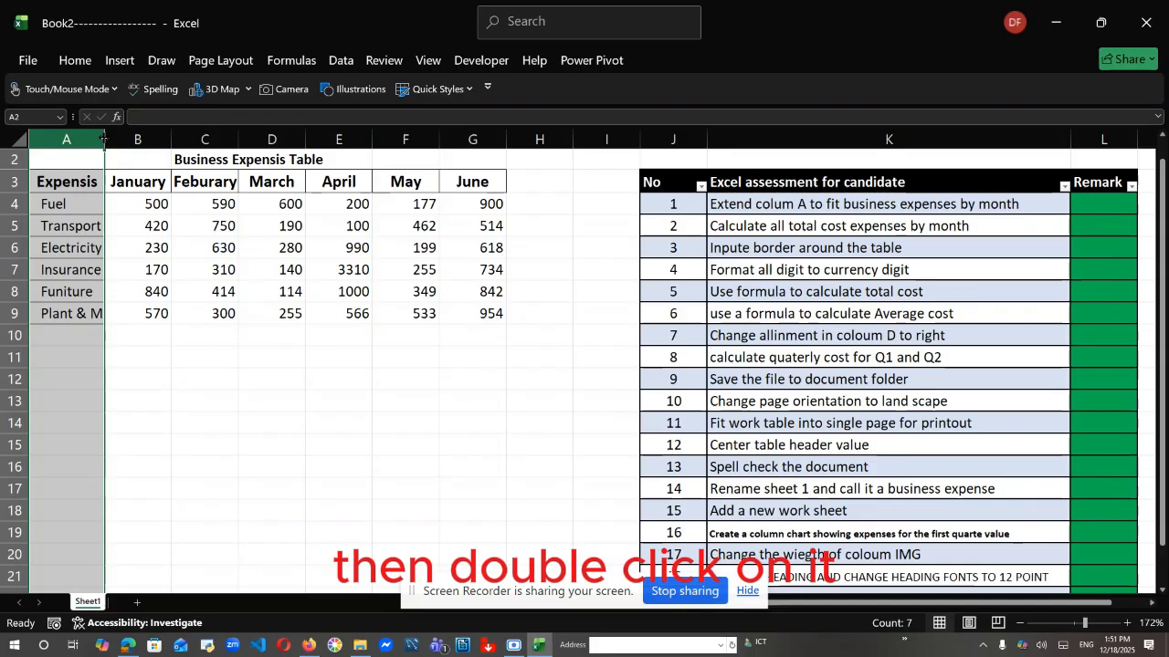
{"action": "double_click", "coordinate": [103, 138]}
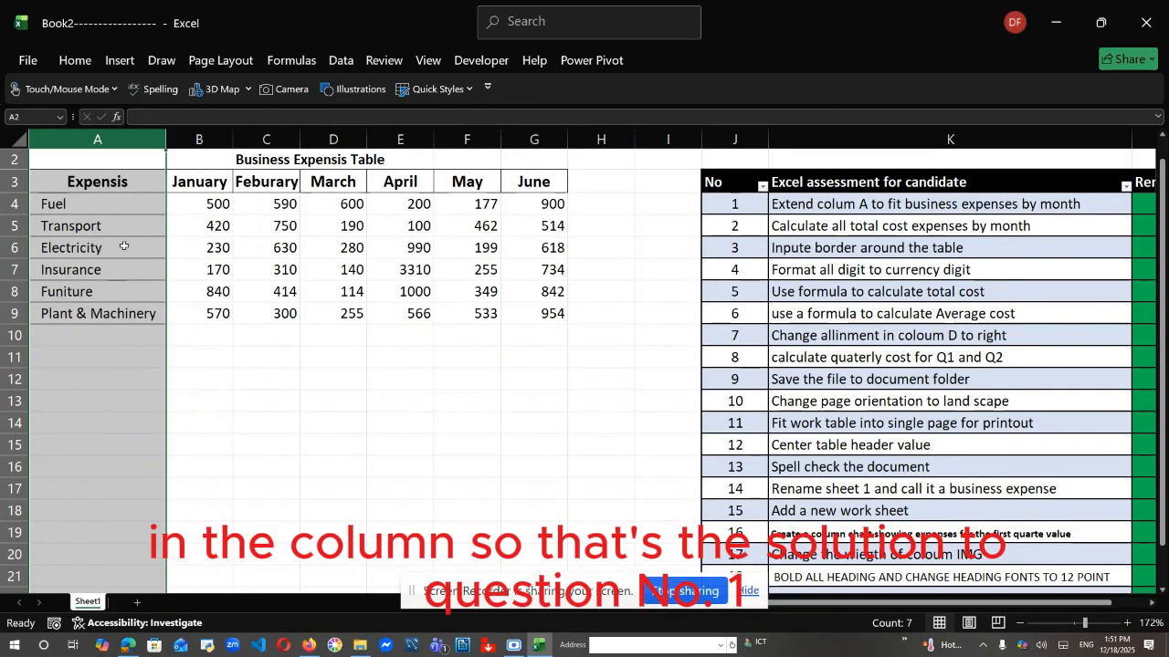
{"action": "left_click", "coordinate": [263, 400]}
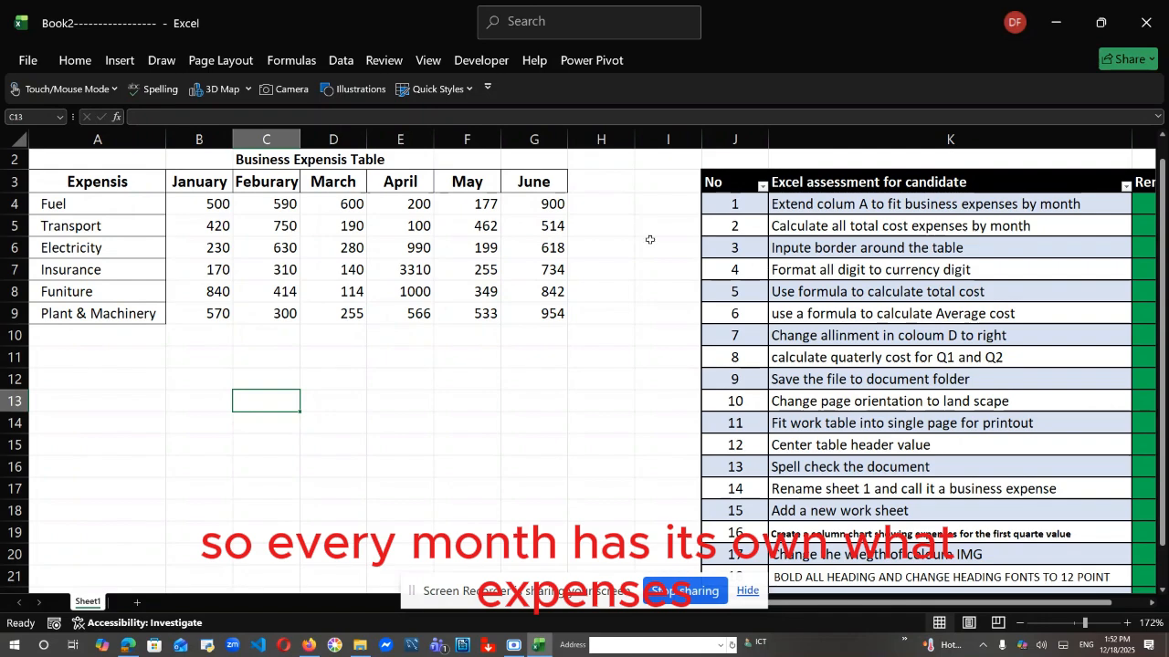
Enter the row label "Total Expenses by Month" in cell A10, below Plant & Machinery
{"action": "left_click", "coordinate": [102, 335]}
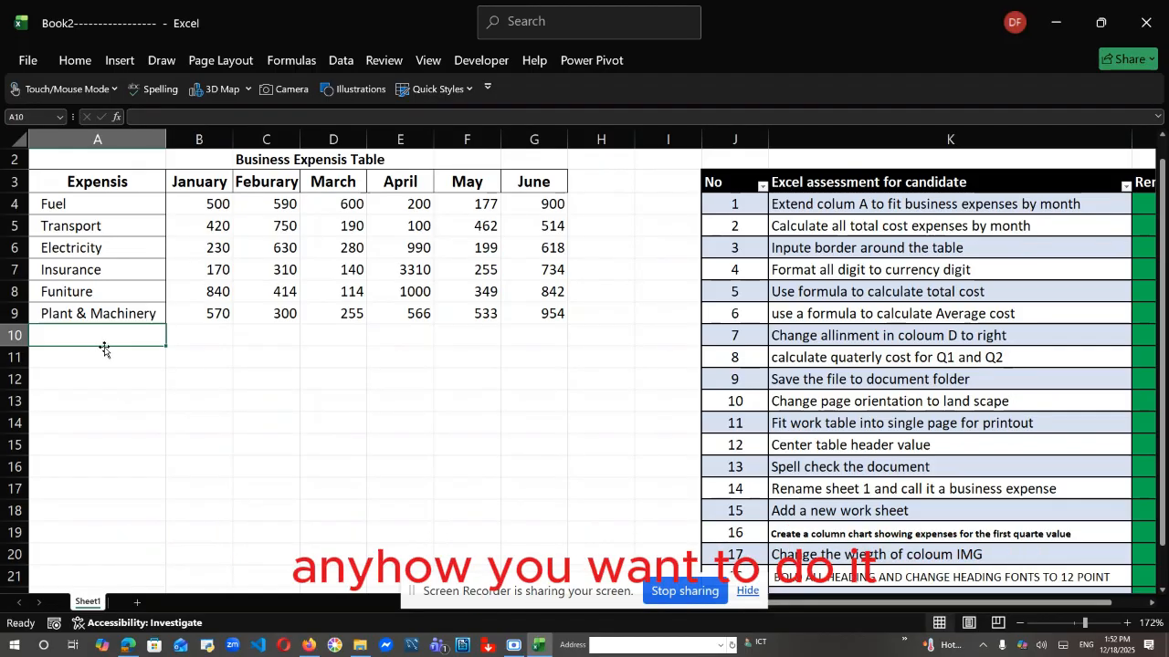
{"action": "type", "text": "Tota"}
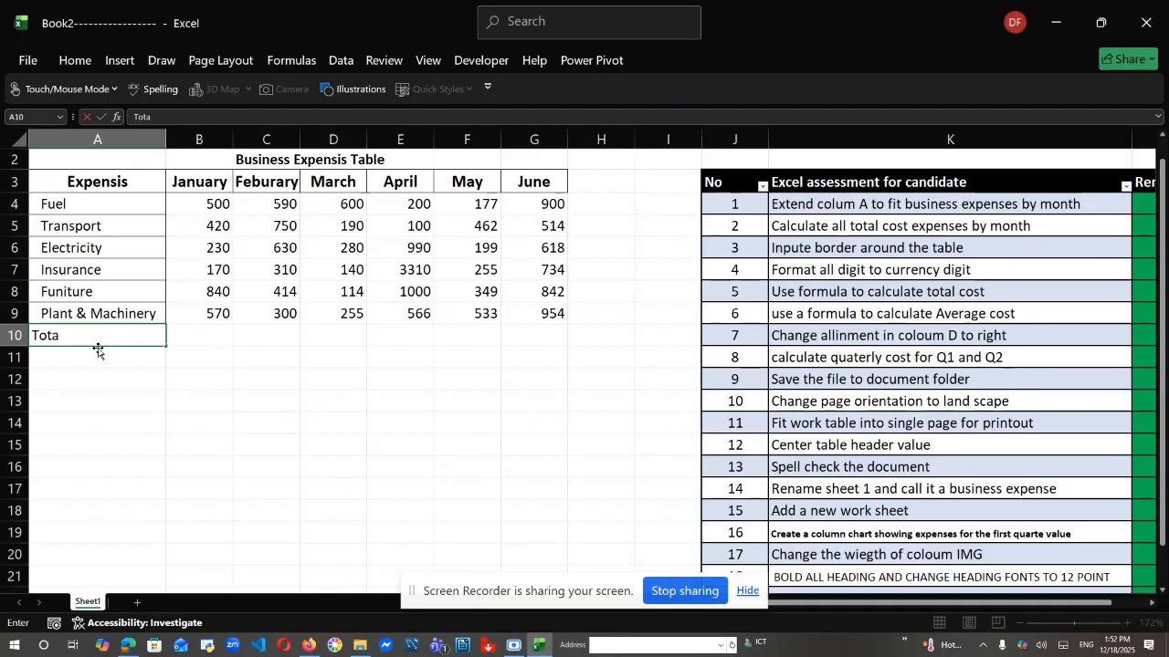
{"action": "type", "text": "l Expen"}
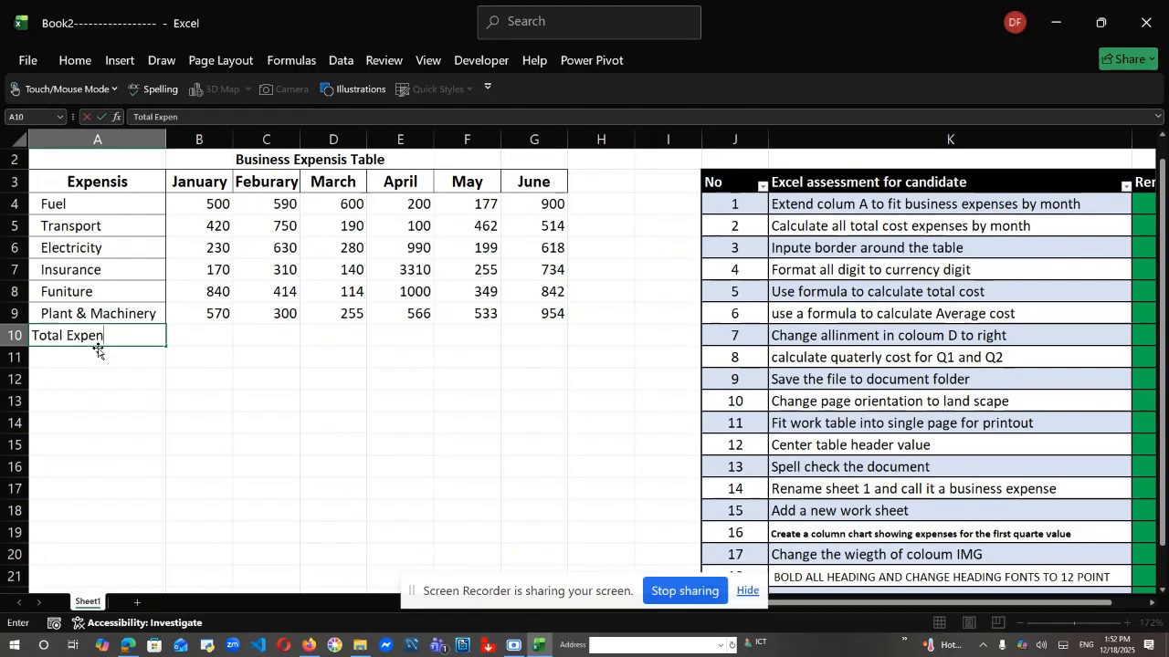
{"action": "type", "text": "s"}
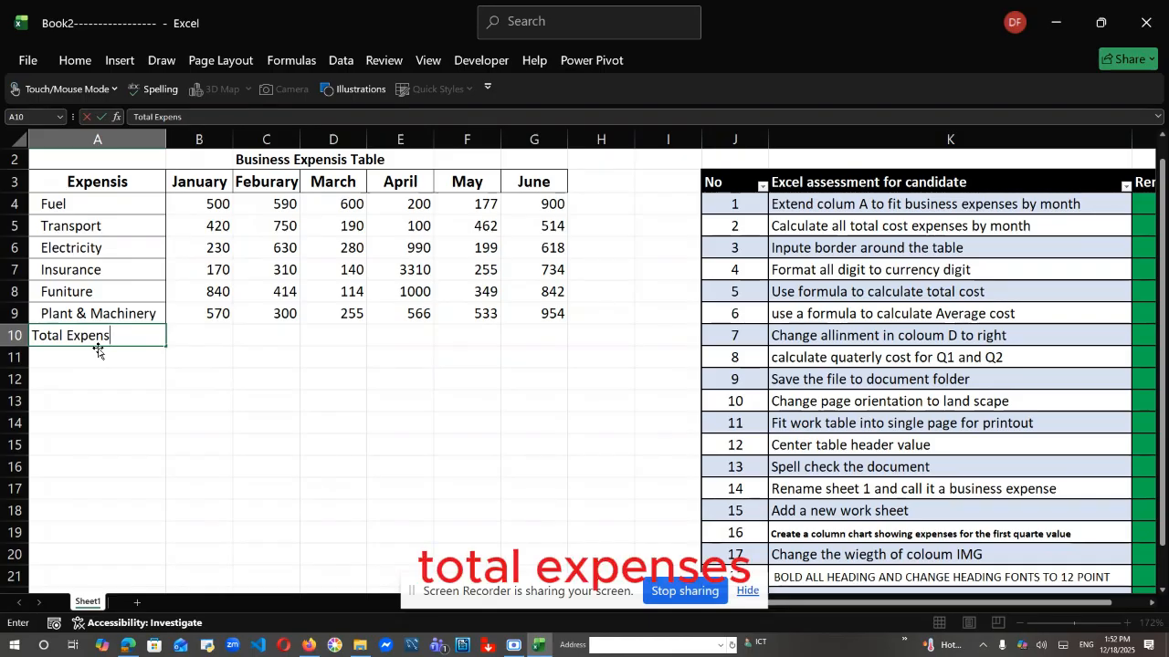
{"action": "type", "text": "es by"}
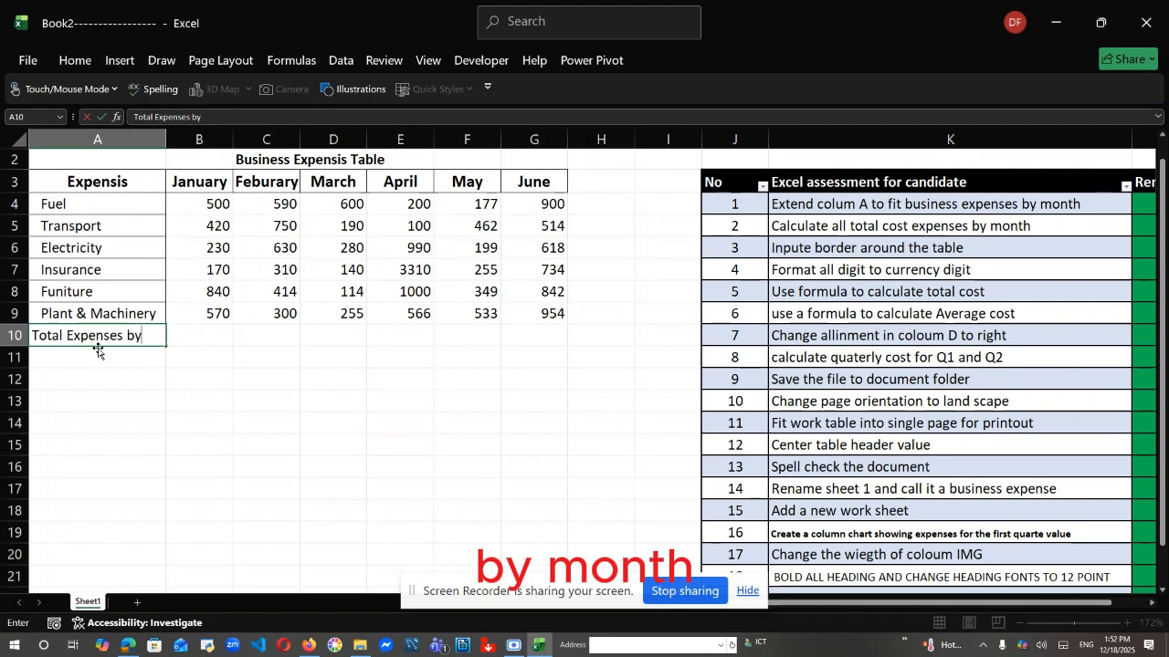
{"action": "type", "text": " Mo"}
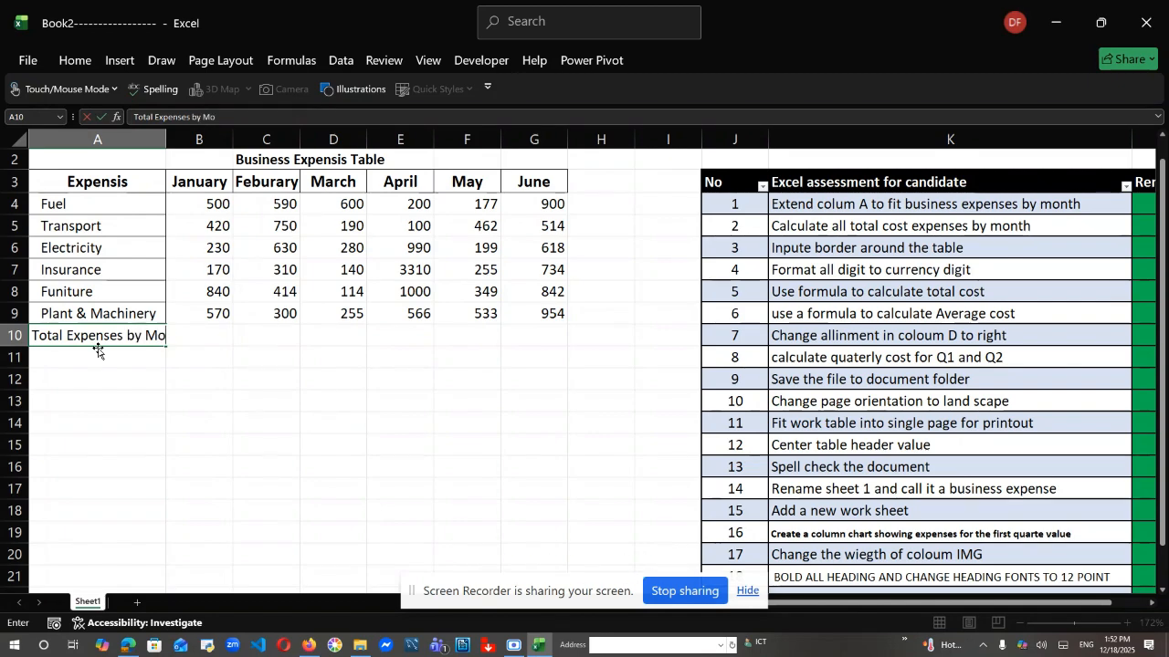
{"action": "type", "text": "nth"}
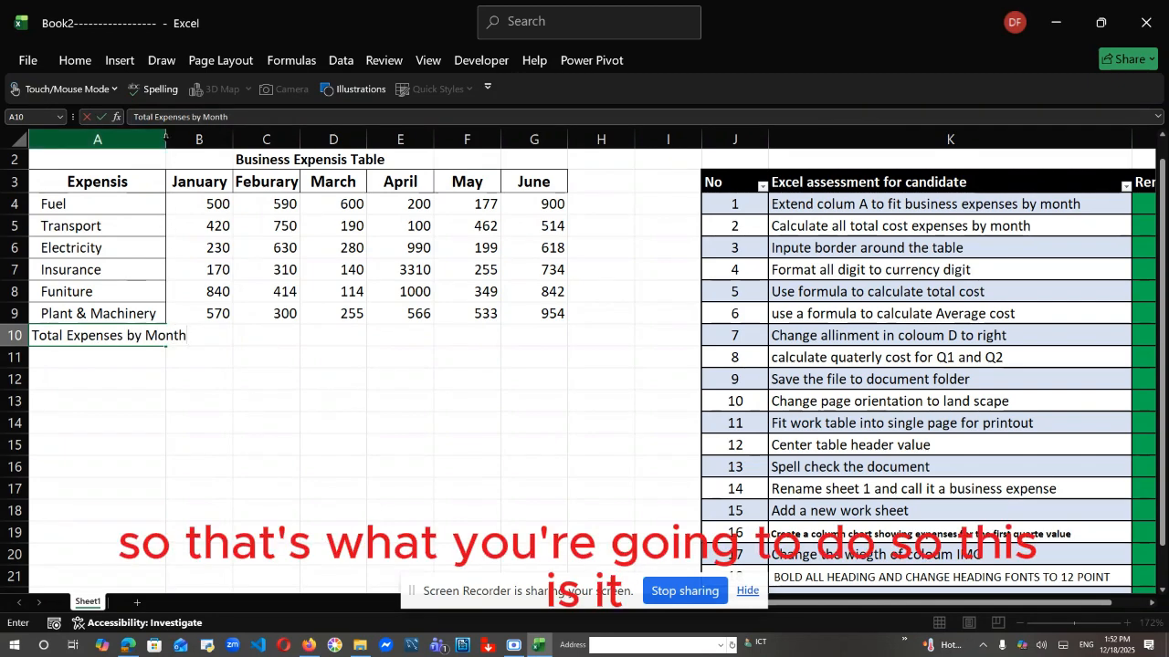
{"action": "key", "text": "Escape"}
AutoFit column A to the length of the total row's label in A10
{"action": "left_click", "coordinate": [162, 139]}
{"action": "double_click", "coordinate": [165, 139]}
{"action": "left_click", "coordinate": [224, 378]}
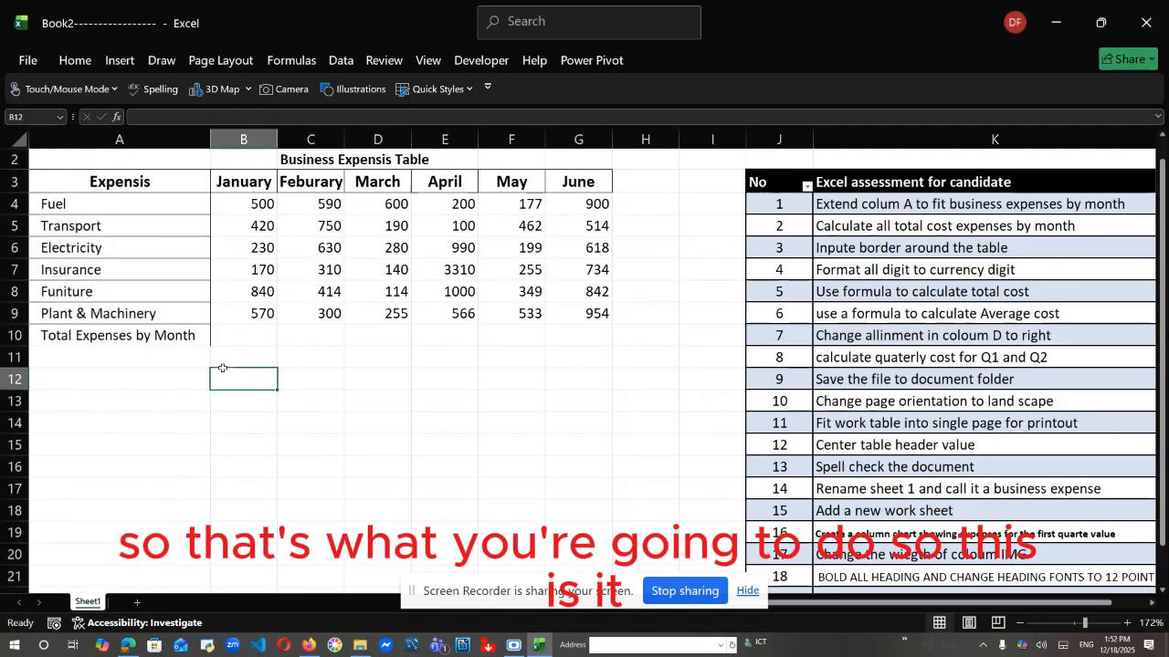
Total the January expenses in cell B10 with AutoSum over B4:B9
{"action": "left_click", "coordinate": [250, 338]}
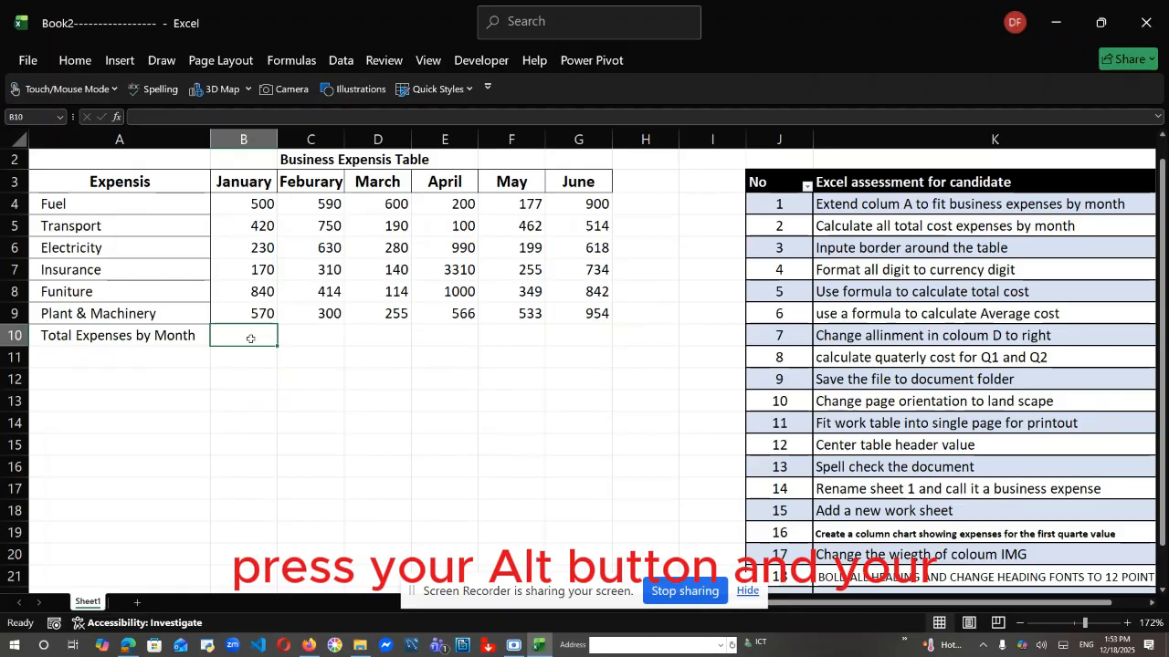
{"action": "key", "text": "alt"}
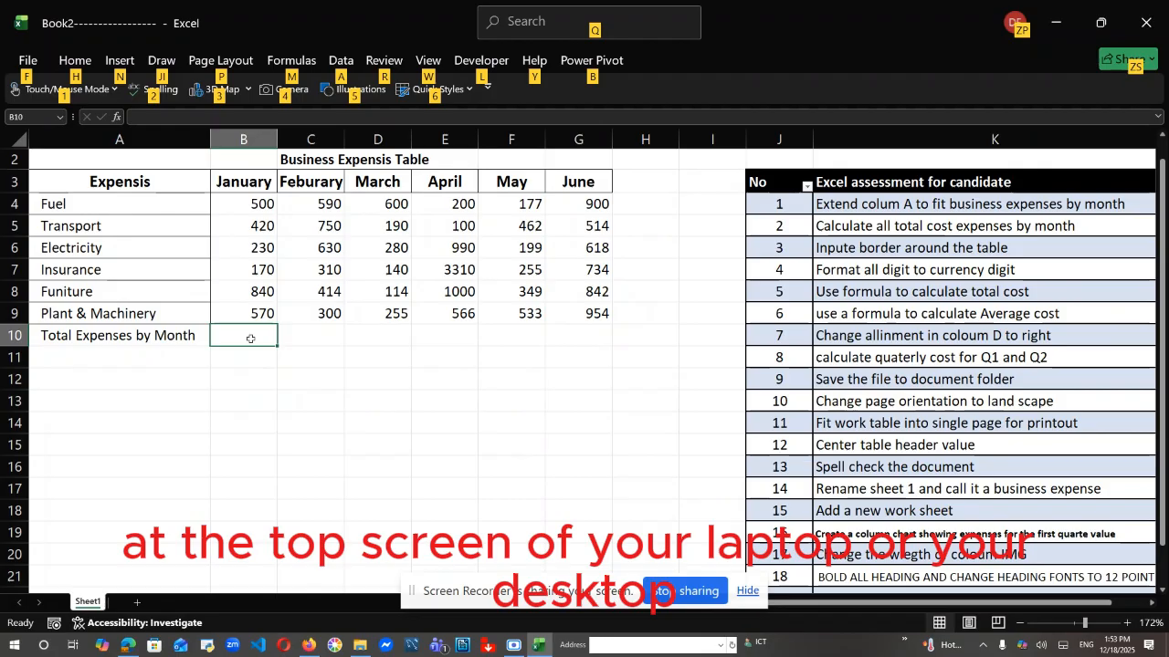
{"action": "key", "text": "alt+equal"}
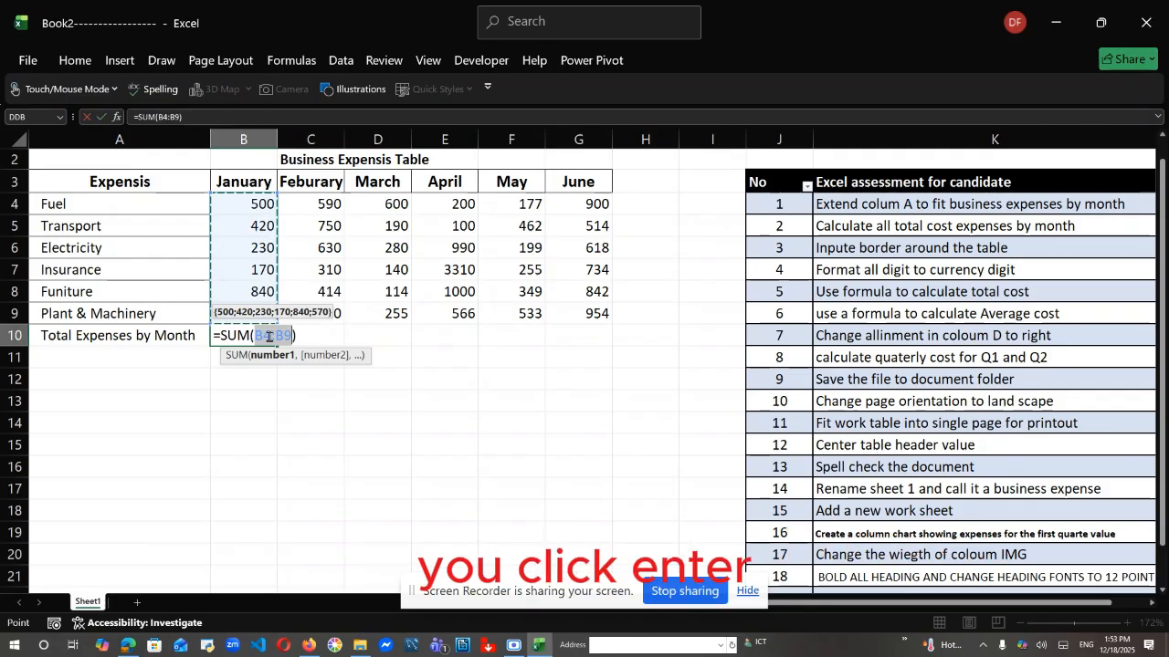
{"action": "key", "text": "Return"}
Total the February expenses in cell C10 with AutoSum over C4:C9
{"action": "left_click", "coordinate": [300, 337]}
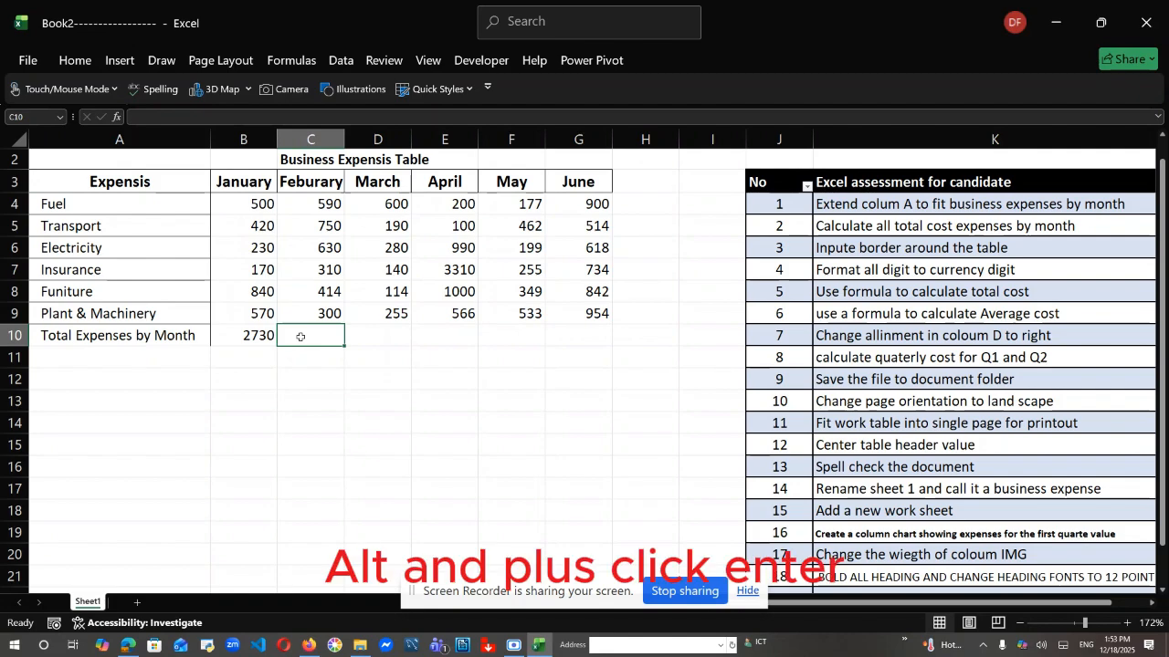
{"action": "key", "text": "alt+equal"}
{"action": "key", "text": "Return"}
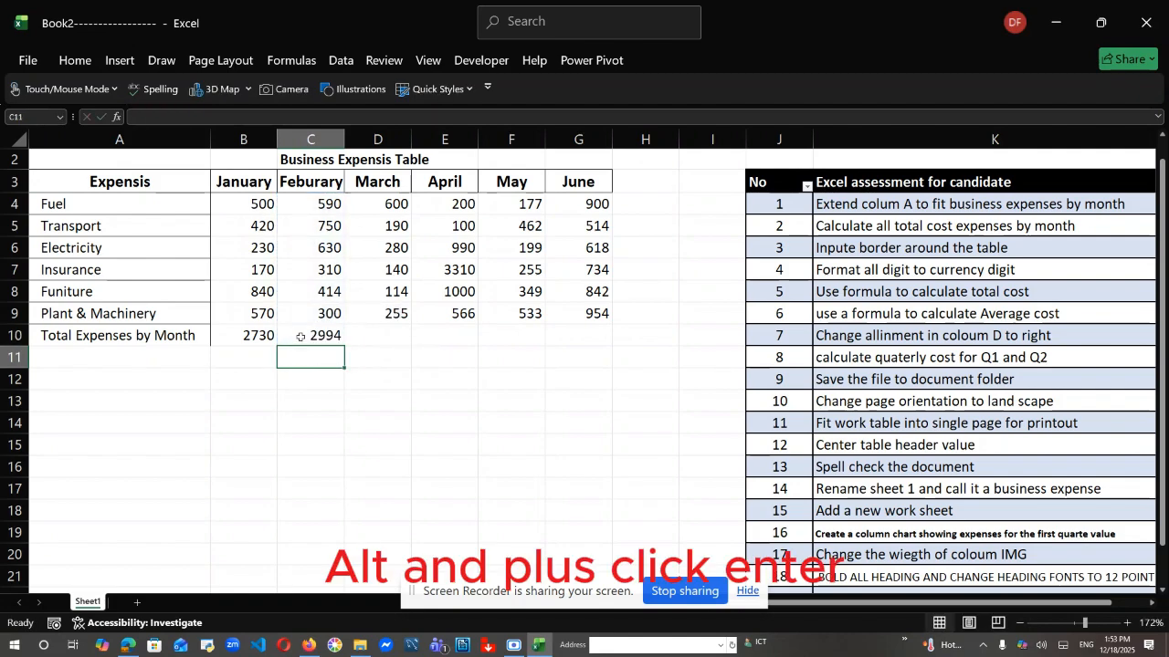
{"action": "left_click", "coordinate": [310, 336]}
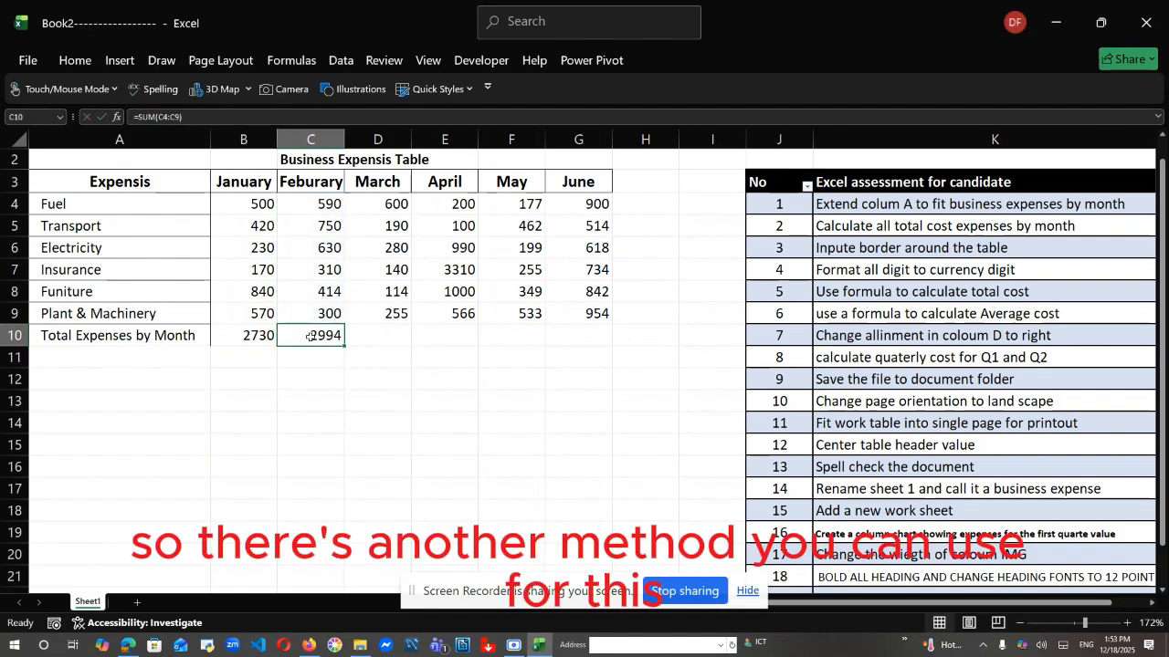
Total the March expenses in cell D10 with the formula =SUM(D4:D9)
{"action": "left_click", "coordinate": [376, 333]}
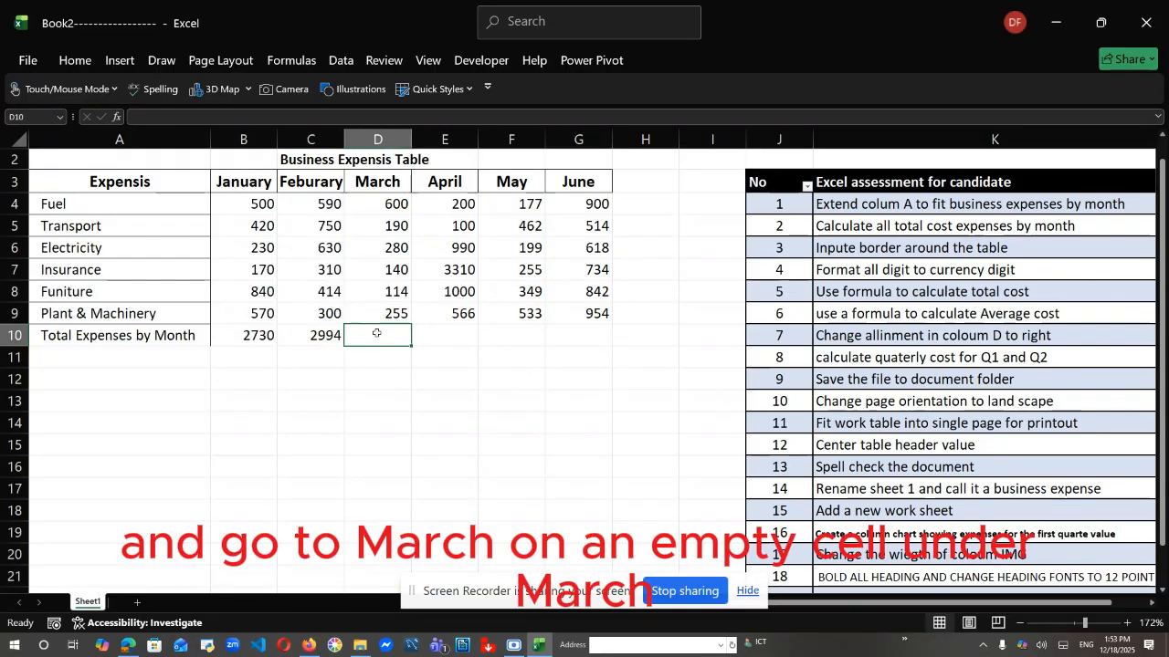
{"action": "type", "text": "="}
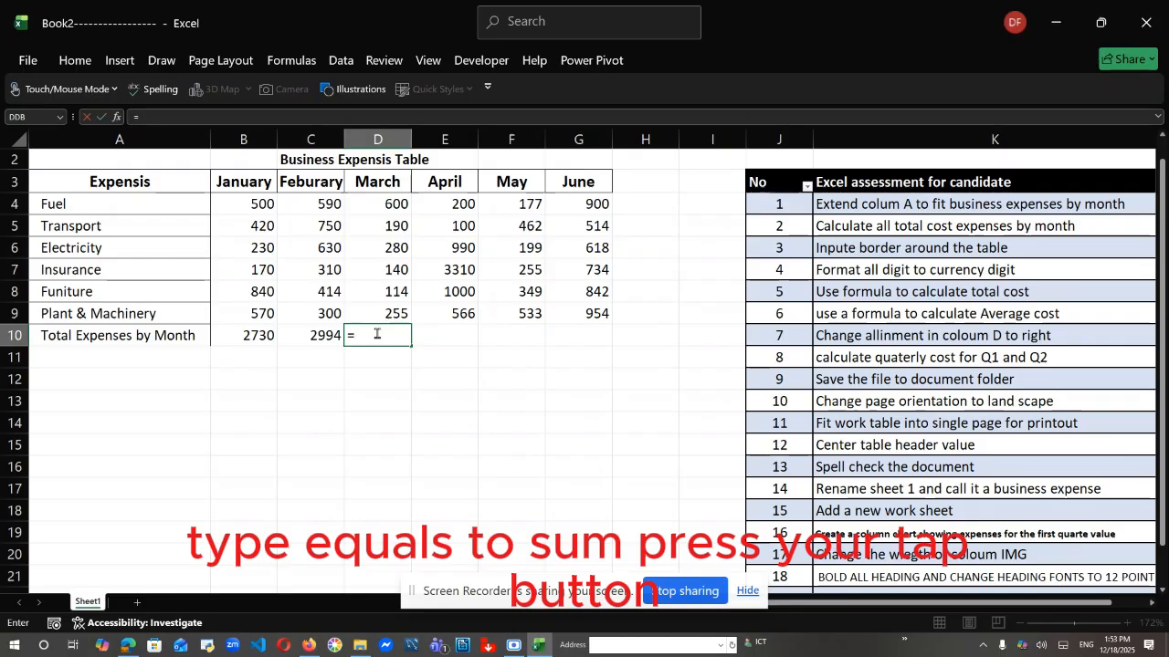
{"action": "type", "text": "sum"}
{"action": "key", "text": "Tab"}
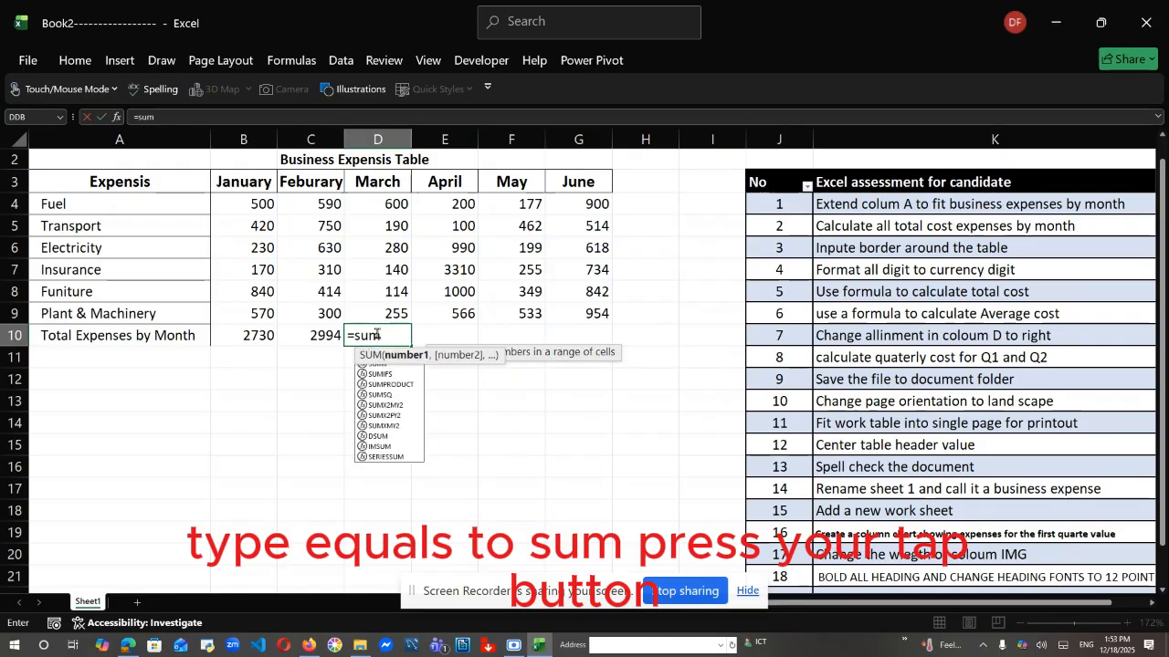
{"action": "left_click", "coordinate": [390, 204]}
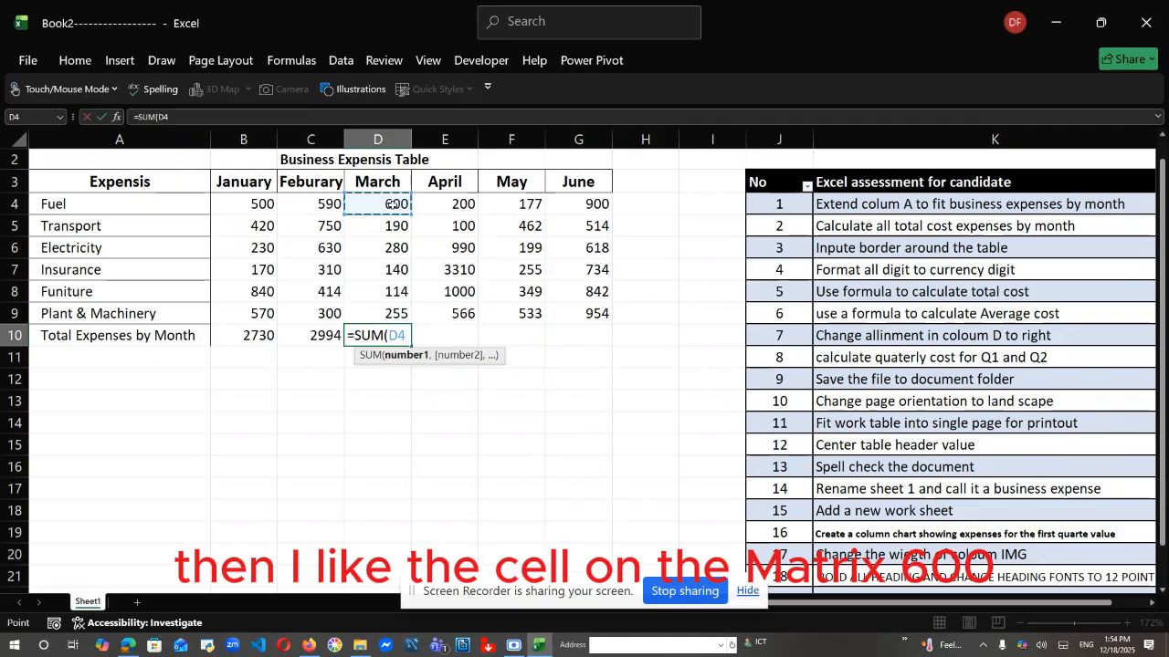
{"action": "key", "text": "shift+Down"}
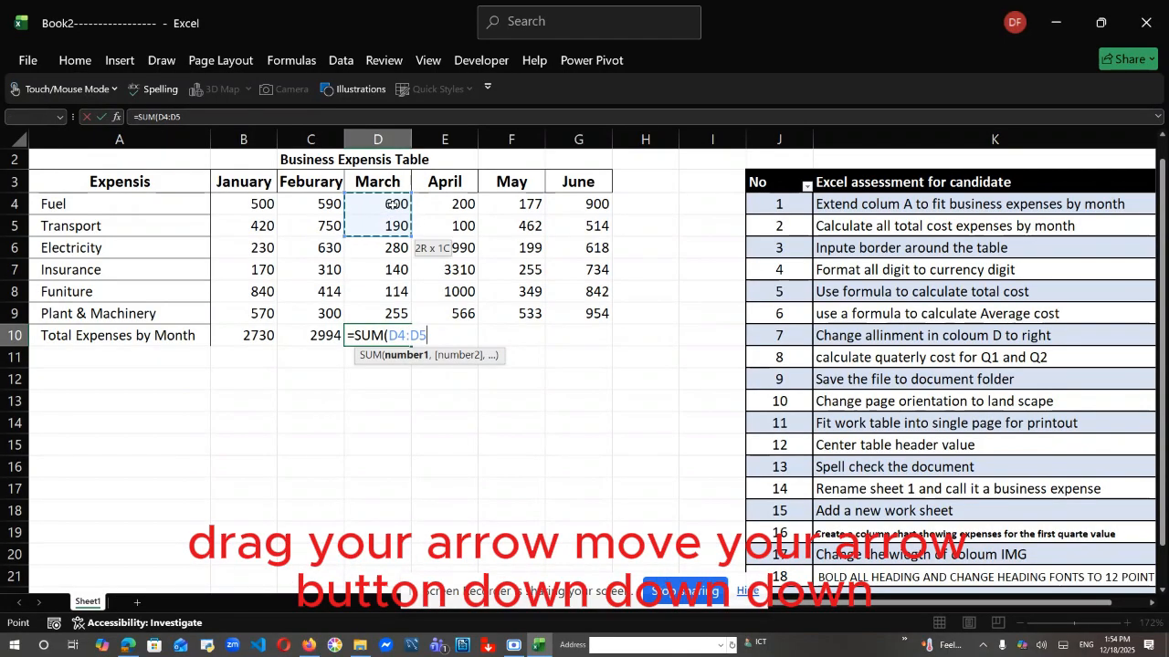
{"action": "key", "text": "shift+Down"}
{"action": "key", "text": "shift+Down"}
{"action": "key", "text": "shift+Down"}
{"action": "key", "text": "shift+Down"}
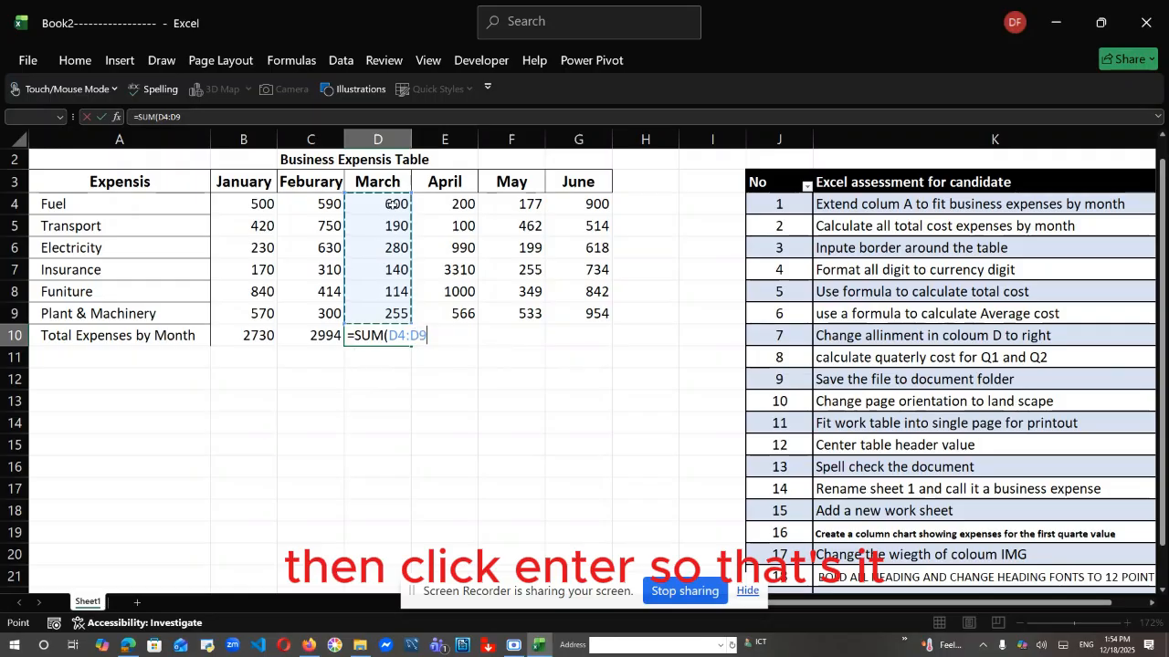
{"action": "key", "text": "Return"}
Fill the March total formula from D10 across to G10 to total April, May and June
{"action": "left_click", "coordinate": [395, 334]}
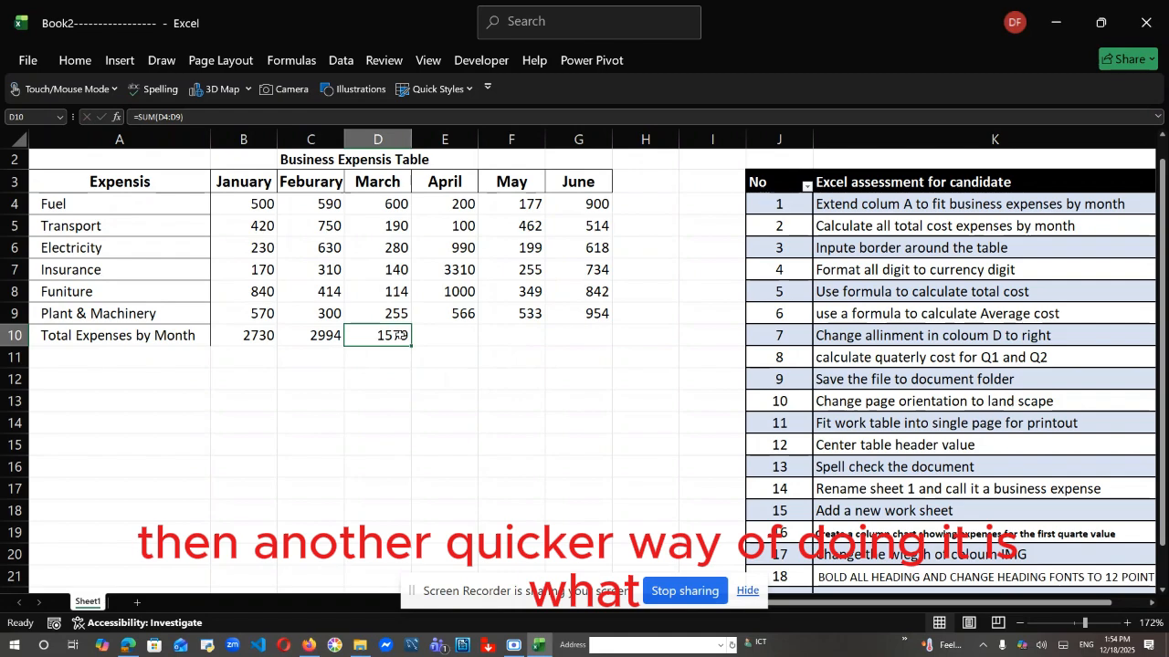
{"action": "double_click", "coordinate": [373, 336]}
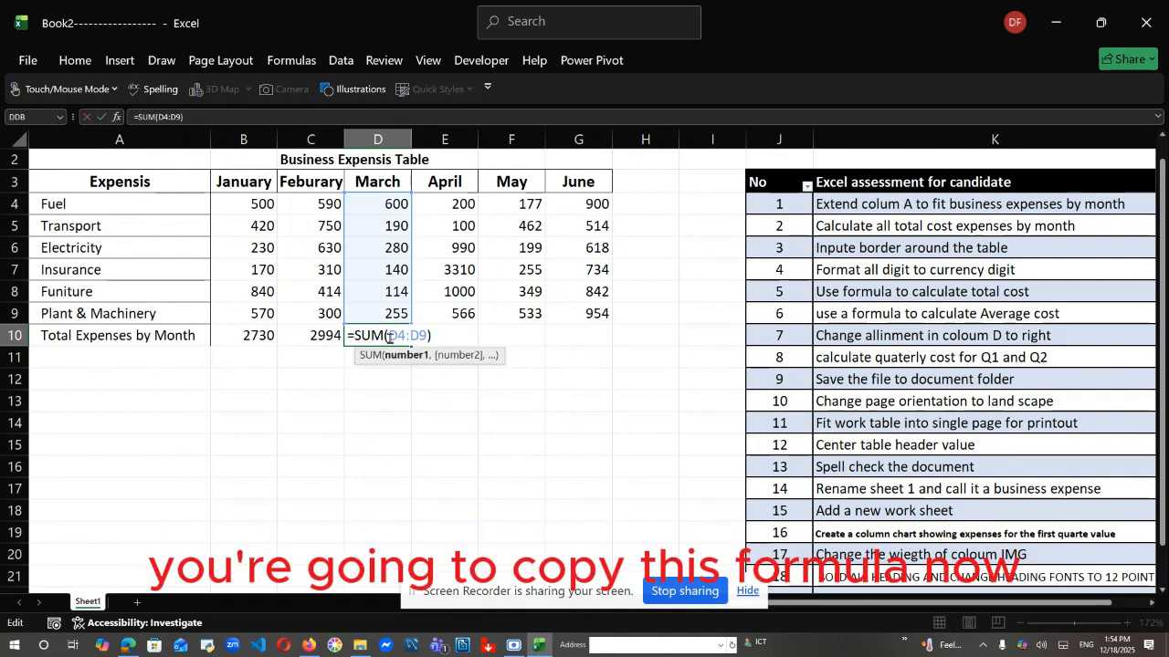
{"action": "key", "text": "Return"}
{"action": "left_click", "coordinate": [389, 336]}
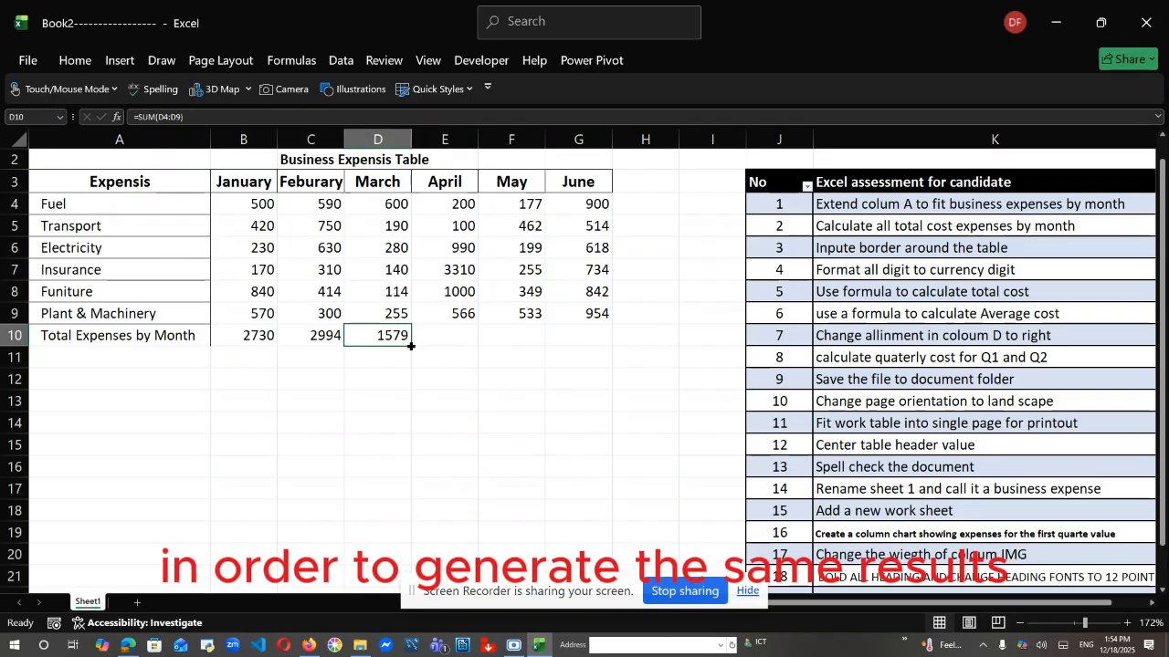
{"action": "left_click_drag", "start_coordinate": [410, 346], "coordinate": [603, 336]}
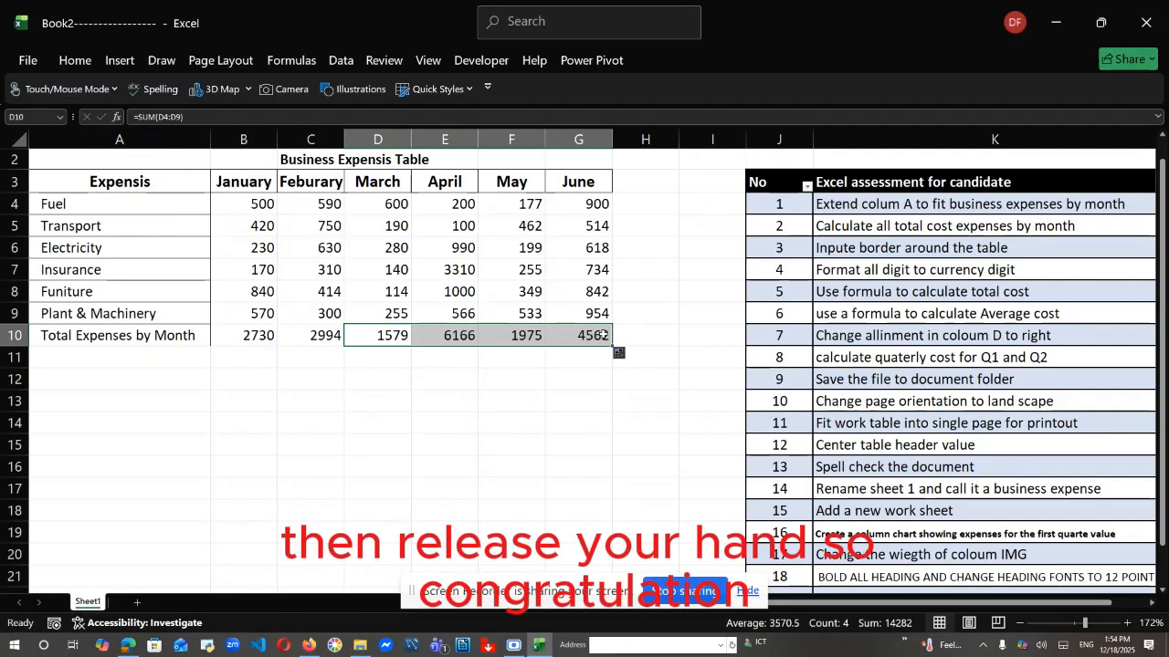
{"action": "left_click", "coordinate": [566, 418]}
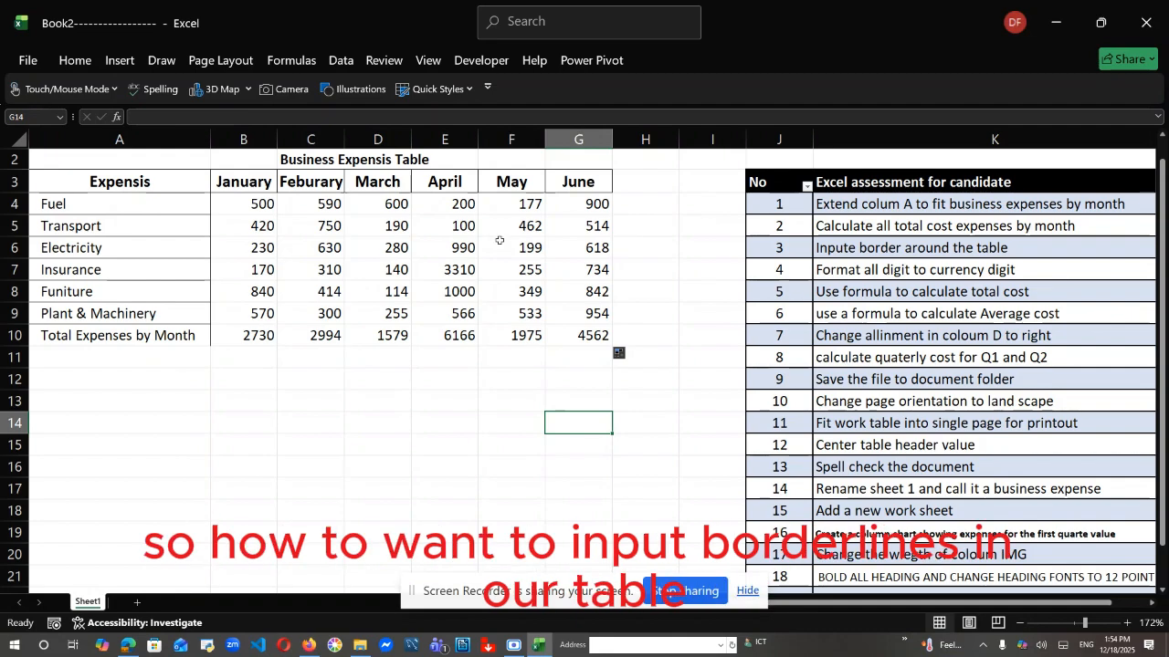
Apply All Borders to the business expenses table over the range A2:G12
{"action": "left_click", "coordinate": [90, 160]}
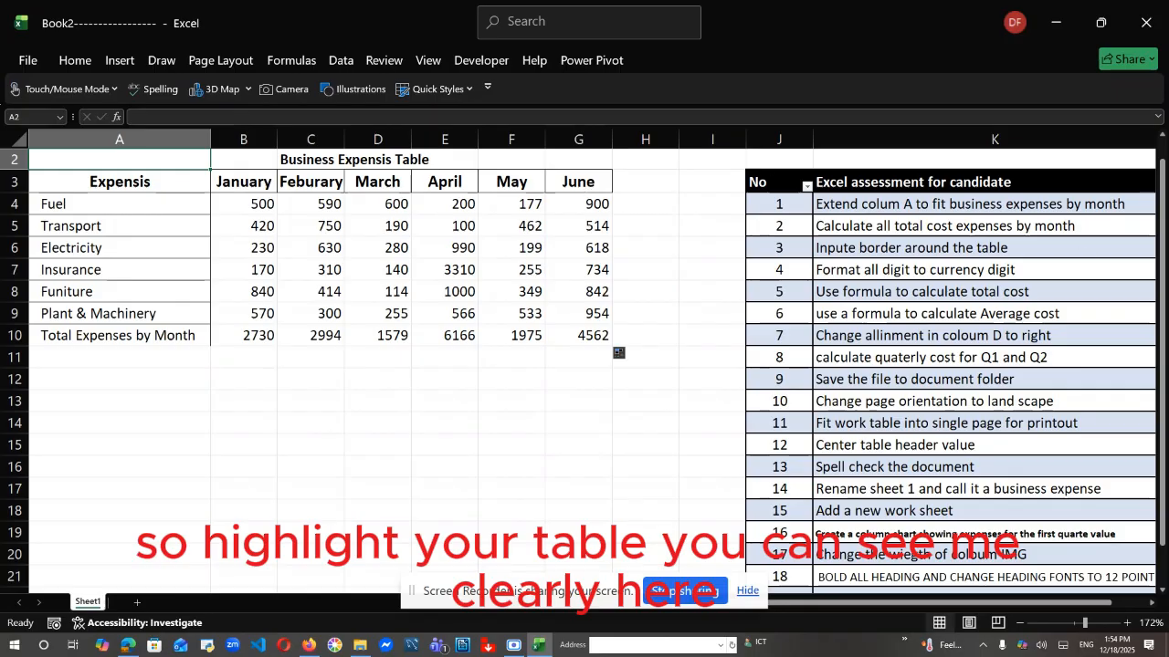
{"action": "left_click_drag", "start_coordinate": [1164, 233], "coordinate": [1164, 217]}
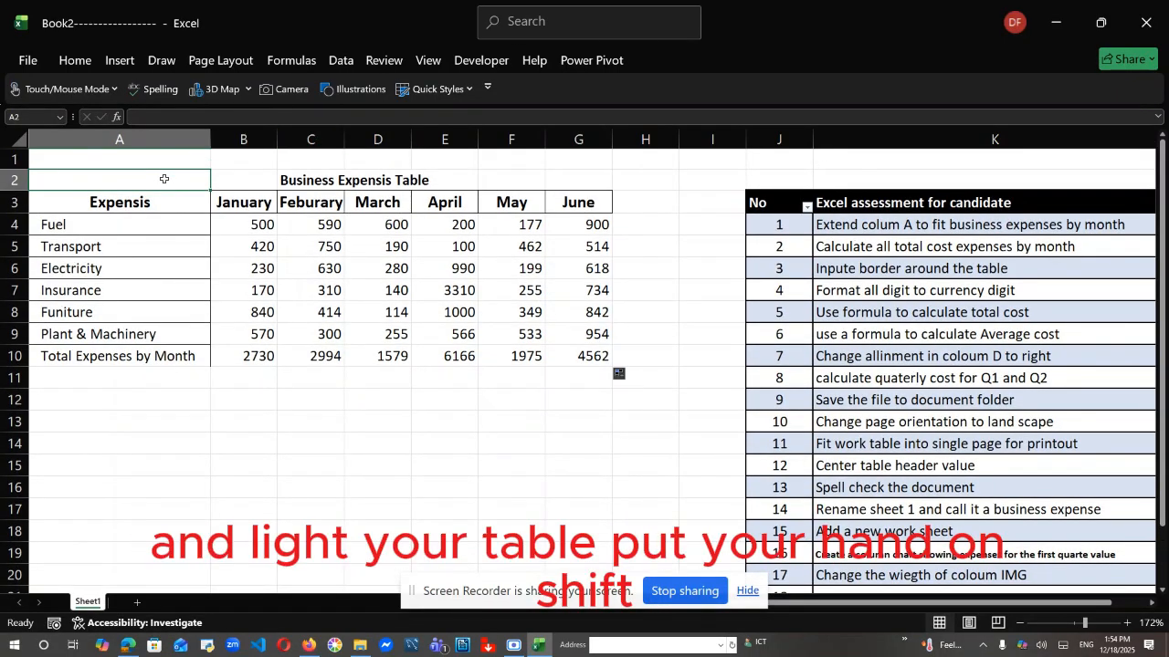
{"action": "key", "text": "shift+Right"}
{"action": "key", "text": "shift+Right"}
{"action": "key", "text": "shift+Right"}
{"action": "key", "text": "shift+Right"}
{"action": "key", "text": "shift+Right"}
{"action": "key", "text": "shift+Right"}
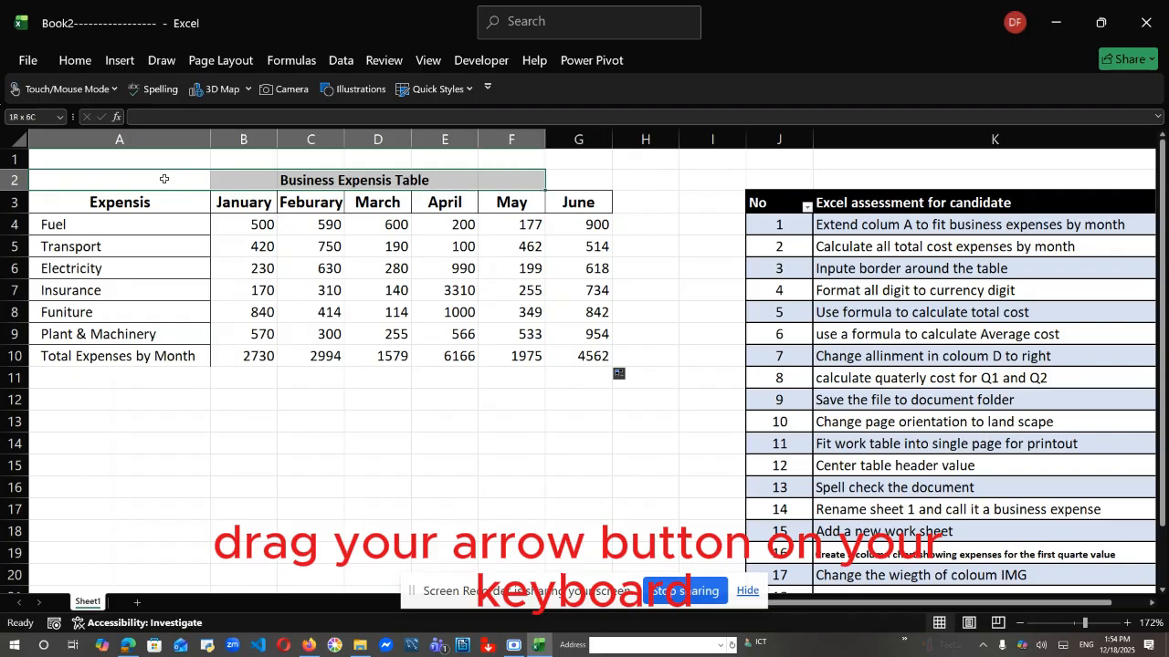
{"action": "key", "text": "shift+Down"}
{"action": "key", "text": "shift+Down"}
{"action": "key", "text": "shift+Down"}
{"action": "key", "text": "shift+Down"}
{"action": "key", "text": "shift+Down"}
{"action": "key", "text": "shift+Down"}
{"action": "key", "text": "shift+Down"}
{"action": "key", "text": "shift+Down"}
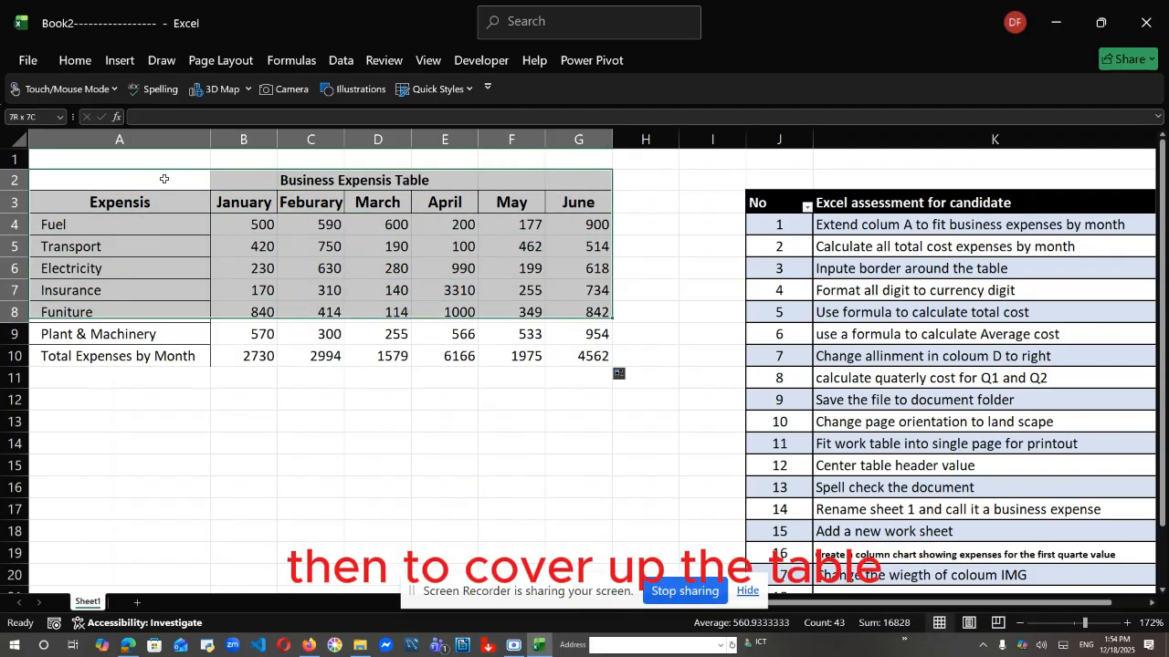
{"action": "key", "text": "shift+Down"}
{"action": "key", "text": "shift+Down"}
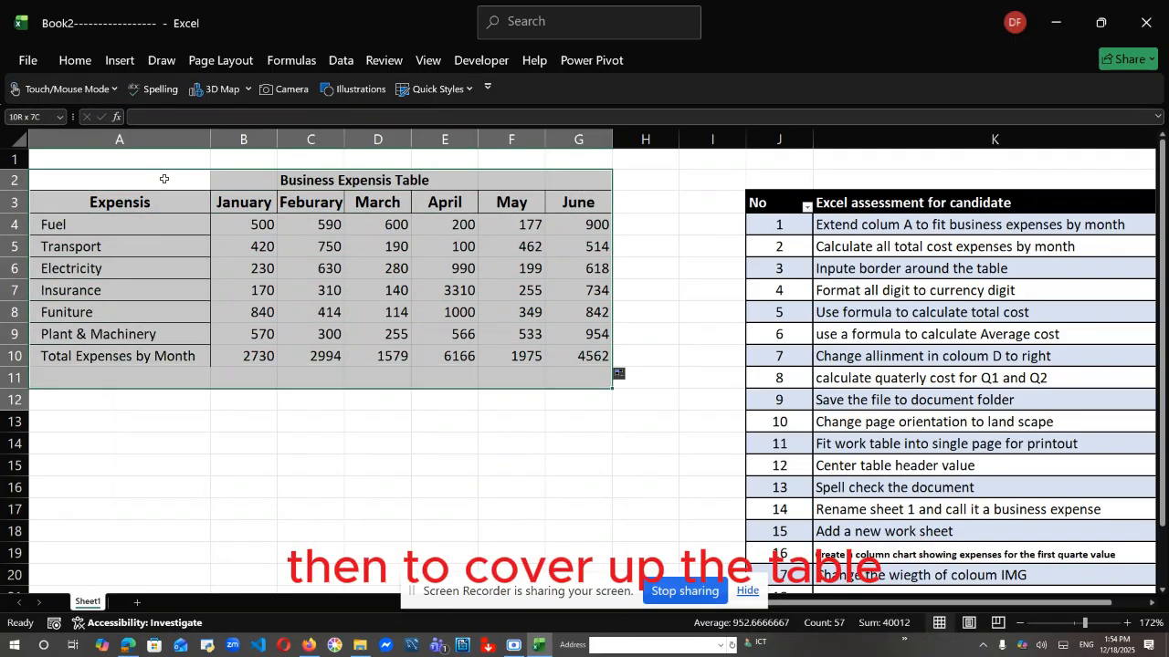
{"action": "left_click", "coordinate": [73, 60]}
{"action": "left_click", "coordinate": [74, 60]}
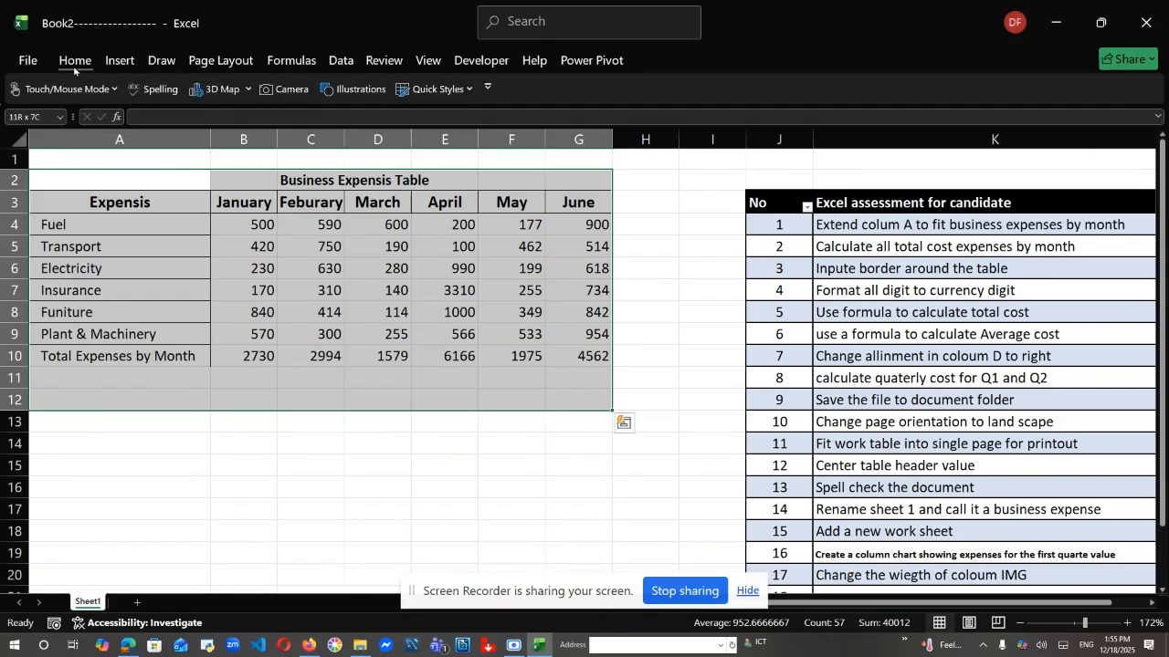
{"action": "double_click", "coordinate": [74, 60]}
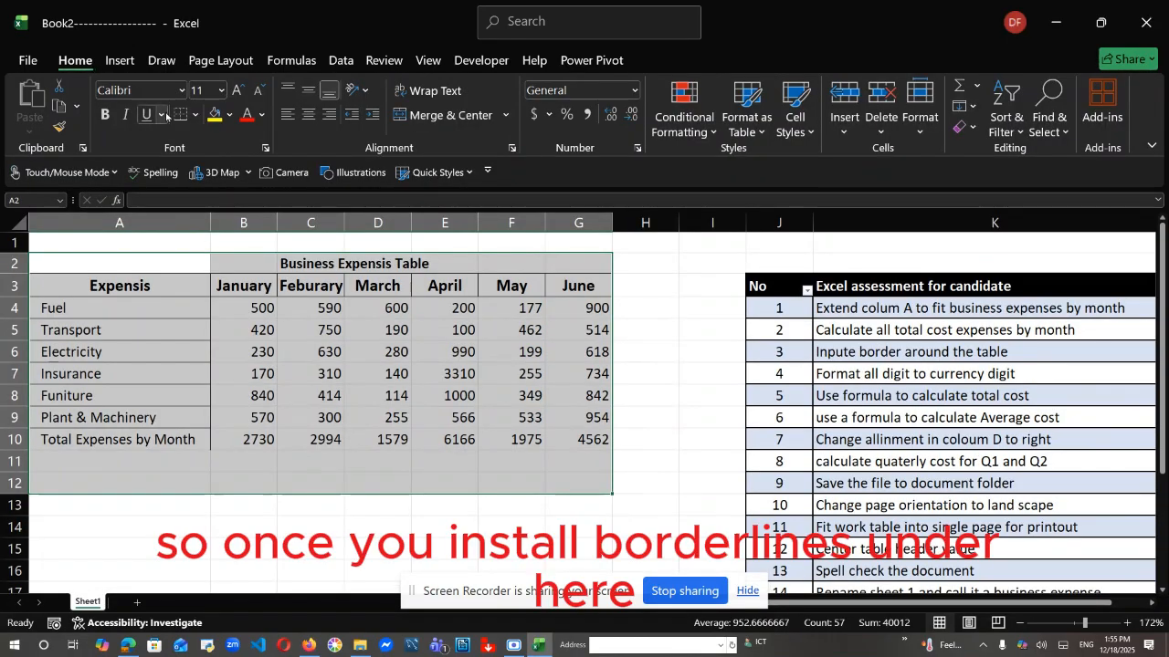
{"action": "left_click", "coordinate": [195, 117]}
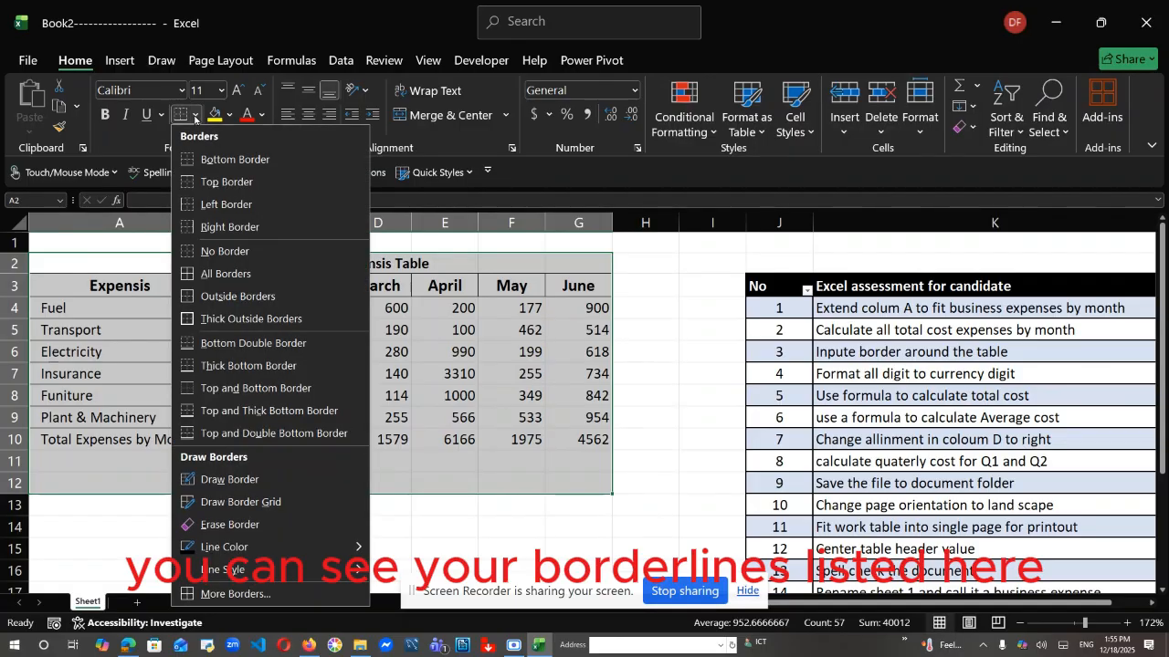
{"action": "left_click", "coordinate": [226, 275]}
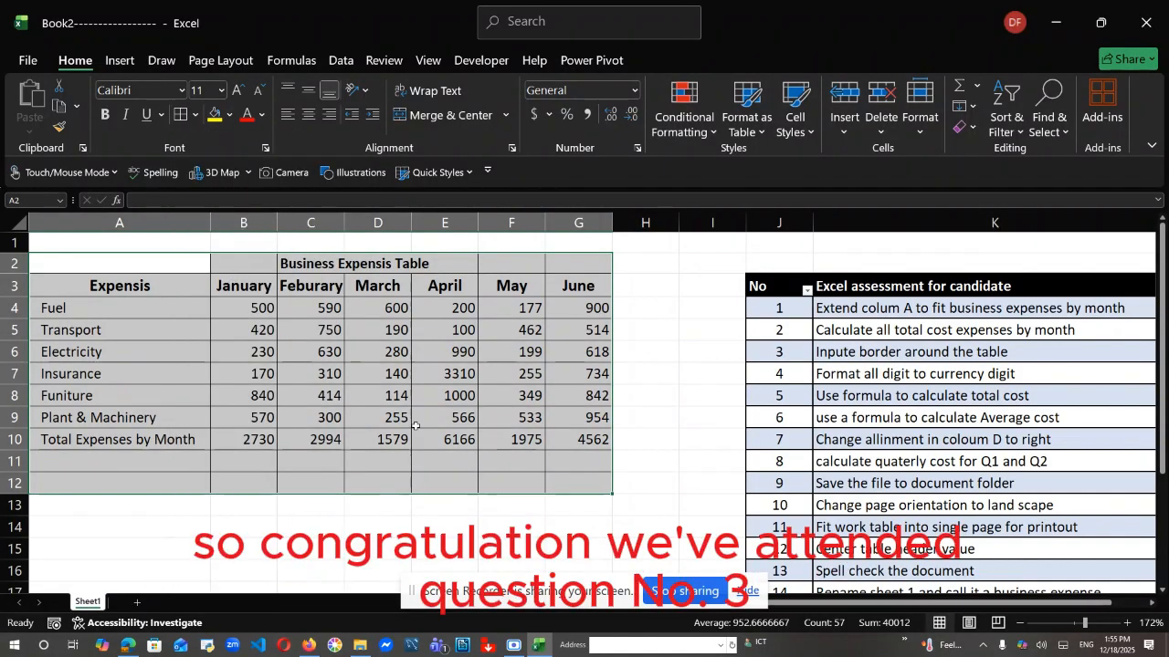
{"action": "left_click", "coordinate": [641, 494]}
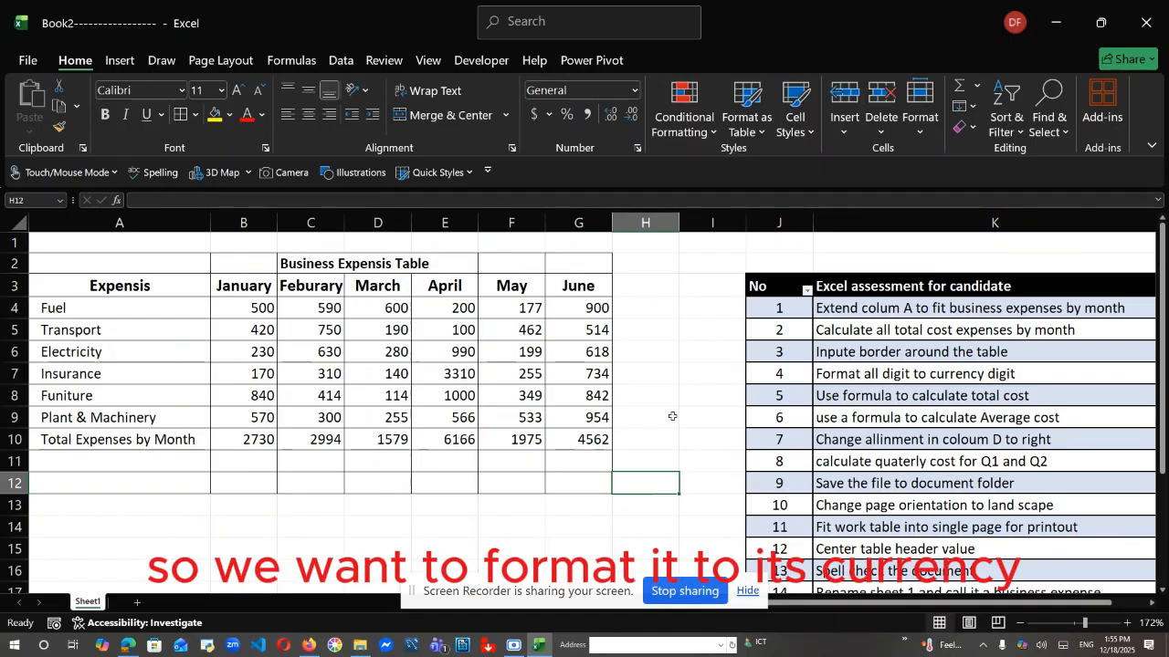
Format all amounts in B4:G10, including the monthly totals, as Currency in dollars
{"action": "left_click", "coordinate": [235, 308]}
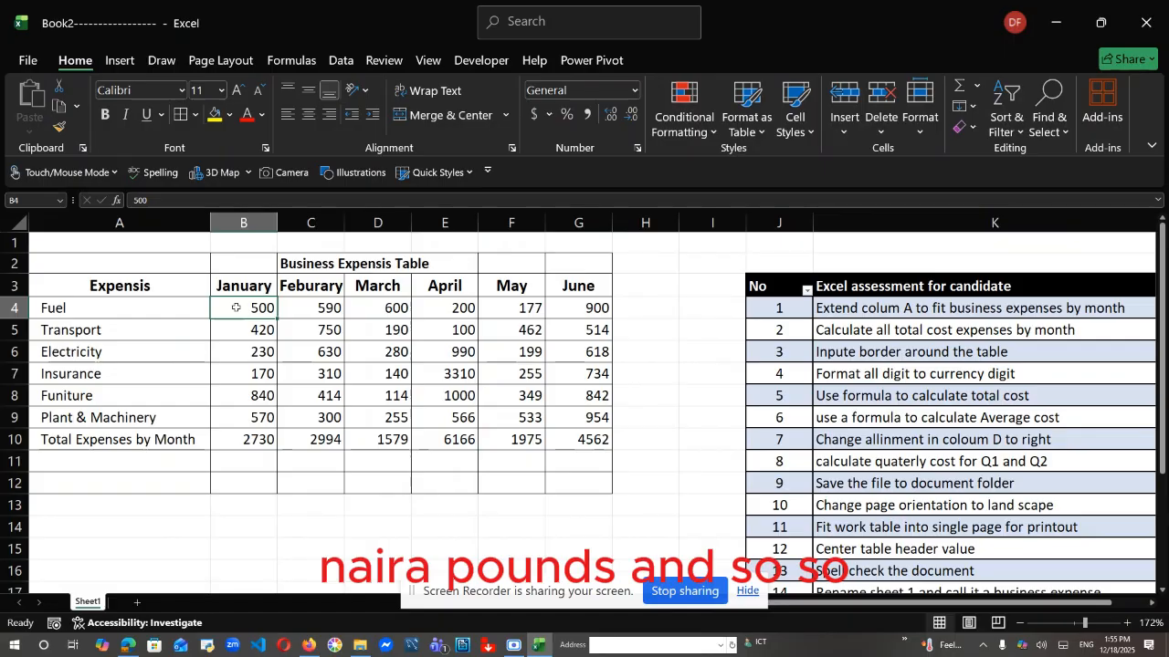
{"action": "left_click_drag", "start_coordinate": [236, 308], "coordinate": [243, 461]}
{"action": "key", "text": "shift+Up"}
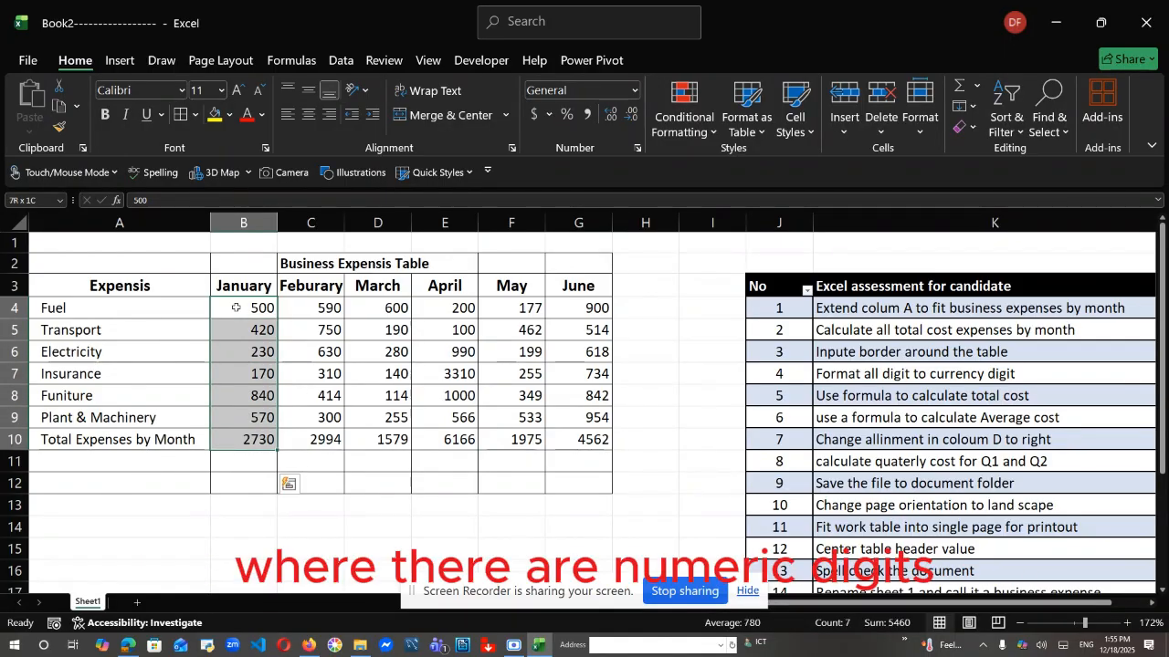
{"action": "key", "text": "shift+Right"}
{"action": "key", "text": "shift+Right"}
{"action": "key", "text": "shift+Right"}
{"action": "key", "text": "shift+Right"}
{"action": "key", "text": "shift+Right"}
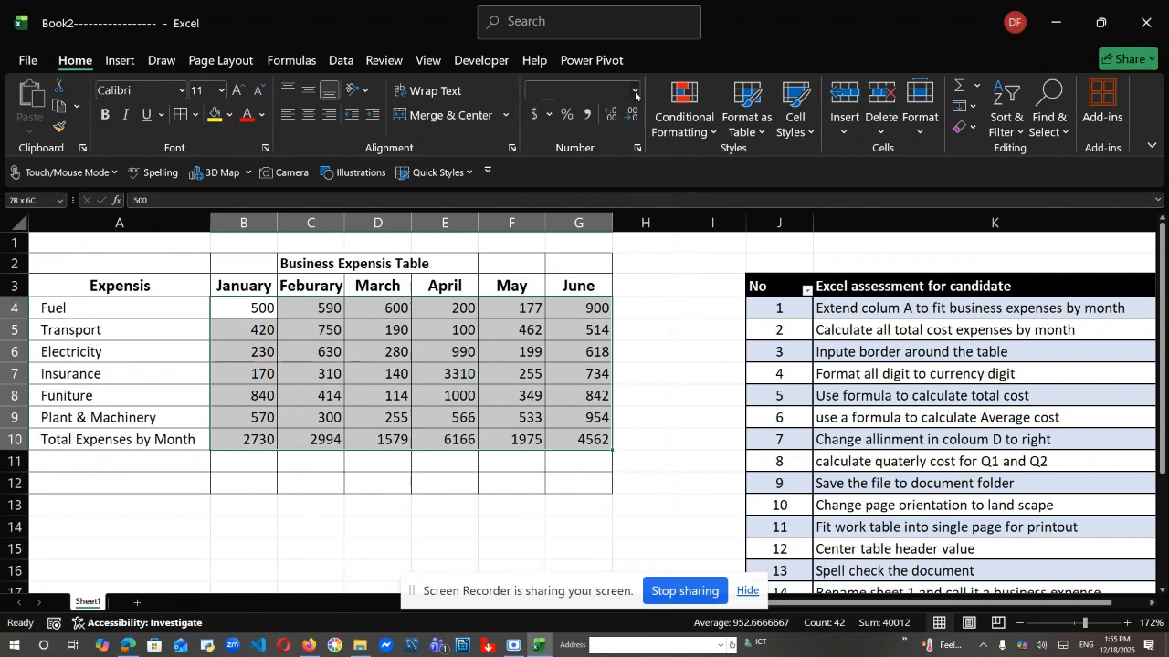
{"action": "left_click", "coordinate": [636, 91]}
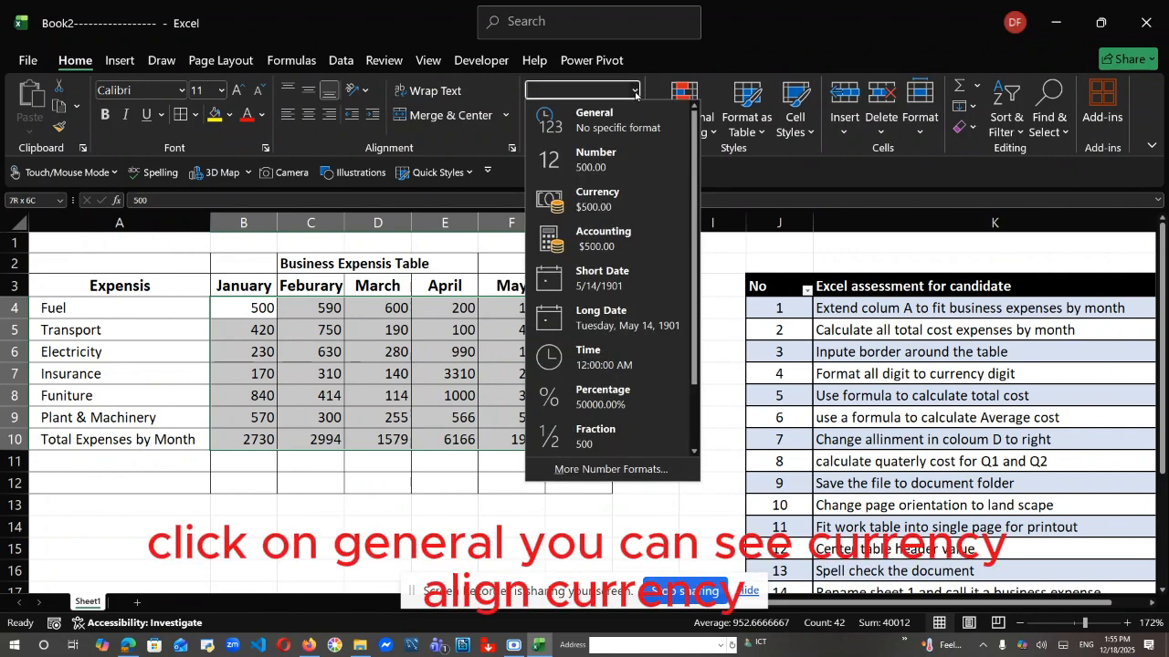
{"action": "left_click", "coordinate": [597, 201]}
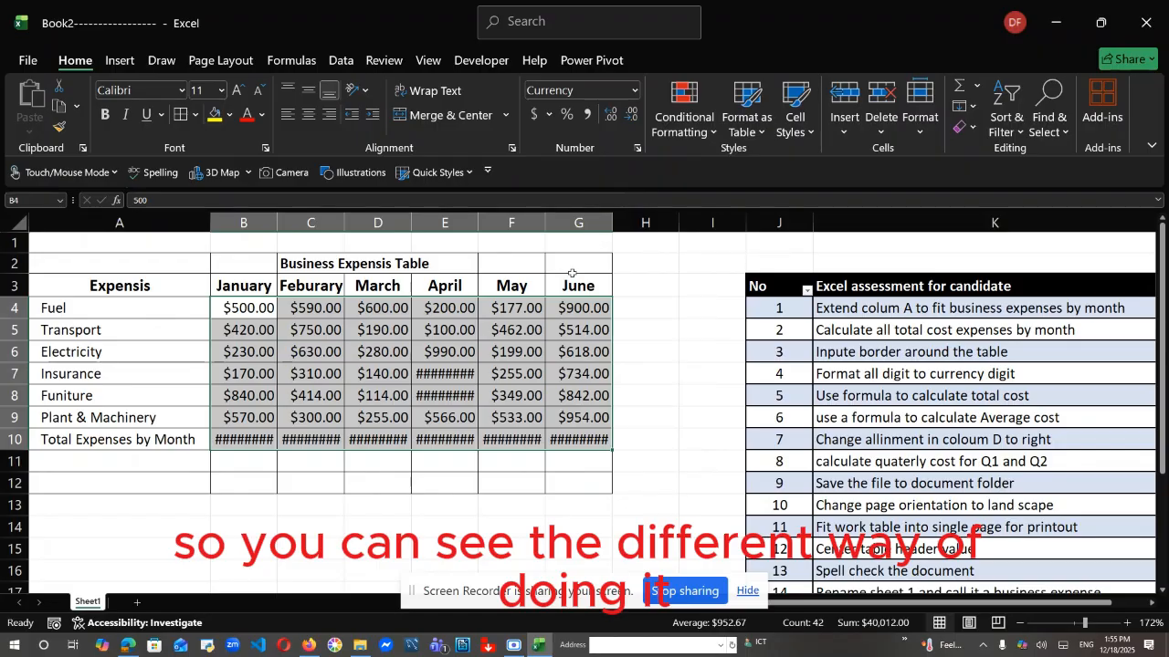
Widen column B slightly and AutoFit columns C to G so all currency amounts fit
{"action": "left_click_drag", "start_coordinate": [278, 219], "coordinate": [282, 219]}
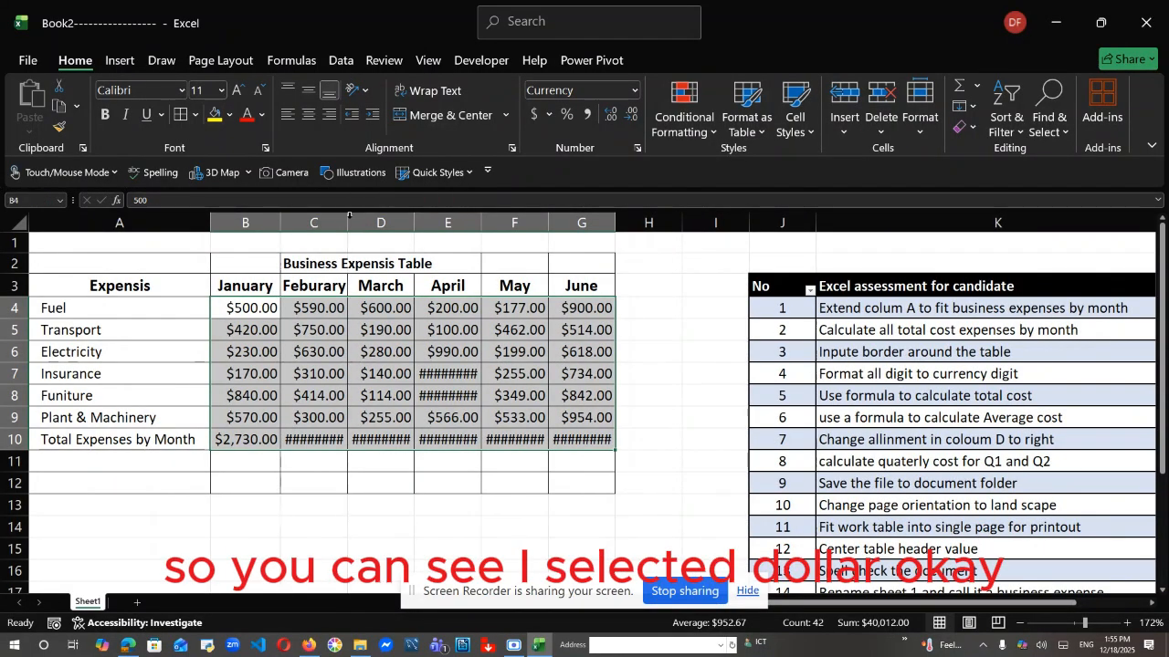
{"action": "double_click", "coordinate": [349, 216]}
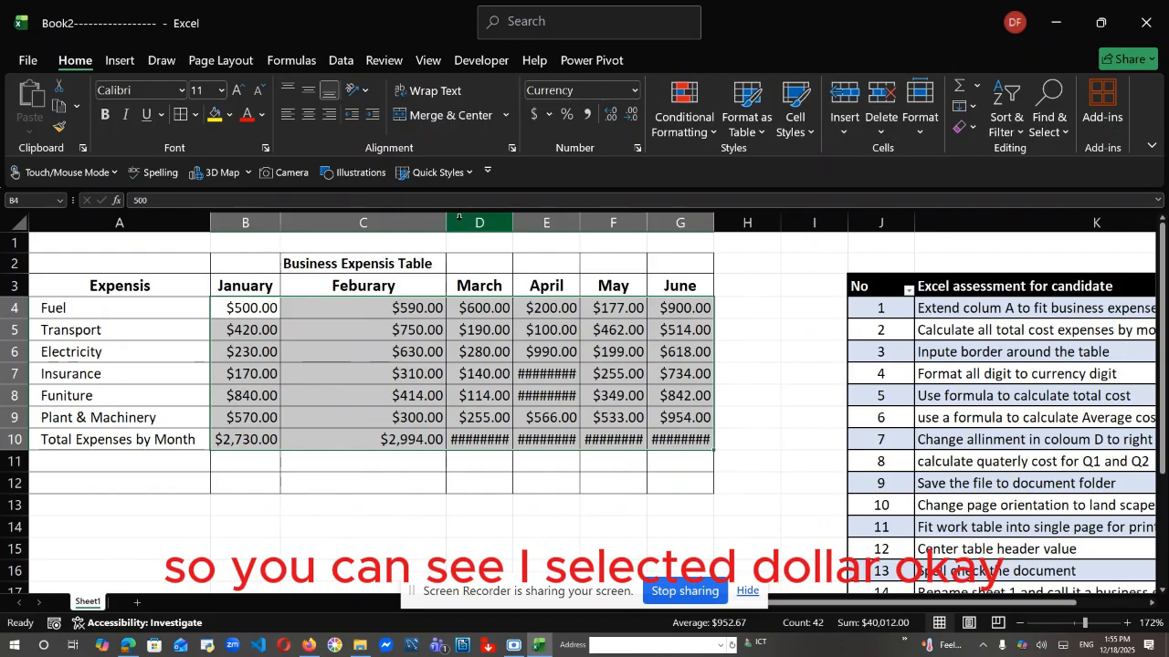
{"action": "double_click", "coordinate": [513, 222]}
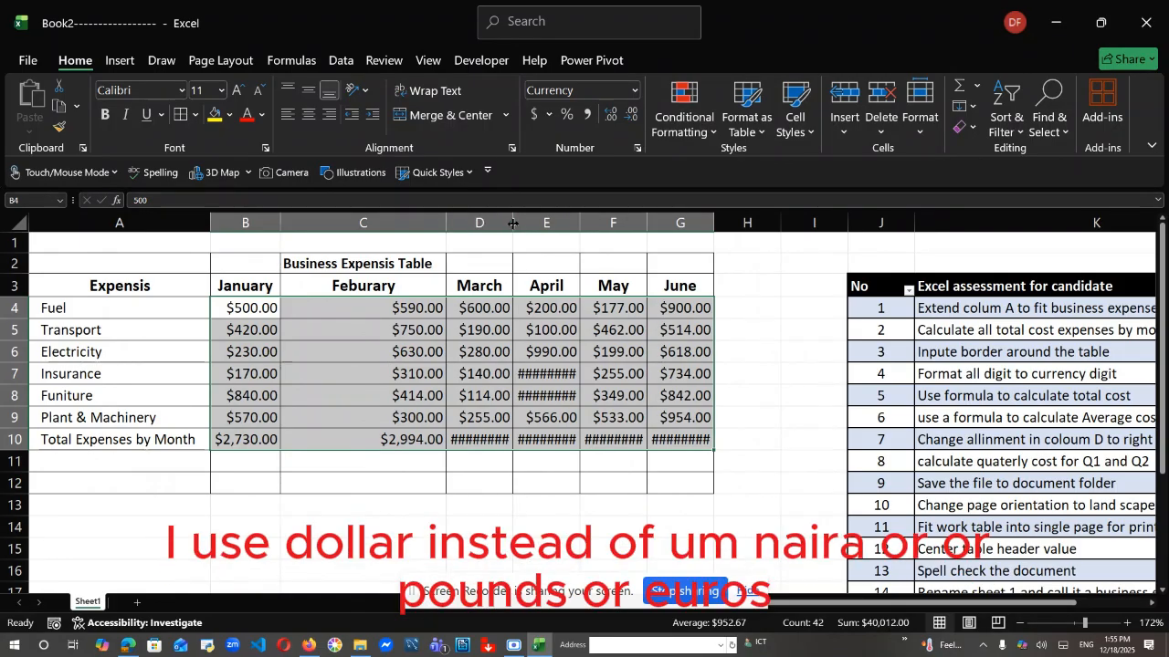
{"action": "double_click", "coordinate": [583, 226]}
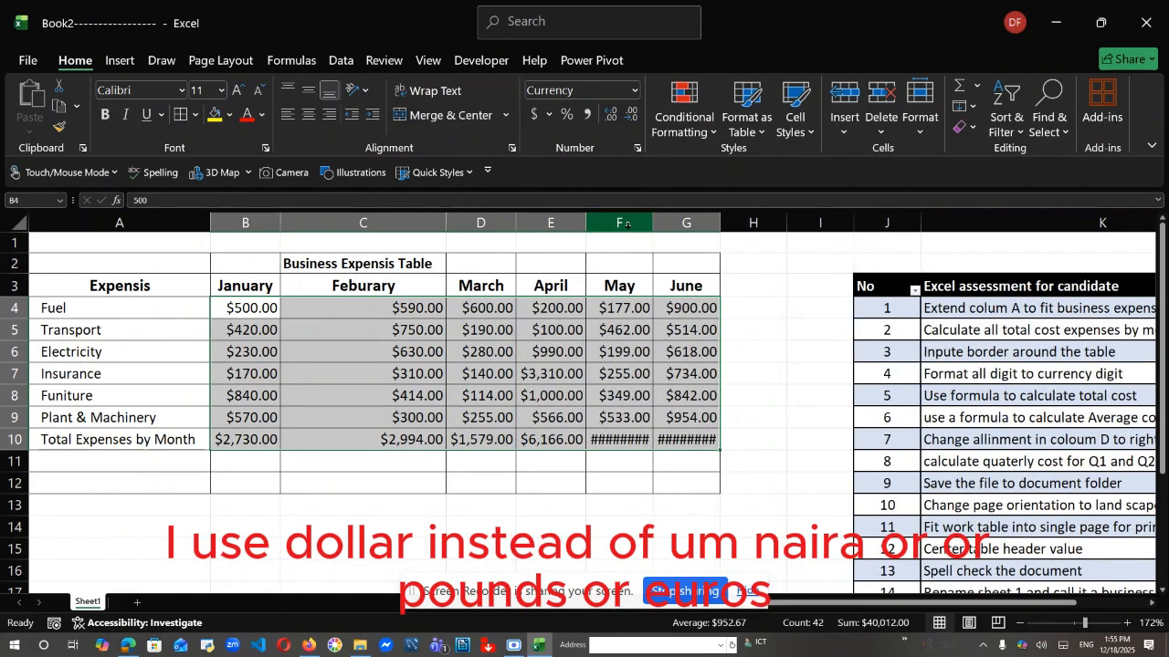
{"action": "double_click", "coordinate": [647, 223]}
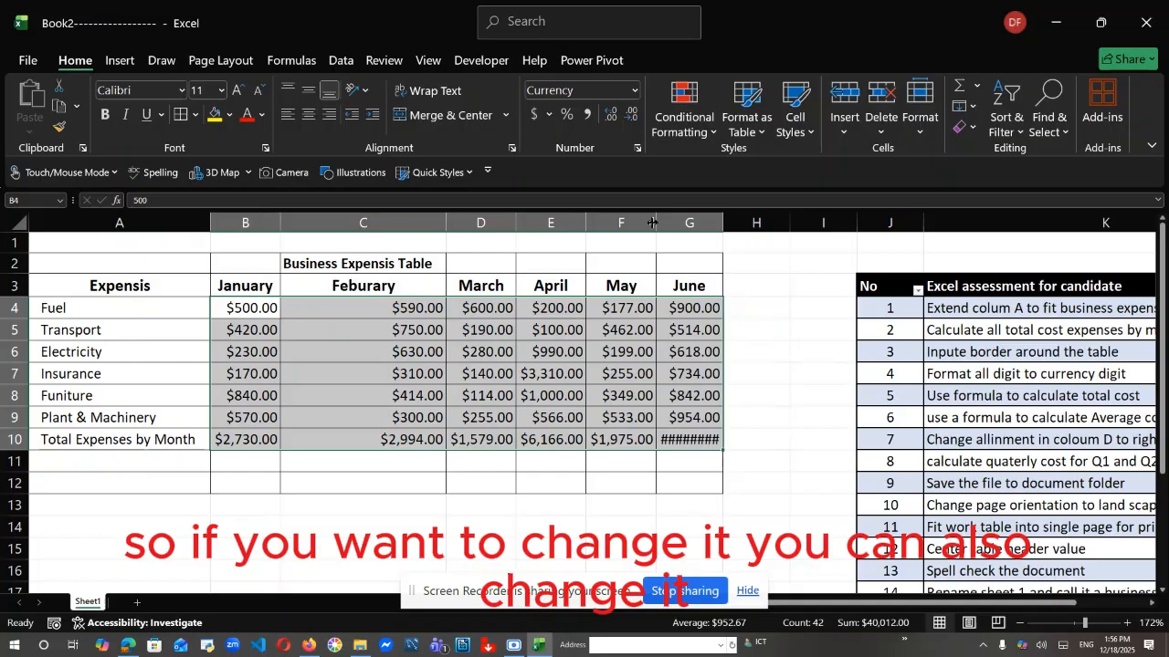
{"action": "double_click", "coordinate": [721, 223]}
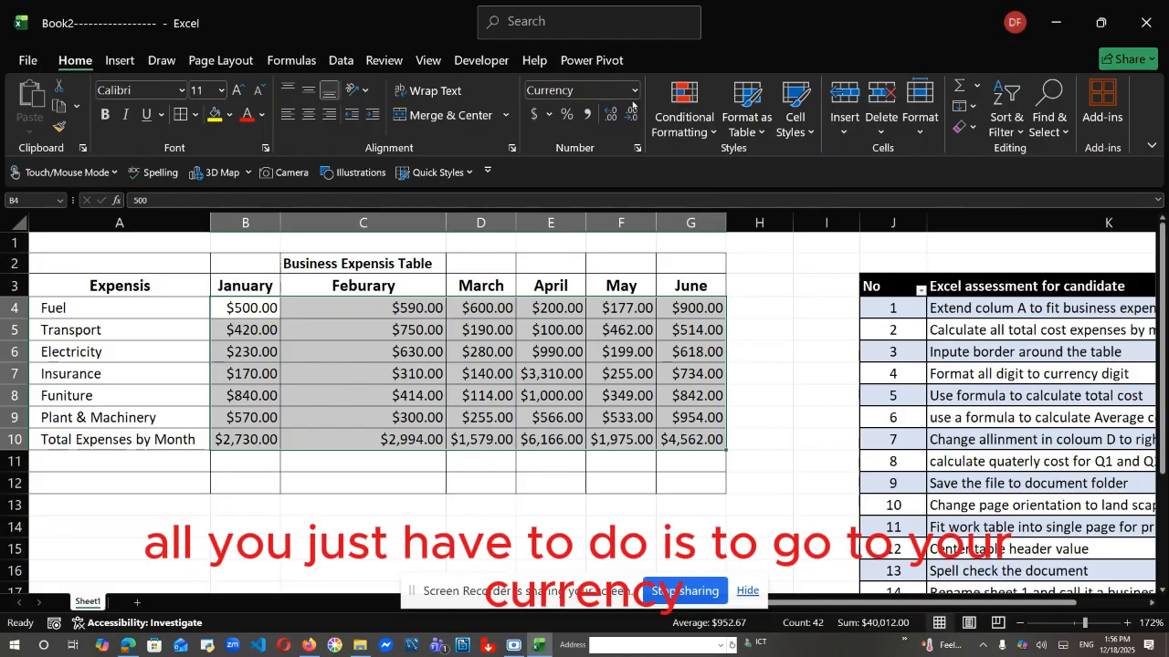
Change the Currency symbol of the amounts in B4:G10 to the naira sign, ₦ Yoruba, with 2 decimal places
{"action": "left_click", "coordinate": [634, 89]}
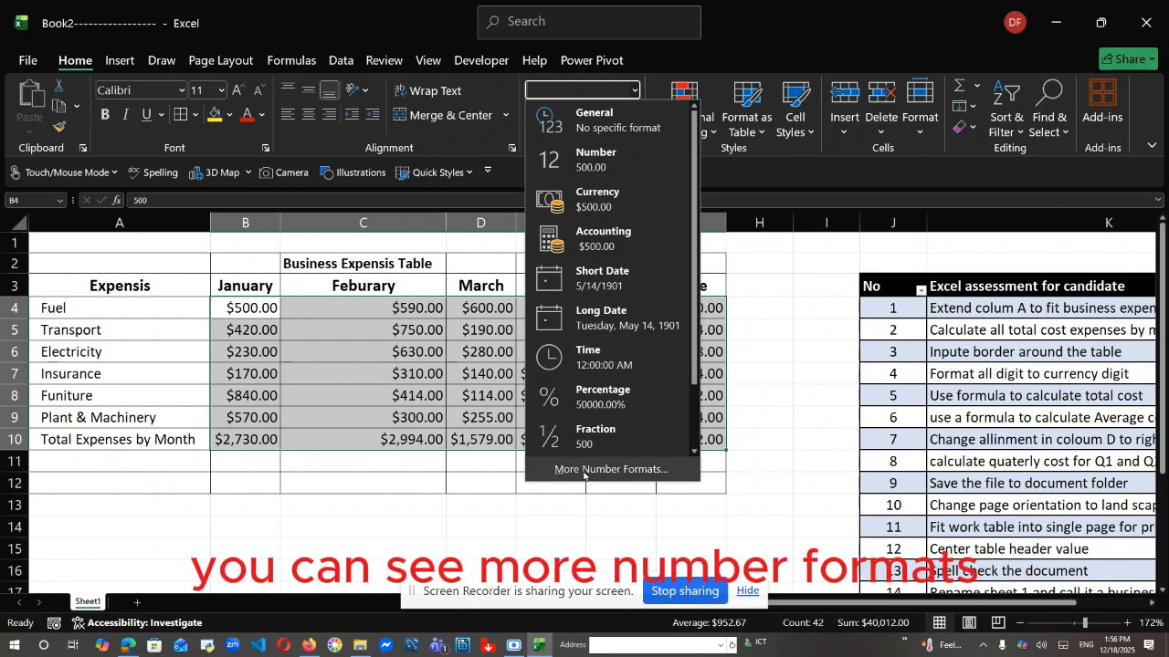
{"action": "left_click", "coordinate": [633, 472]}
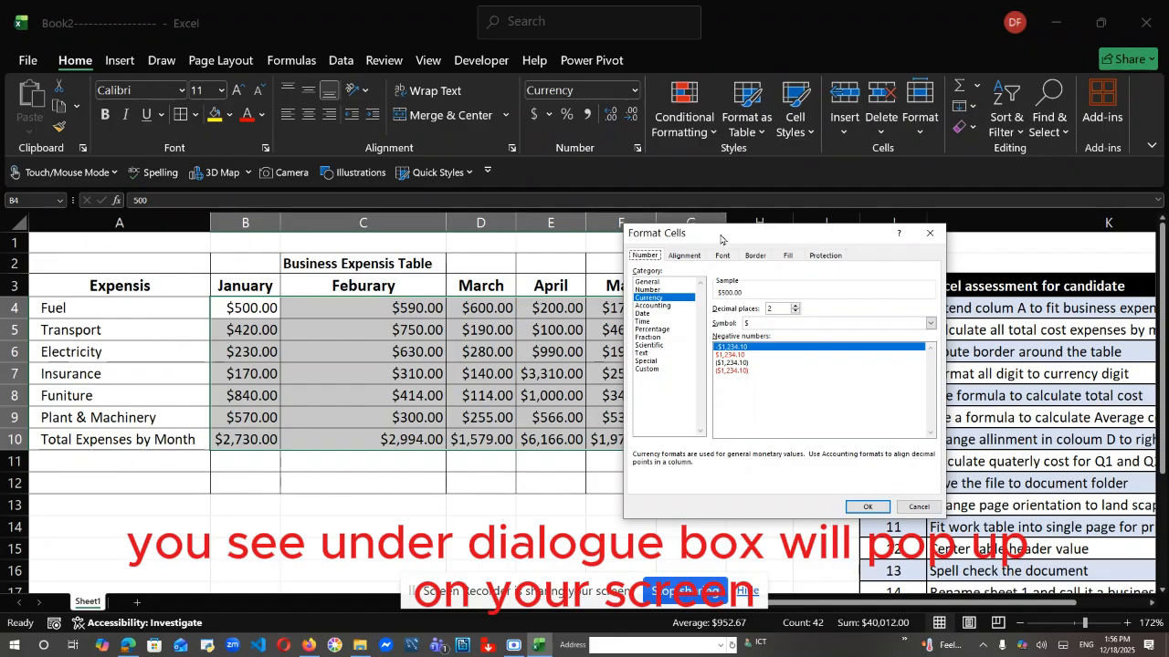
{"action": "left_click", "coordinate": [661, 301]}
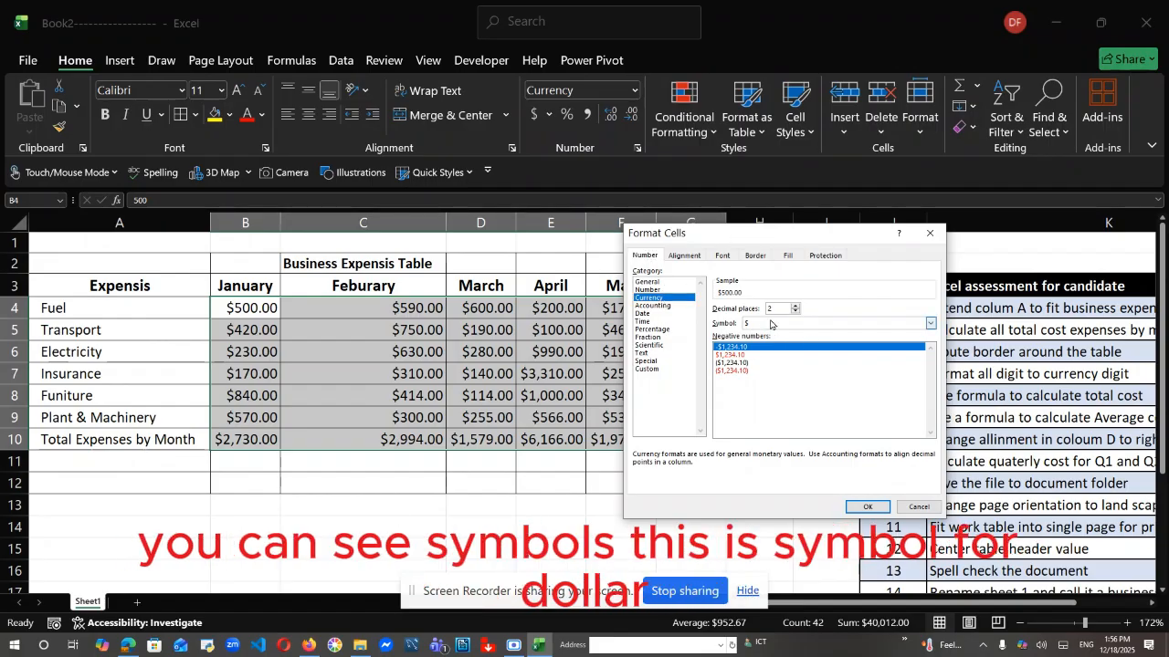
{"action": "left_click", "coordinate": [929, 325]}
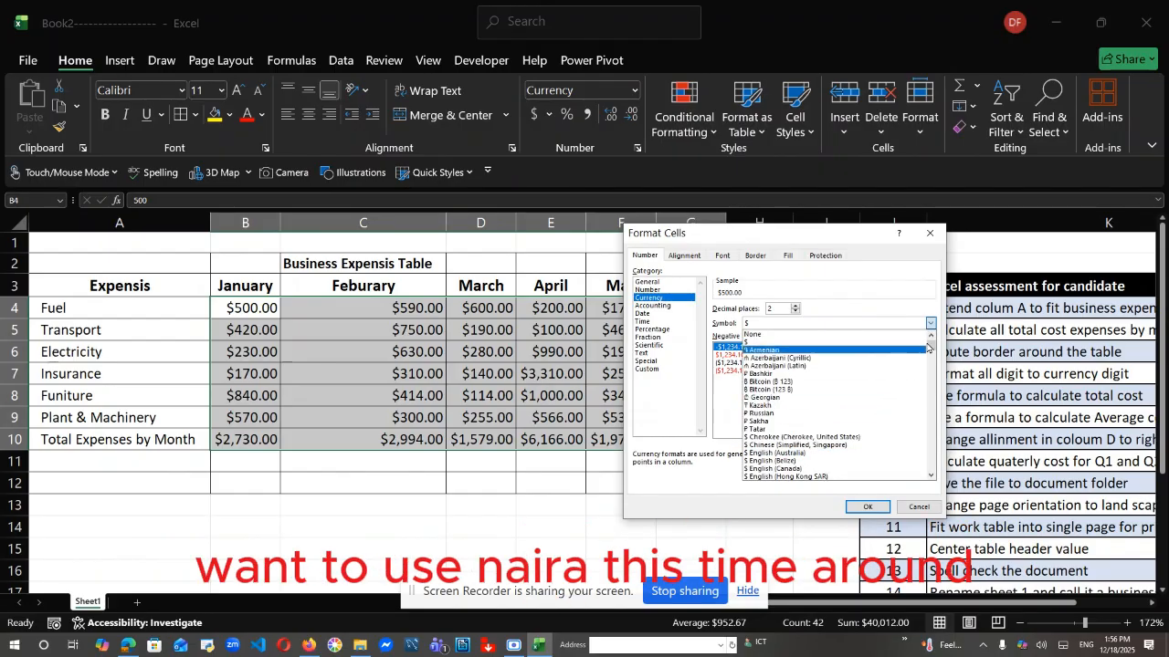
{"action": "left_click_drag", "start_coordinate": [929, 346], "coordinate": [932, 368]}
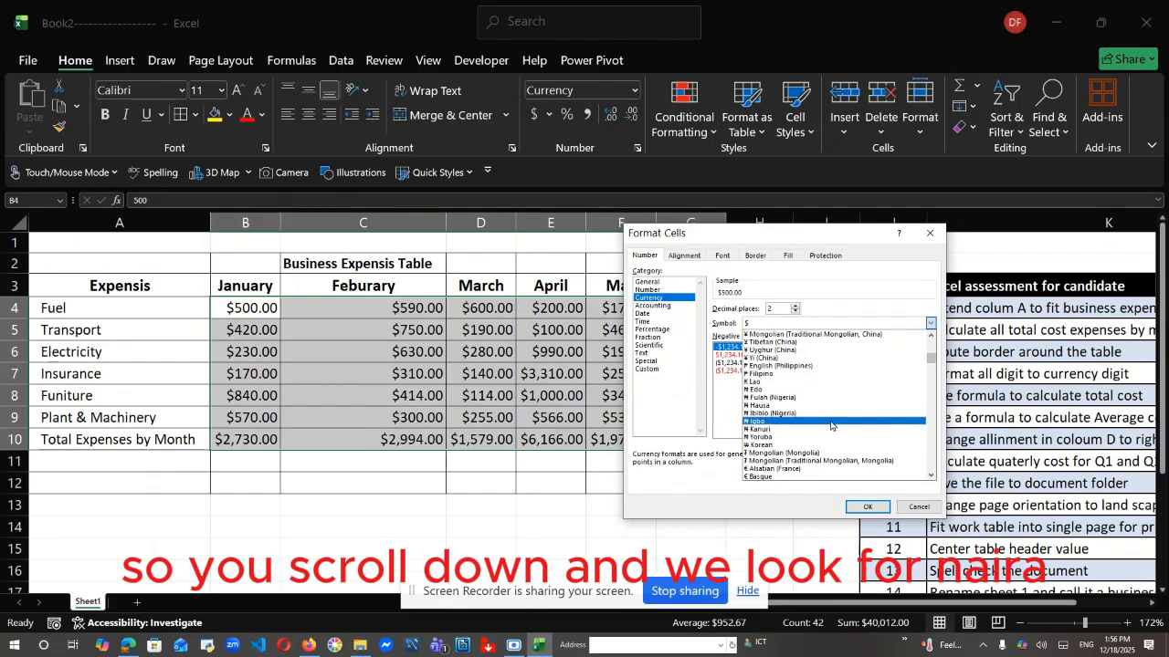
{"action": "left_click", "coordinate": [785, 437]}
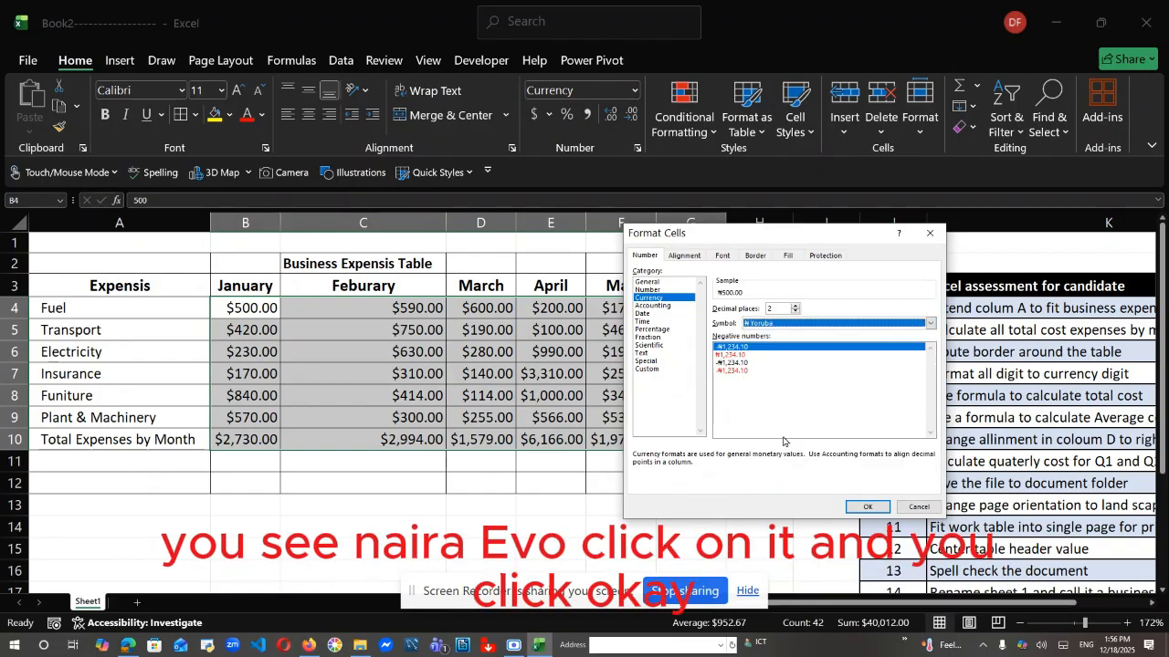
{"action": "left_click", "coordinate": [865, 506]}
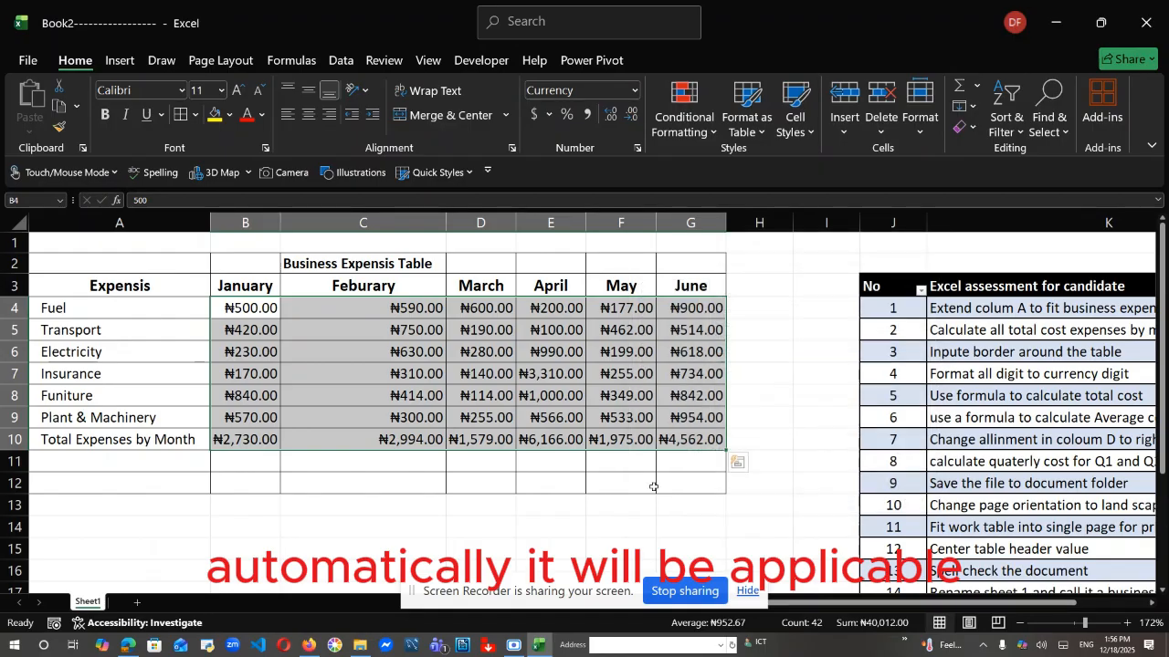
{"action": "left_click", "coordinate": [588, 520]}
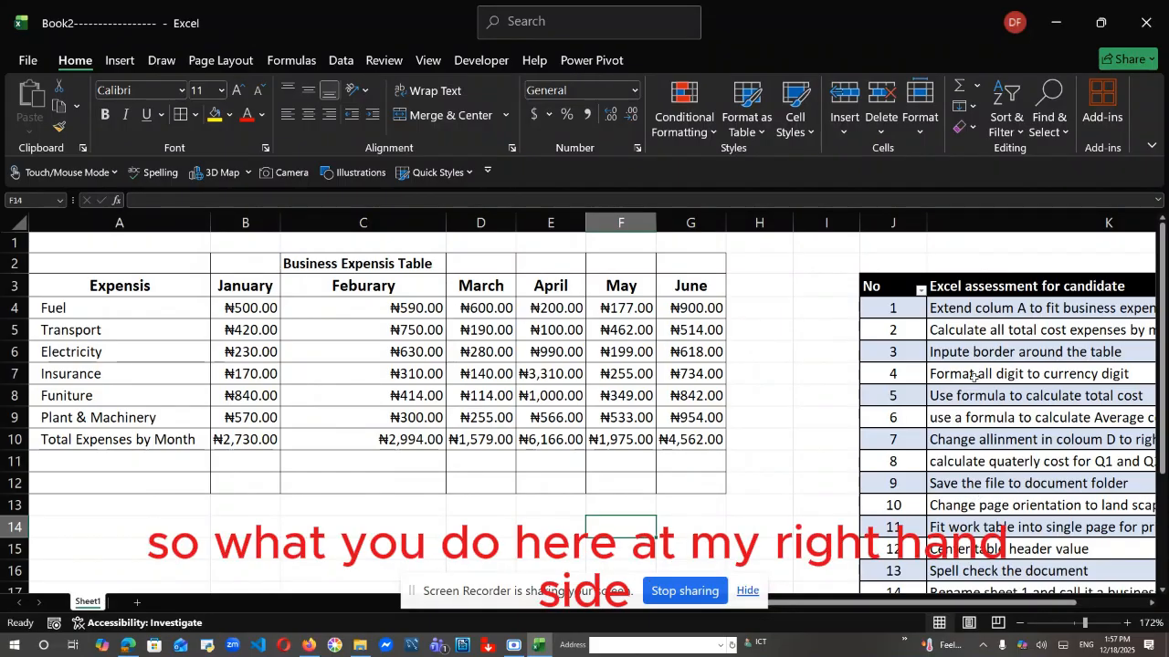
Add the header "Total Cost" in H3 beside June and AutoFit column H to it
{"action": "left_click", "coordinate": [743, 266]}
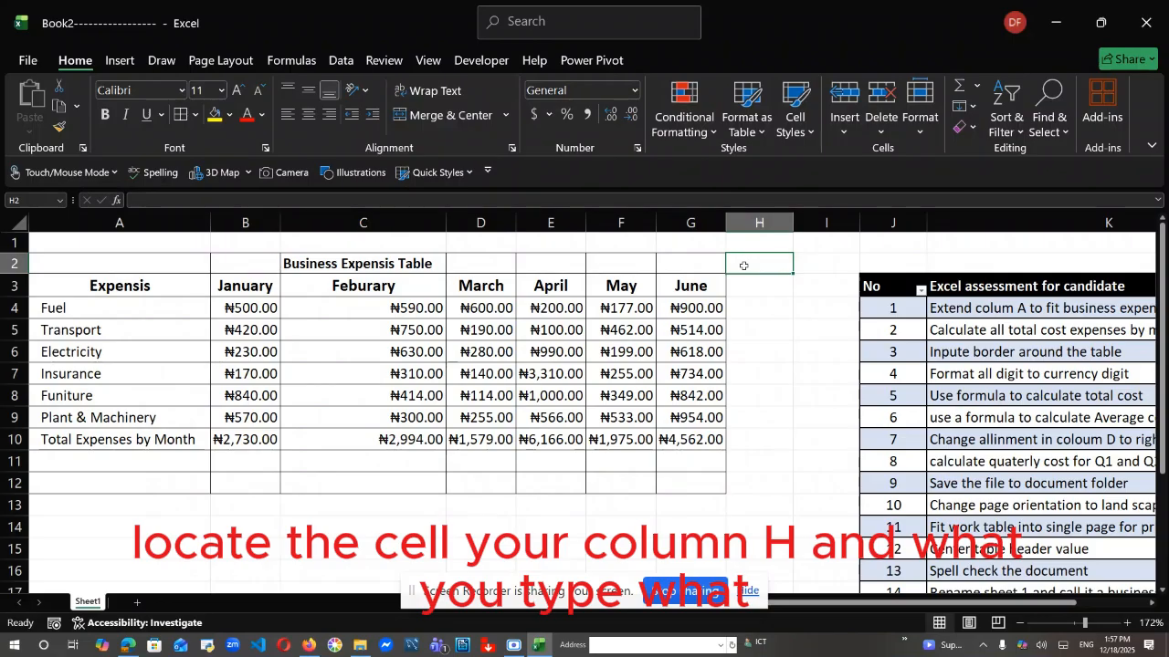
{"action": "left_click", "coordinate": [743, 285]}
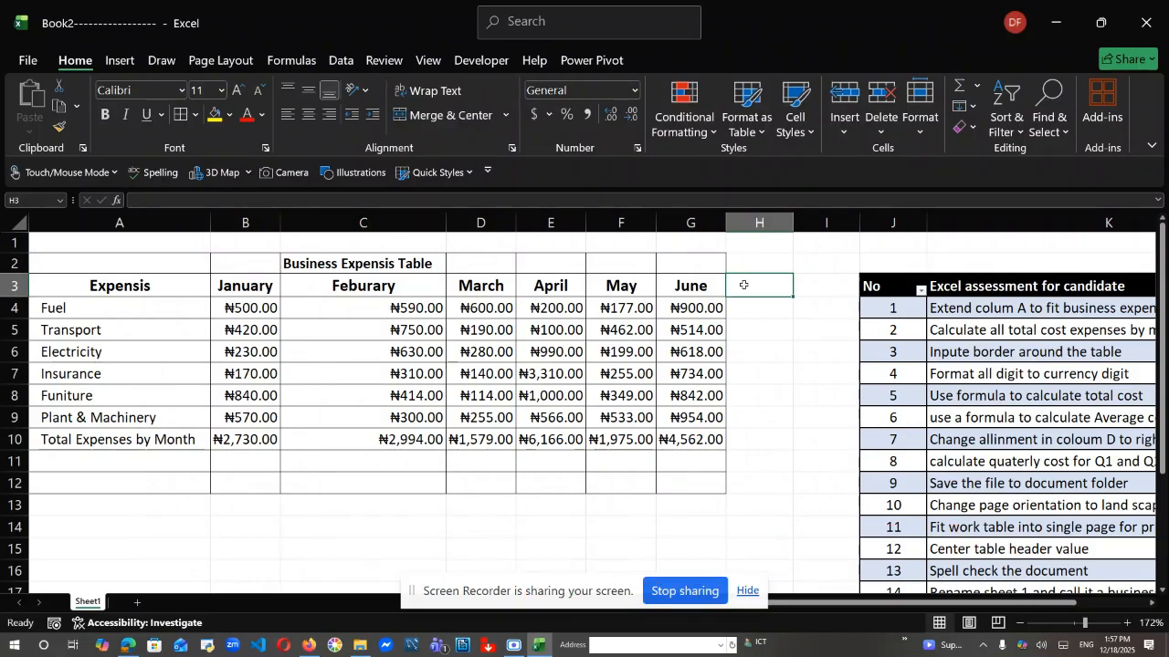
{"action": "type", "text": "T"}
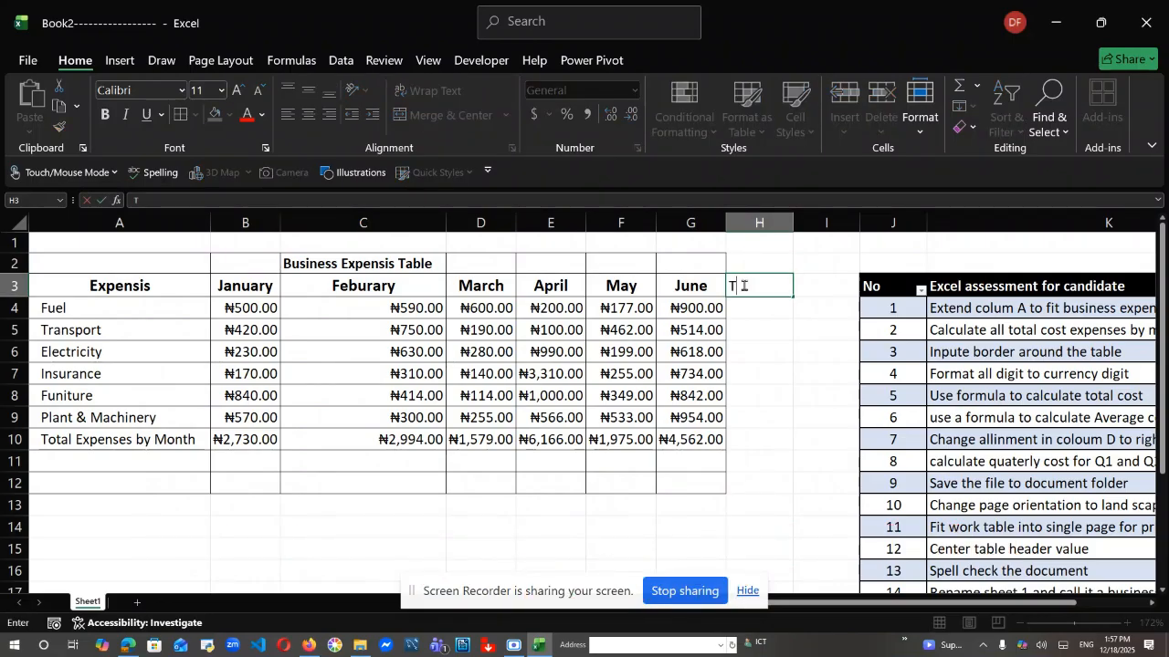
{"action": "type", "text": "oy"}
{"action": "type", "text": "tal C"}
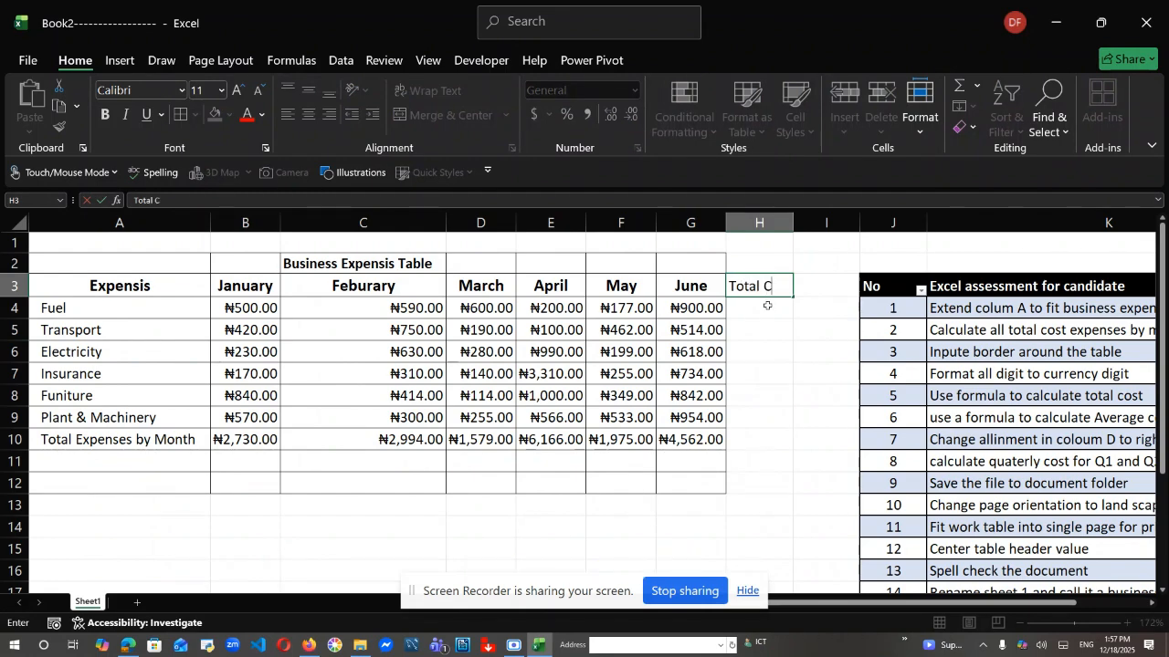
{"action": "type", "text": "ost"}
{"action": "double_click", "coordinate": [792, 221]}
Total the Fuel row in H4 with AutoSum over B4:G4
{"action": "left_click", "coordinate": [765, 310]}
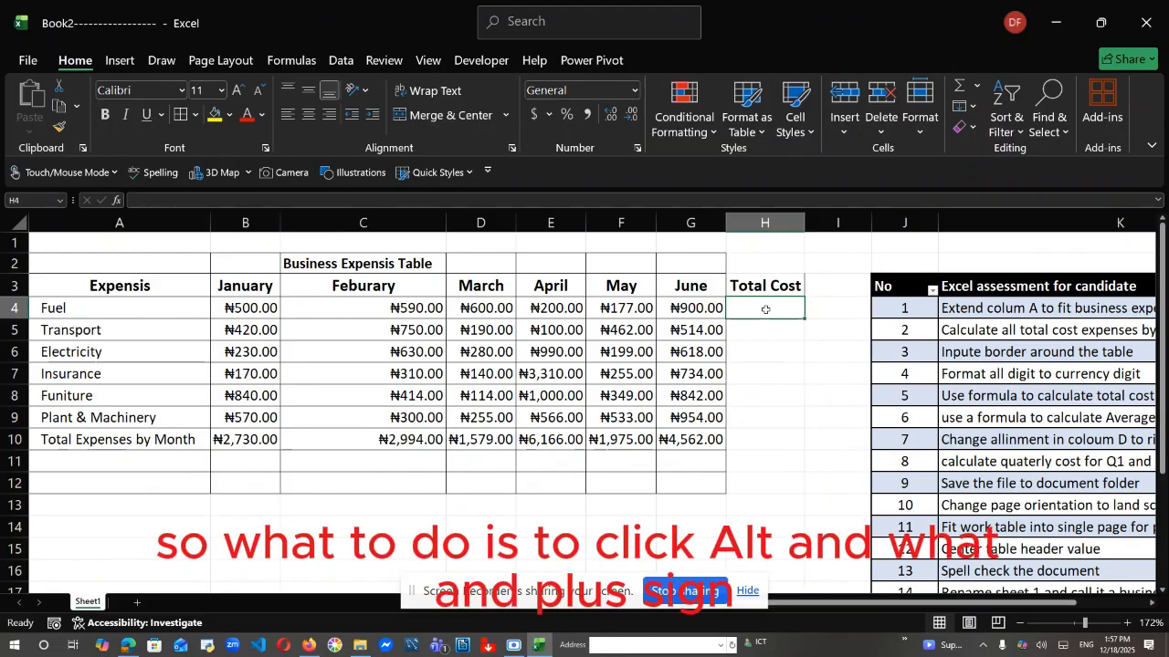
{"action": "key", "text": "alt+equal"}
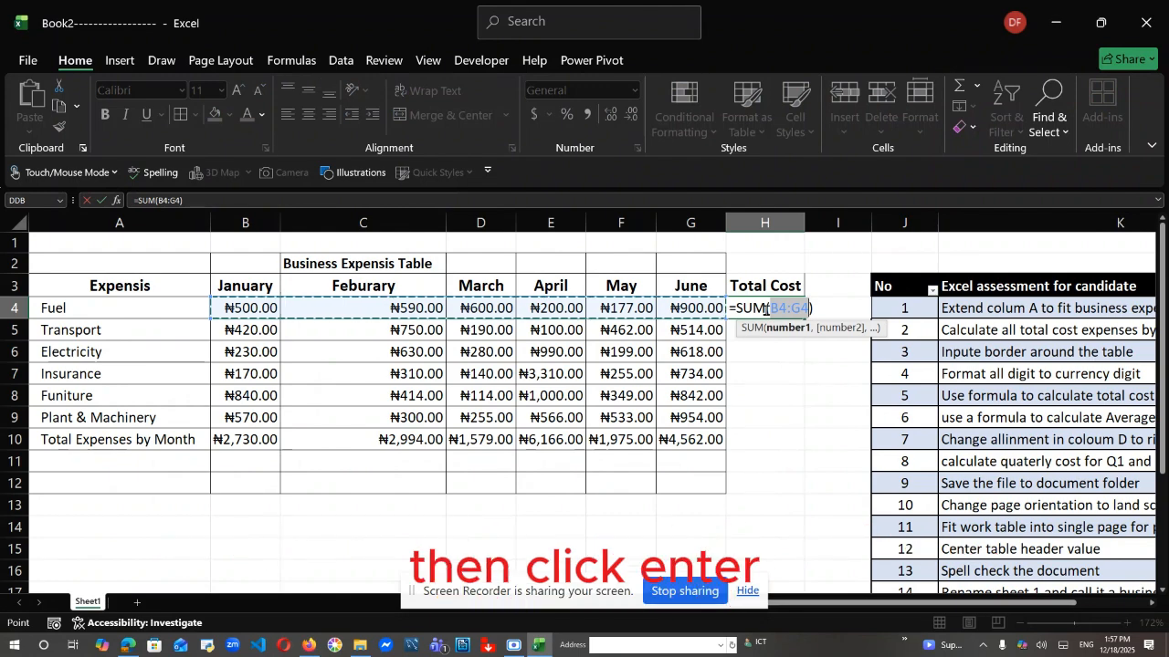
{"action": "key", "text": "Return"}
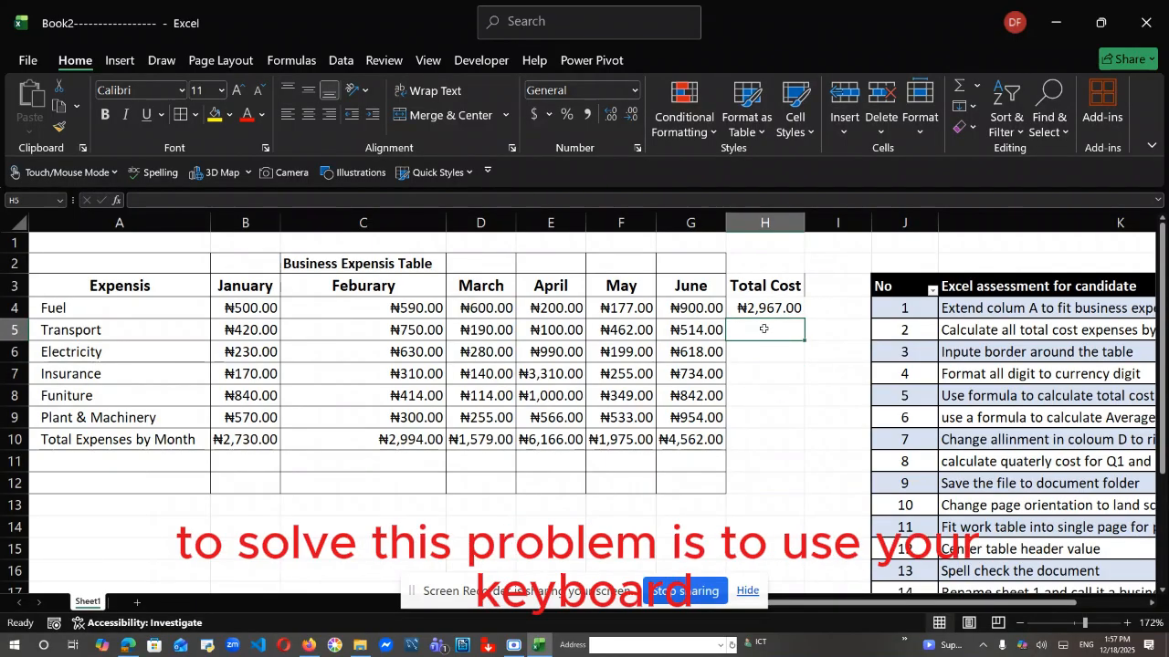
Enter a SUM formula over B5:G5 in H5 to total the Transport row
{"action": "type", "text": "="}
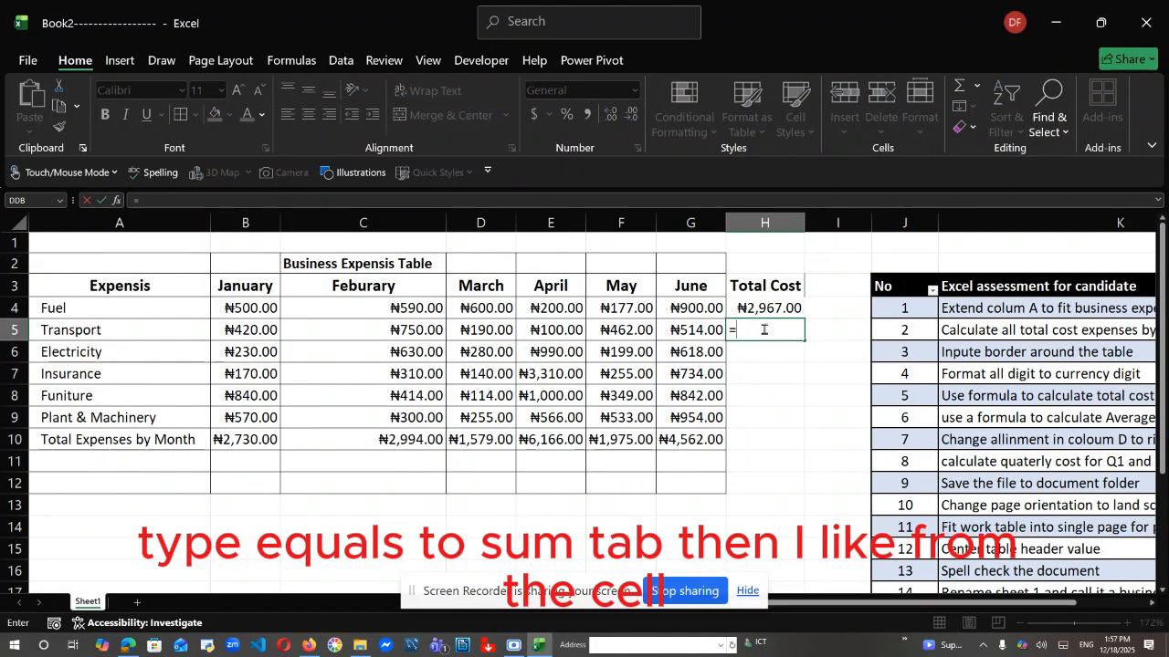
{"action": "type", "text": "sum"}
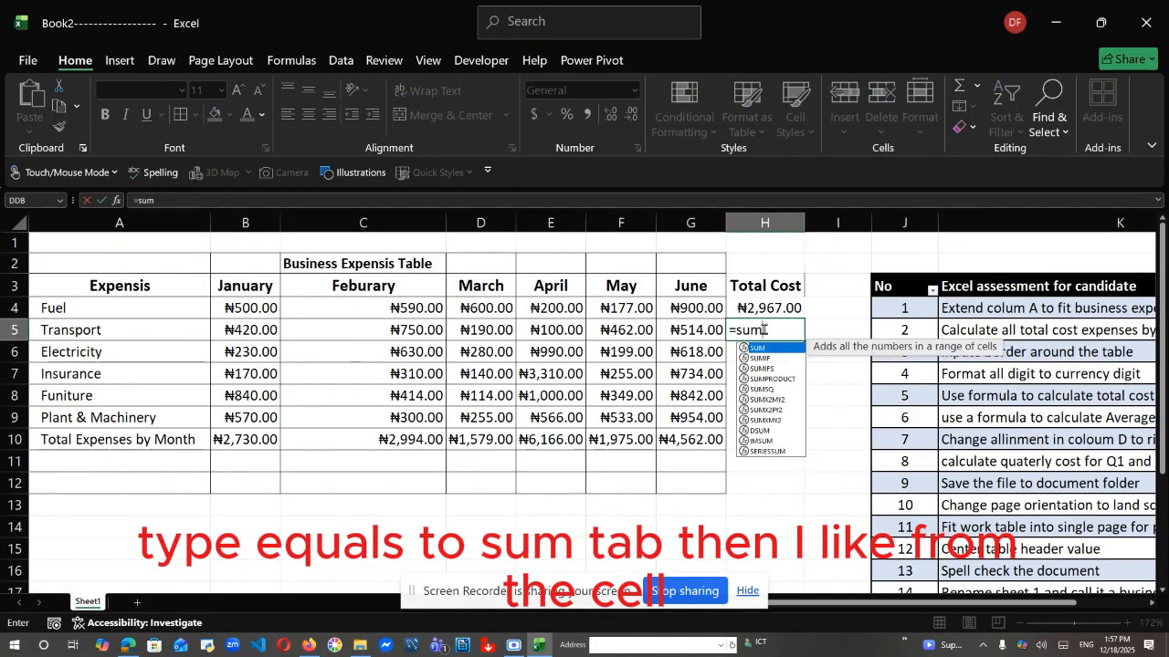
{"action": "key", "text": "Tab"}
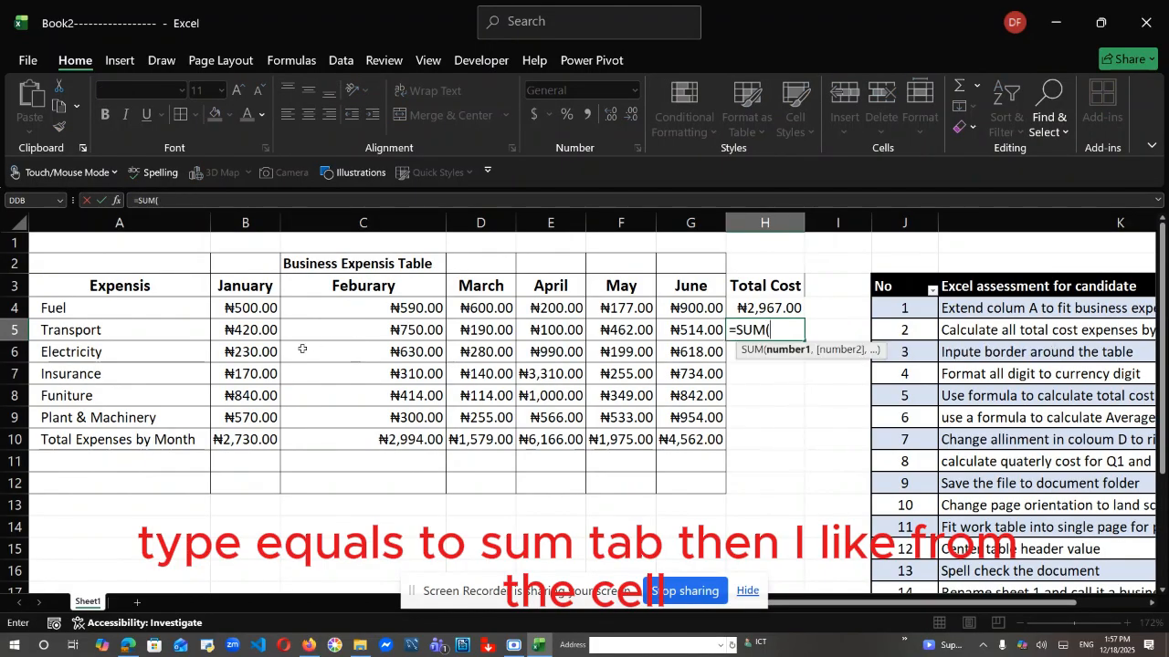
{"action": "left_click", "coordinate": [255, 329]}
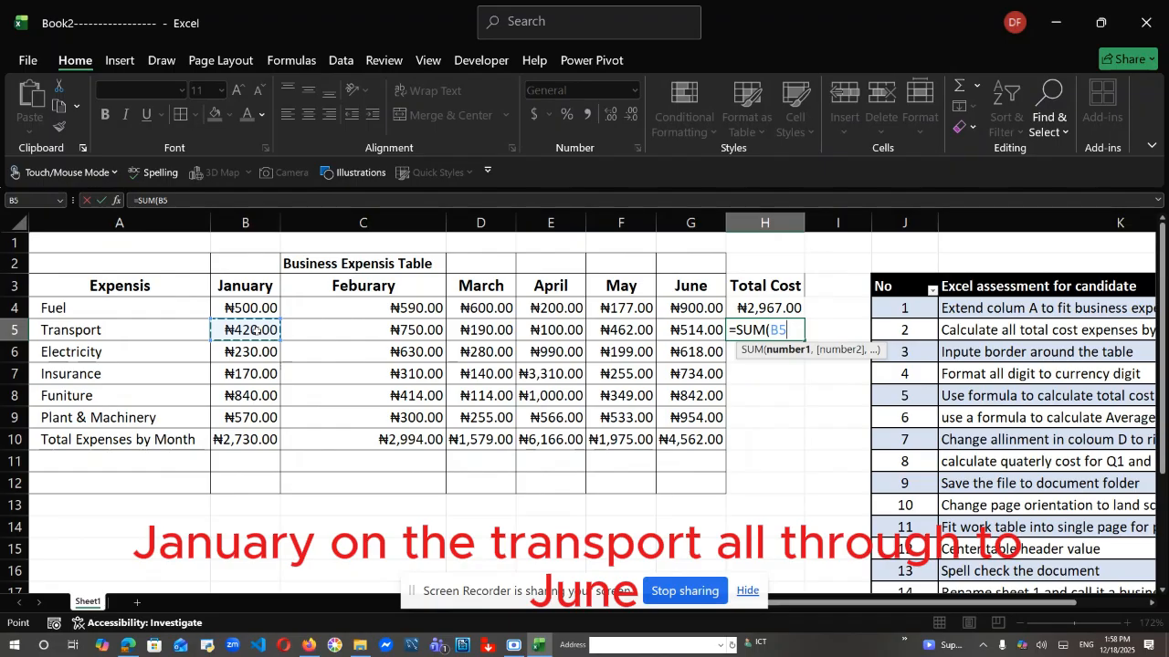
{"action": "key", "text": "shift+Right"}
{"action": "key", "text": "shift+Right"}
{"action": "key", "text": "shift+Right"}
{"action": "key", "text": "shift+Right"}
{"action": "key", "text": "shift+Right"}
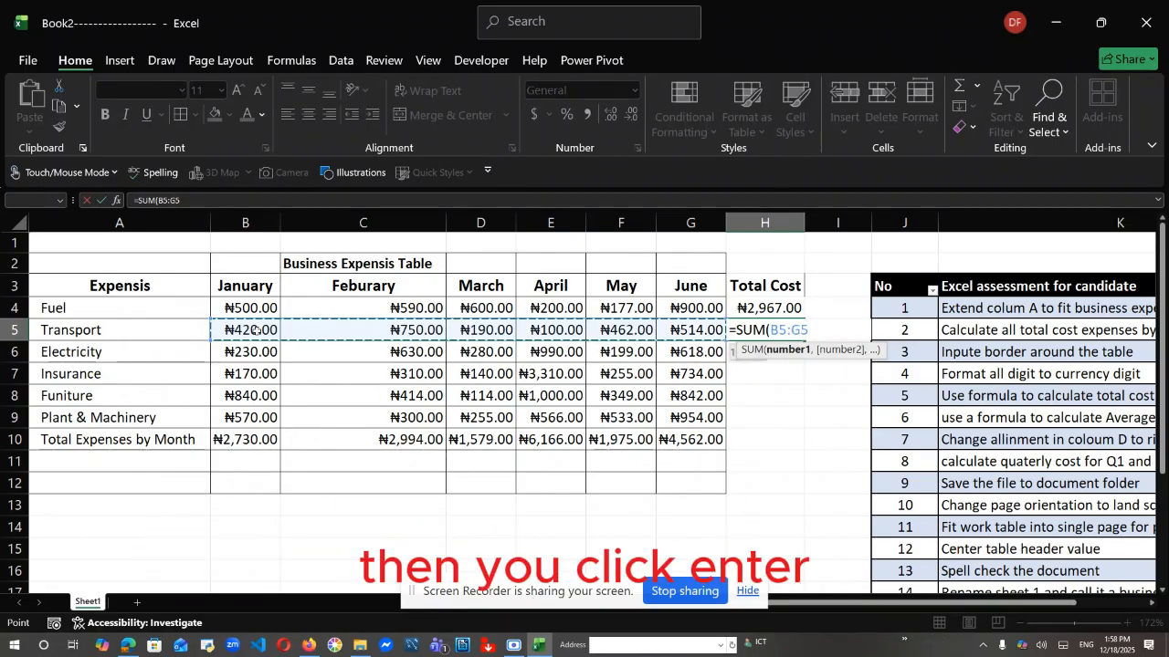
{"action": "key", "text": "Return"}
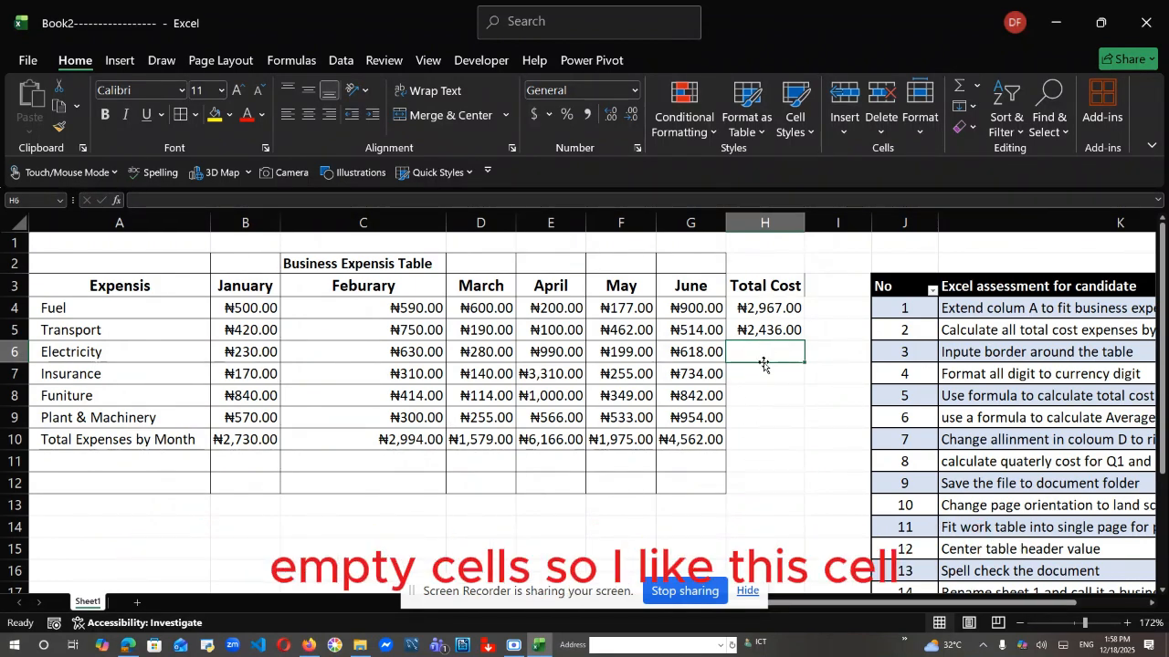
Fill the Transport total formula from H5 down to H10 for the remaining expense rows
{"action": "left_click", "coordinate": [781, 332]}
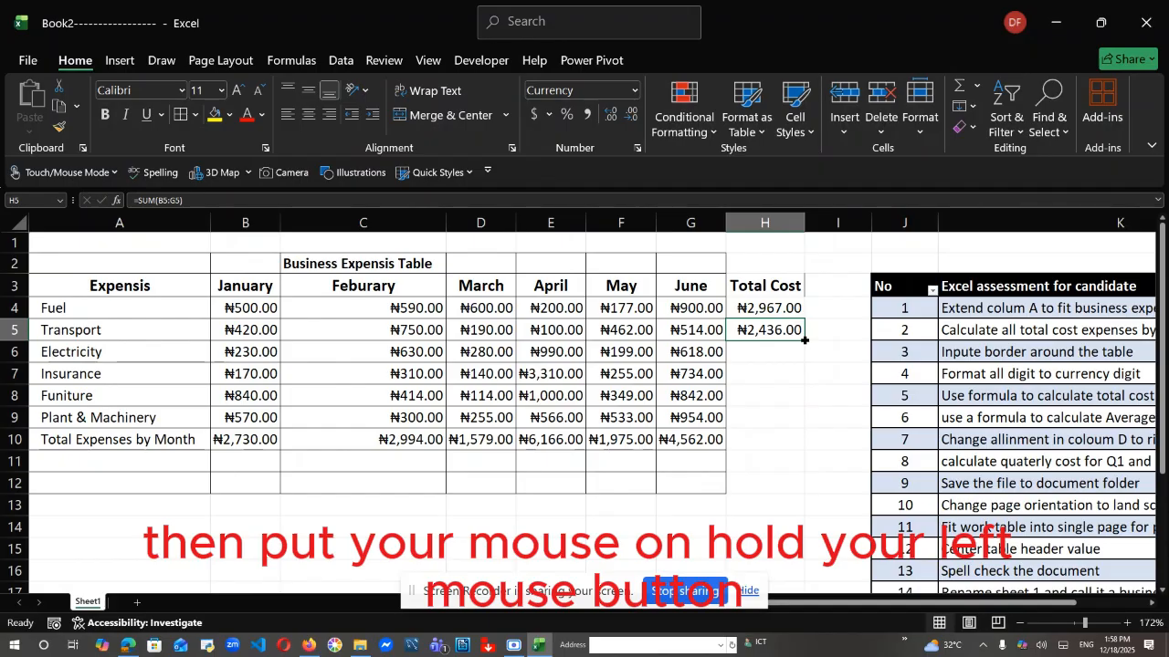
{"action": "left_click_drag", "start_coordinate": [804, 340], "coordinate": [789, 441]}
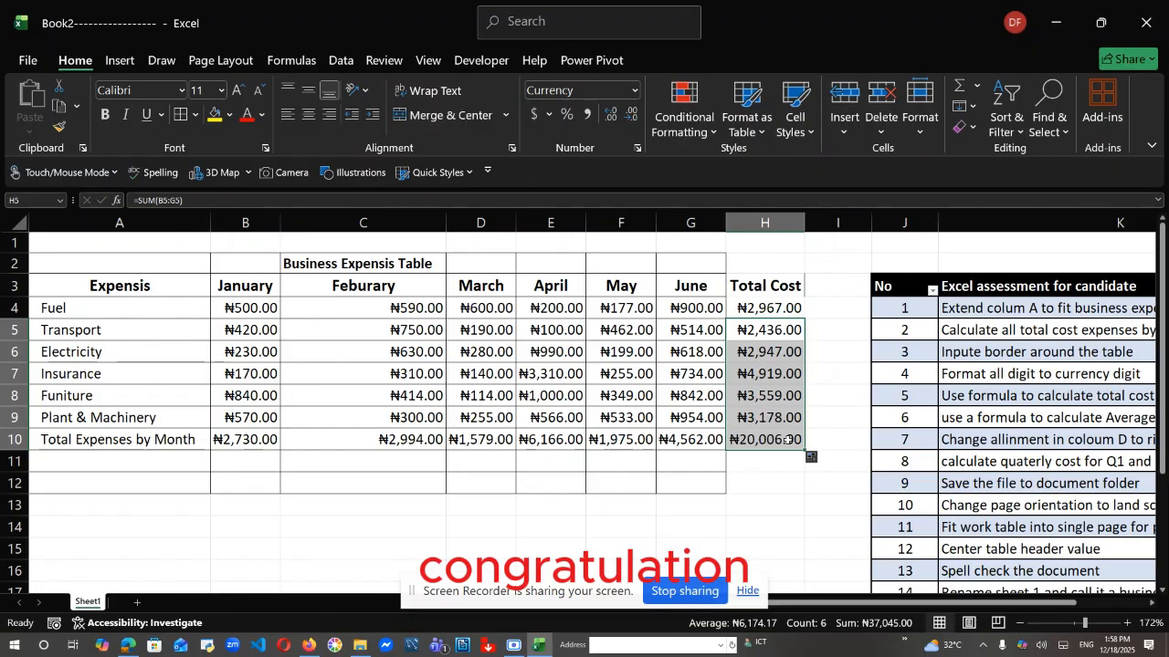
{"action": "left_click", "coordinate": [769, 481]}
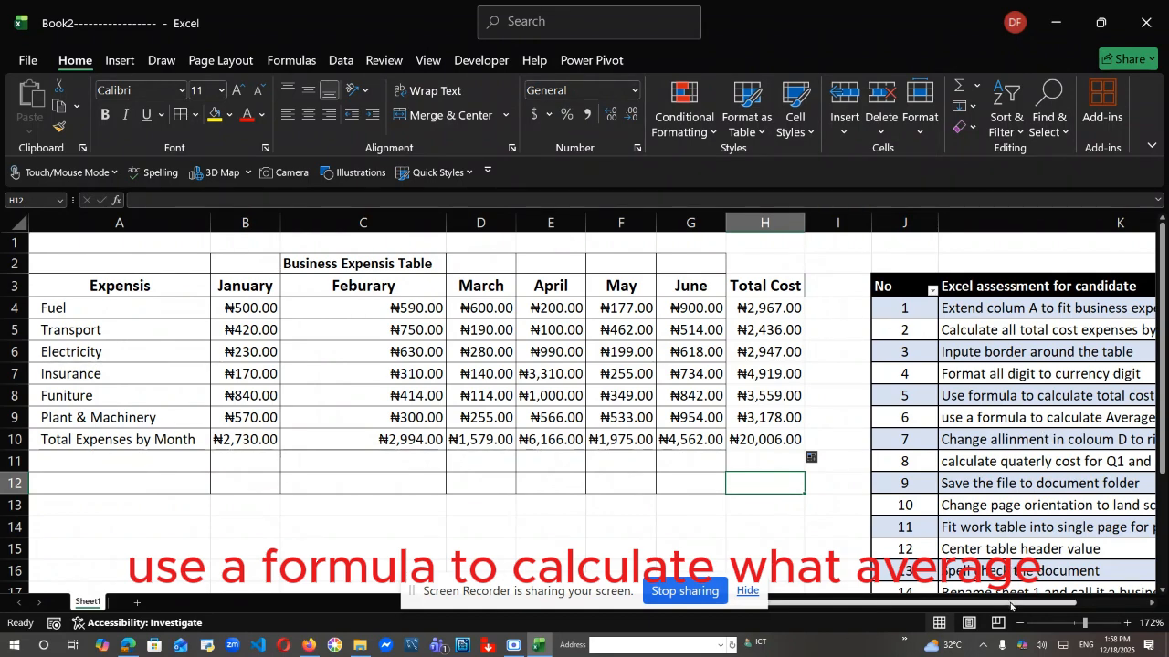
Add the header "Average Cost" in I3 next to Total Cost
{"action": "left_click_drag", "start_coordinate": [1035, 602], "coordinate": [1029, 602]}
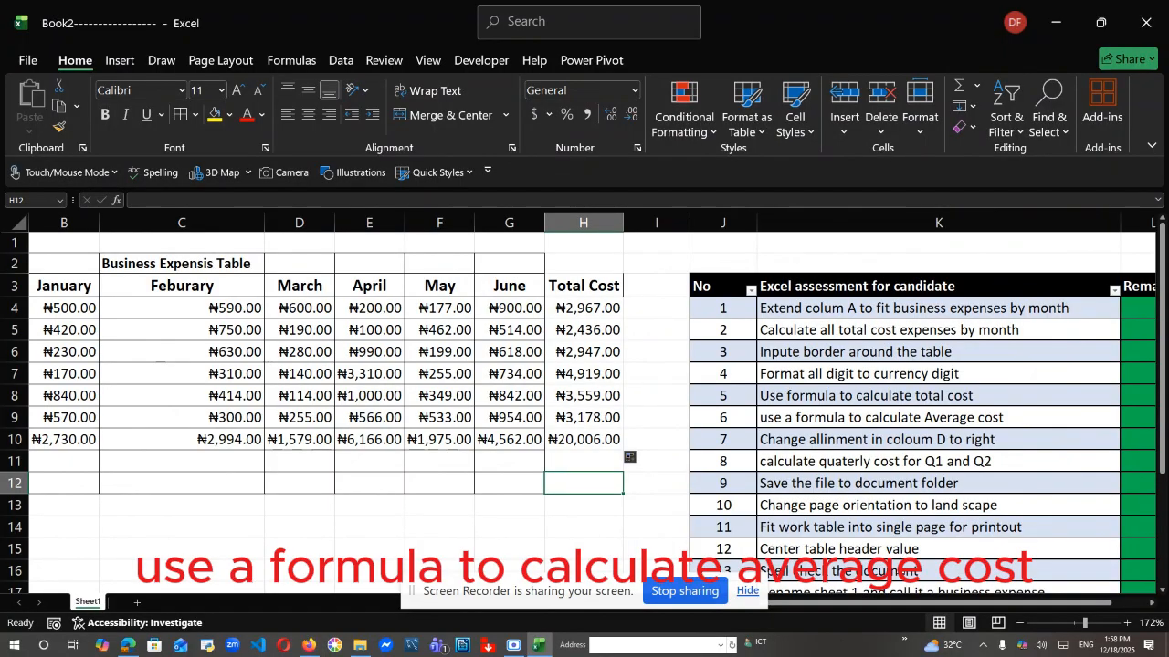
{"action": "left_click_drag", "start_coordinate": [900, 607], "coordinate": [879, 613]}
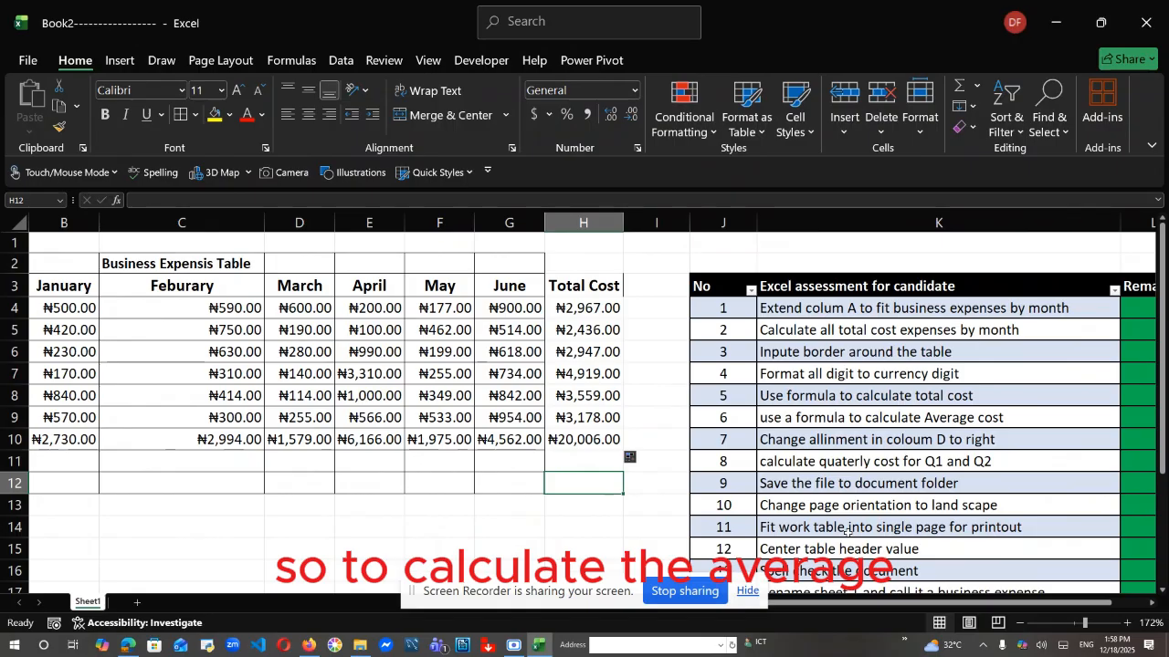
{"action": "left_click", "coordinate": [648, 290]}
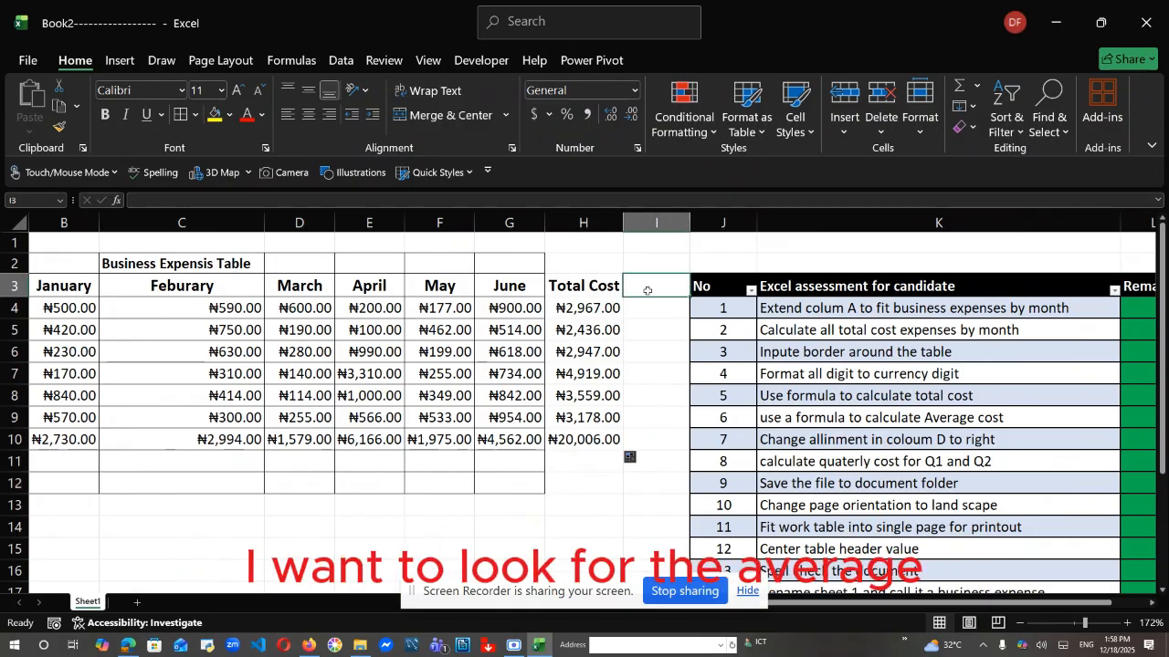
{"action": "type", "text": "A"}
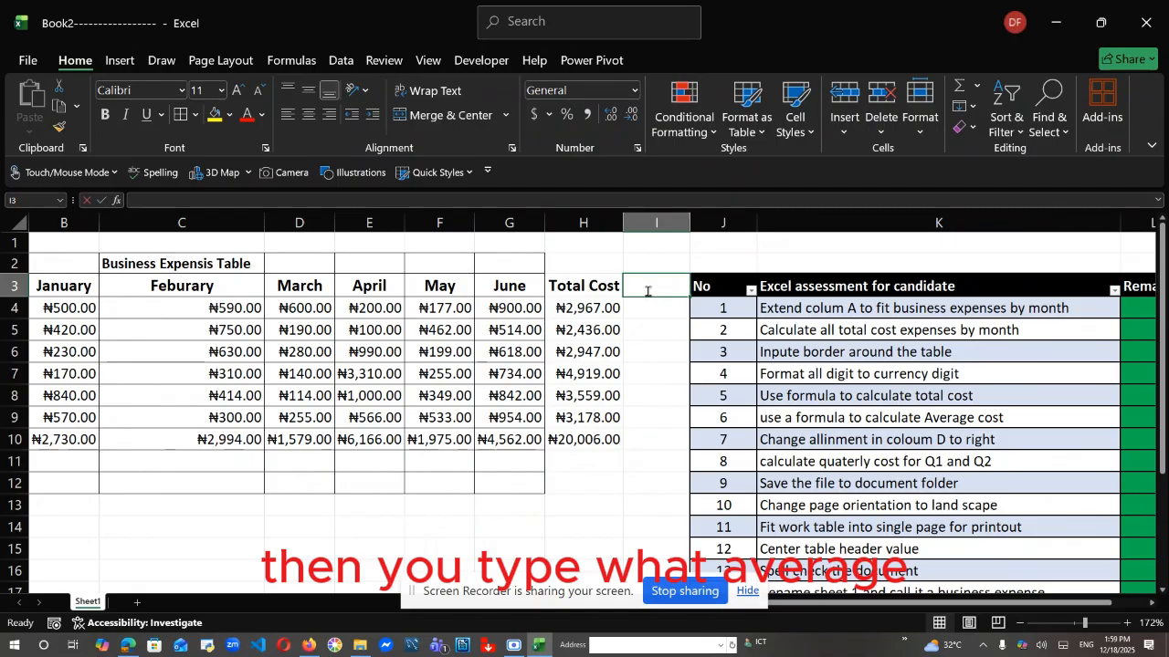
{"action": "type", "text": "n"}
{"action": "key", "text": "BackSpace"}
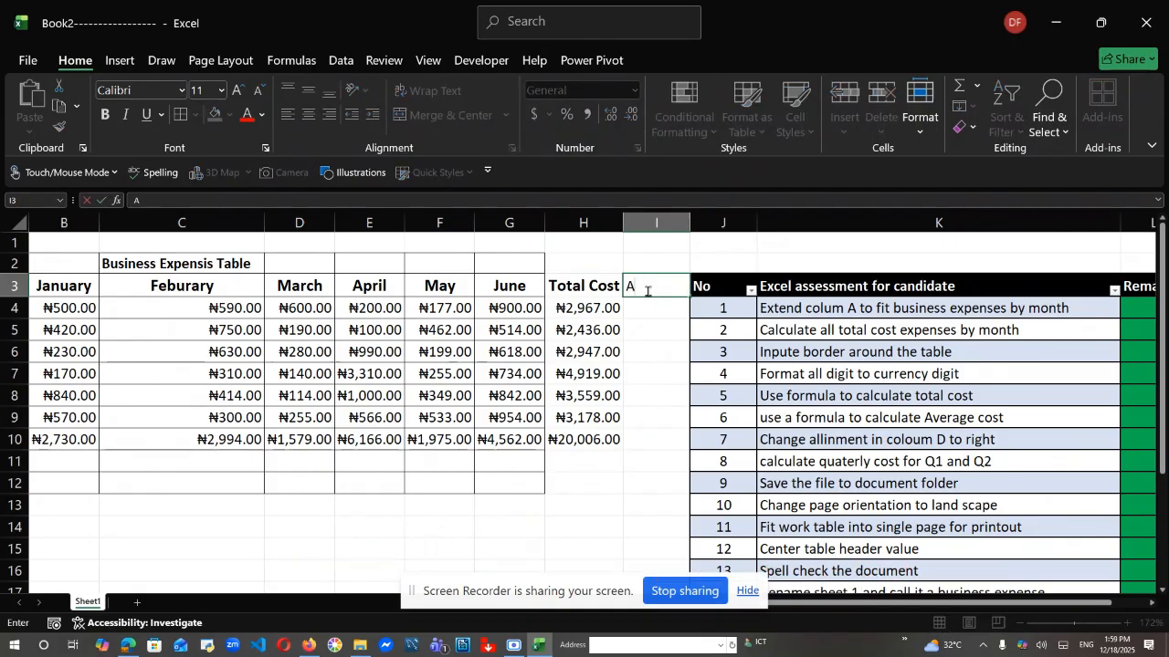
{"action": "type", "text": "verage"}
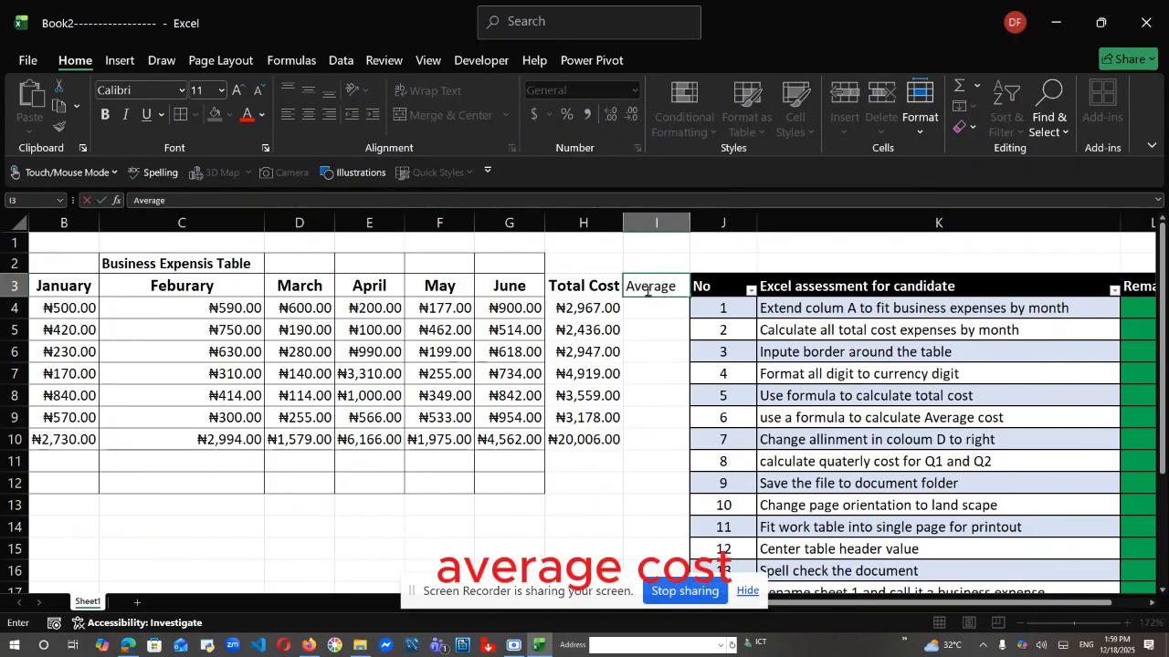
{"action": "type", "text": " Cost"}
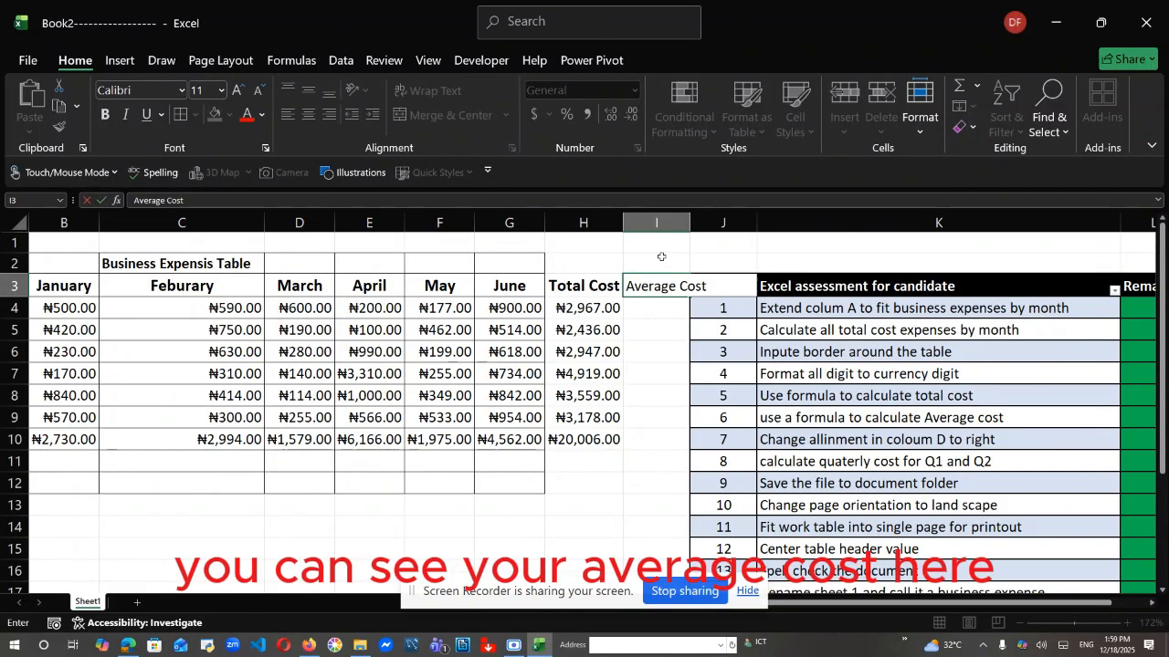
{"action": "left_click", "coordinate": [647, 335]}
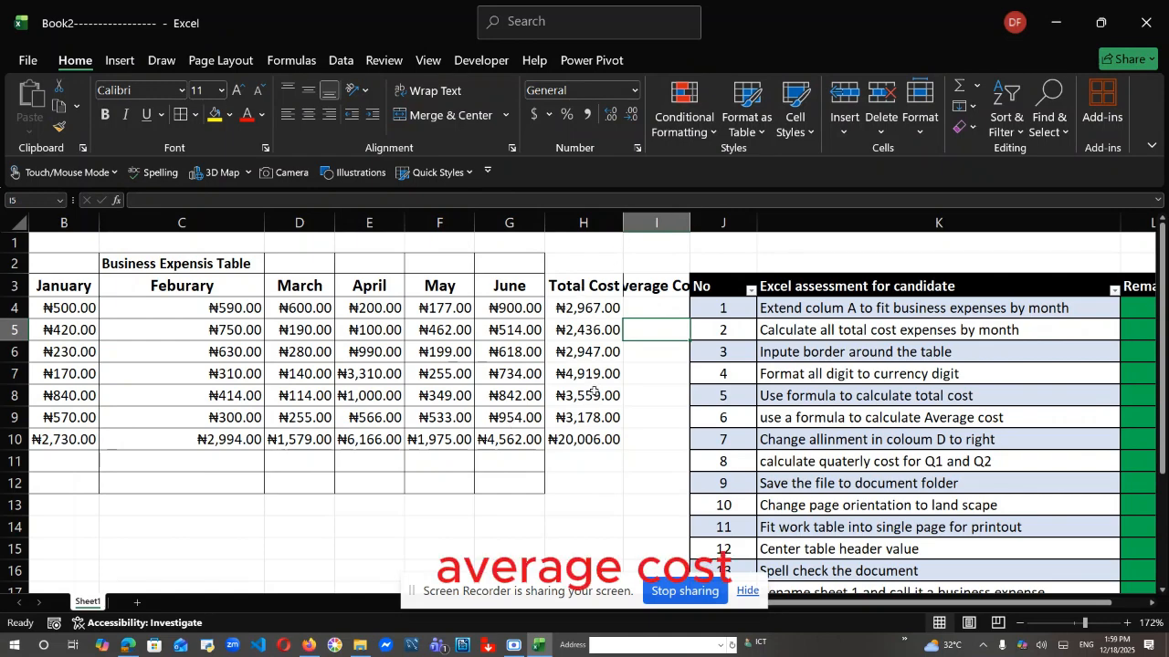
Enter the formula =H4/6 in I4 to calculate the average cost for the Fuel row
{"action": "left_click", "coordinate": [649, 305]}
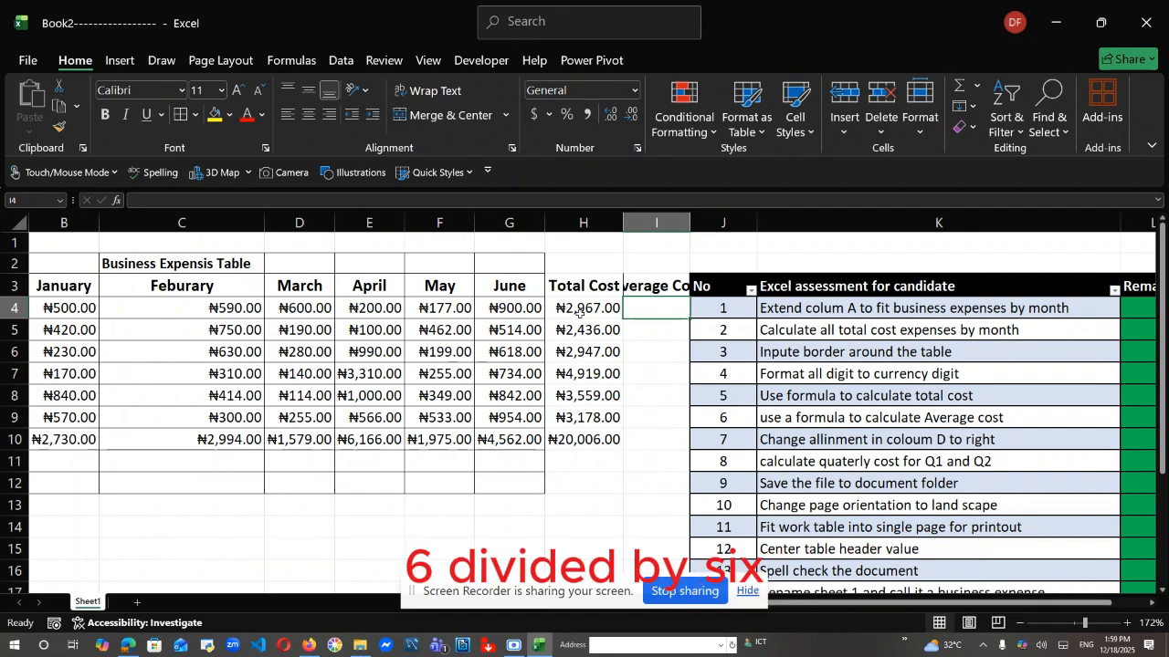
{"action": "double_click", "coordinate": [645, 311]}
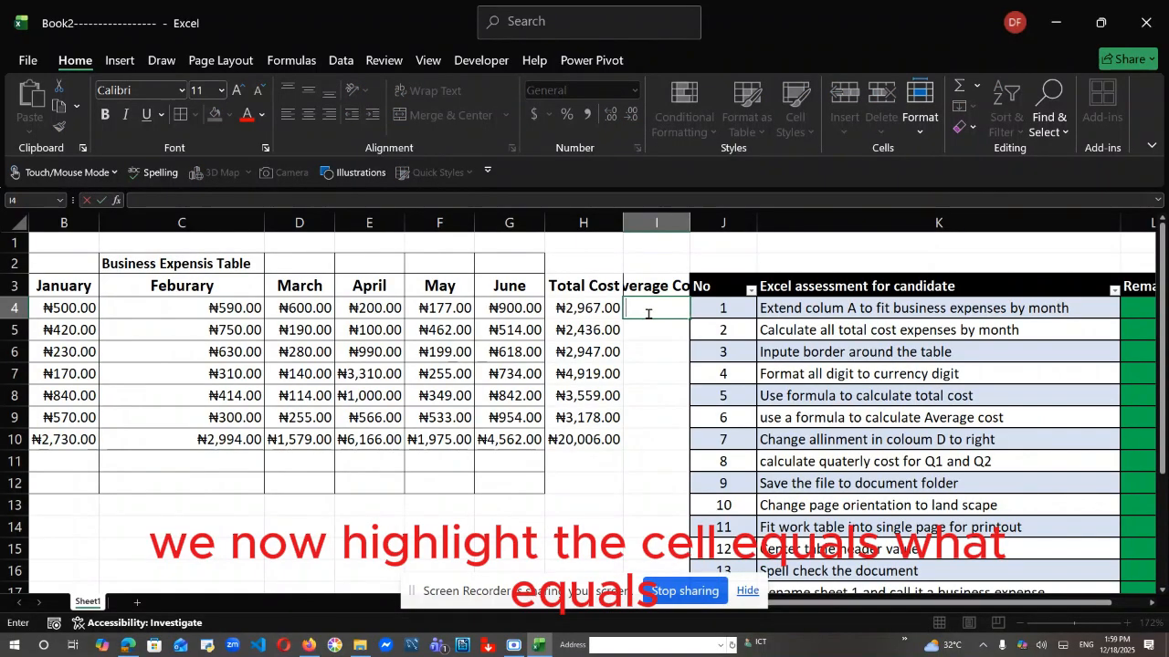
{"action": "type", "text": "="}
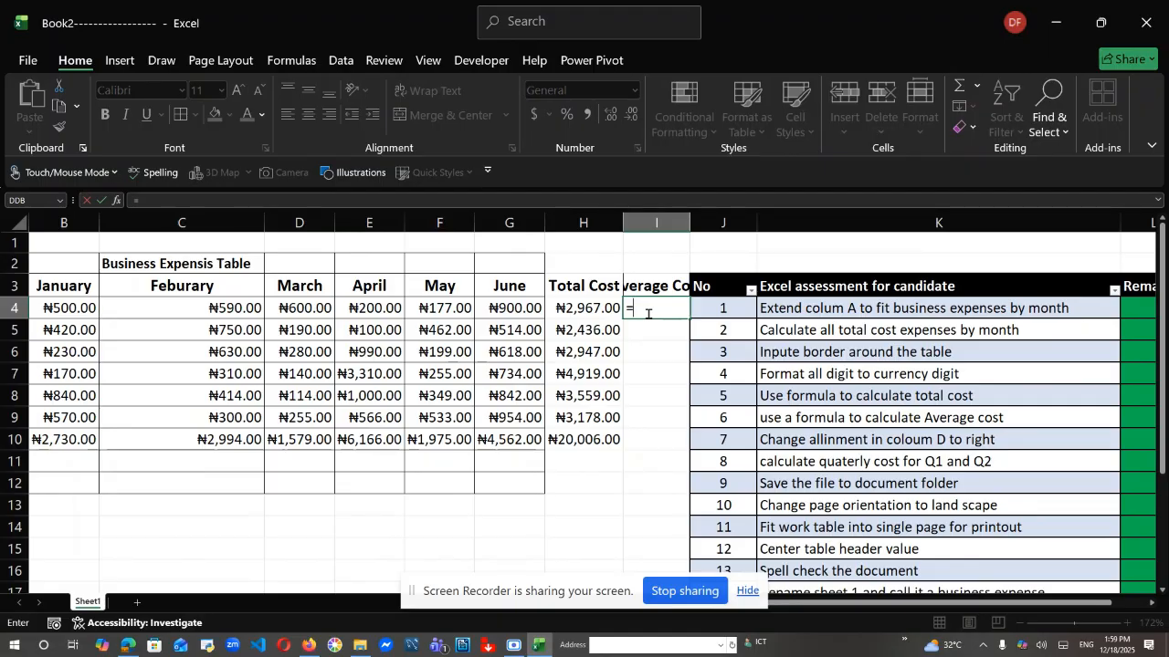
{"action": "left_click", "coordinate": [603, 307]}
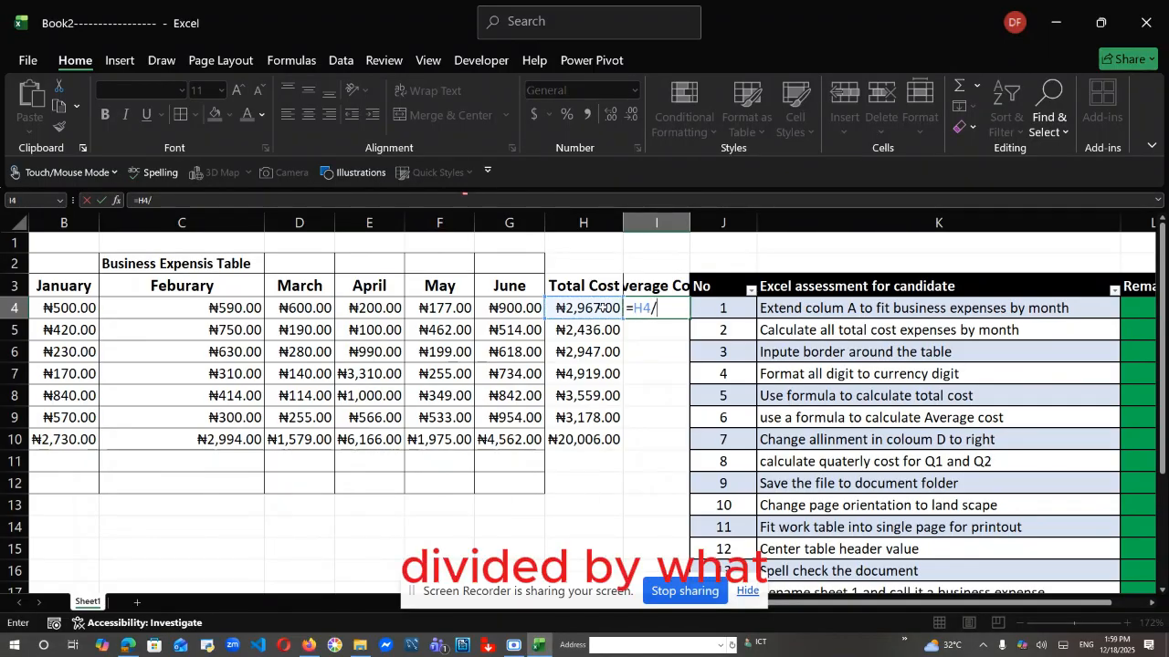
{"action": "type", "text": "/"}
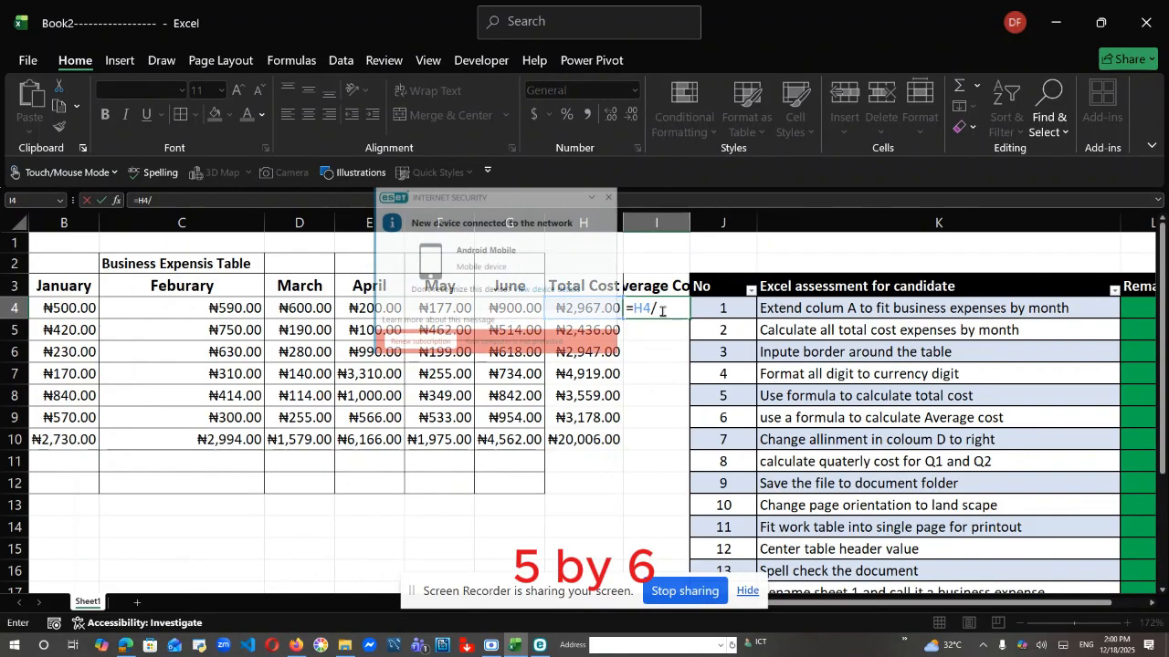
{"action": "type", "text": "6"}
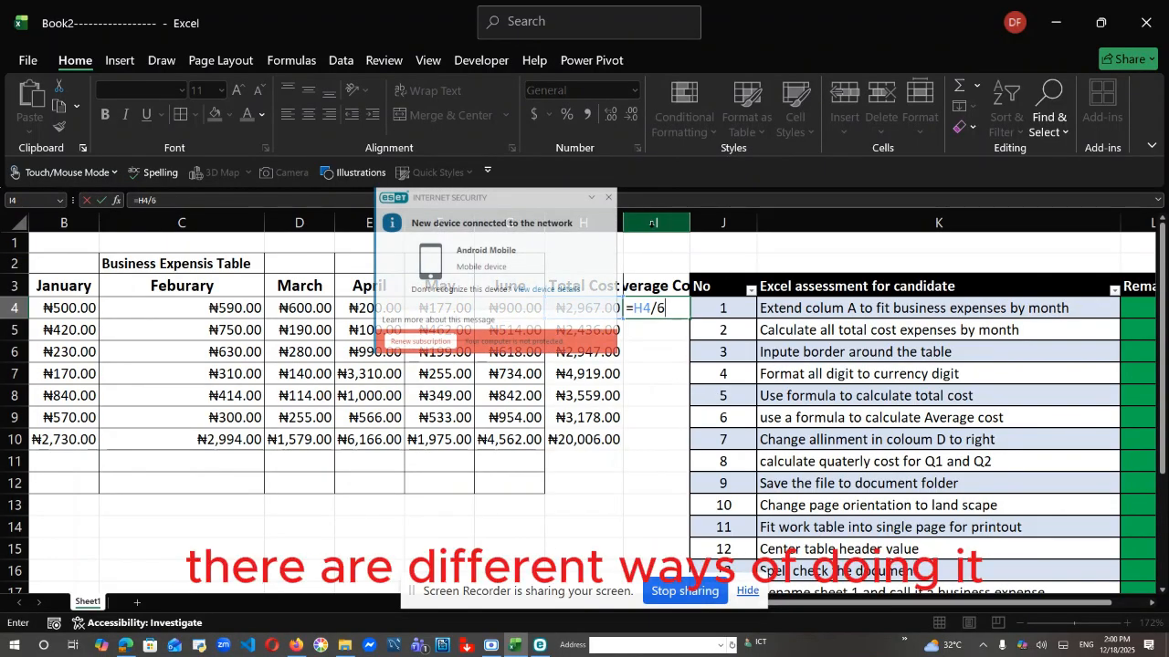
{"action": "left_click", "coordinate": [608, 197]}
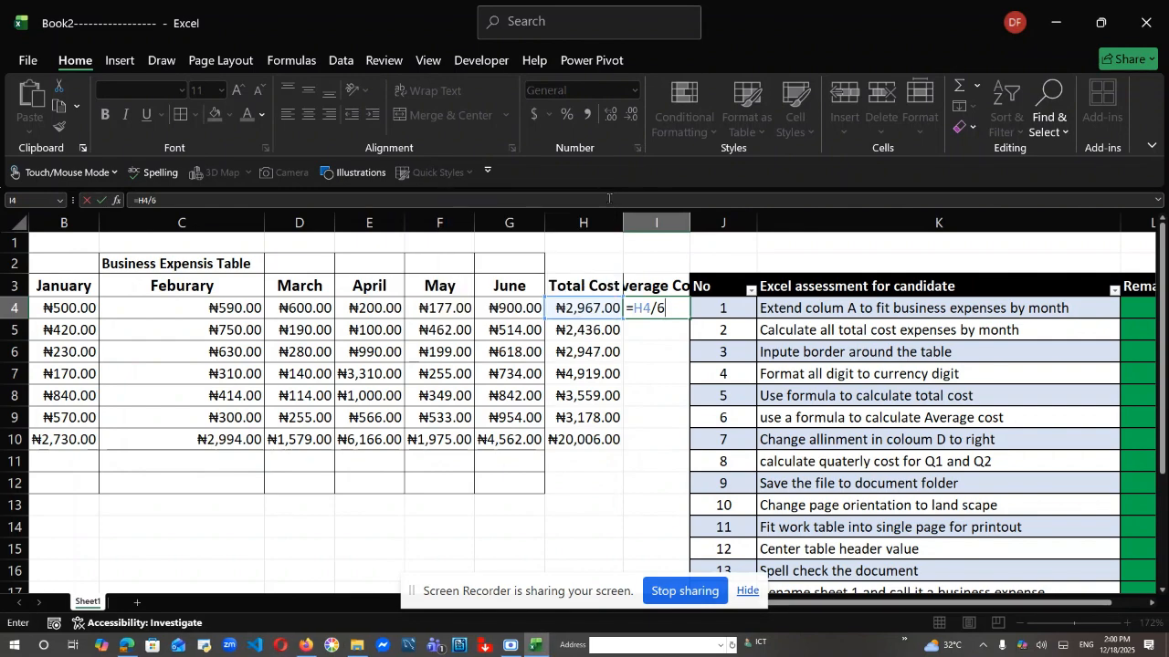
{"action": "key", "text": "Return"}
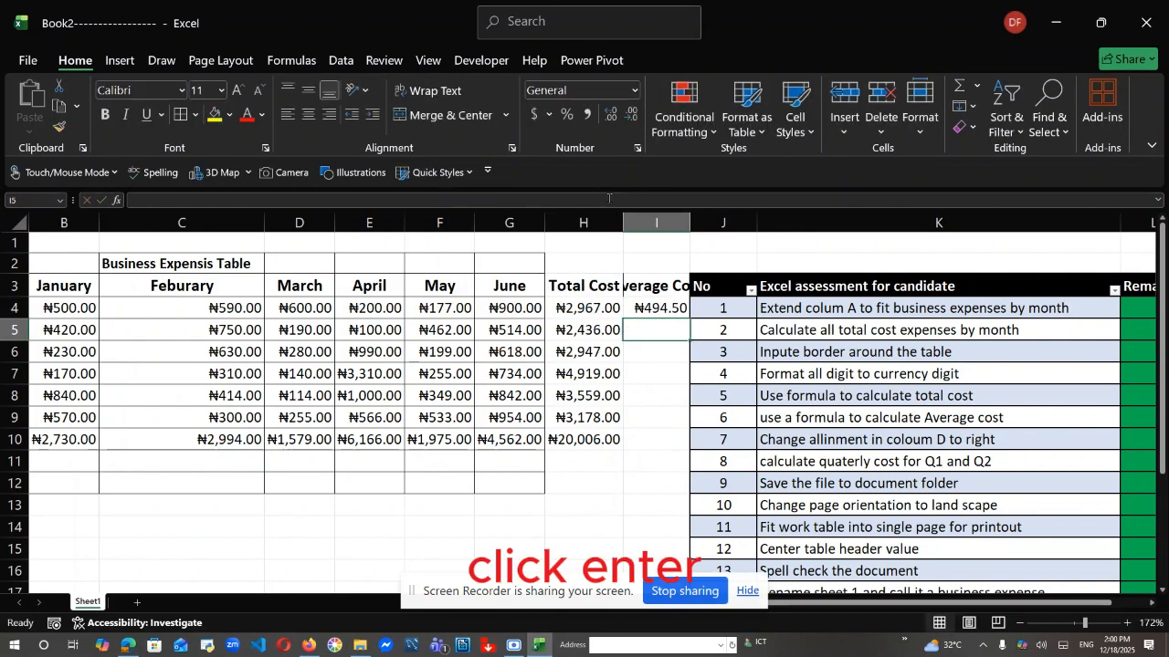
{"action": "double_click", "coordinate": [661, 308]}
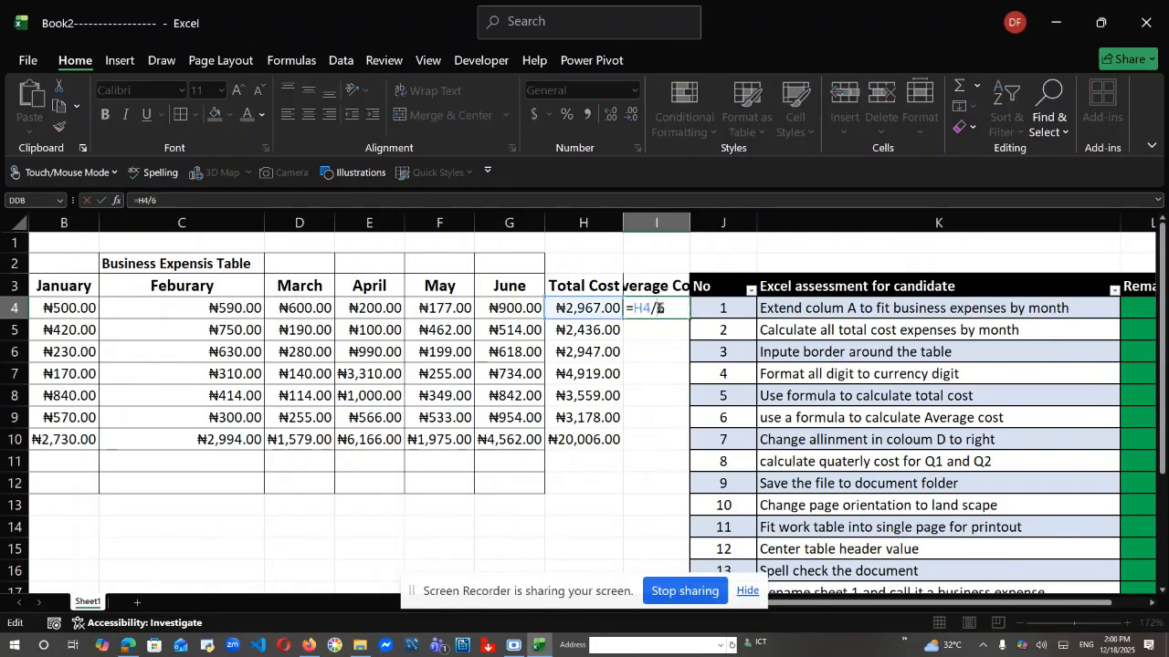
{"action": "left_click", "coordinate": [656, 331]}
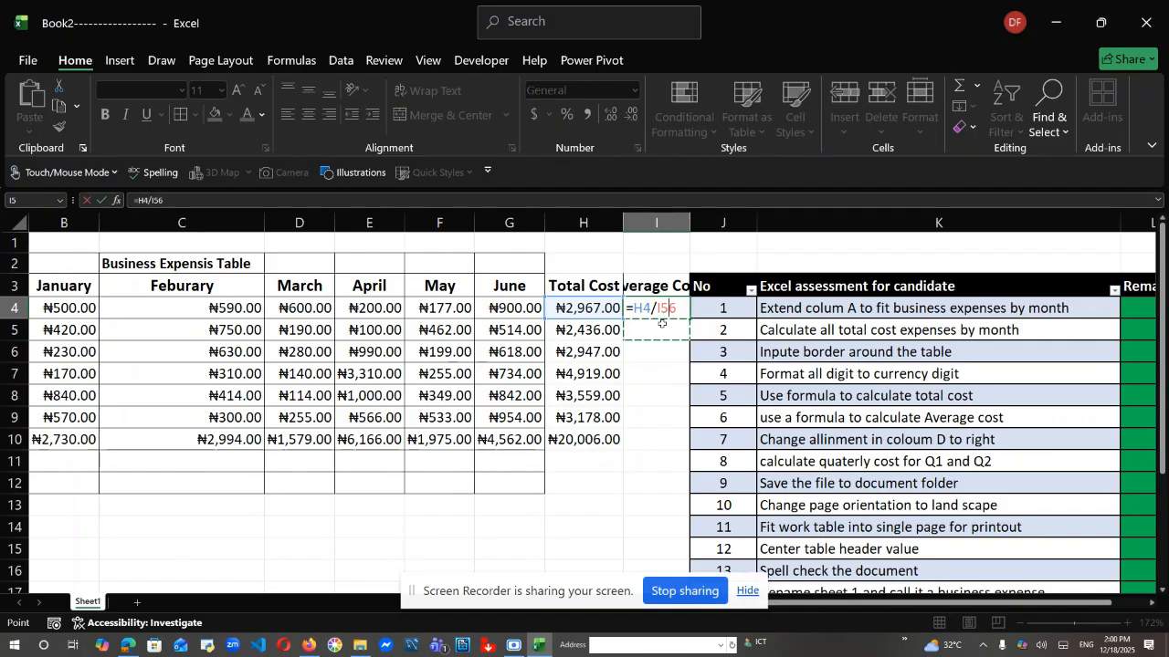
{"action": "key", "text": "BackSpace"}
{"action": "key", "text": "BackSpace"}
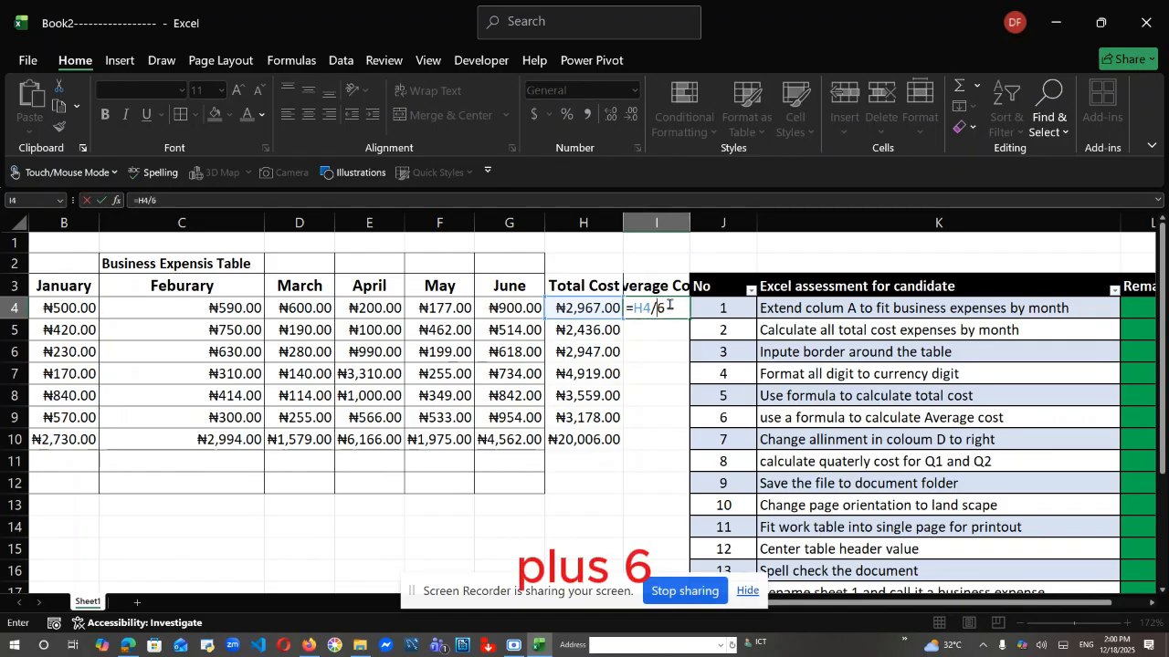
{"action": "key", "text": "Return"}
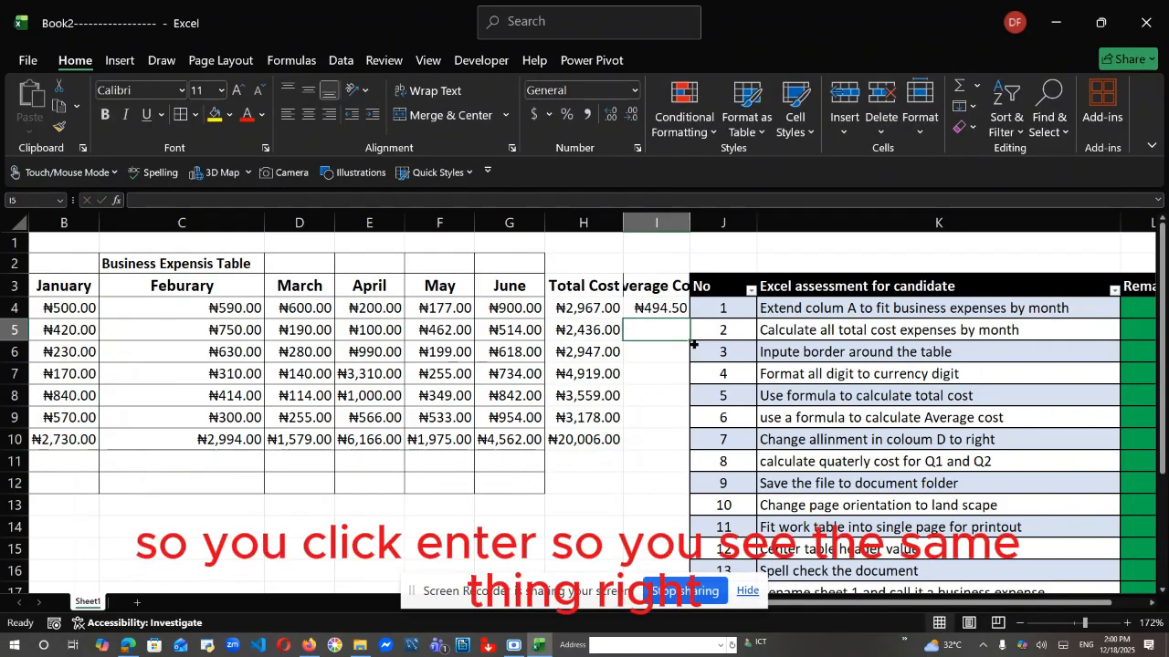
Fill the average cost formula from I4 down to I9 for the remaining expense rows
{"action": "left_click", "coordinate": [642, 308]}
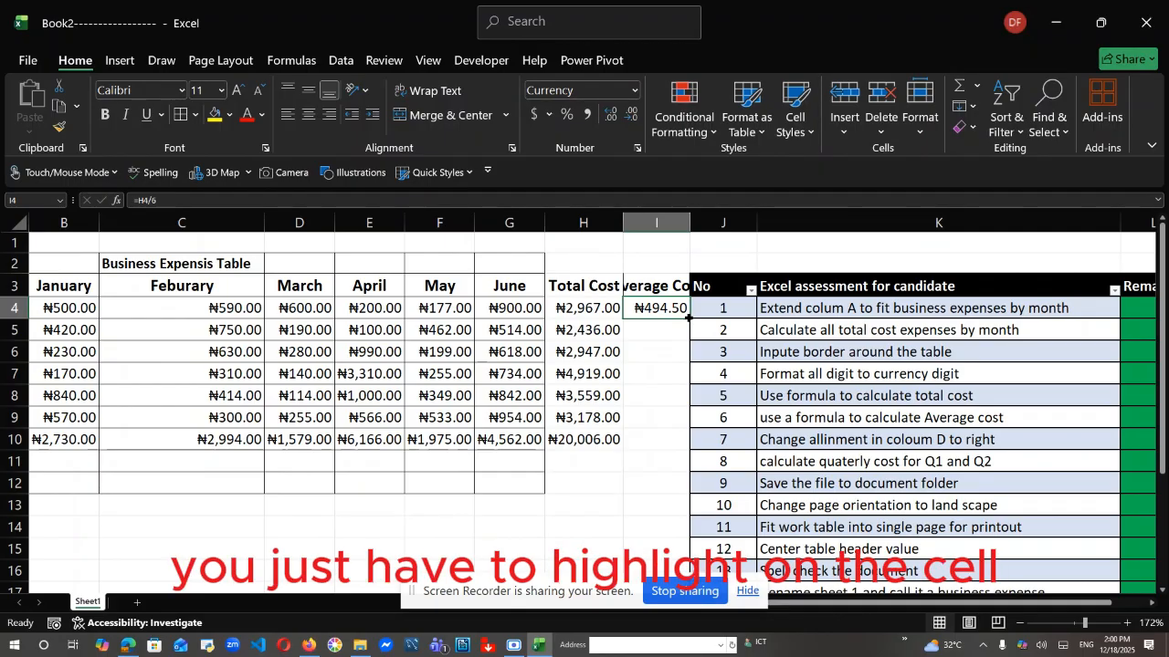
{"action": "left_click_drag", "start_coordinate": [688, 318], "coordinate": [678, 427]}
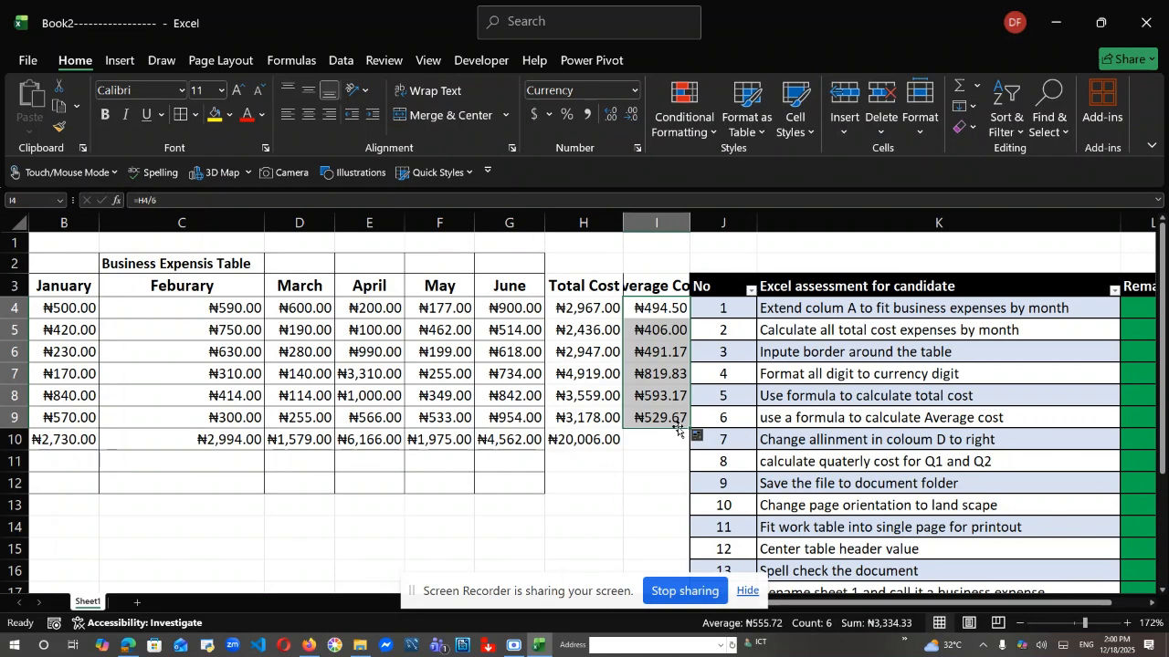
{"action": "left_click", "coordinate": [633, 478]}
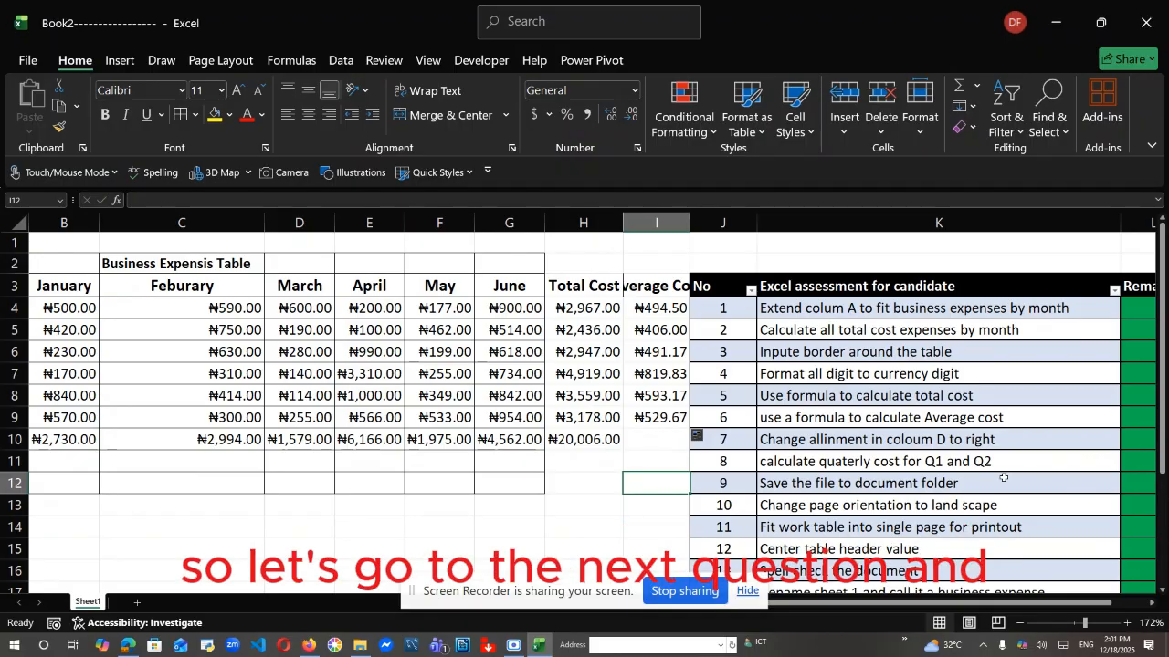
Extend the average cost formula from I9 to the total row in I10 and autofit column I's width
{"action": "left_click", "coordinate": [674, 418]}
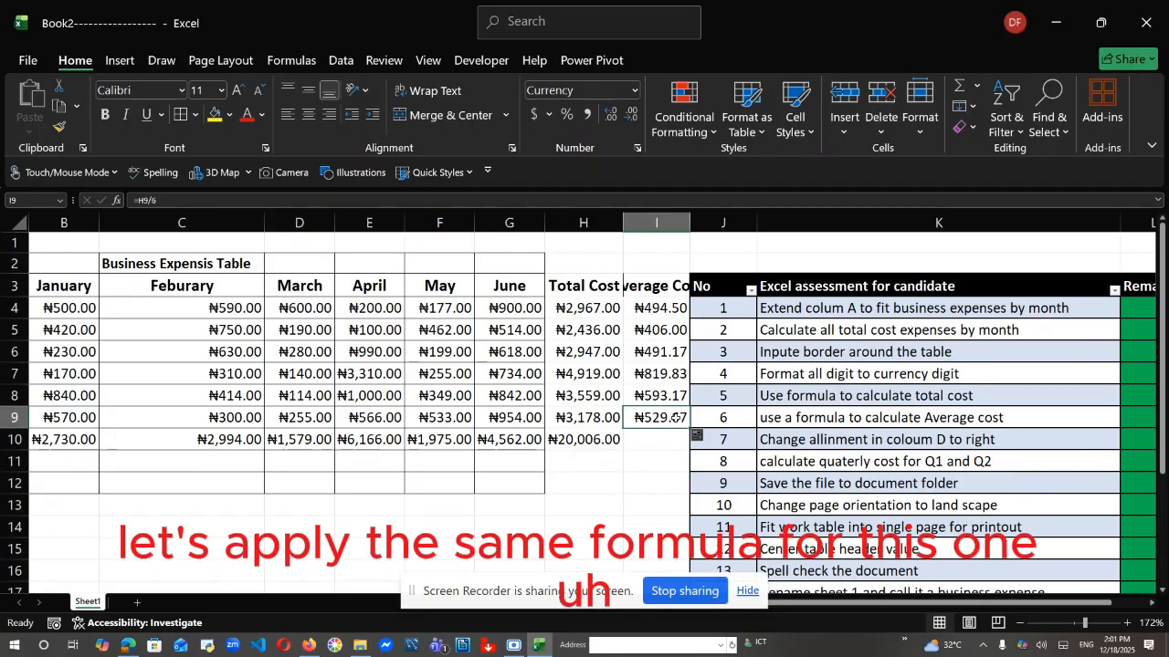
{"action": "left_click_drag", "start_coordinate": [689, 428], "coordinate": [687, 446]}
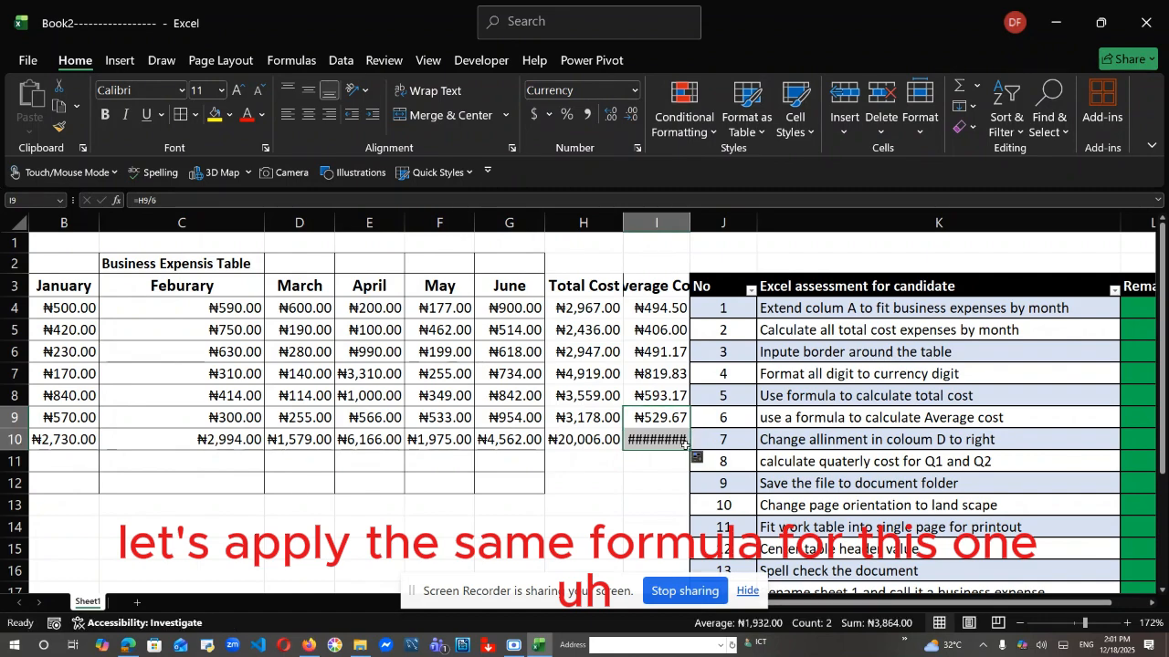
{"action": "double_click", "coordinate": [688, 221]}
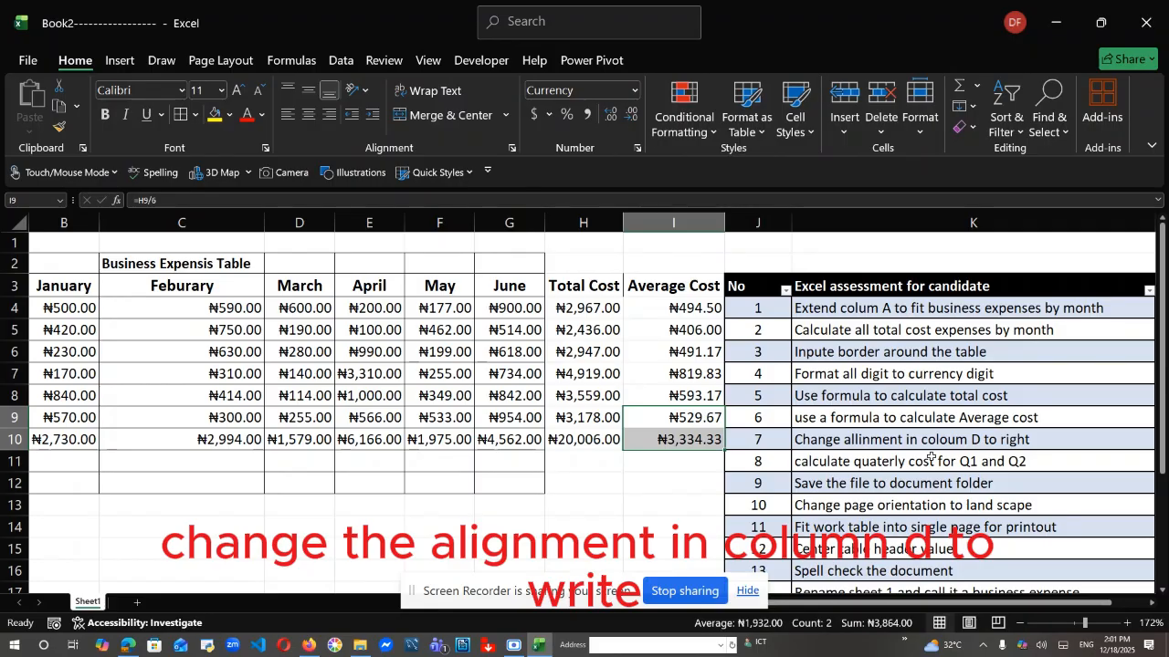
Align all of column D, the March expenses, to the right
{"action": "left_click", "coordinate": [310, 222]}
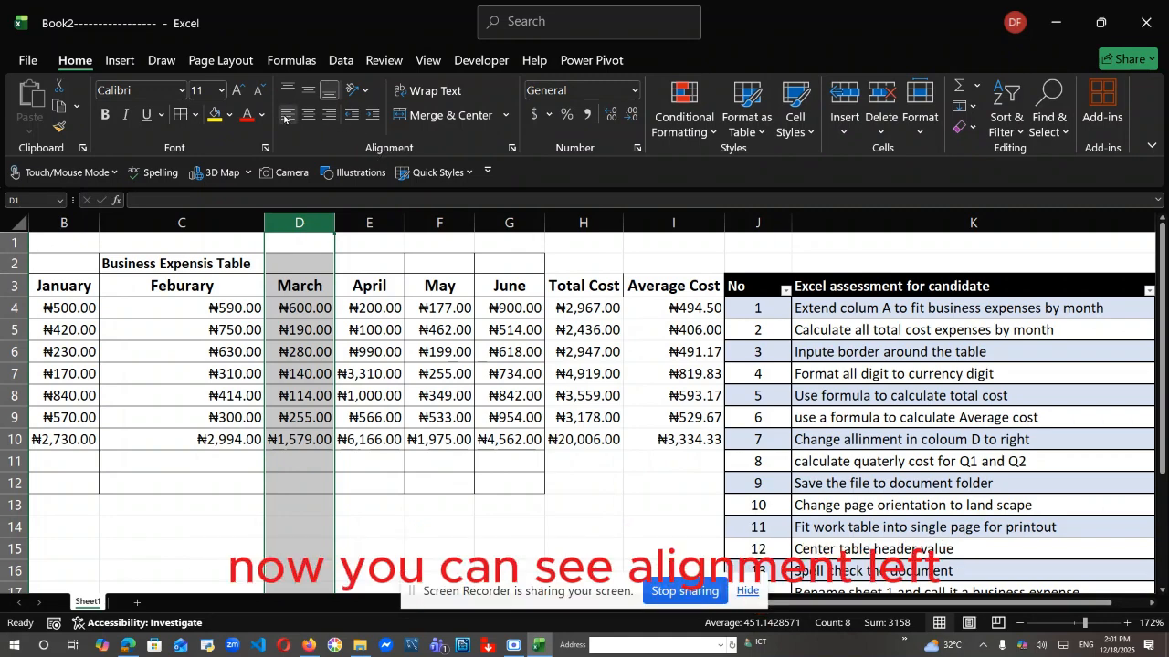
{"action": "left_click", "coordinate": [331, 116]}
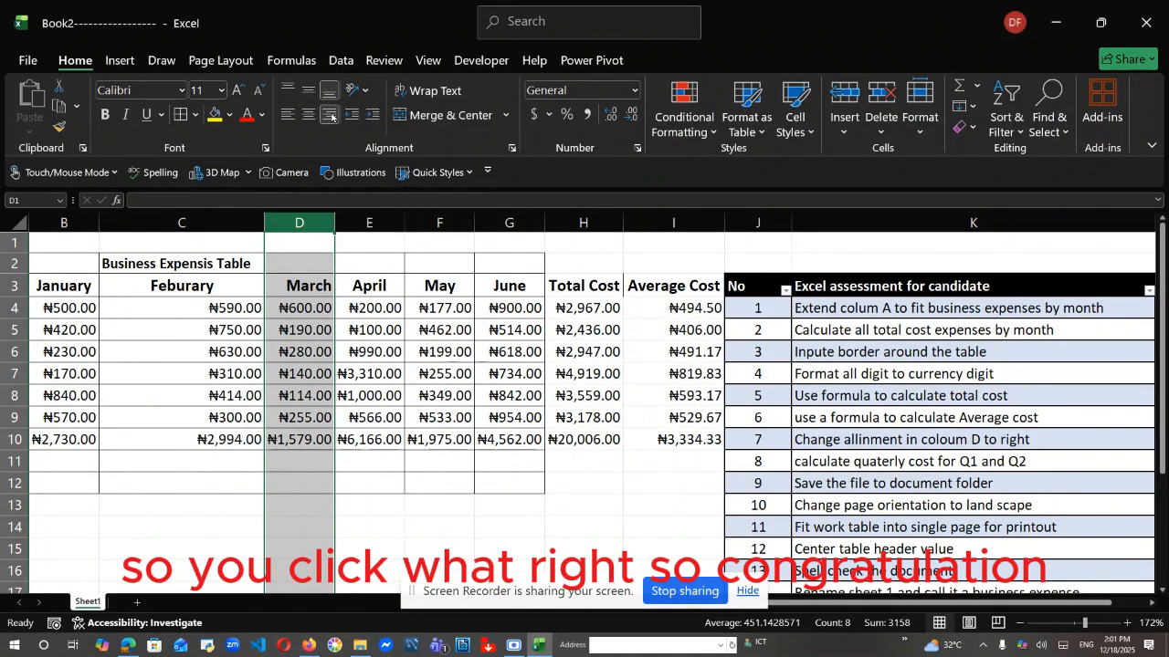
{"action": "left_click", "coordinate": [417, 508]}
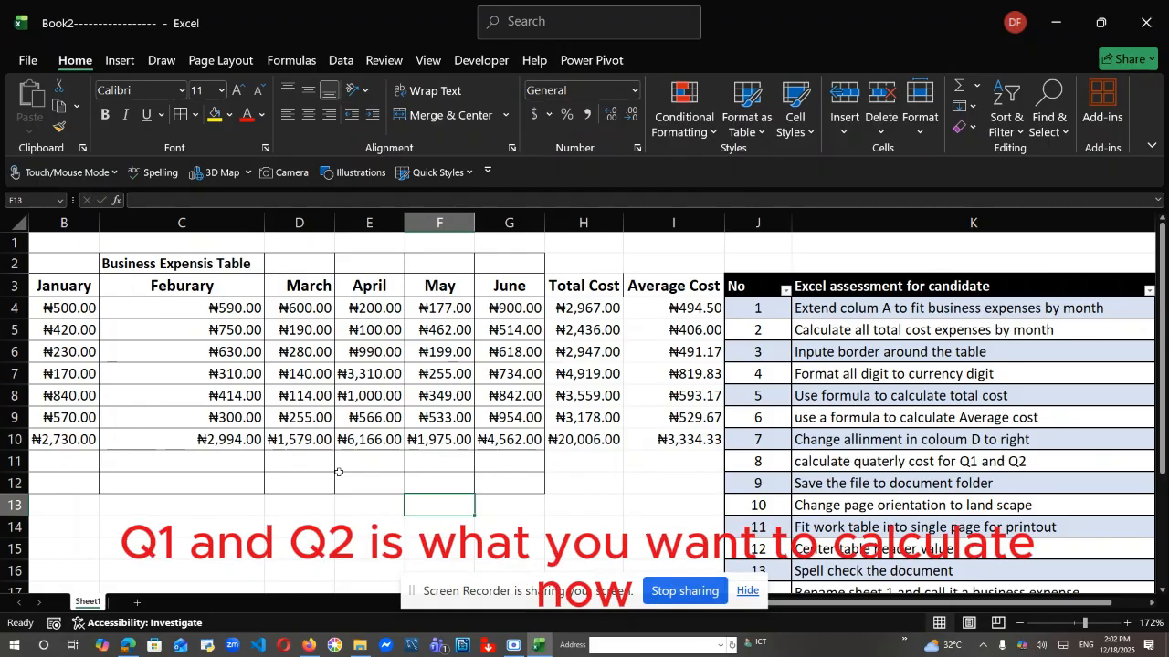
{"action": "left_click", "coordinate": [223, 464]}
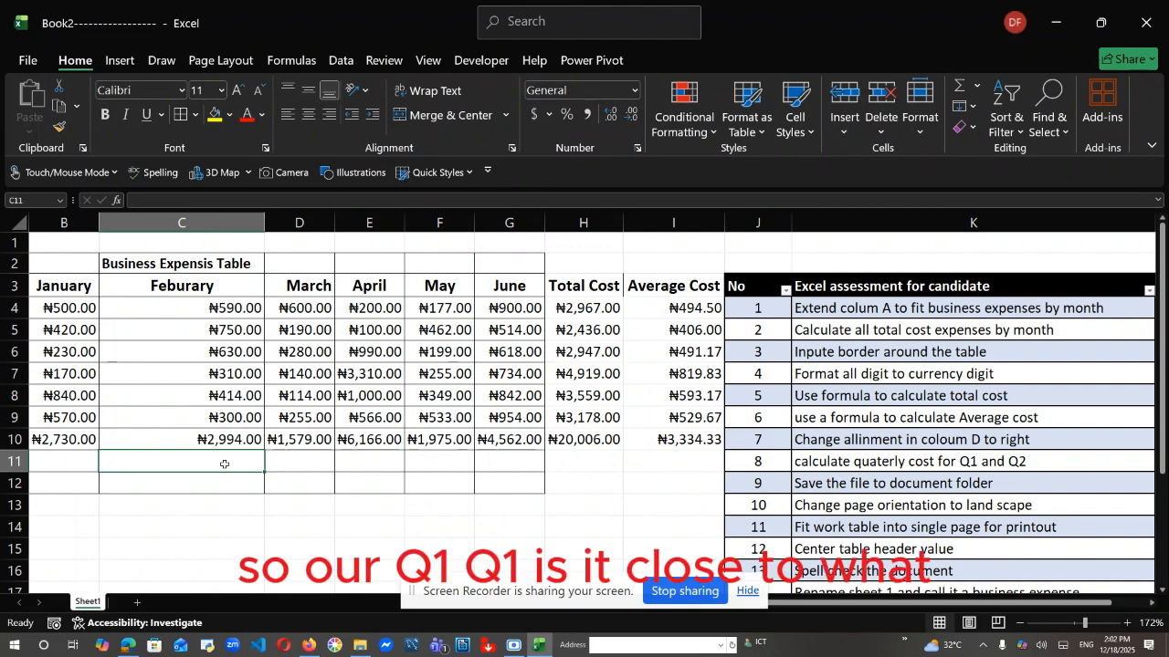
{"action": "key", "text": "Right"}
{"action": "key", "text": "Right"}
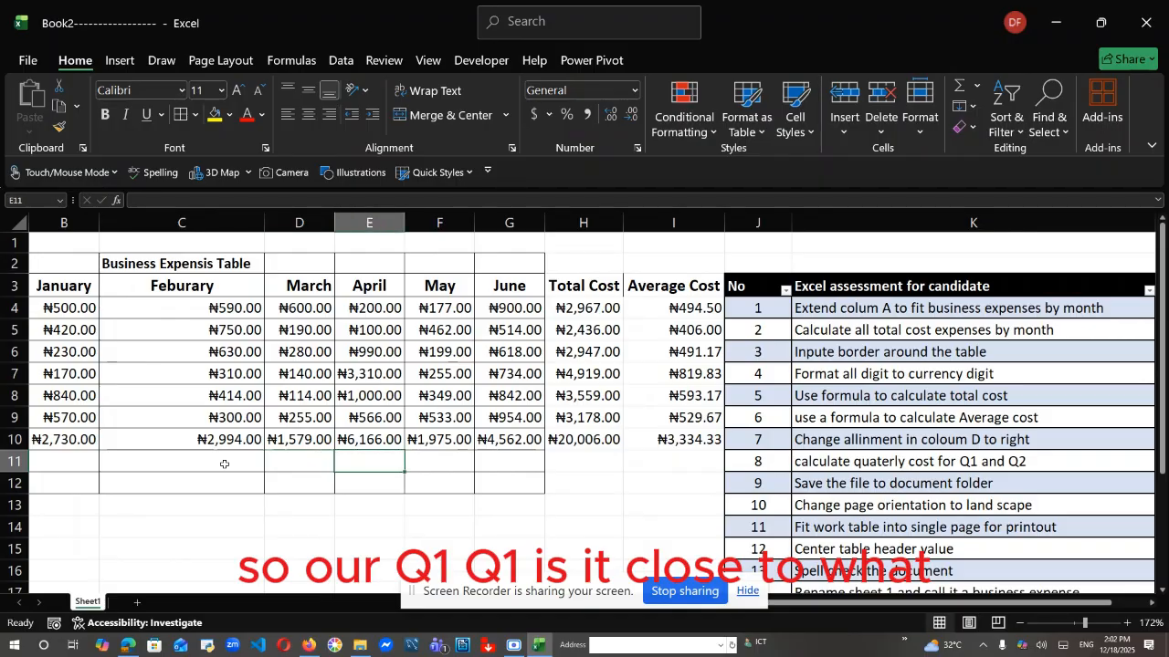
{"action": "type", "text": "Q1"}
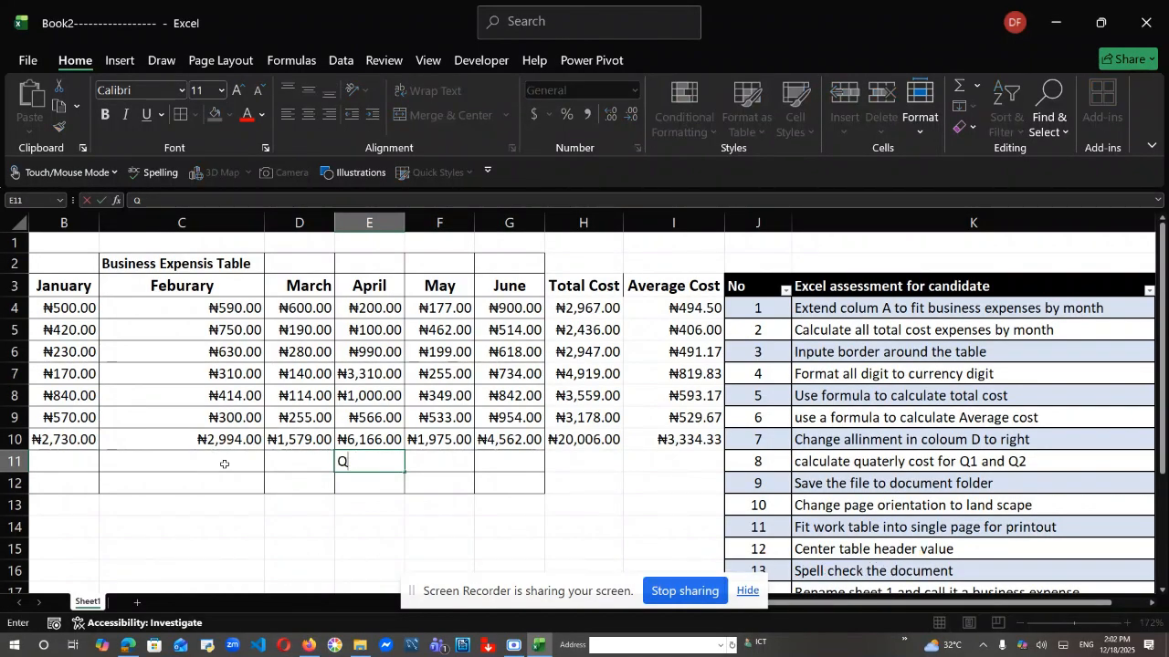
{"action": "key", "text": "BackSpace"}
{"action": "key", "text": "BackSpace"}
Add the label "Q1" in C11 below the February total and align it to the right
{"action": "left_click", "coordinate": [223, 461]}
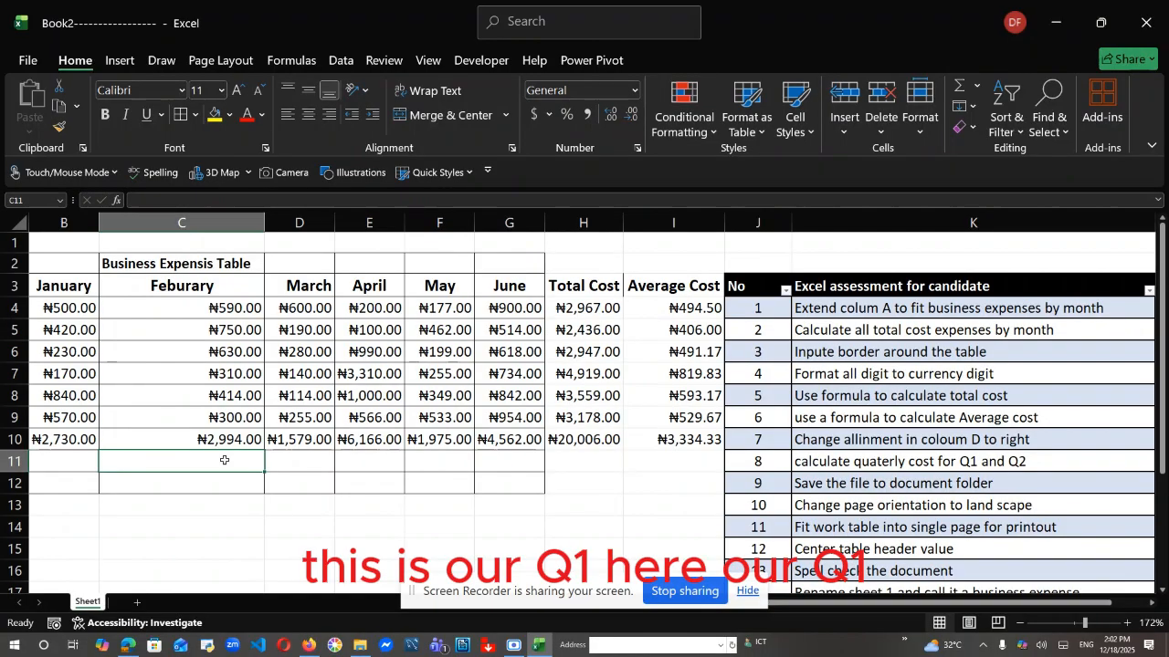
{"action": "type", "text": "Q1"}
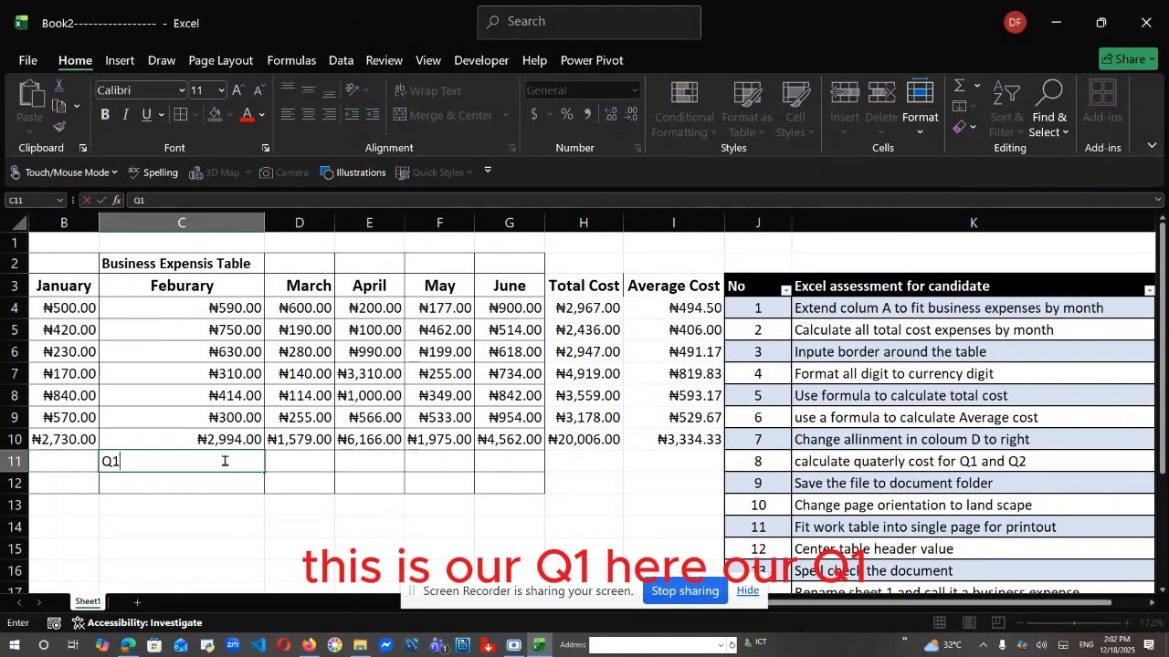
{"action": "left_click", "coordinate": [296, 459]}
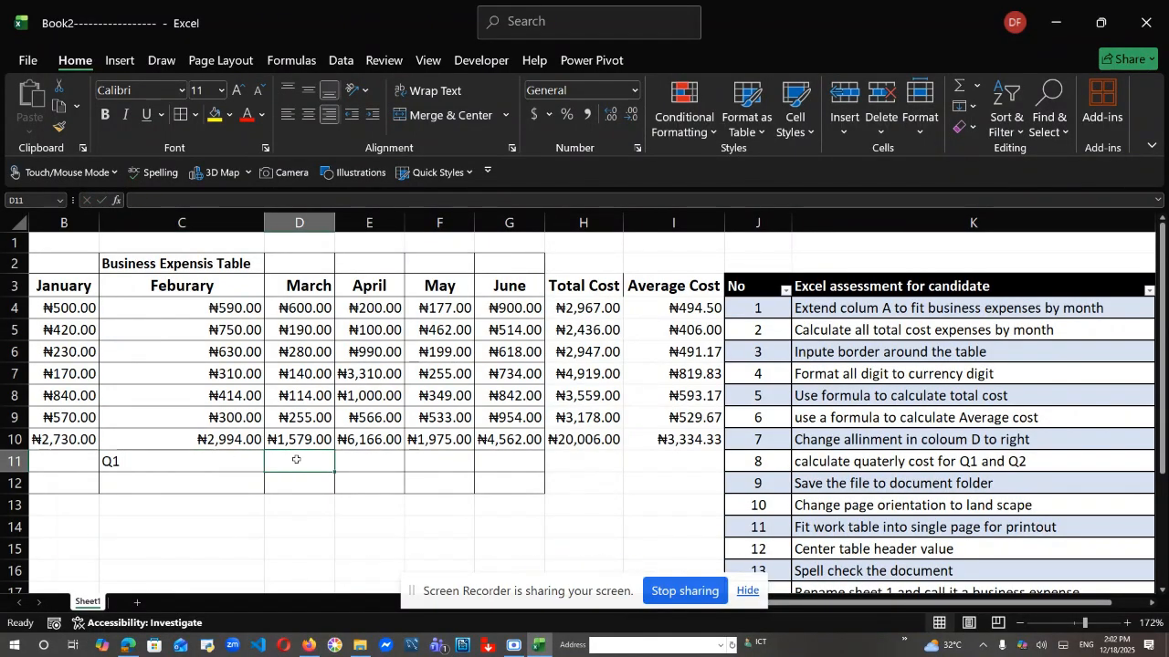
{"action": "left_click", "coordinate": [239, 463]}
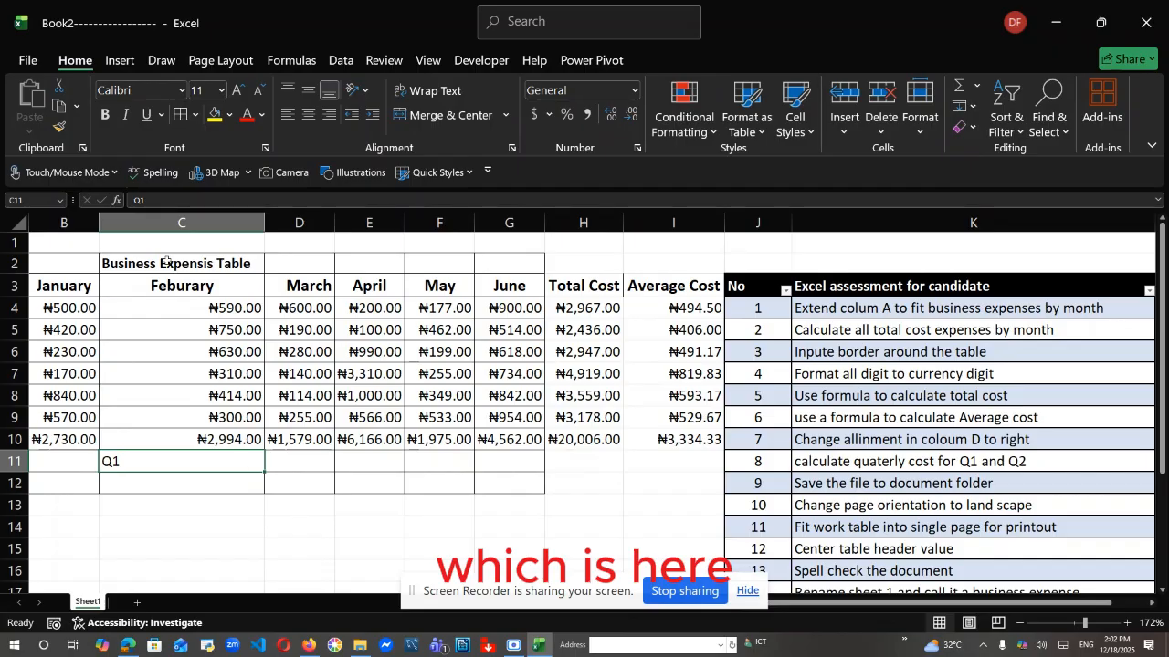
{"action": "left_click", "coordinate": [308, 114]}
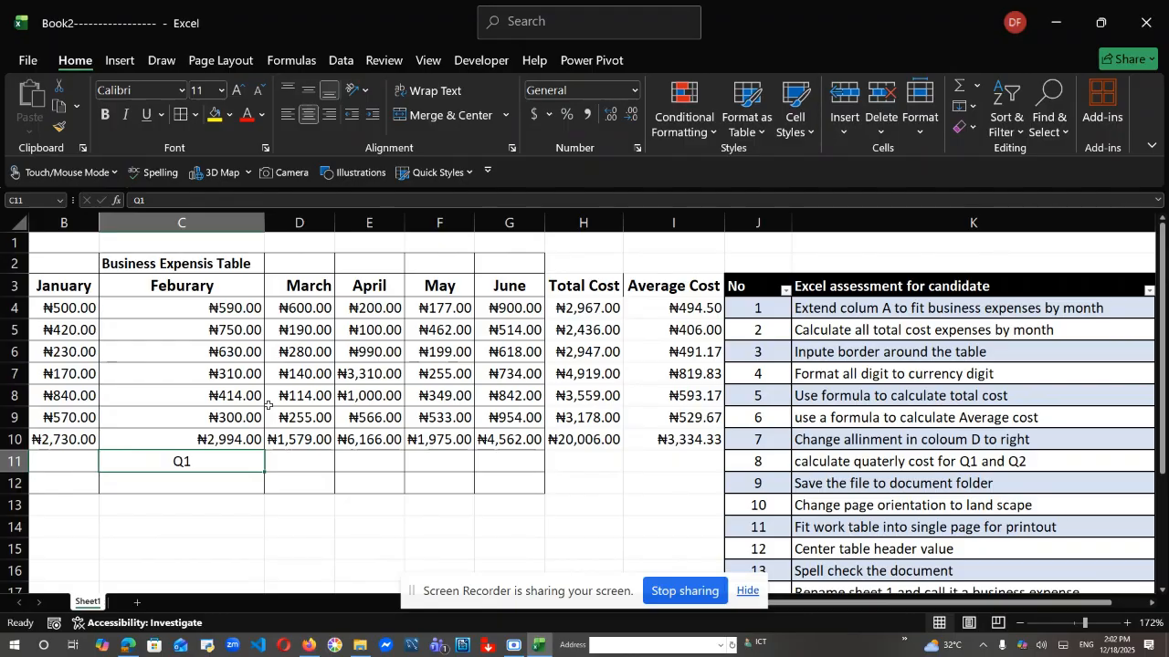
{"action": "left_click", "coordinate": [329, 114]}
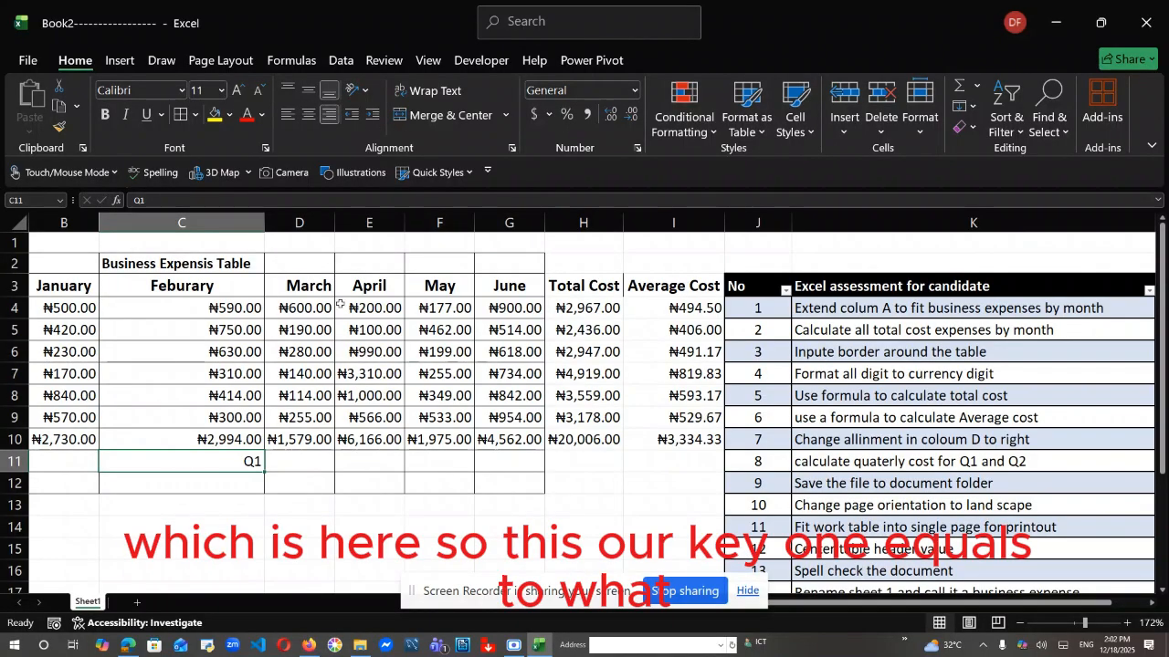
Calculate the Q1 cost in D11 with a SUM formula over the January to March totals in B10:D10
{"action": "left_click", "coordinate": [298, 464]}
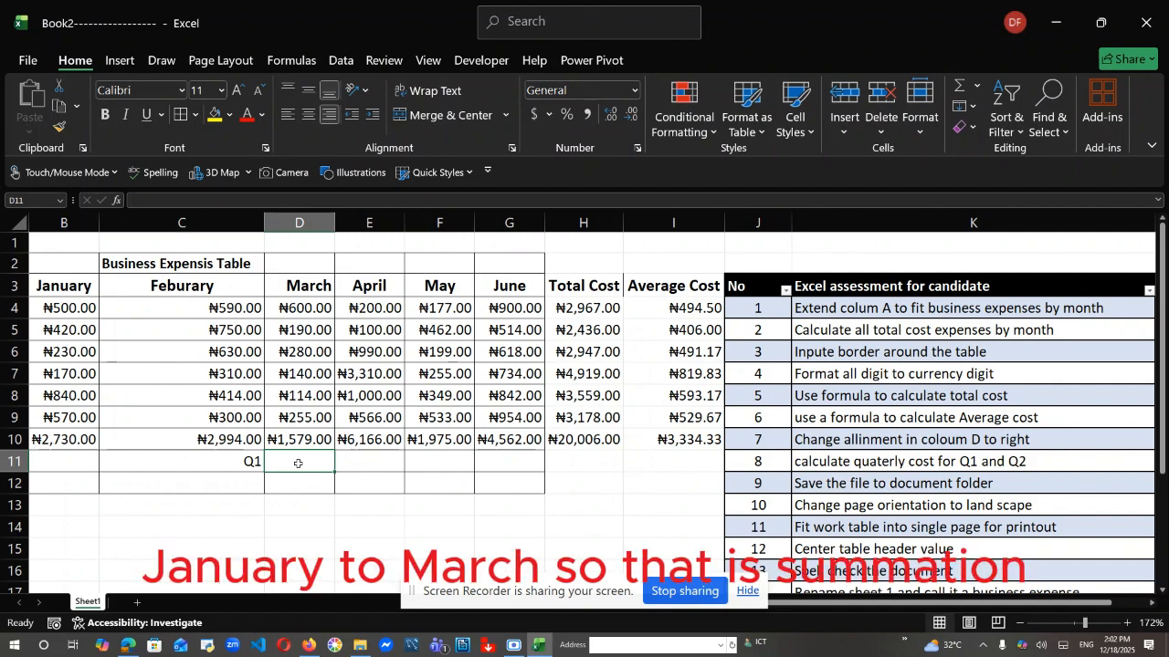
{"action": "type", "text": "="}
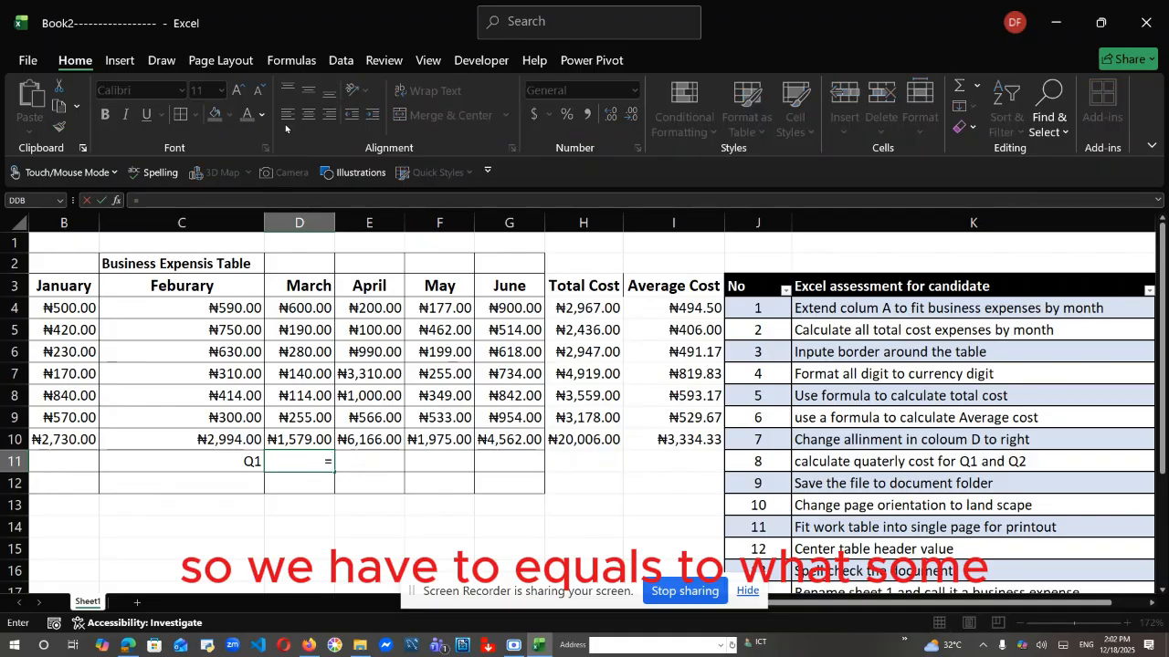
{"action": "type", "text": "SUM("}
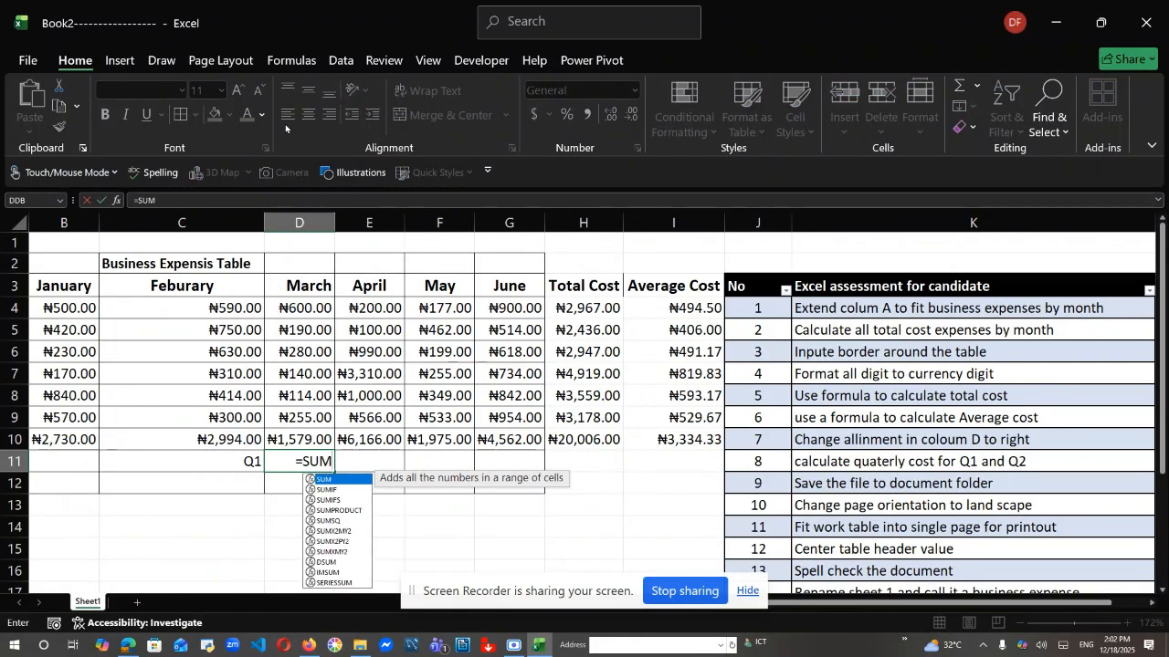
{"action": "left_click", "coordinate": [222, 442]}
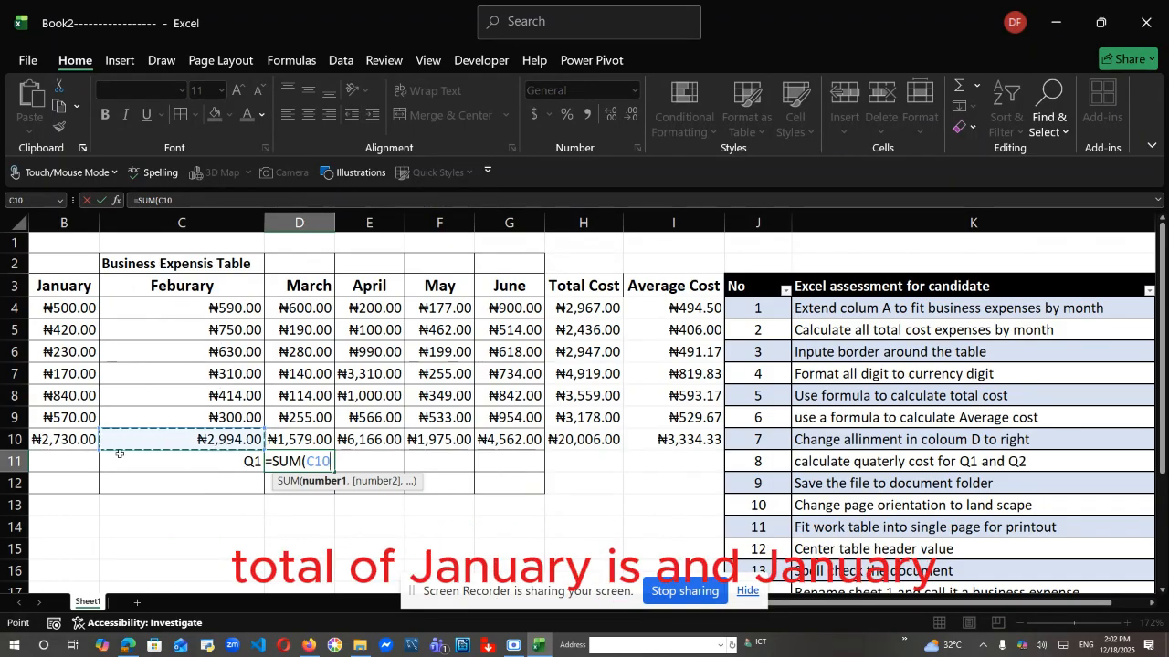
{"action": "left_click", "coordinate": [66, 445]}
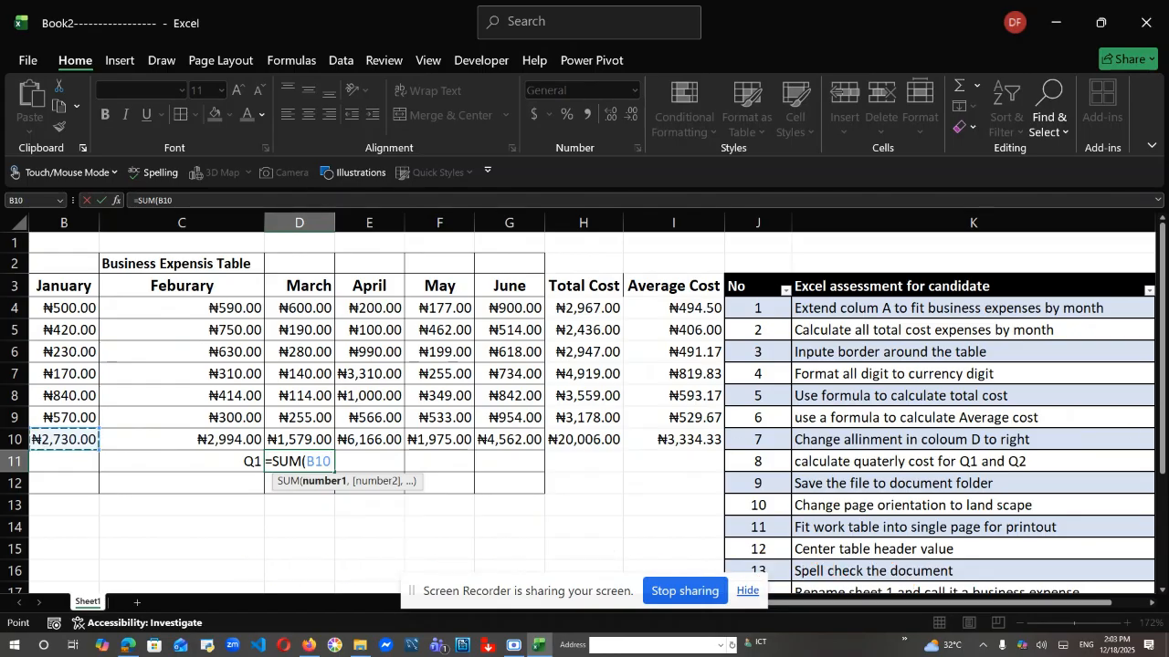
{"action": "mouse_move", "coordinate": [1164, 418]}
{"action": "left_mouse_down"}
{"action": "mouse_move", "coordinate": [1163, 429]}
{"action": "mouse_move", "coordinate": [1162, 417]}
{"action": "left_mouse_up"}
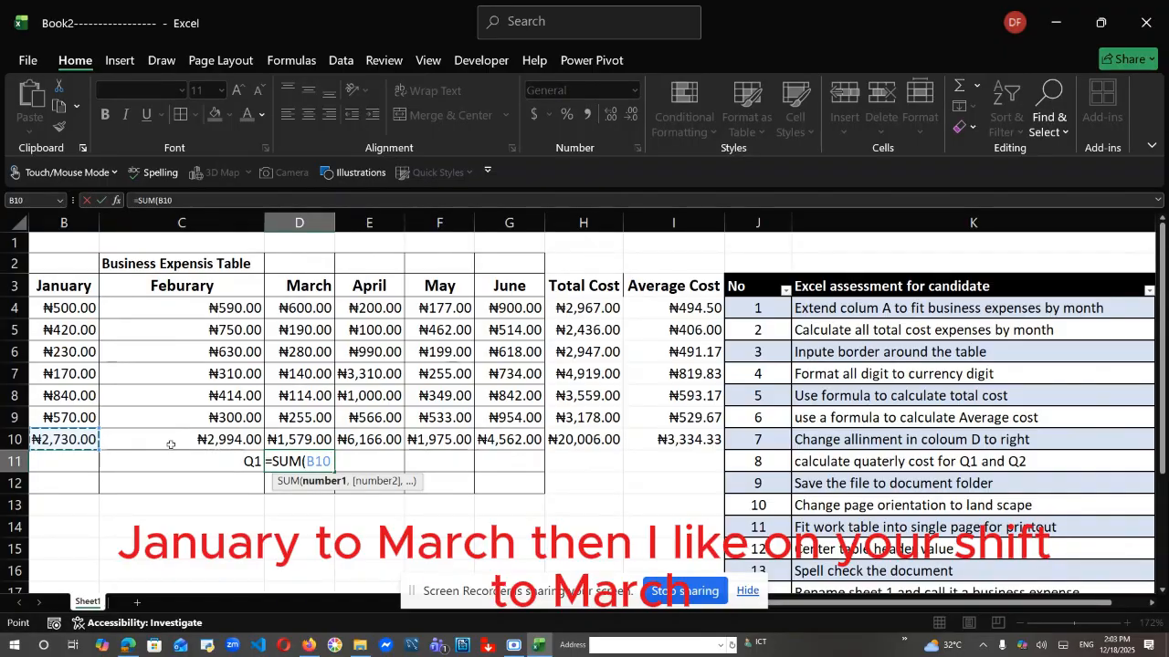
{"action": "left_click_drag", "start_coordinate": [236, 439], "coordinate": [319, 443]}
{"action": "key", "text": "Return"}
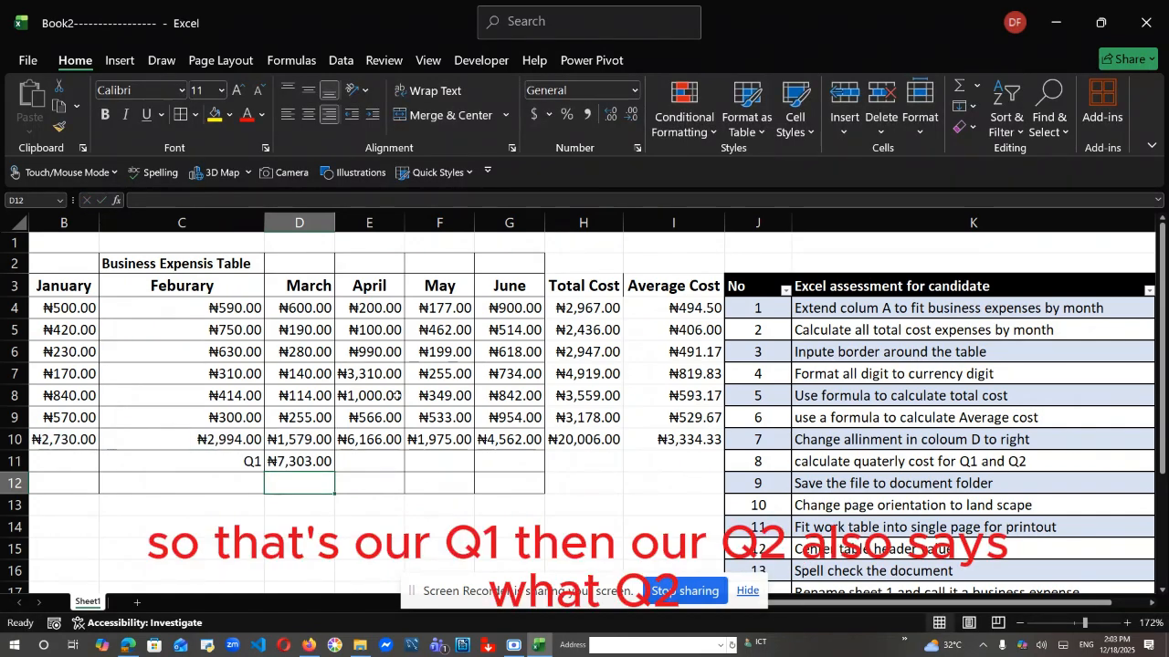
Add the label "Q2" in F11 below the May total
{"action": "left_click", "coordinate": [440, 458]}
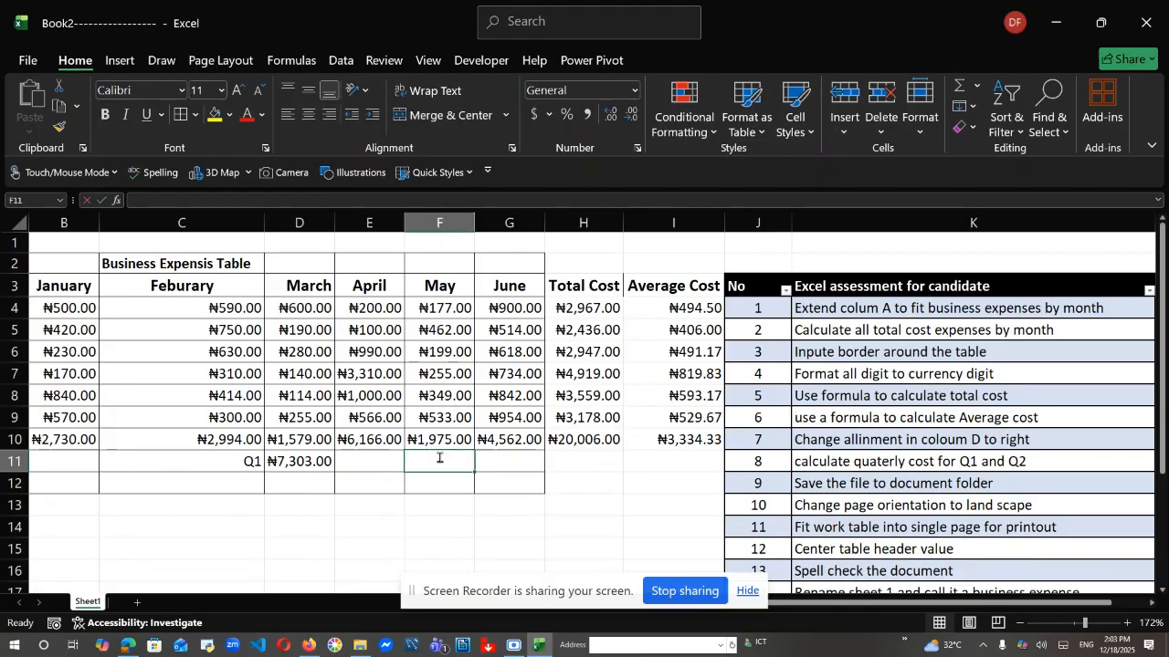
{"action": "type", "text": "Q2"}
{"action": "left_click", "coordinate": [490, 457]}
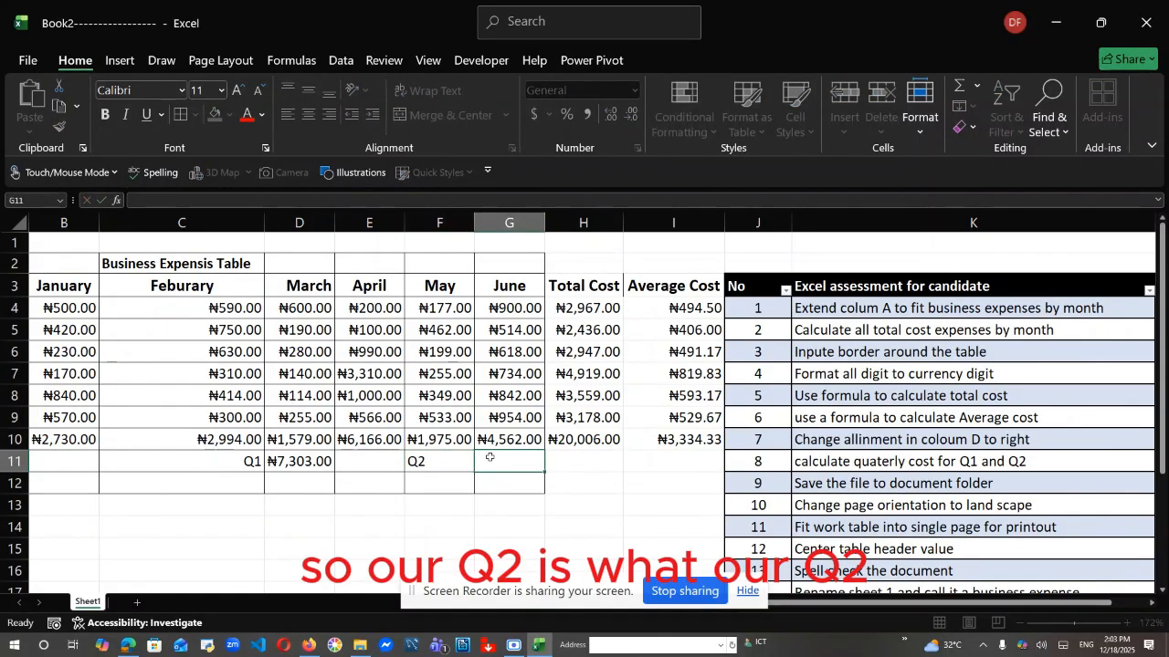
{"action": "left_click", "coordinate": [453, 459]}
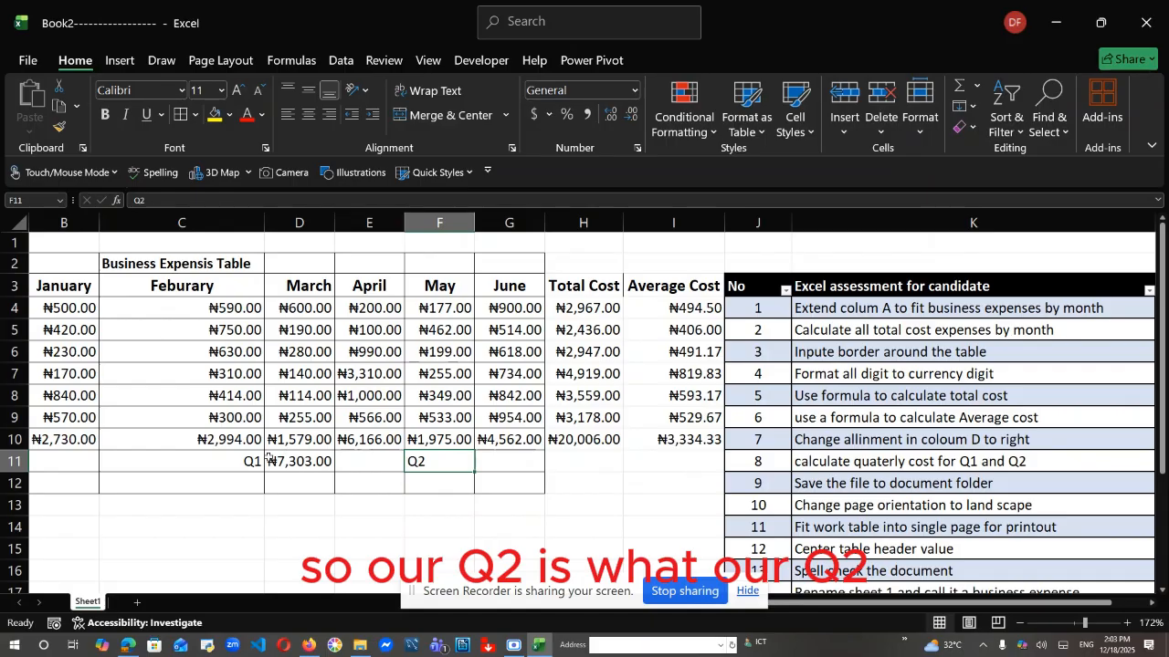
{"action": "left_click", "coordinate": [237, 460]}
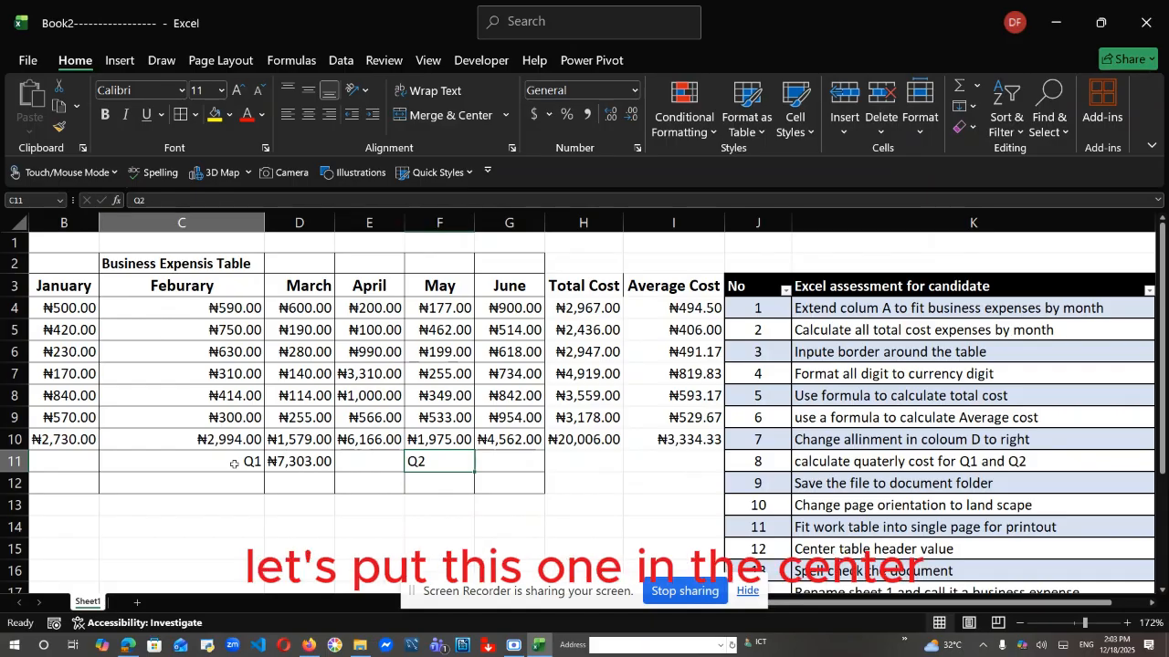
{"action": "left_click", "coordinate": [309, 114]}
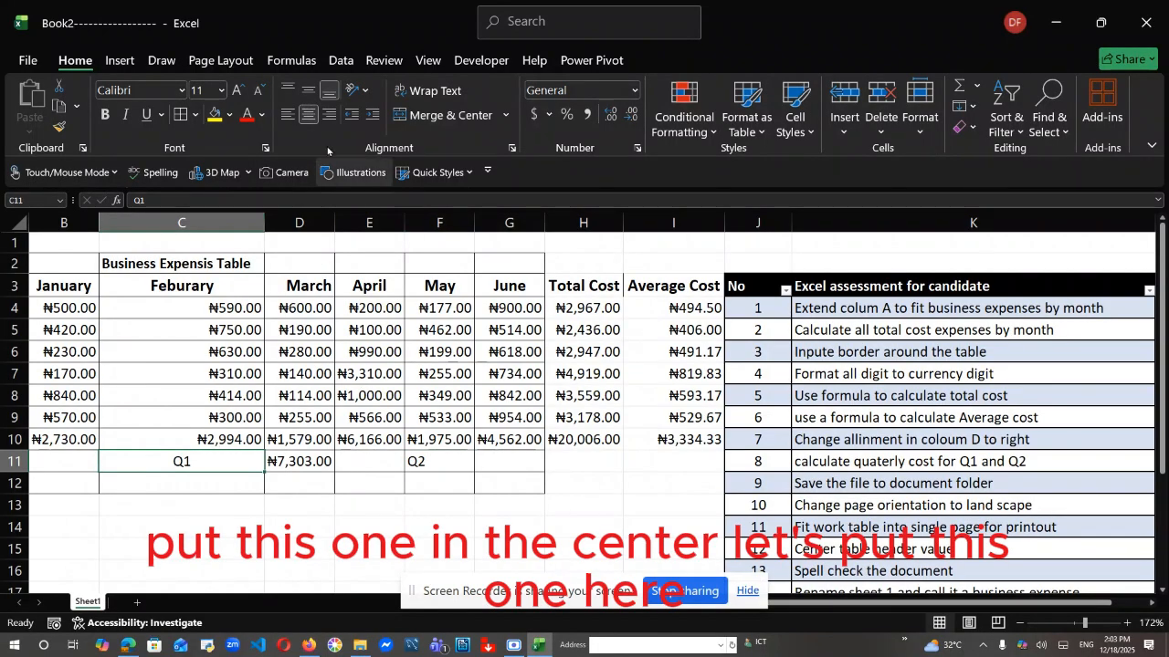
{"action": "left_click", "coordinate": [329, 114]}
Align the Q2 label to the right and calculate the Q2 cost in G11 with =SUM(E10:G10)
{"action": "left_click", "coordinate": [442, 458]}
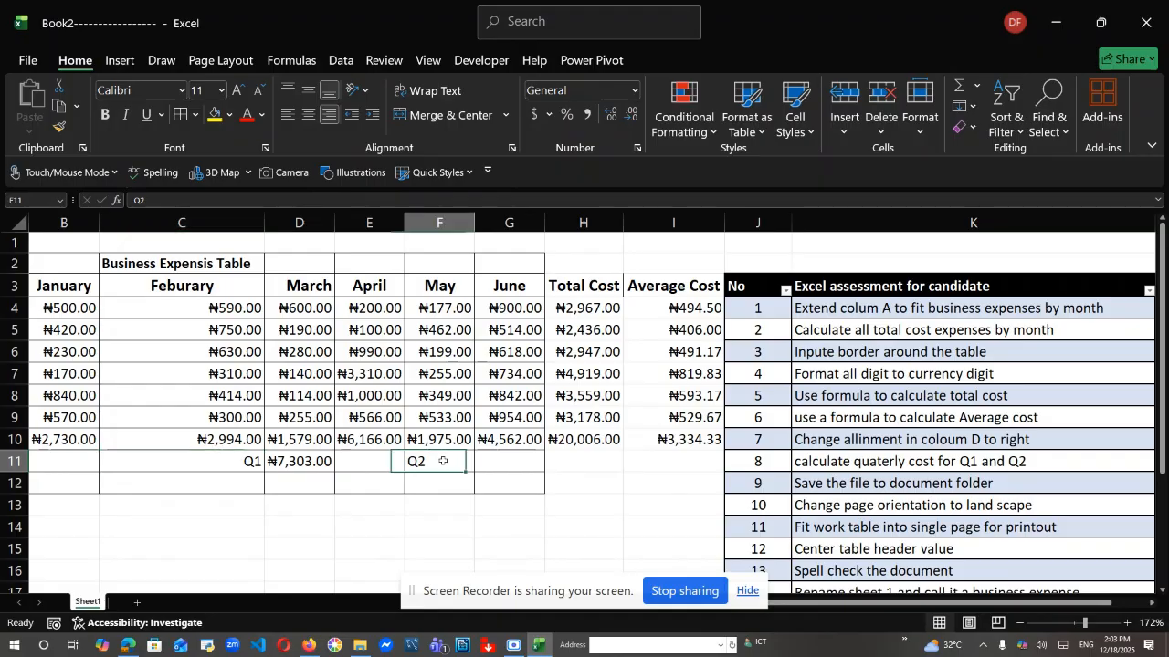
{"action": "left_click", "coordinate": [329, 114]}
{"action": "left_click", "coordinate": [494, 453]}
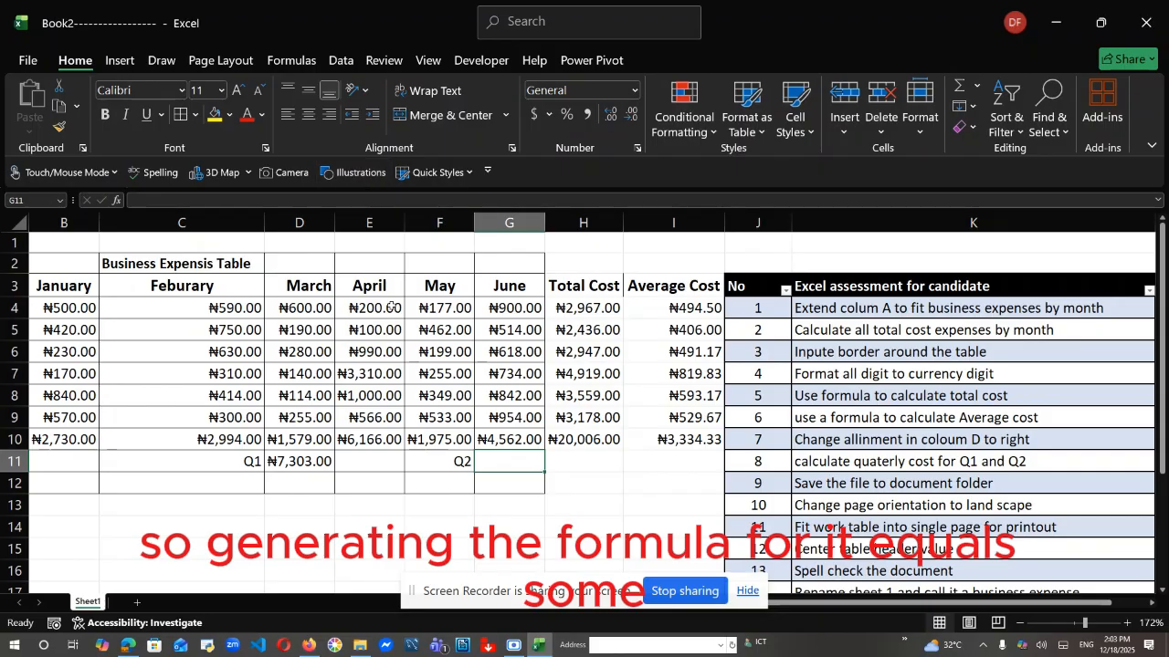
{"action": "type", "text": "=SUM("}
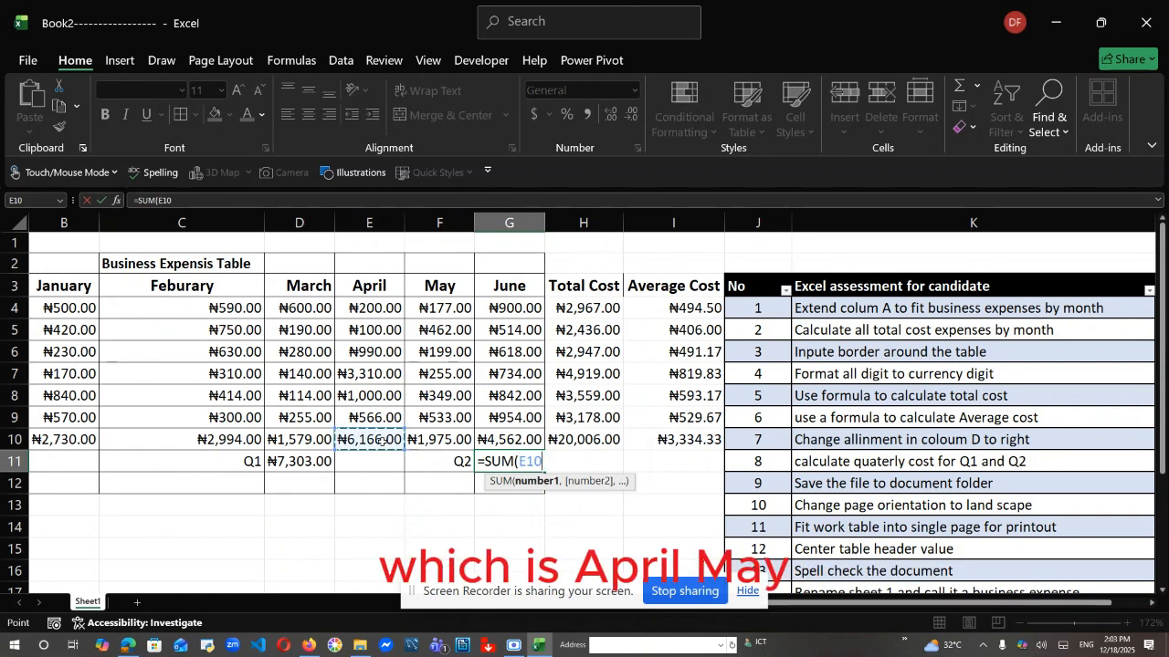
{"action": "key", "text": "shift+Right"}
{"action": "key", "text": "shift+Right"}
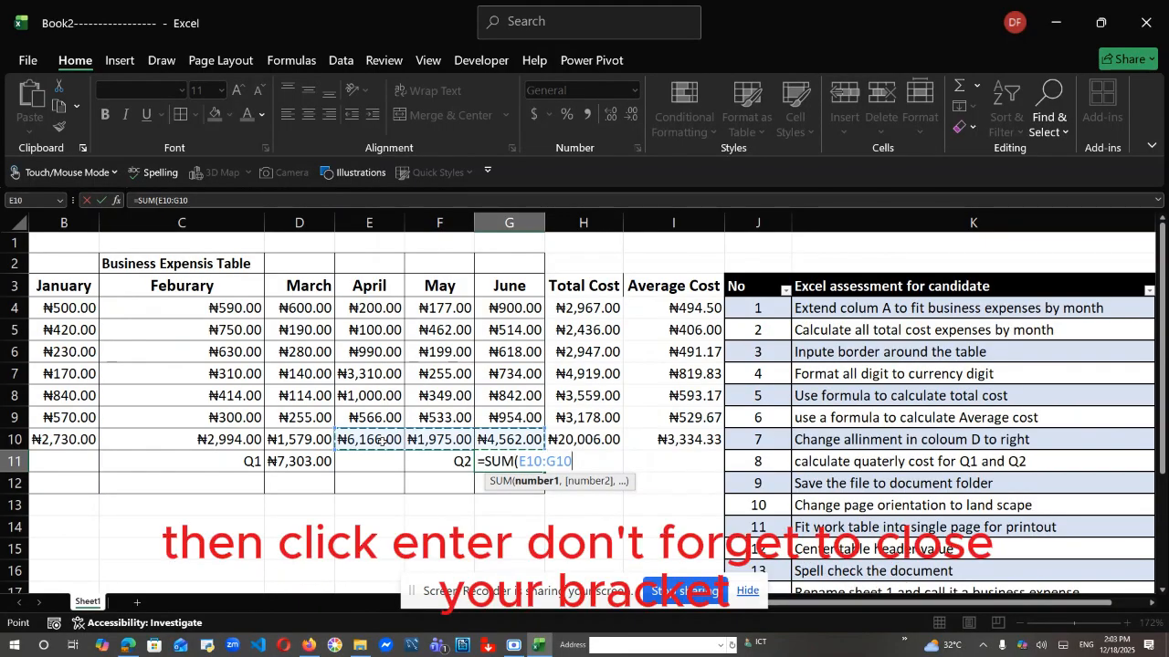
{"action": "type", "text": ")"}
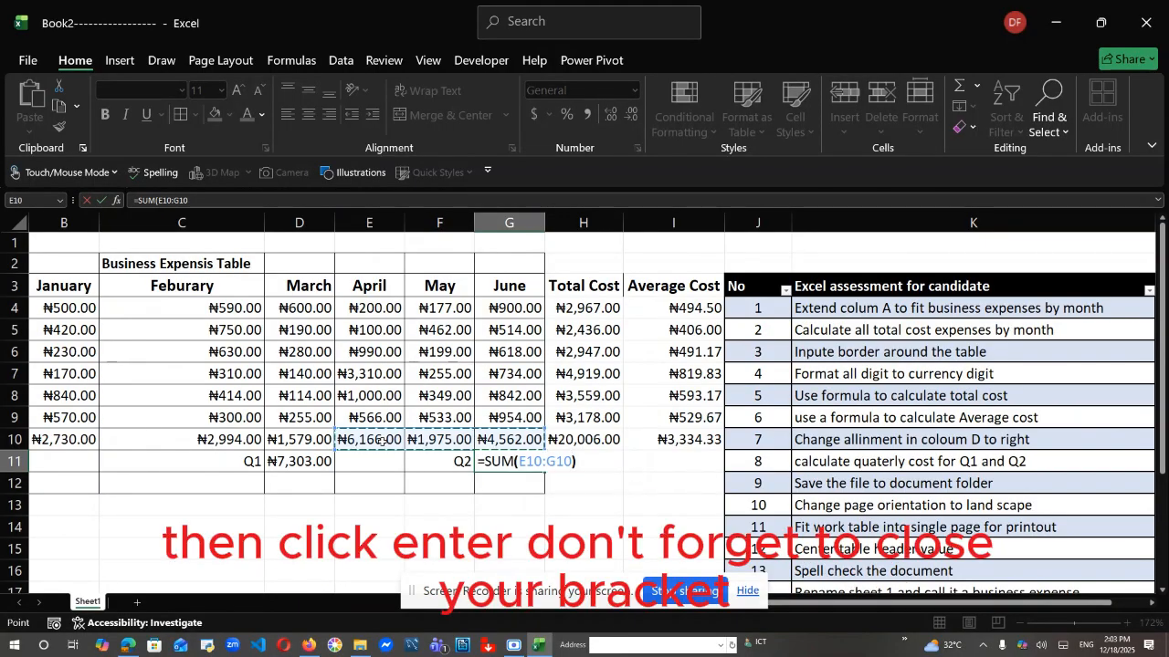
{"action": "key", "text": "Return"}
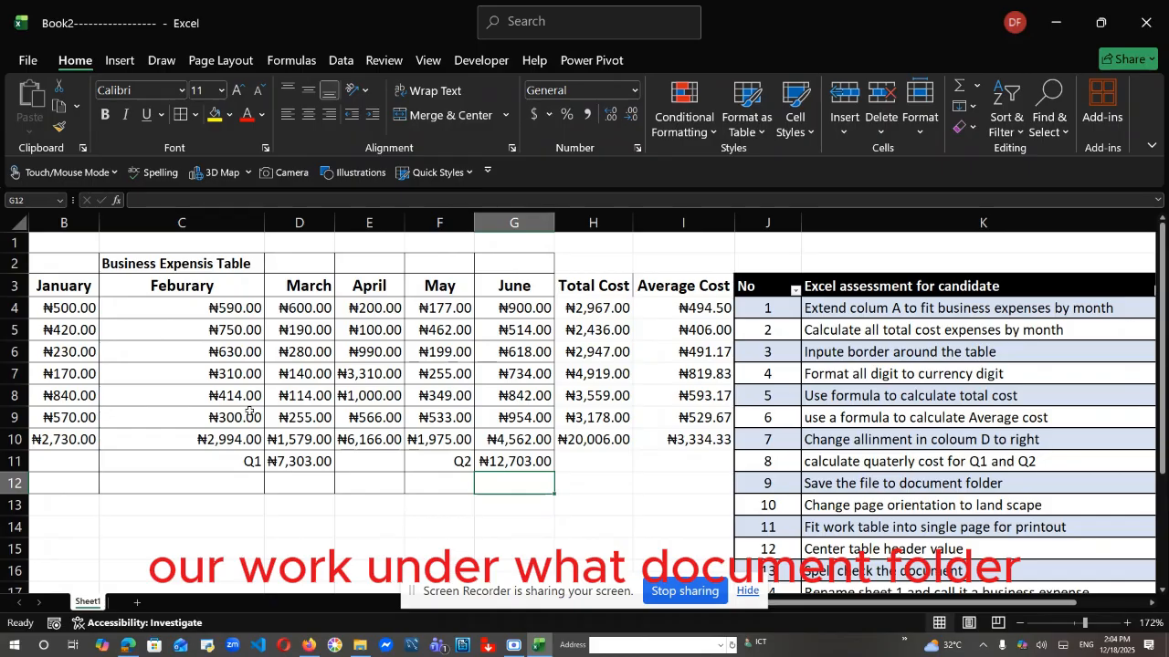
{"action": "left_click", "coordinate": [29, 61]}
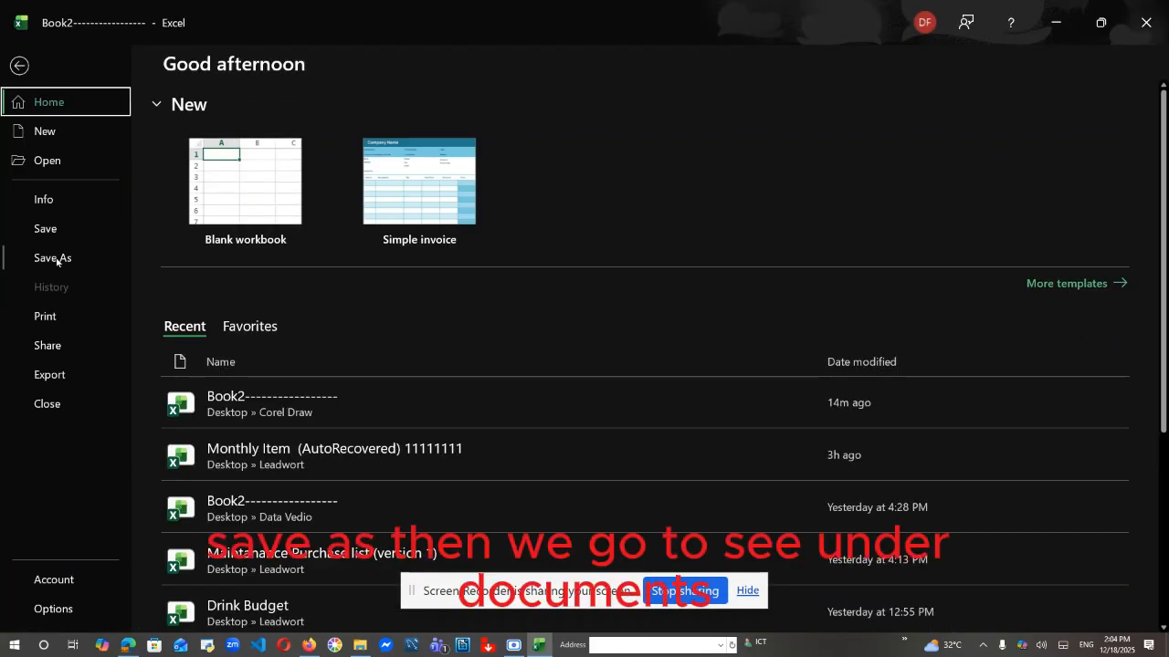
{"action": "left_click", "coordinate": [56, 259]}
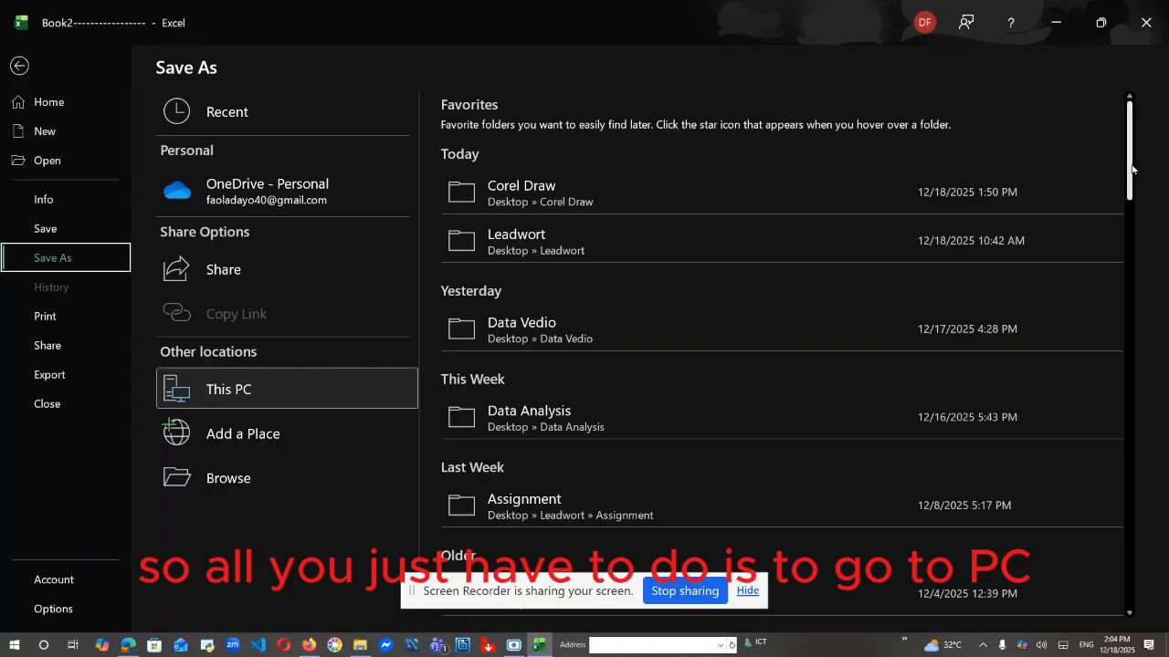
{"action": "left_click_drag", "start_coordinate": [1132, 170], "coordinate": [1128, 235]}
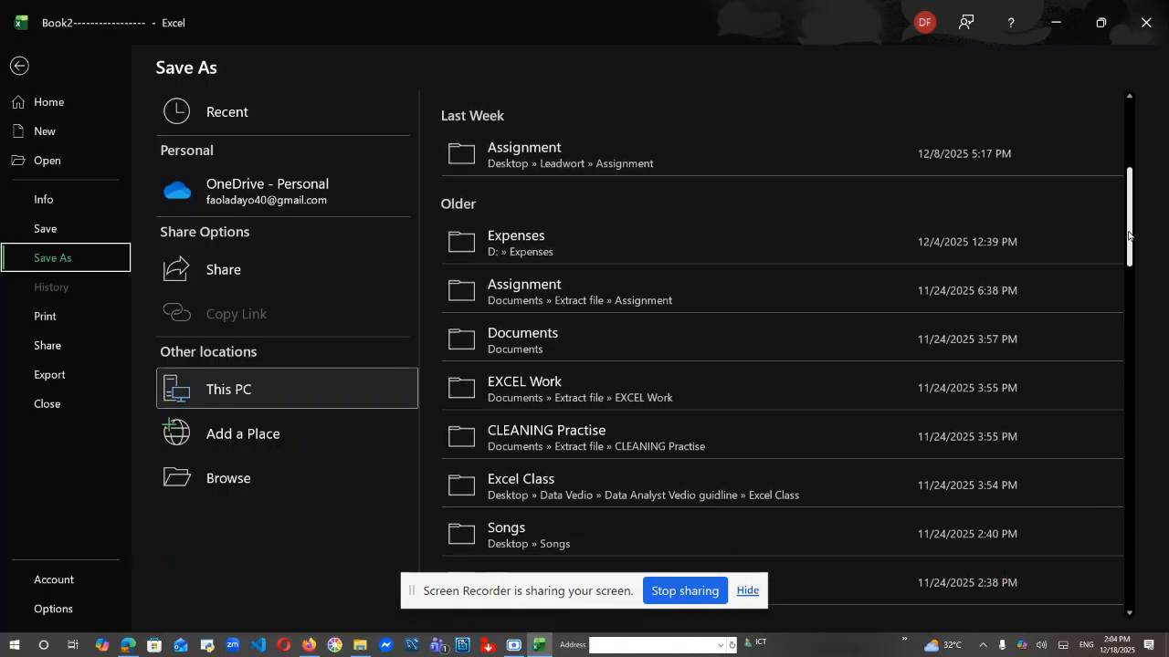
{"action": "left_click", "coordinate": [263, 388]}
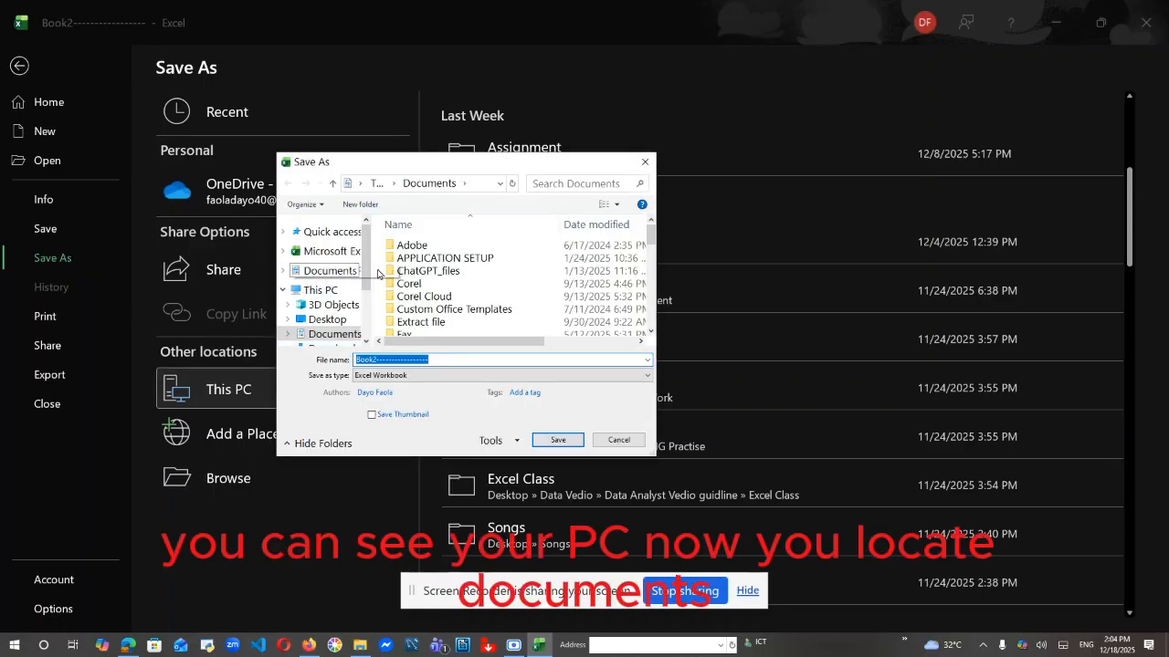
{"action": "scroll", "coordinate": [354, 322], "scroll_direction": "down", "scroll_amount": 1}
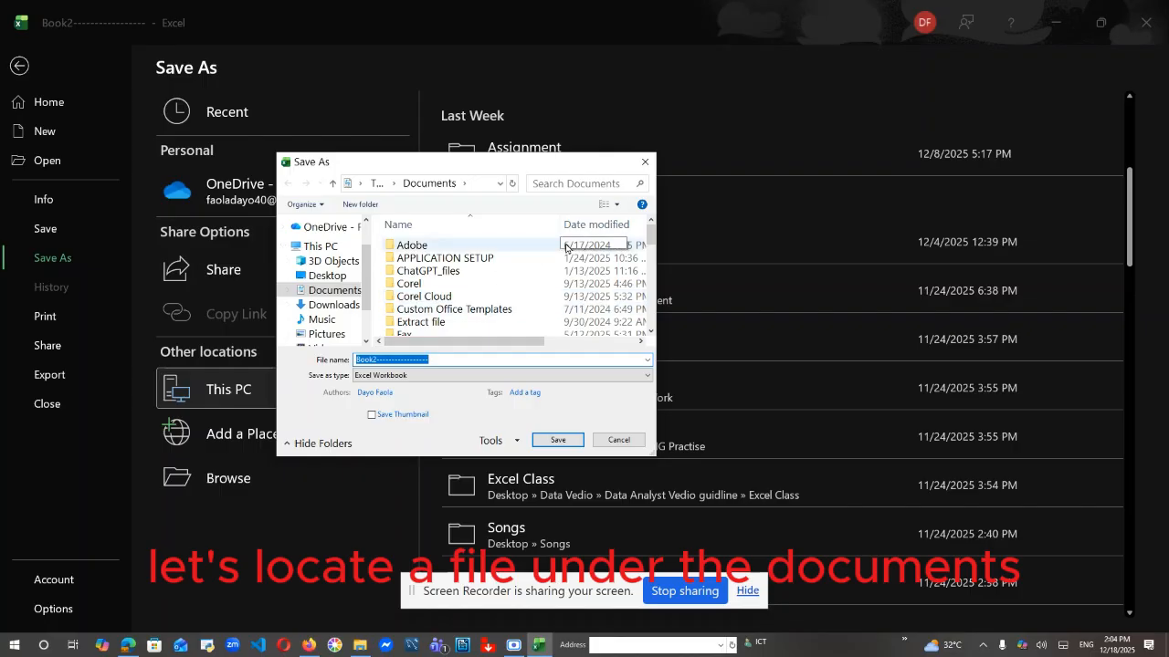
{"action": "mouse_move", "coordinate": [651, 234]}
{"action": "left_mouse_down"}
{"action": "mouse_move", "coordinate": [656, 296]}
{"action": "mouse_move", "coordinate": [655, 245]}
{"action": "left_mouse_up"}
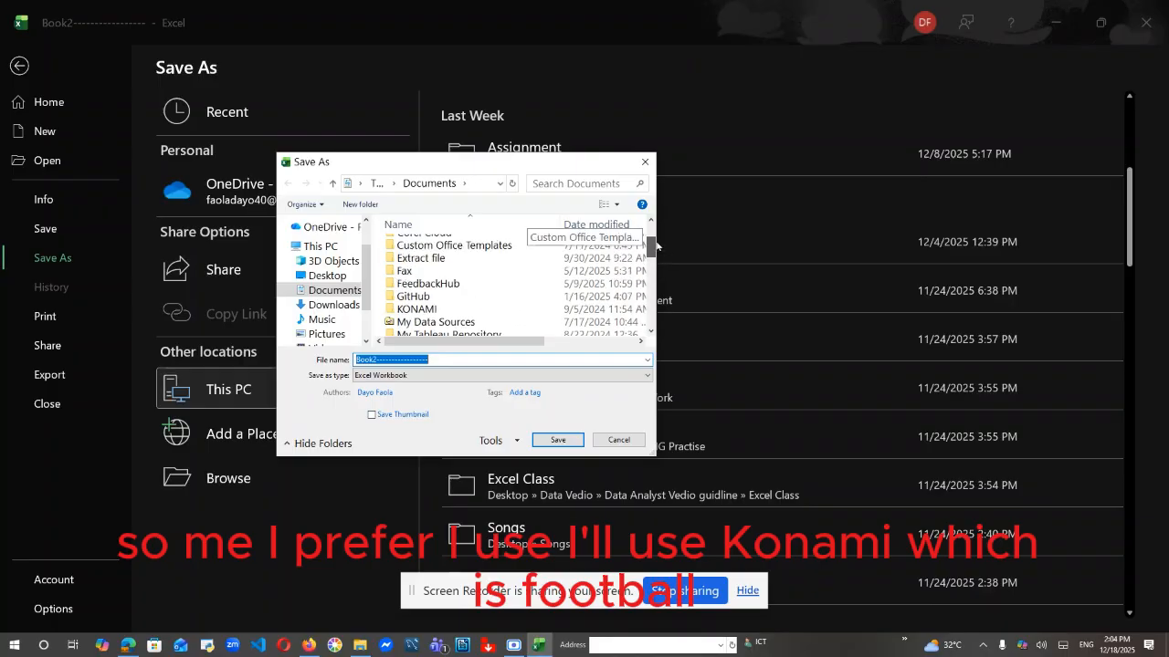
{"action": "left_click", "coordinate": [437, 312]}
{"action": "double_click", "coordinate": [437, 311]}
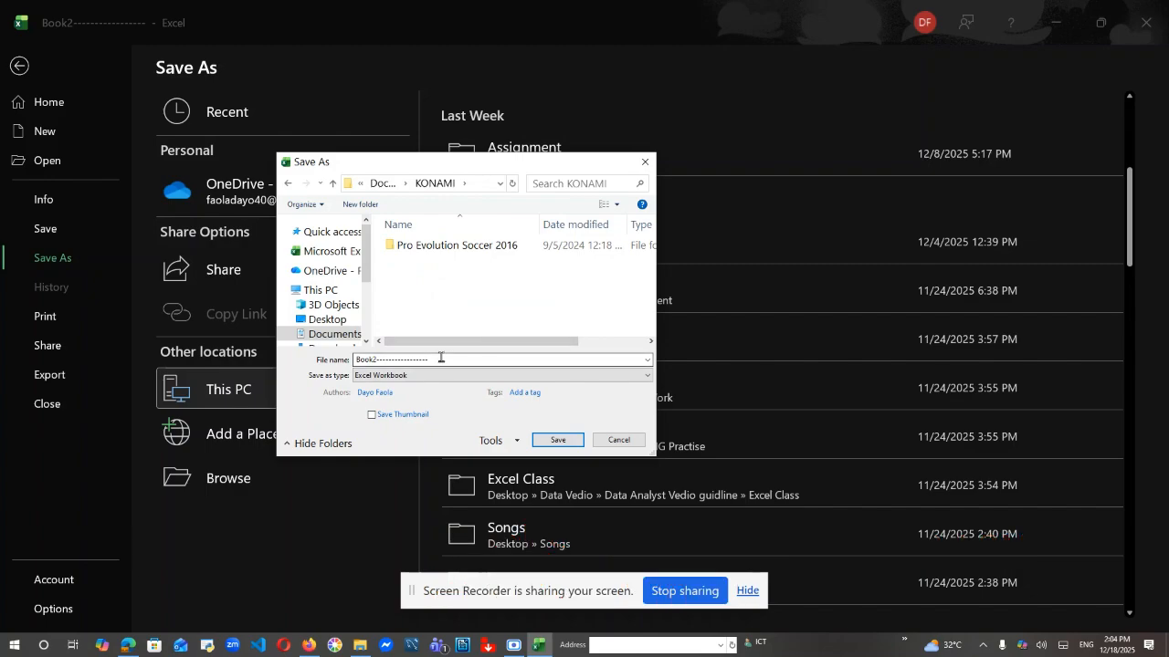
{"action": "left_click", "coordinate": [645, 162]}
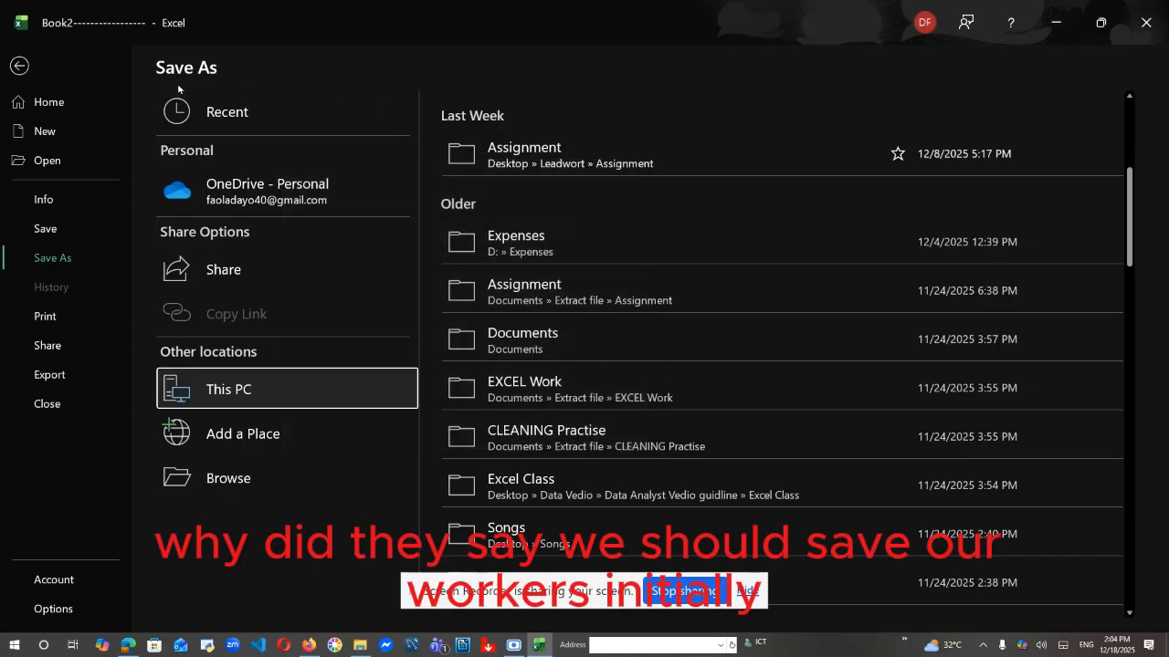
{"action": "left_click", "coordinate": [18, 72]}
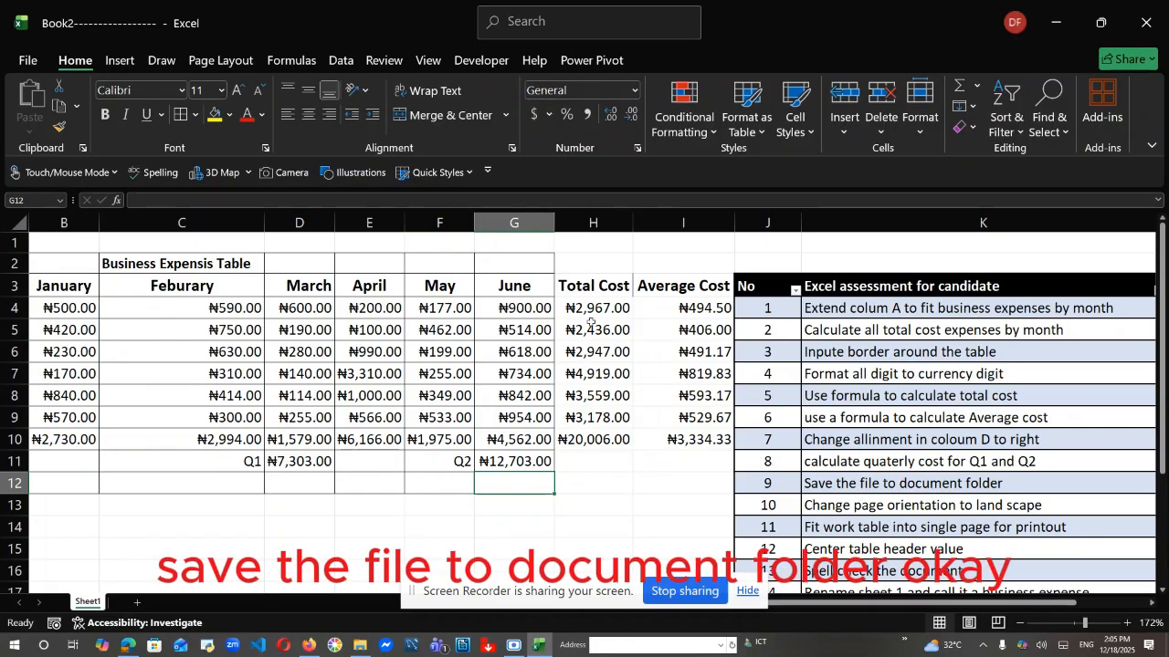
Start saving a copy of the workbook on this PC and choose the KONAMI folder inside Documents as its location
{"action": "left_click", "coordinate": [28, 62]}
{"action": "left_click", "coordinate": [53, 258]}
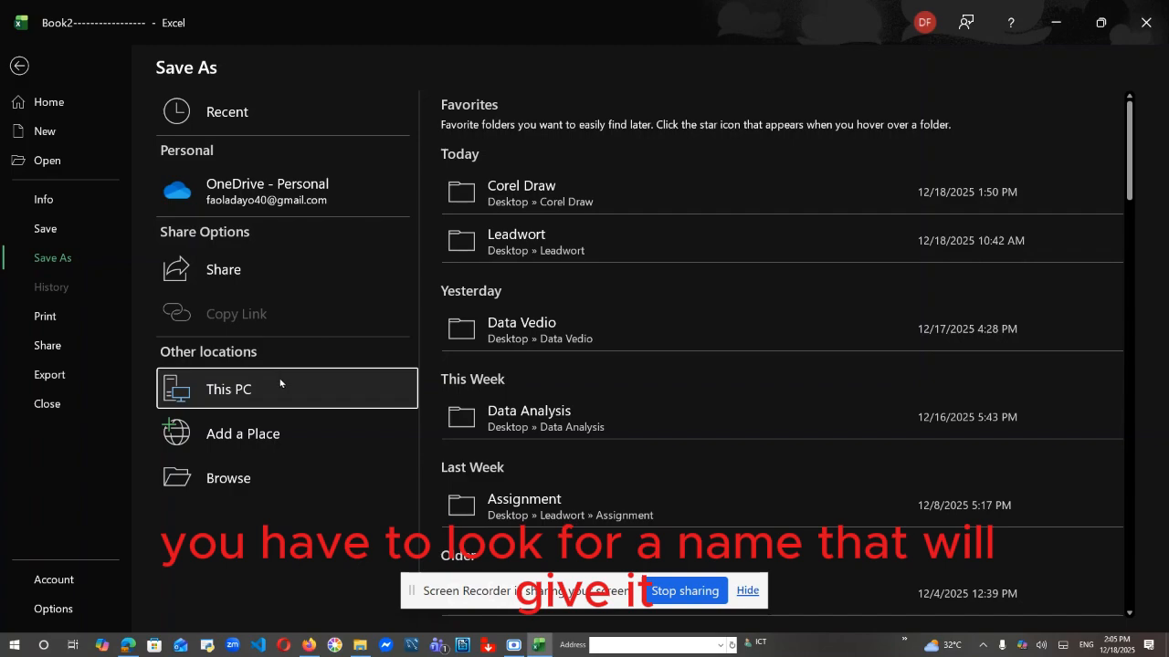
{"action": "double_click", "coordinate": [234, 390]}
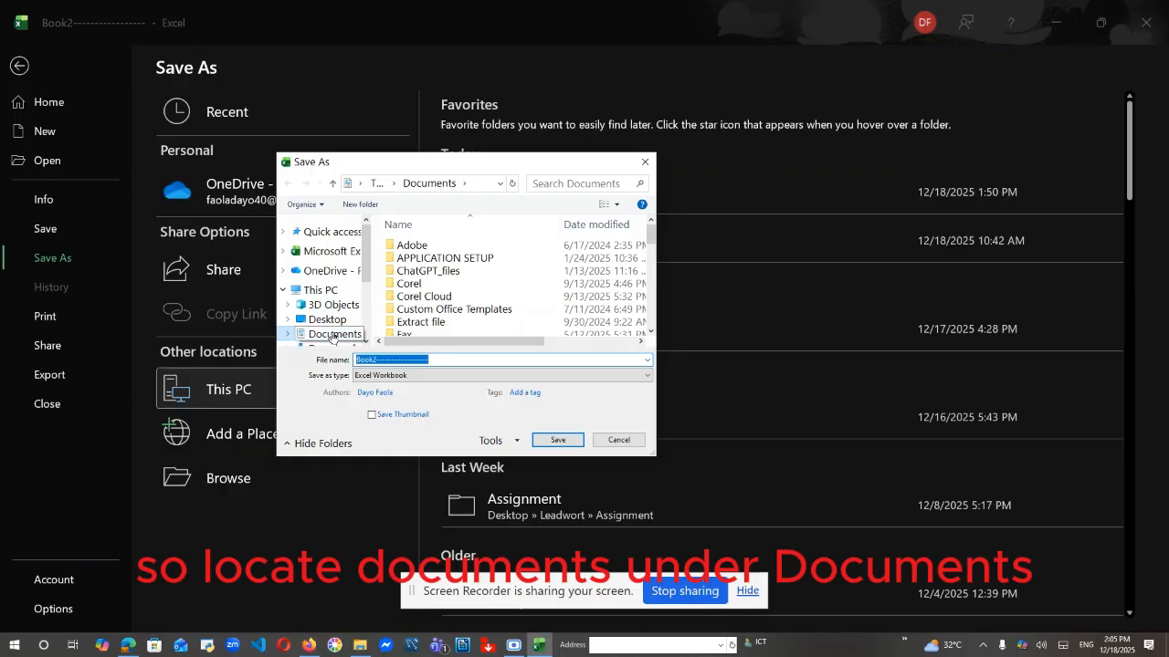
{"action": "left_click_drag", "start_coordinate": [329, 334], "coordinate": [333, 336]}
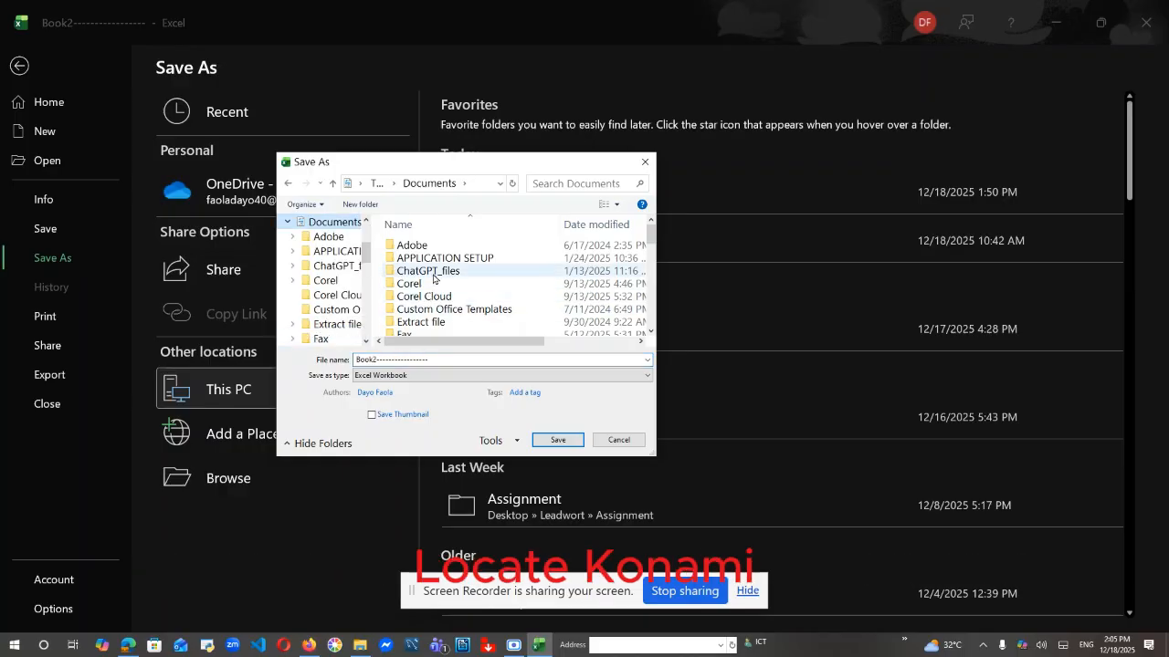
{"action": "left_click_drag", "start_coordinate": [650, 237], "coordinate": [650, 254]}
{"action": "left_click", "coordinate": [466, 268]}
{"action": "double_click", "coordinate": [467, 270]}
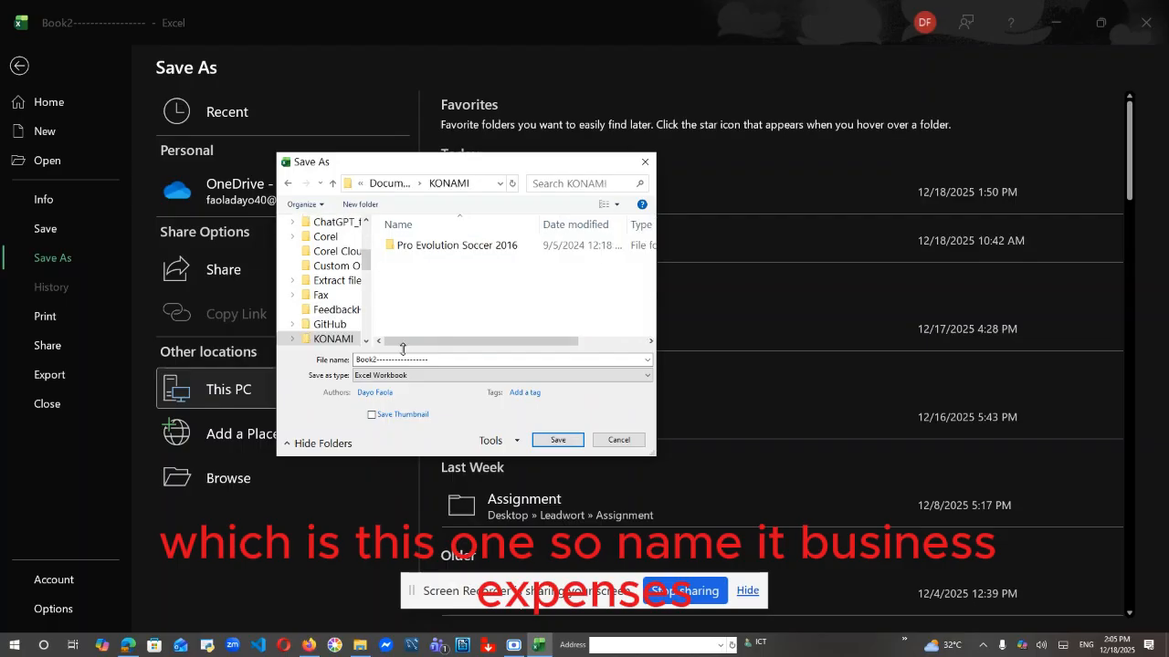
Replace the file name of the copy being saved with "Business Expenses"
{"action": "left_click", "coordinate": [402, 359]}
{"action": "key", "text": "BackSpace"}
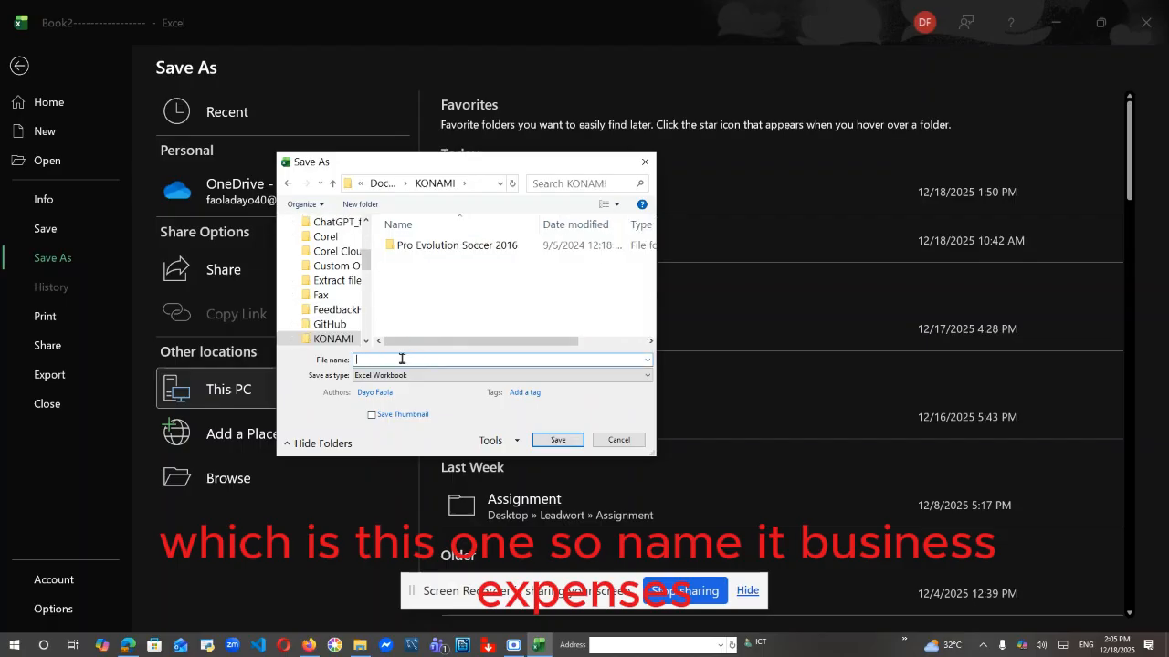
{"action": "type", "text": "Bu"}
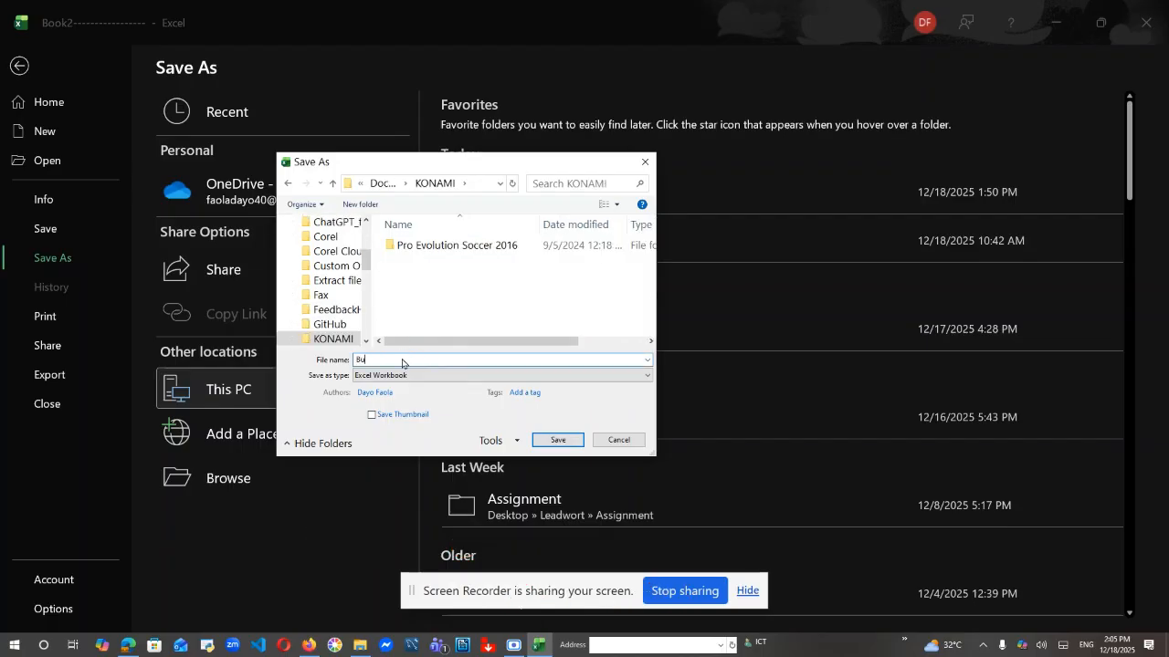
{"action": "type", "text": "siness Ex"}
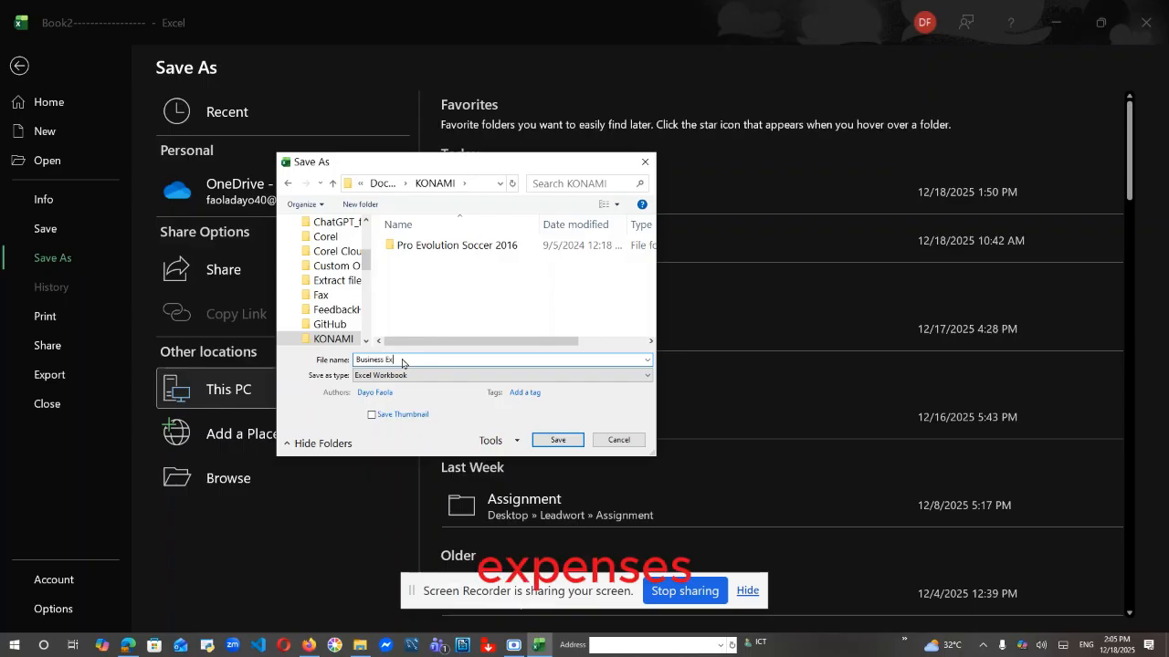
{"action": "type", "text": "penses"}
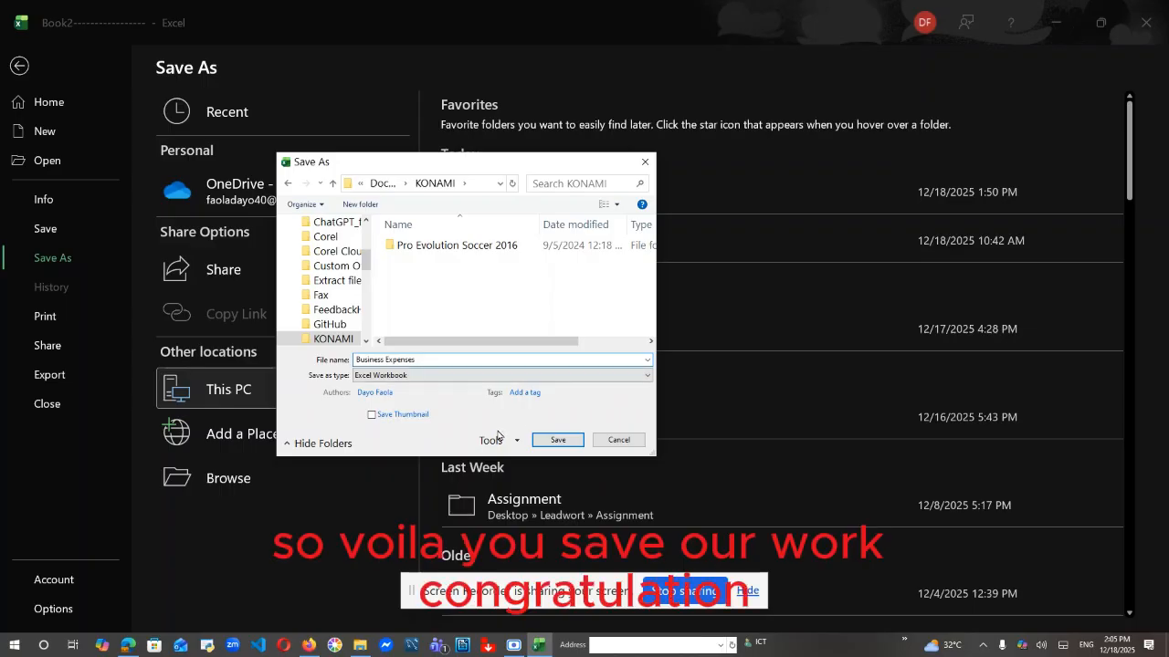
Save the Business Expenses workbook in the chosen folder and set the page orientation to Landscape
{"action": "left_click", "coordinate": [549, 443]}
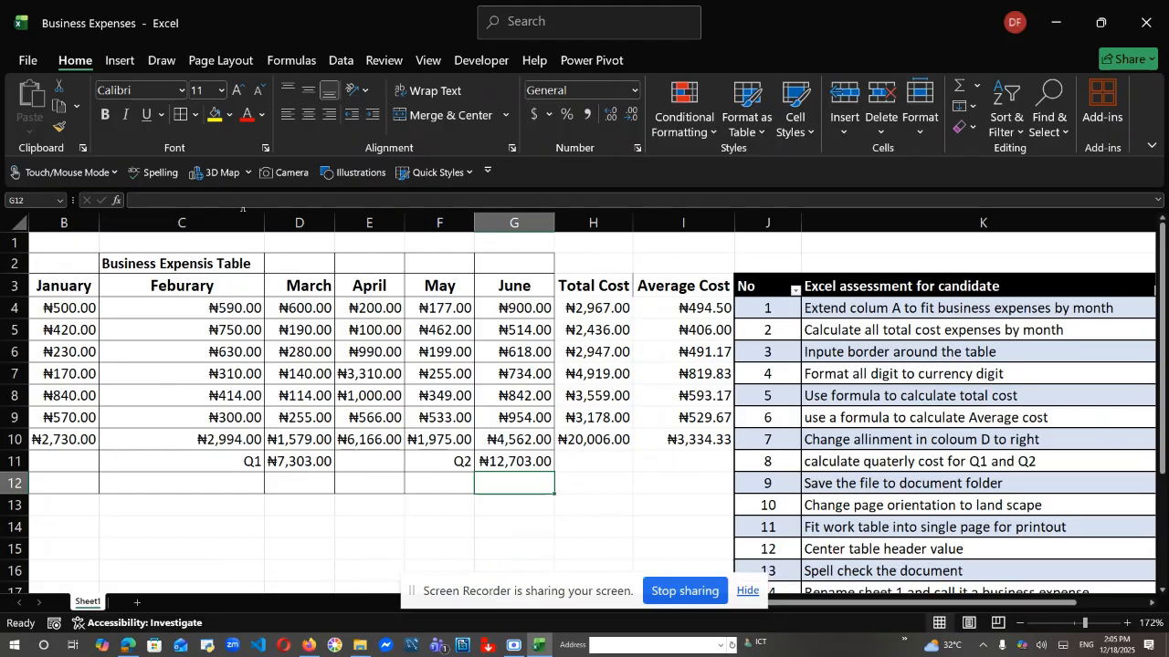
{"action": "left_click", "coordinate": [221, 60]}
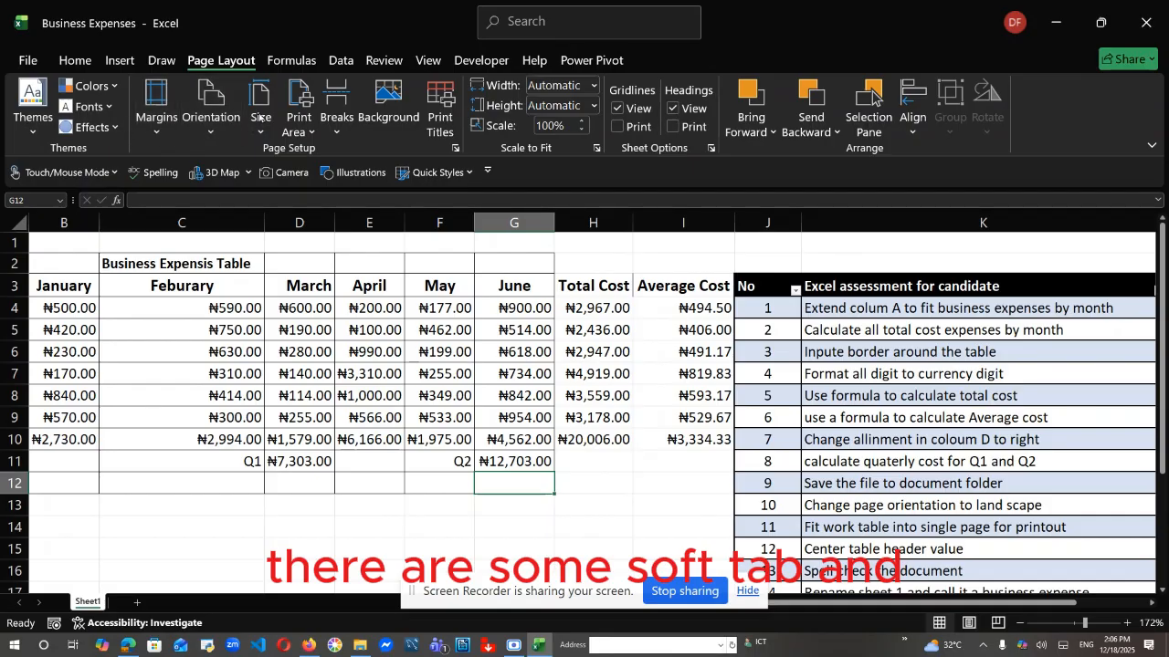
{"action": "left_click", "coordinate": [210, 134]}
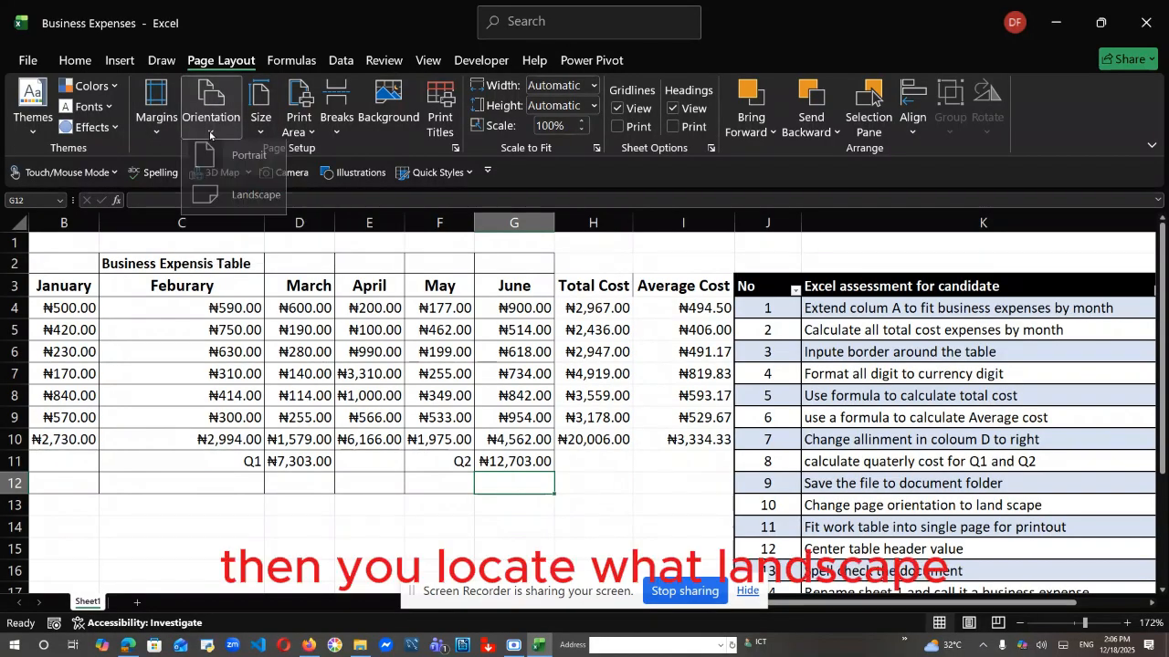
{"action": "left_click", "coordinate": [248, 198]}
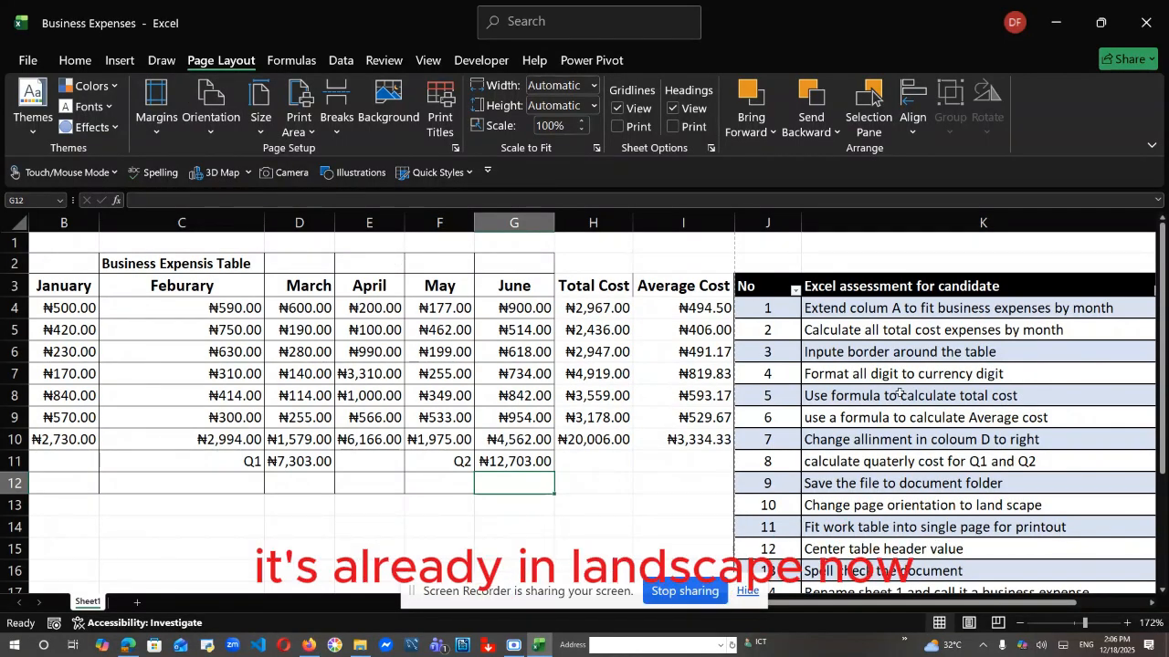
Read through the assessment task list to its last item, then return to the start of the expenses table
{"action": "left_click_drag", "start_coordinate": [1161, 413], "coordinate": [1161, 486]}
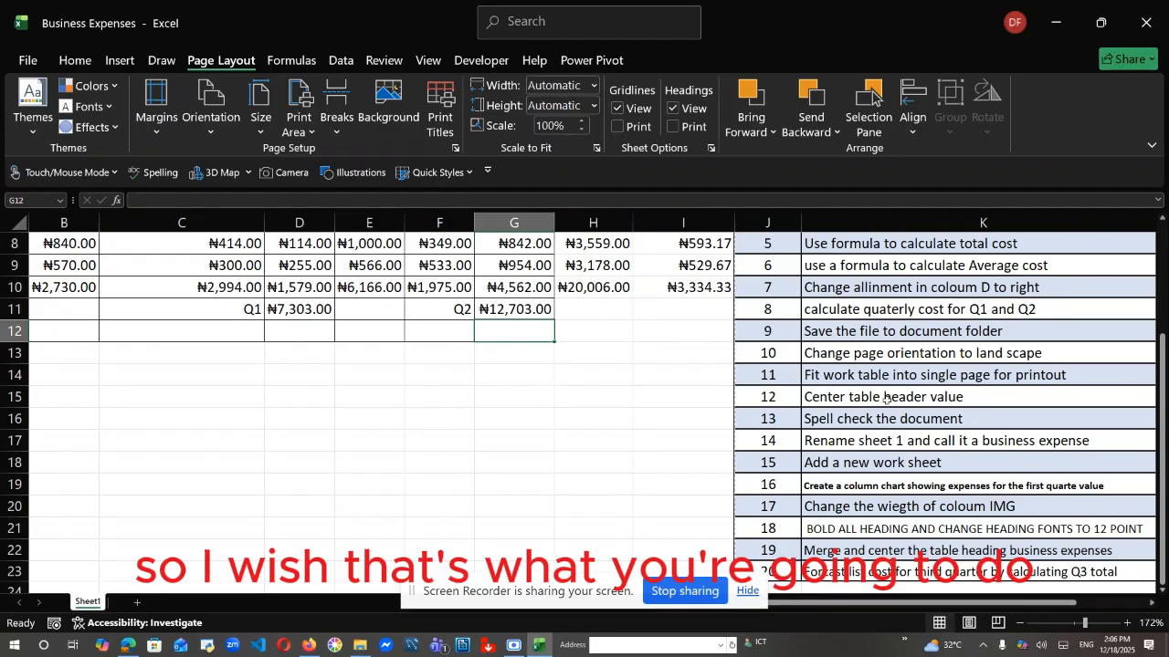
{"action": "left_click_drag", "start_coordinate": [1163, 368], "coordinate": [1159, 463]}
{"action": "left_click_drag", "start_coordinate": [1161, 505], "coordinate": [1166, 508]}
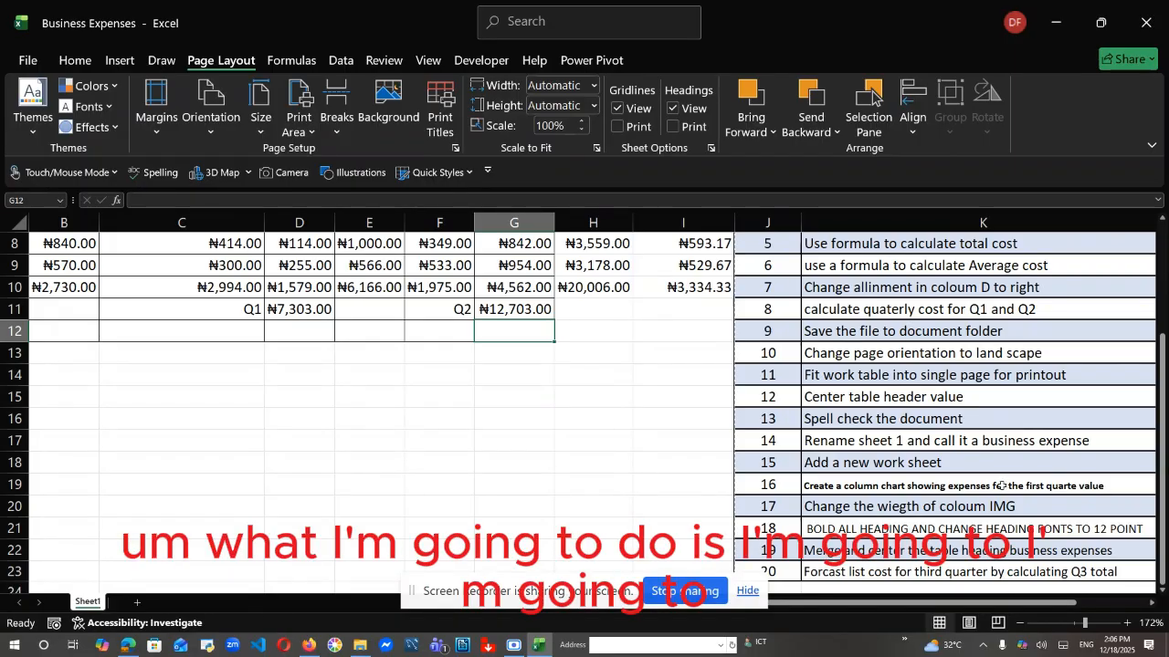
{"action": "left_click_drag", "start_coordinate": [1165, 430], "coordinate": [1160, 297]}
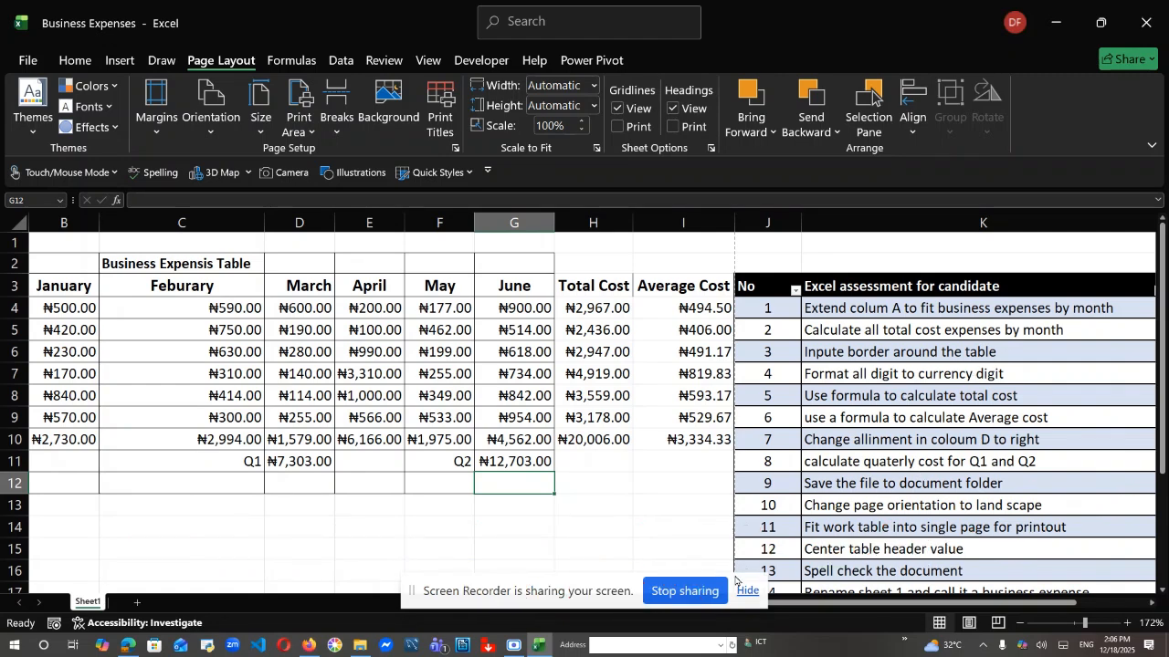
{"action": "left_click_drag", "start_coordinate": [548, 577], "coordinate": [313, 590]}
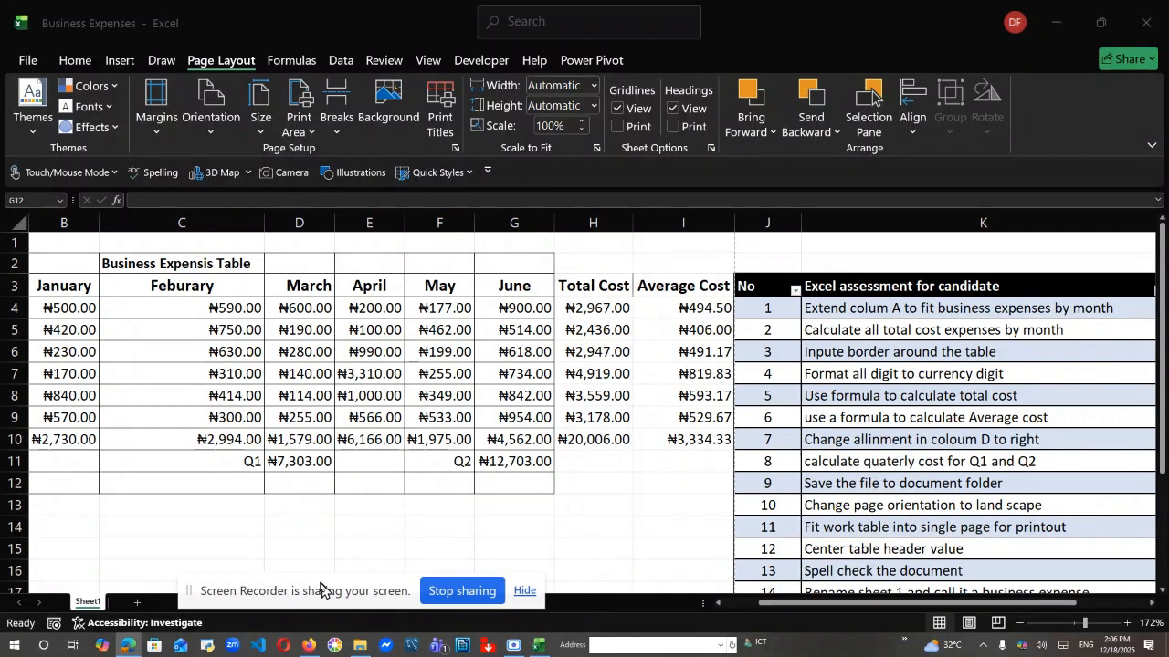
{"action": "left_click", "coordinate": [881, 604]}
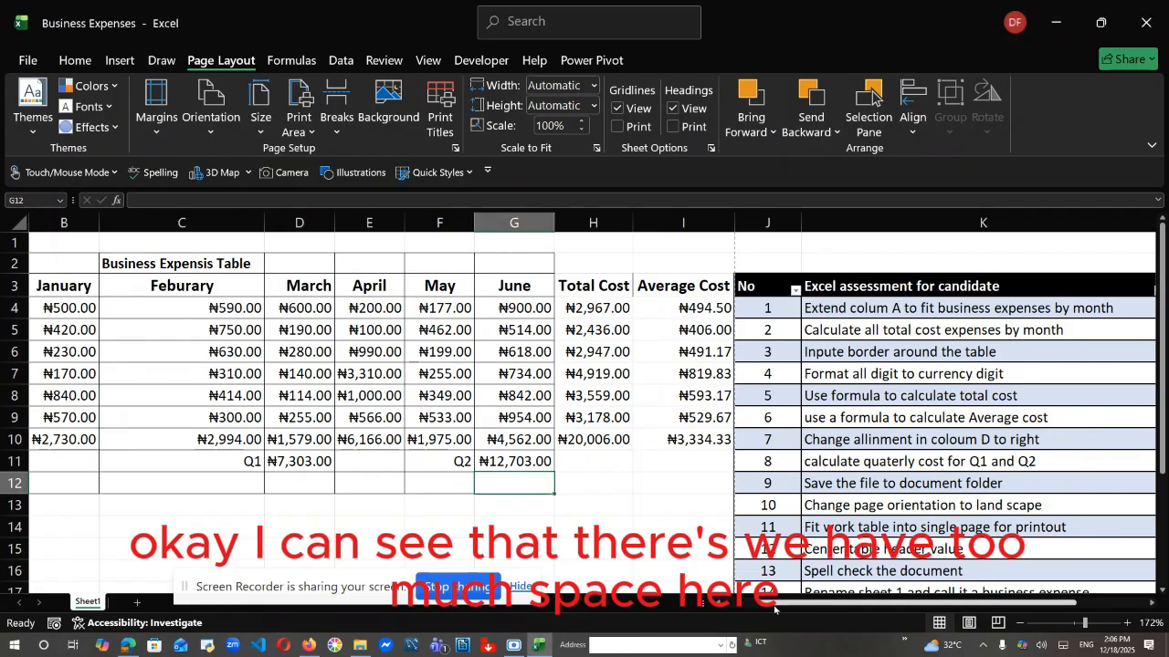
{"action": "left_click", "coordinate": [749, 603]}
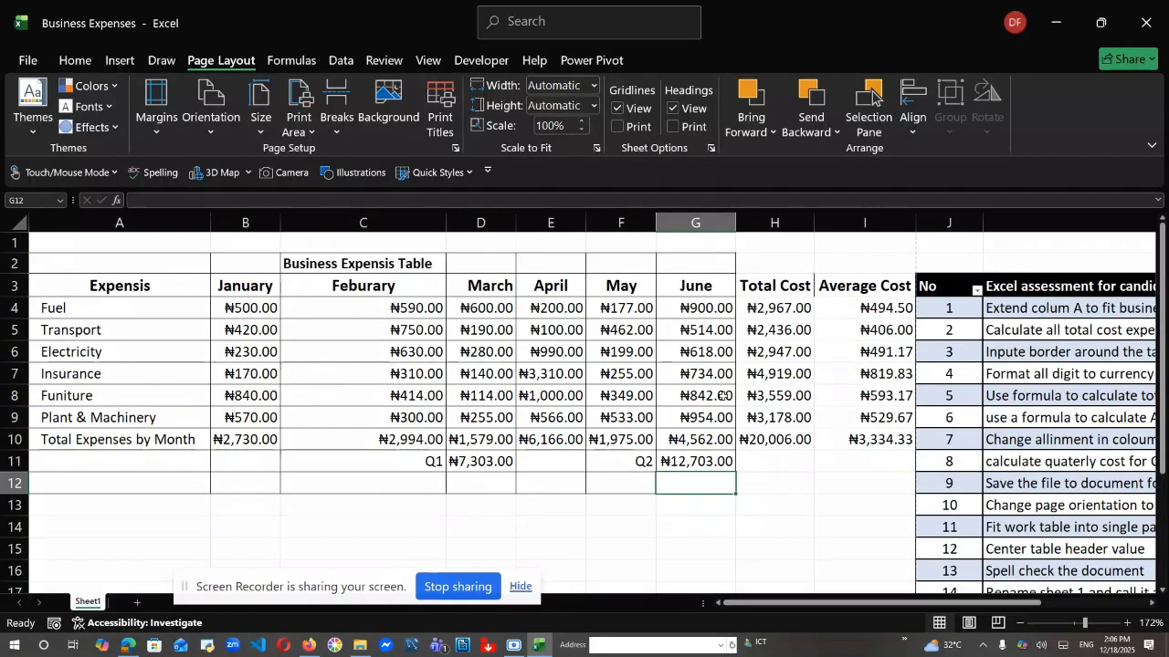
Move the "Business Expensis Table" title from C2 up to C1
{"action": "left_click", "coordinate": [395, 264]}
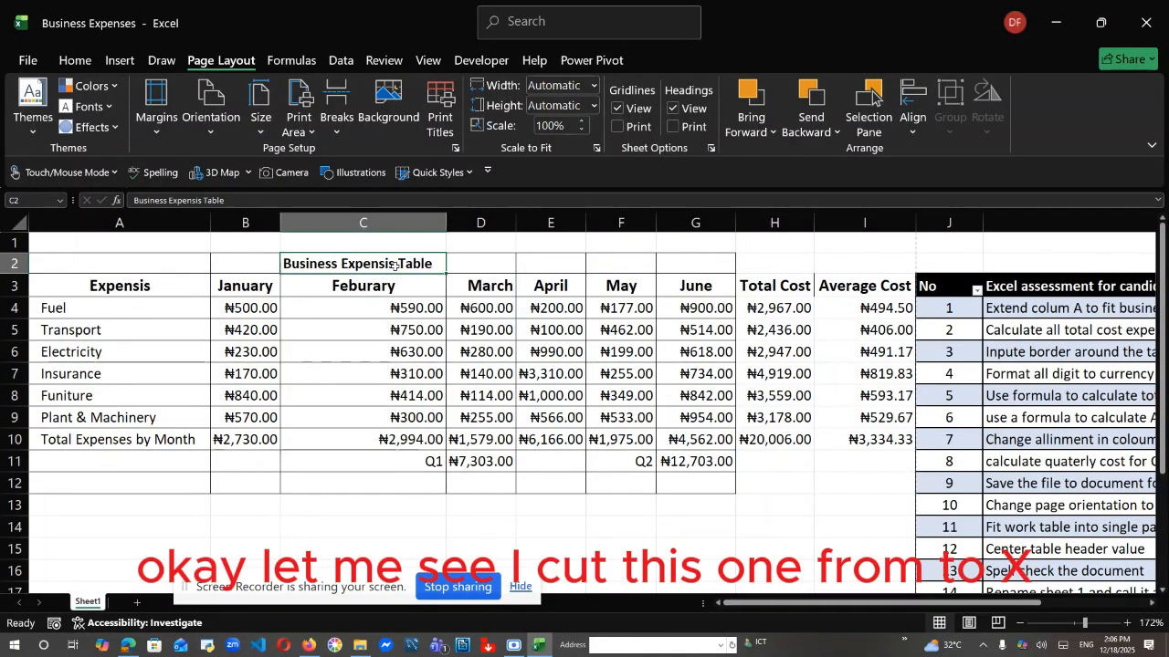
{"action": "key", "text": "ctrl+x"}
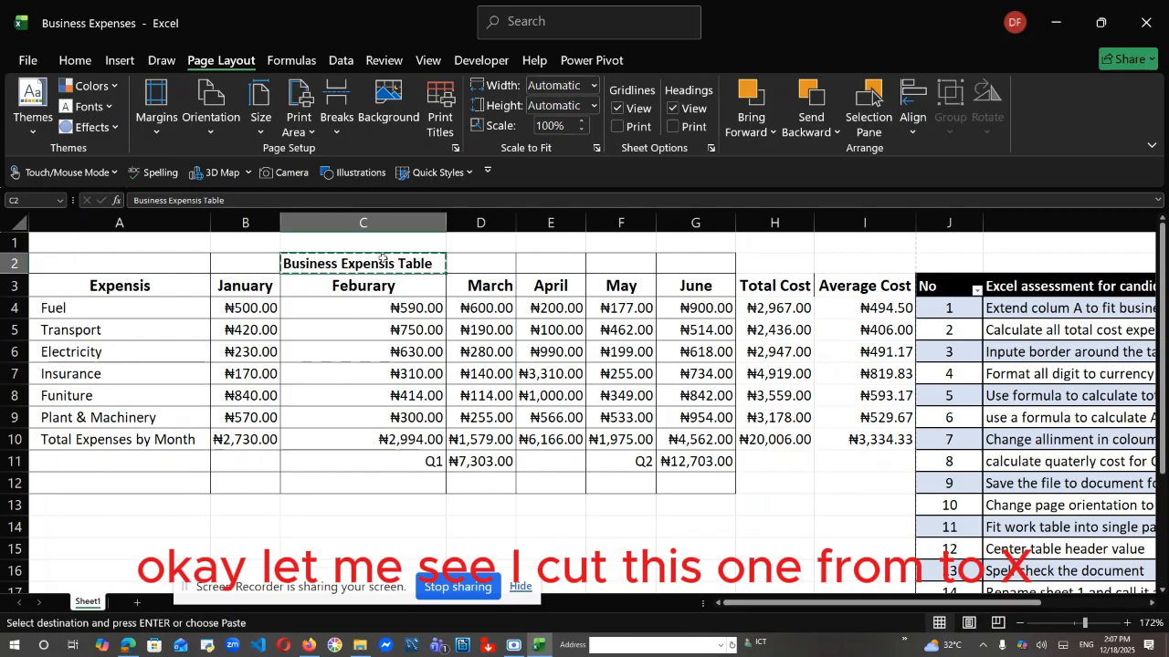
{"action": "left_click", "coordinate": [373, 247]}
{"action": "key", "text": "ctrl+v"}
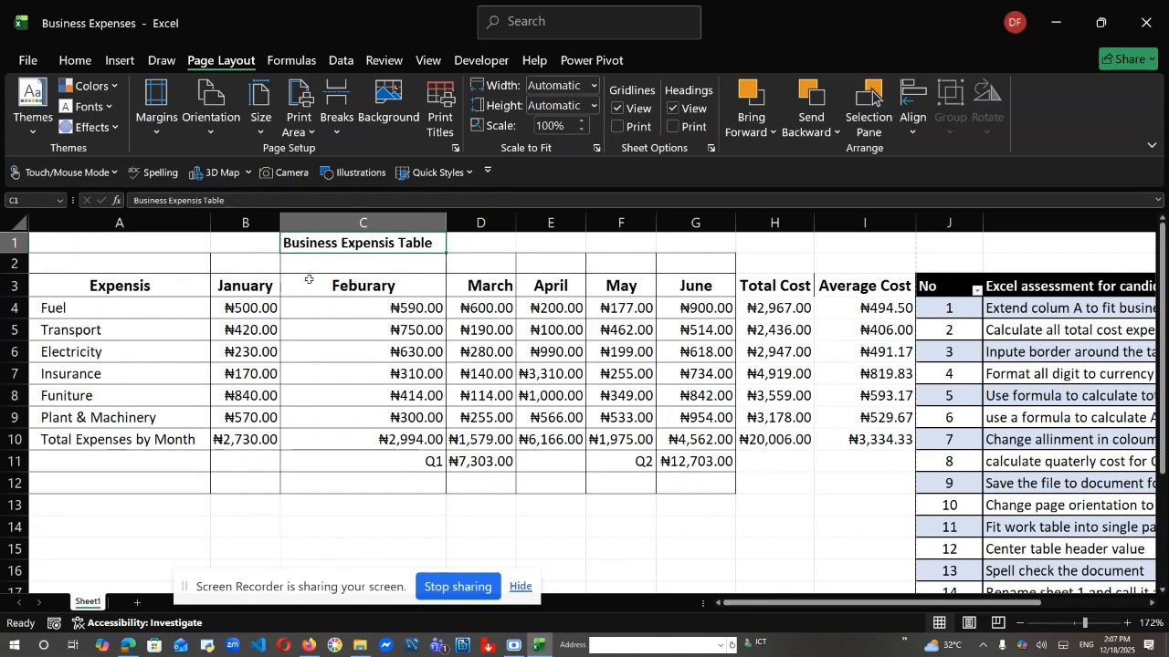
Format the currency values in C4:I10, from February through Average Cost, as whole numbers without decimal places
{"action": "left_click", "coordinate": [347, 306]}
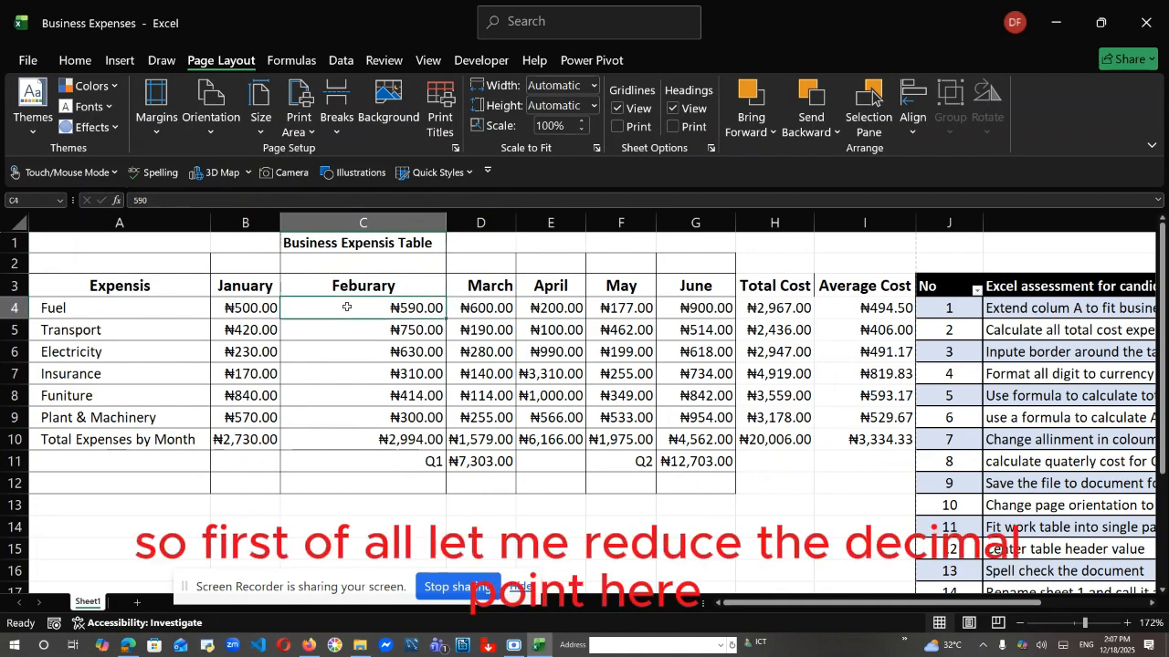
{"action": "key", "text": "shift+Down"}
{"action": "key", "text": "shift+Down"}
{"action": "key", "text": "shift+Down"}
{"action": "key", "text": "shift+Down"}
{"action": "key", "text": "shift+Down"}
{"action": "key", "text": "shift+Down"}
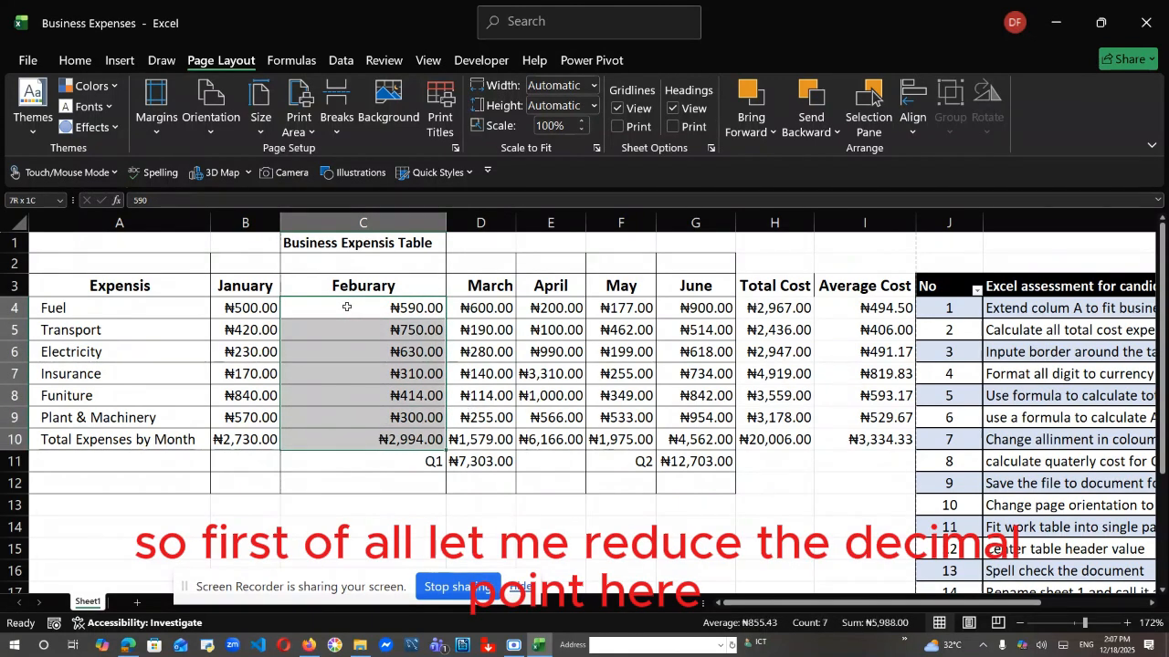
{"action": "key", "text": "shift+Right"}
{"action": "key", "text": "shift+Right"}
{"action": "key", "text": "shift+Right"}
{"action": "key", "text": "shift+Right"}
{"action": "key", "text": "shift+Right"}
{"action": "key", "text": "shift+Right"}
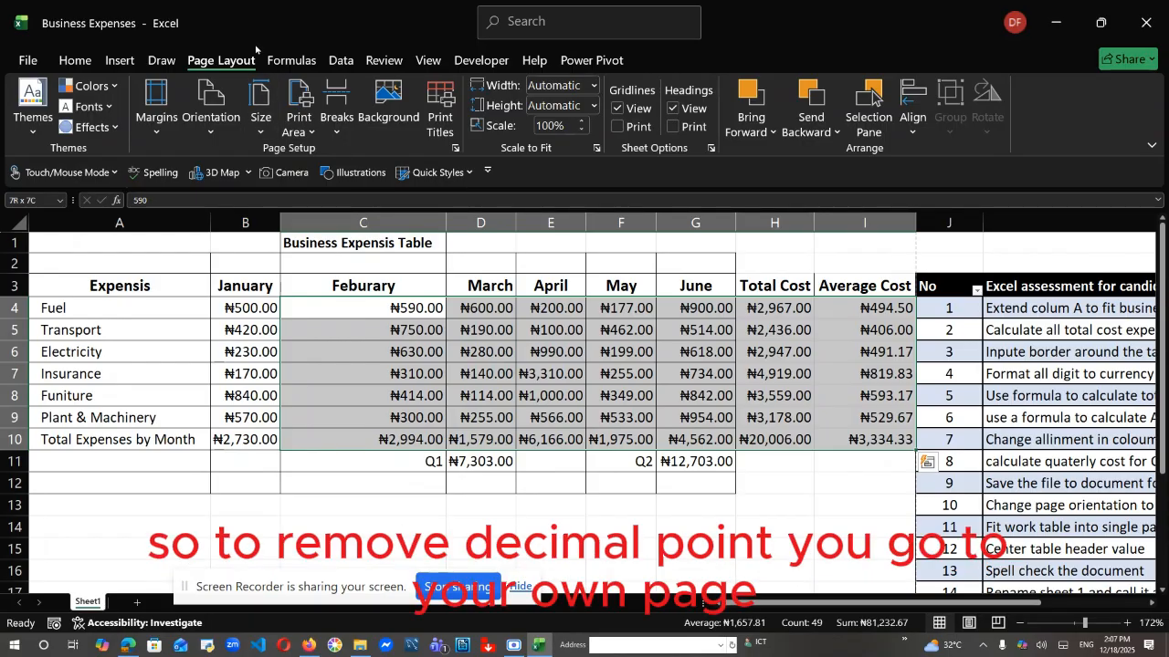
{"action": "left_click", "coordinate": [90, 62]}
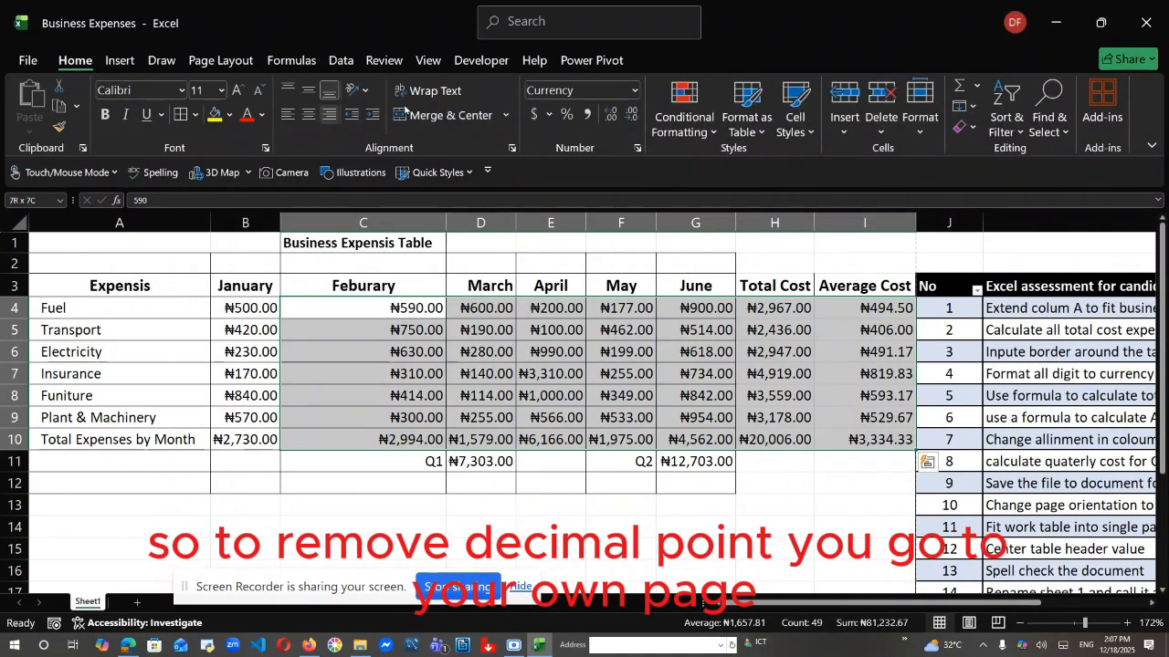
{"action": "left_click", "coordinate": [608, 114]}
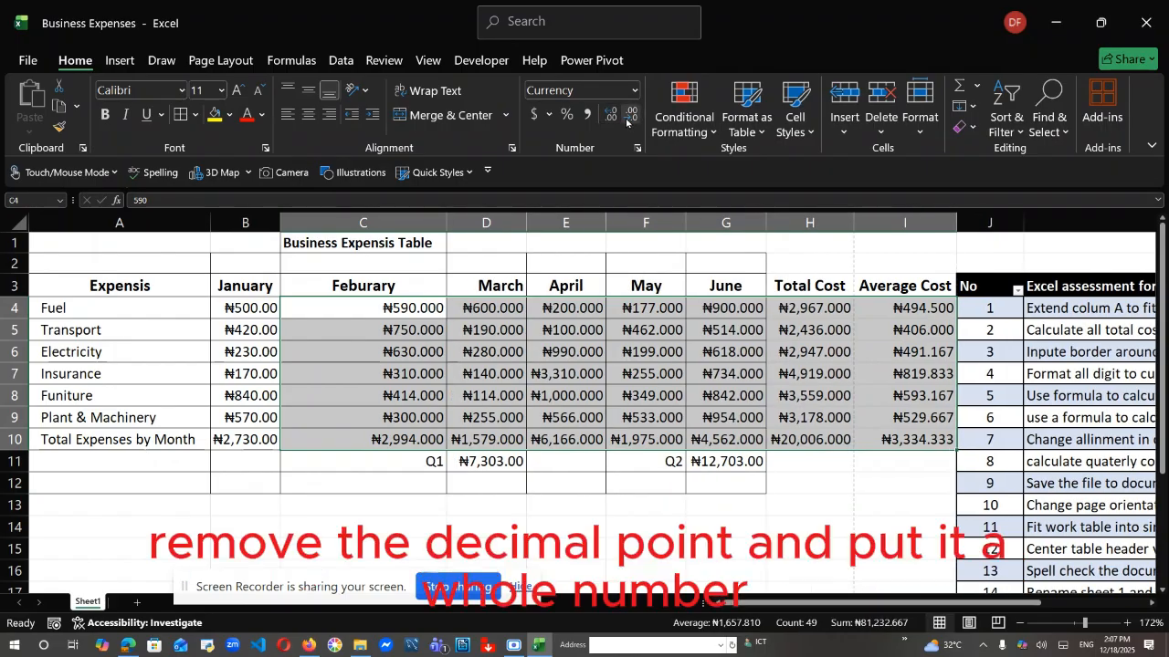
{"action": "left_click", "coordinate": [628, 116]}
{"action": "left_click", "coordinate": [628, 115]}
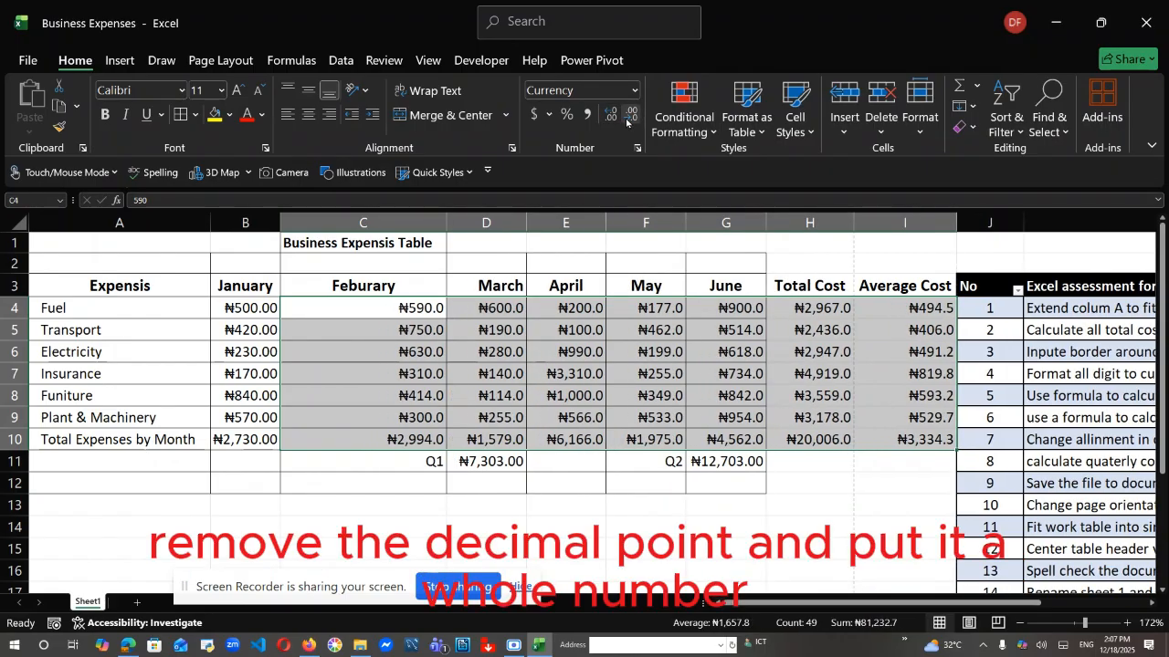
{"action": "left_click", "coordinate": [628, 116]}
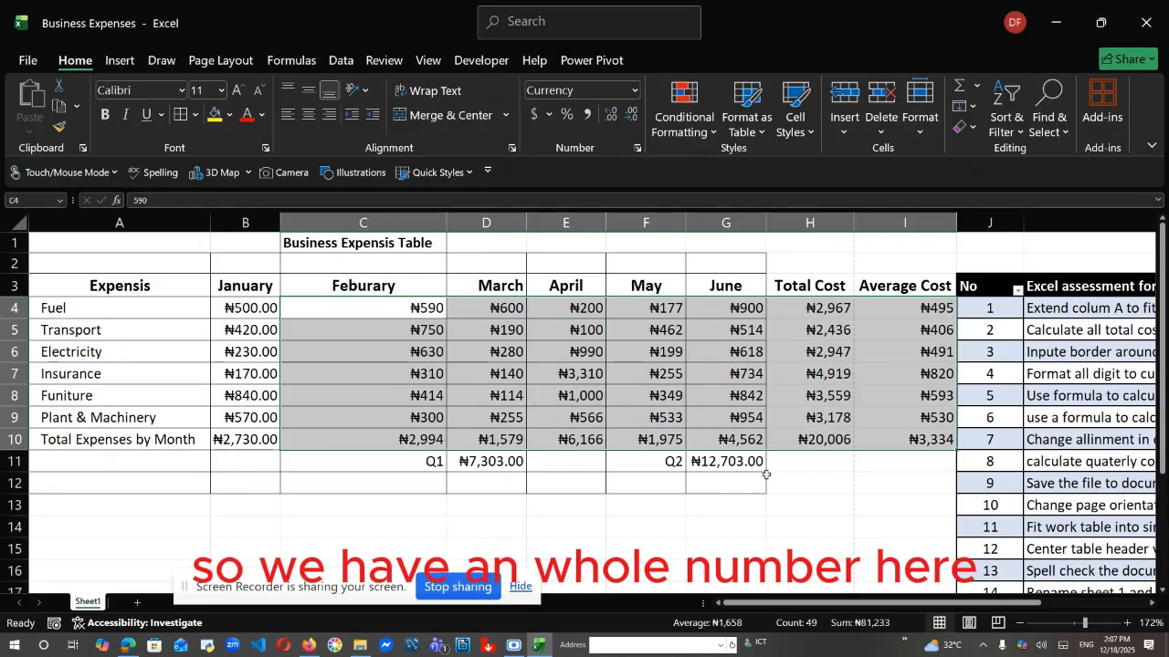
{"action": "left_click", "coordinate": [767, 529]}
Remove the decimal places from the Q1 cost in D11 and the Q2 cost in G11
{"action": "left_click", "coordinate": [493, 464]}
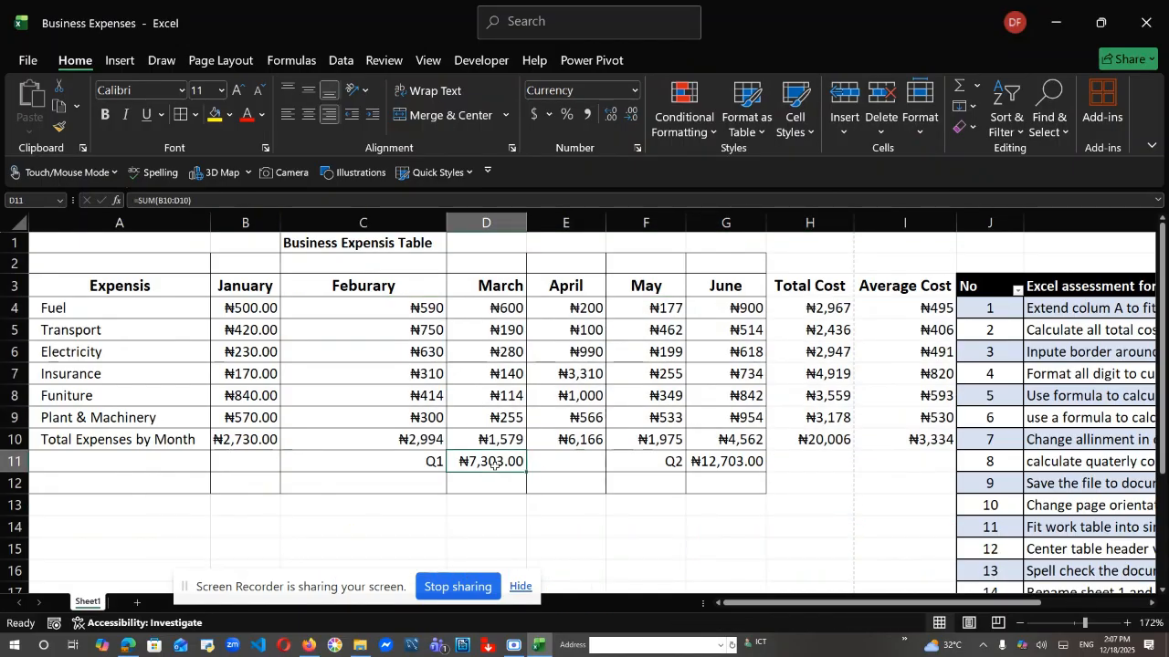
{"action": "left_click", "coordinate": [632, 119]}
{"action": "left_click", "coordinate": [632, 119]}
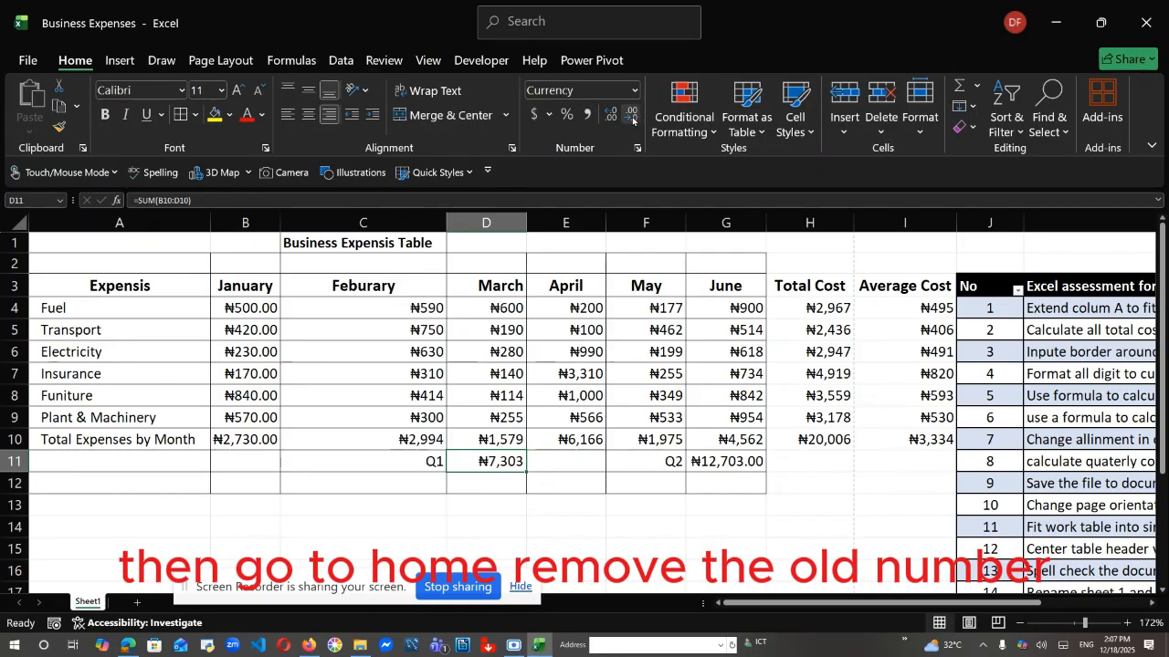
{"action": "left_click", "coordinate": [729, 461]}
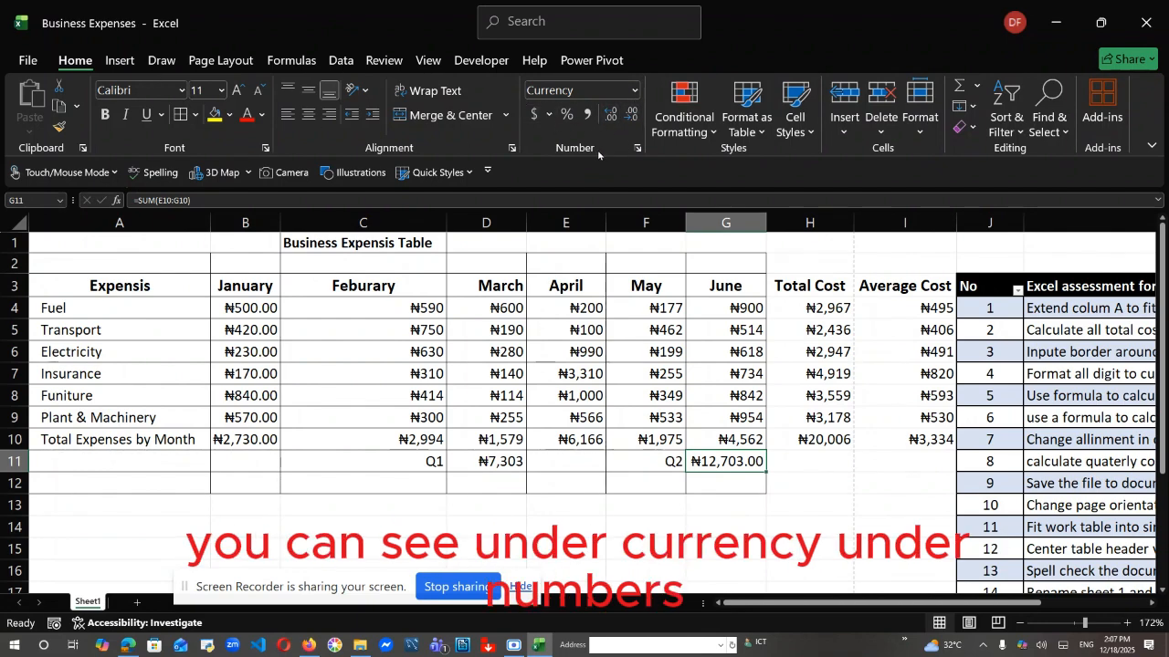
{"action": "left_click", "coordinate": [632, 116]}
{"action": "left_click", "coordinate": [632, 116]}
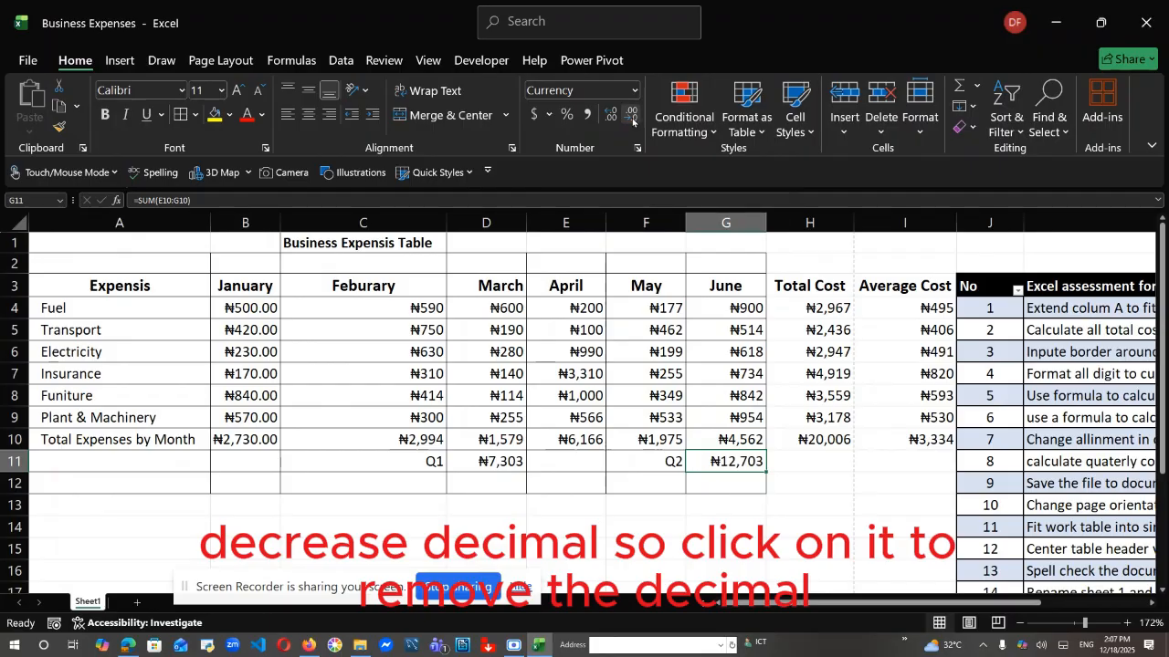
{"action": "left_click", "coordinate": [718, 533]}
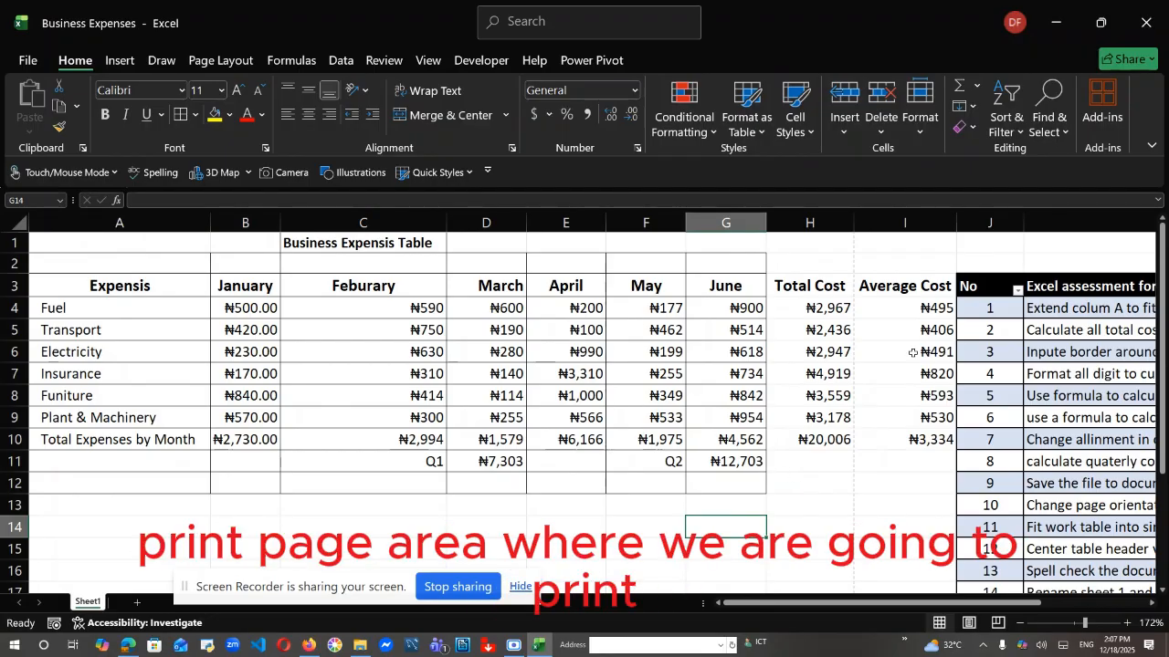
Insert a blank column at J, between the Average Cost column and the assessment task list
{"action": "left_click_drag", "start_coordinate": [935, 604], "coordinate": [970, 603]}
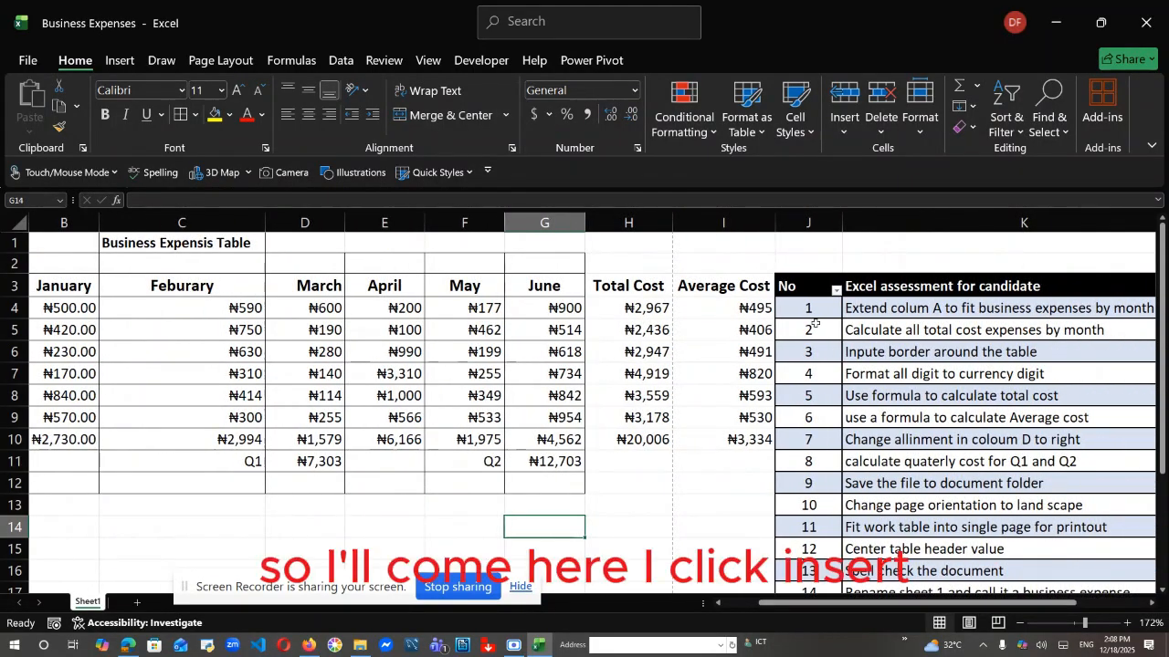
{"action": "left_click", "coordinate": [805, 223]}
{"action": "right_click", "coordinate": [805, 223]}
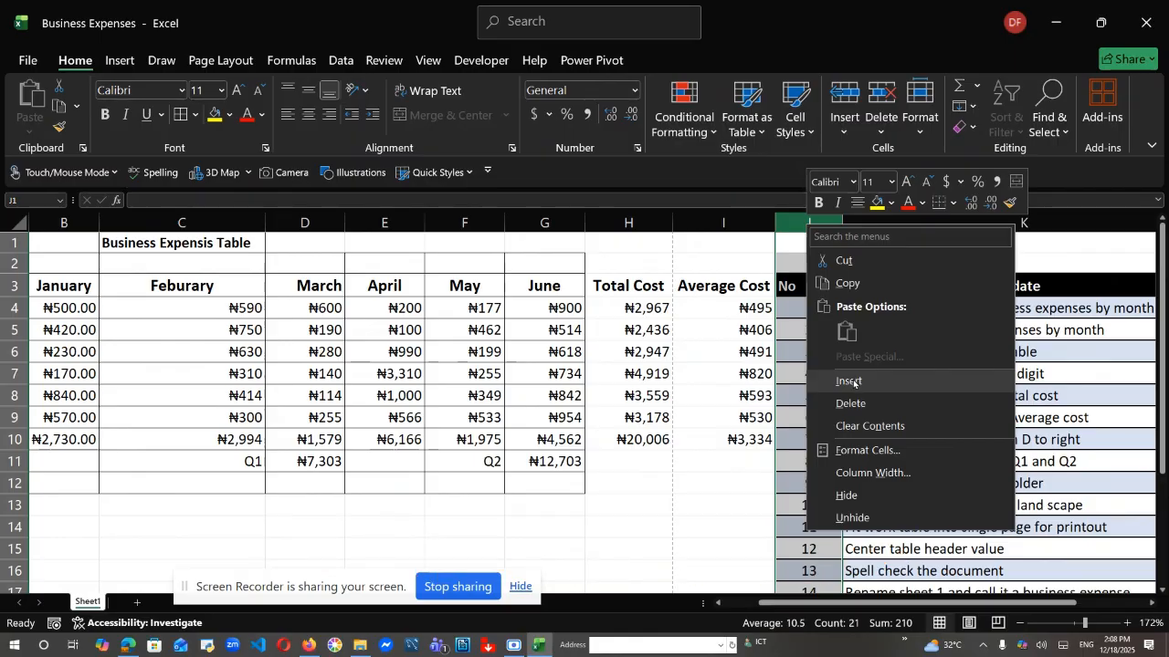
{"action": "left_click", "coordinate": [851, 381]}
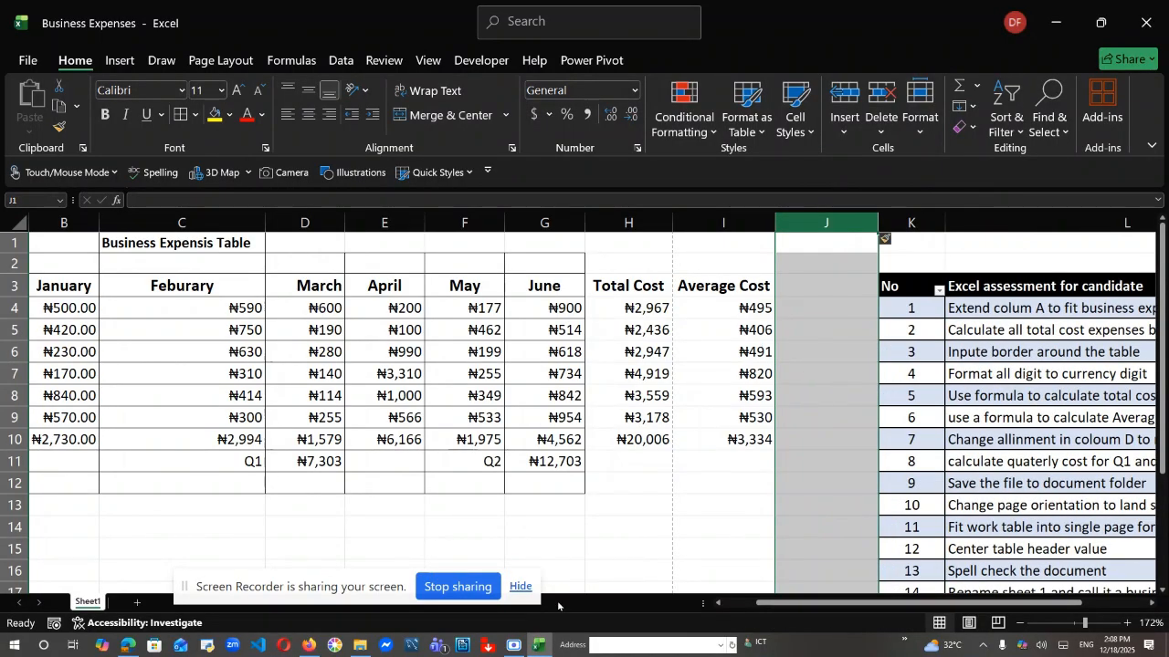
{"action": "left_click_drag", "start_coordinate": [780, 603], "coordinate": [726, 607]}
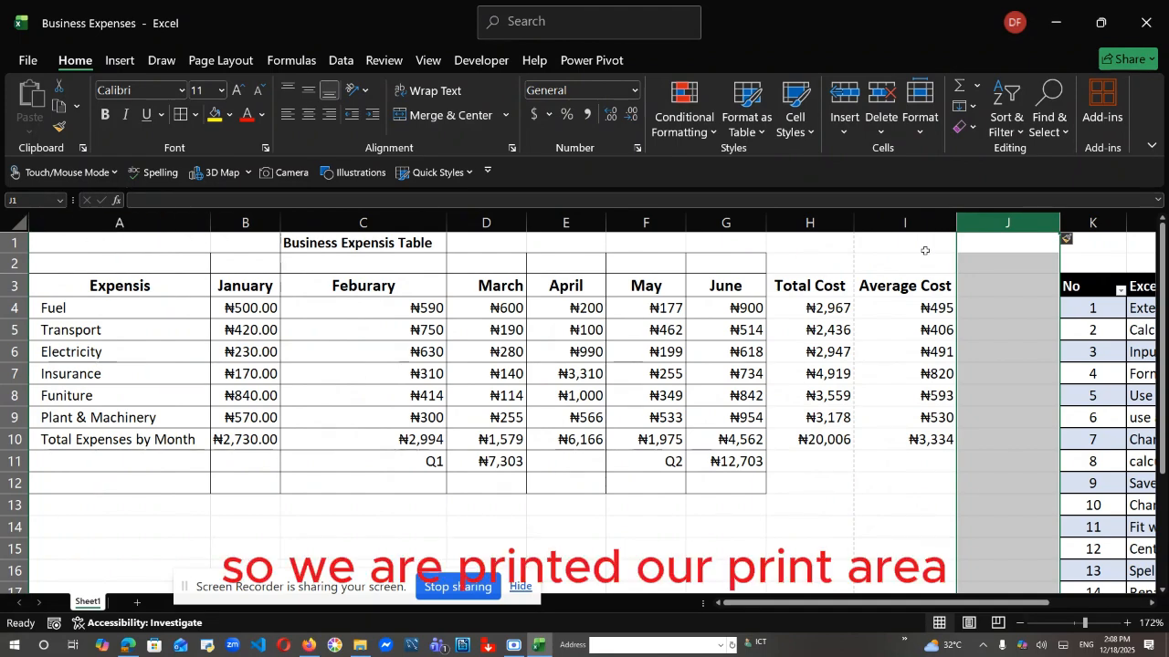
Insert two blank rows at the top of the sheet above the table title
{"action": "left_click", "coordinate": [17, 241]}
{"action": "right_click", "coordinate": [16, 242]}
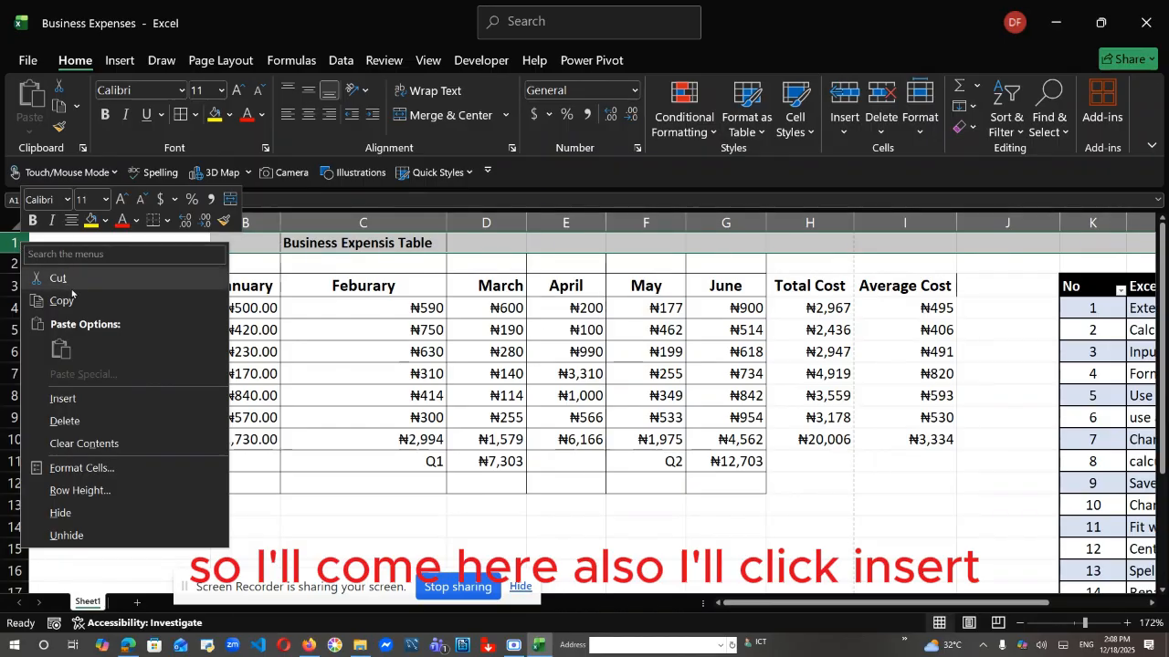
{"action": "left_click", "coordinate": [64, 398]}
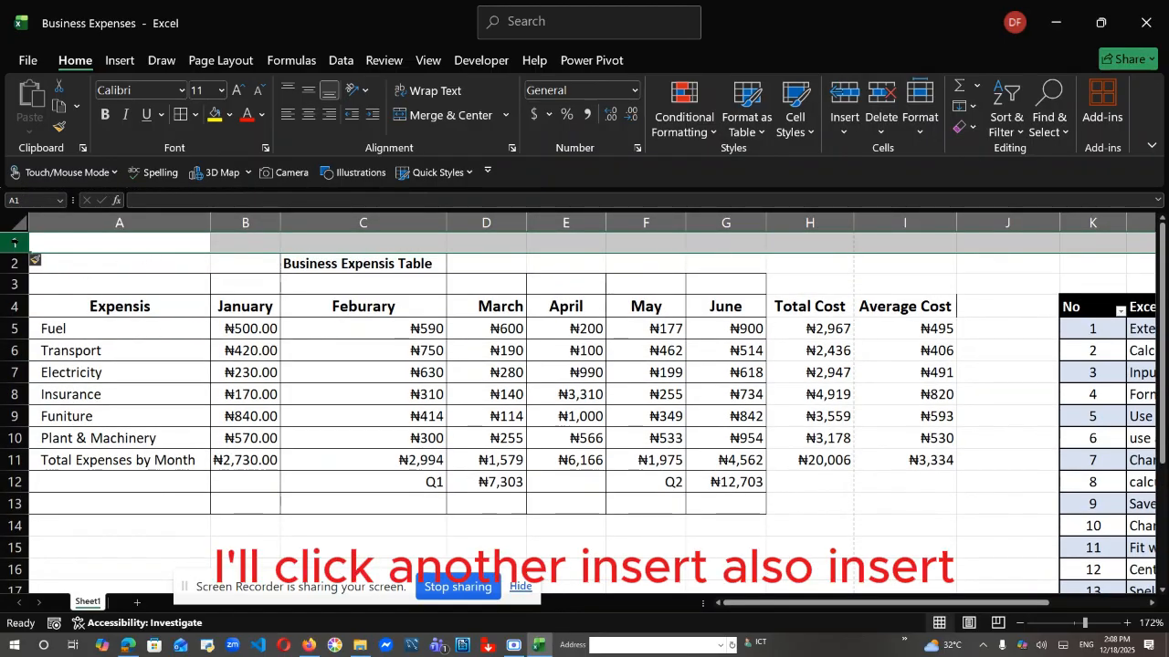
{"action": "right_click", "coordinate": [13, 242]}
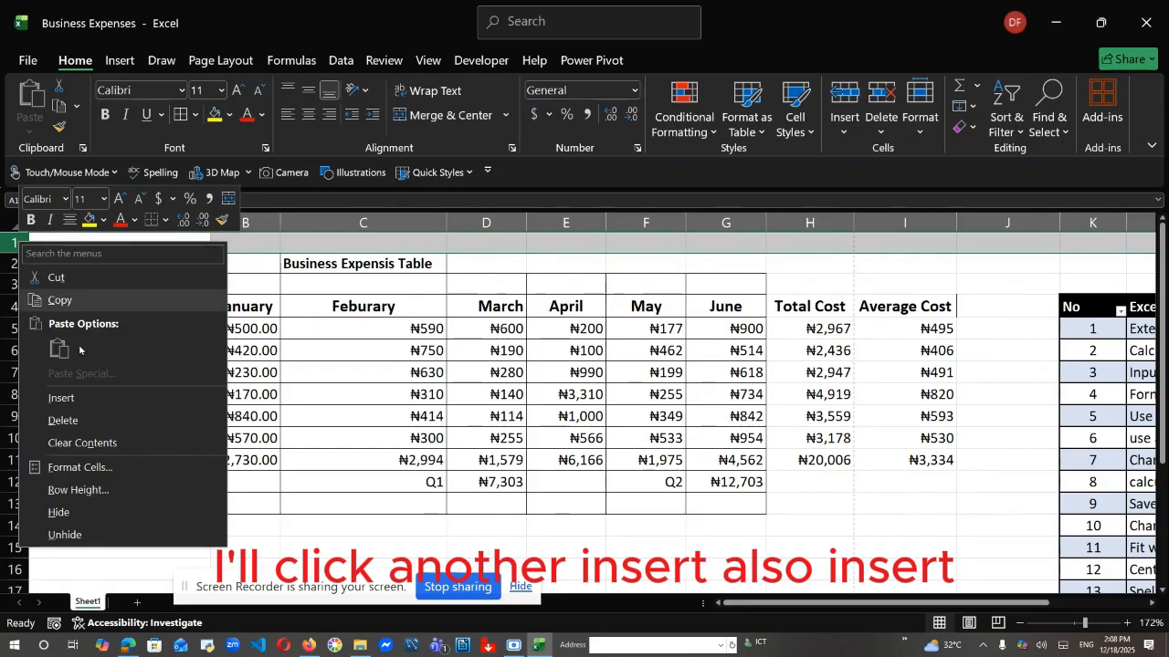
{"action": "left_click", "coordinate": [89, 398]}
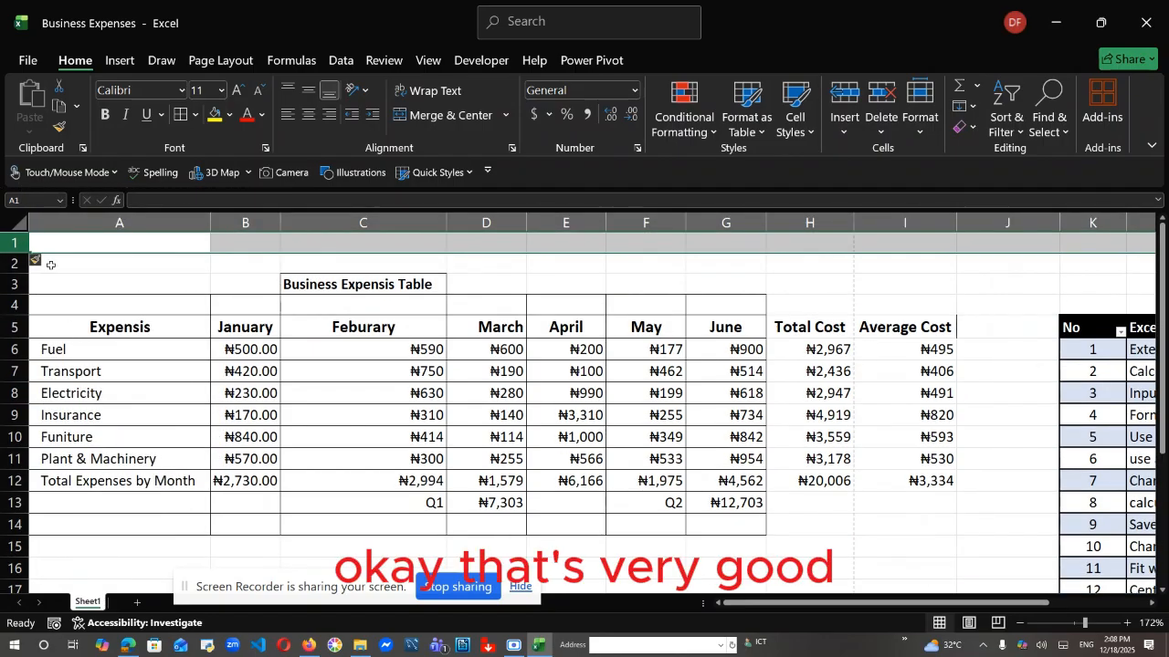
{"action": "left_click", "coordinate": [60, 264]}
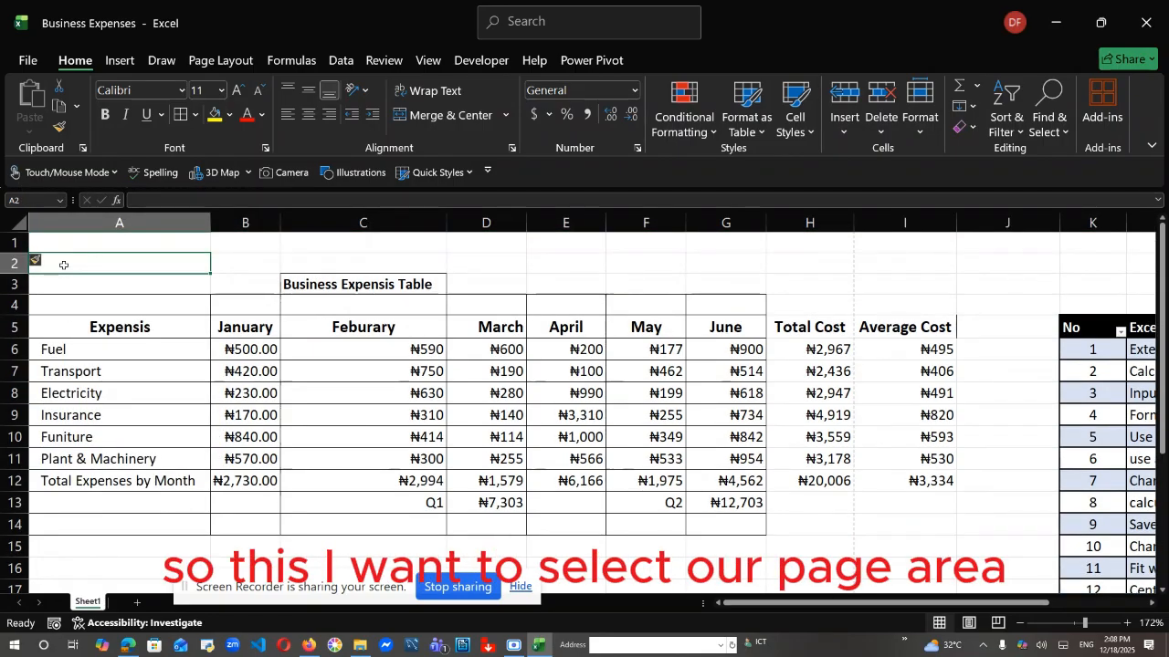
{"action": "left_click", "coordinate": [219, 62]}
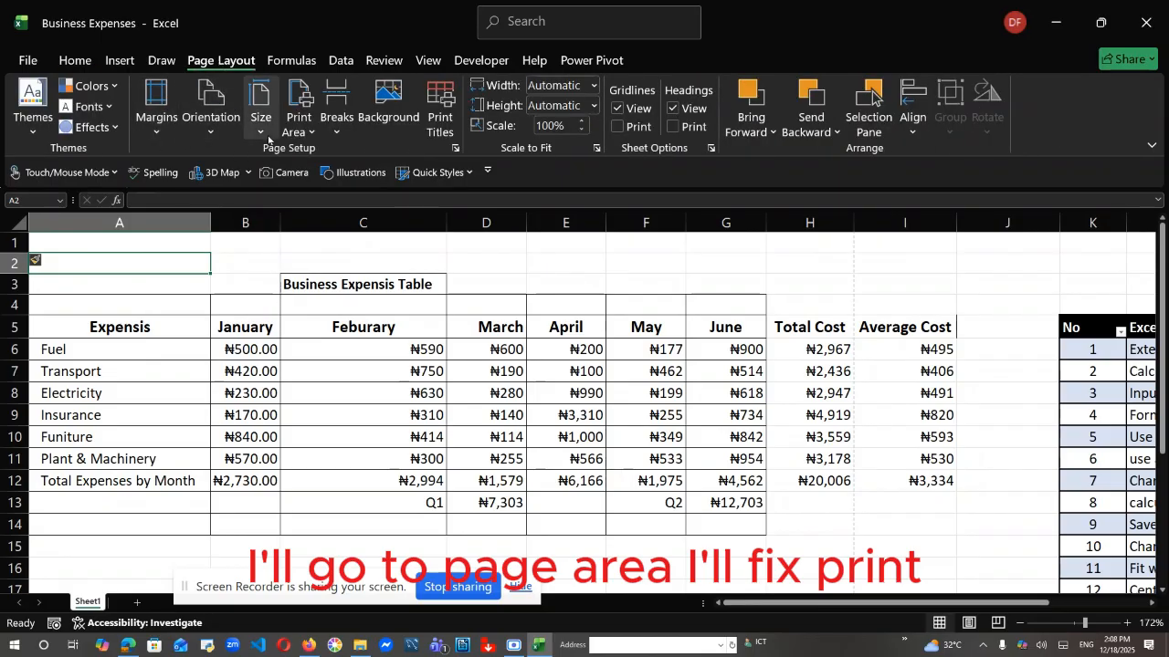
{"action": "left_click", "coordinate": [312, 134]}
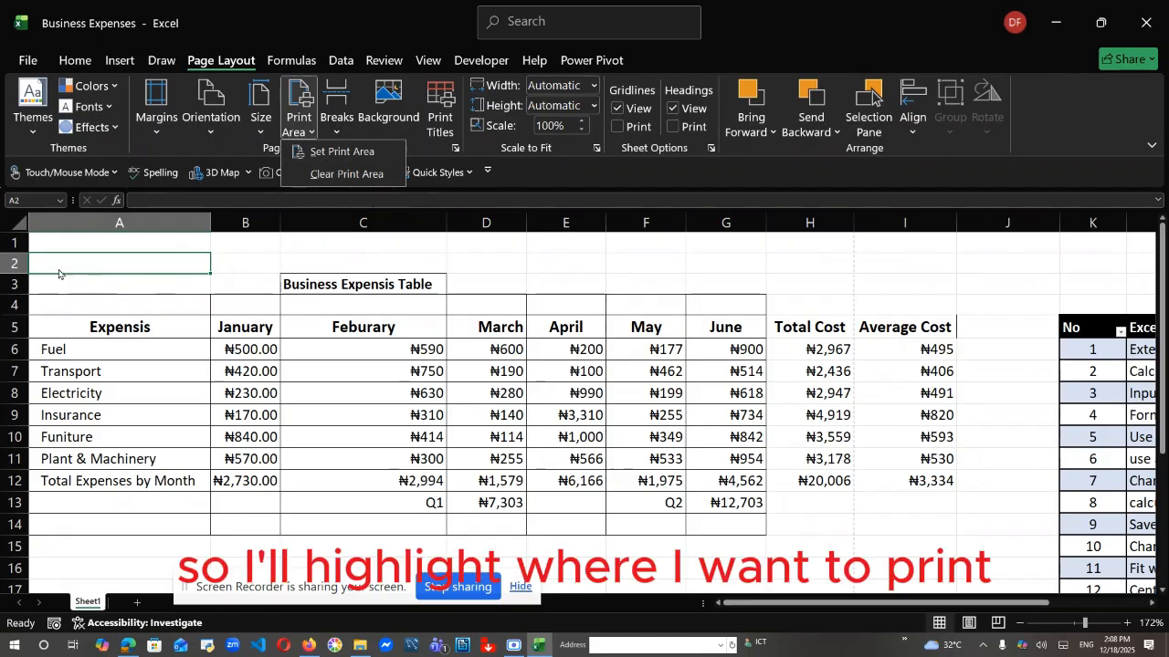
{"action": "key", "text": "Down"}
{"action": "key", "text": "Down"}
{"action": "key", "text": "Down"}
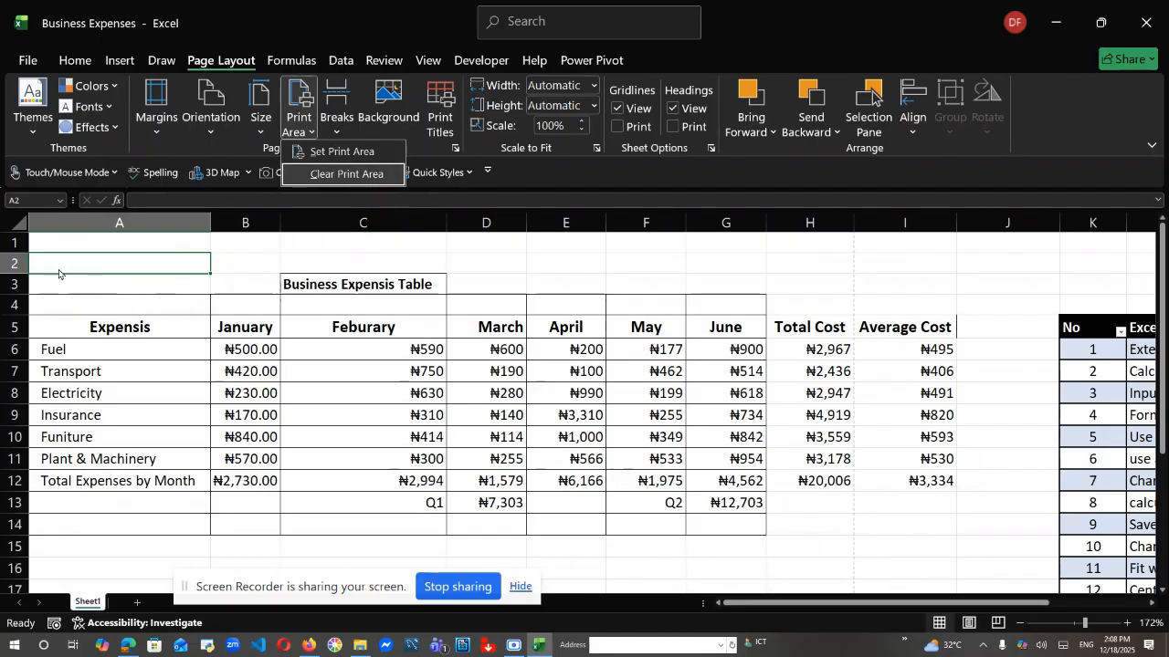
{"action": "left_click", "coordinate": [276, 324]}
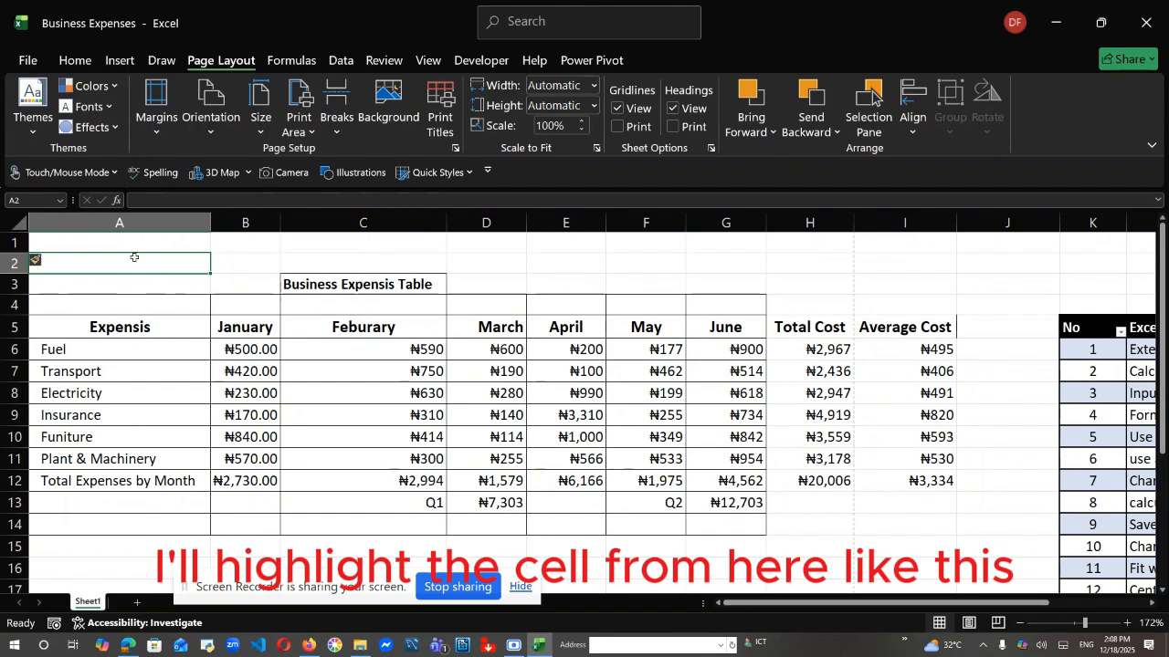
{"action": "left_click_drag", "start_coordinate": [117, 261], "coordinate": [1060, 494]}
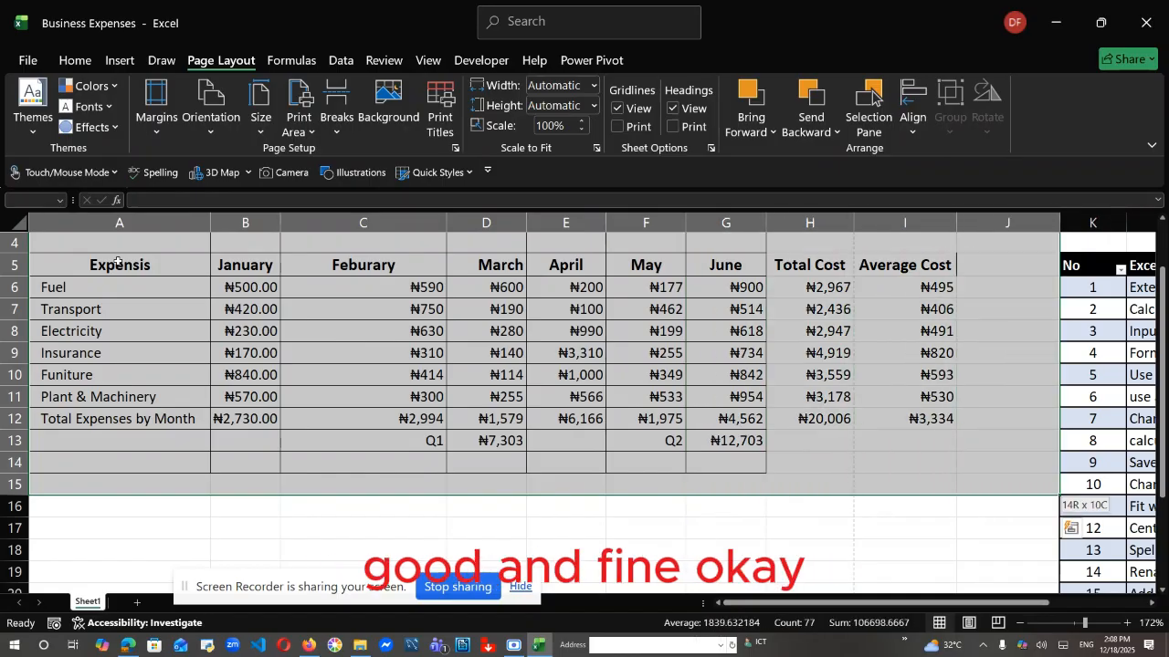
Insert another blank column at J, between the Average Cost column and the assessment task list
{"action": "left_click", "coordinate": [998, 219]}
{"action": "right_click", "coordinate": [998, 219]}
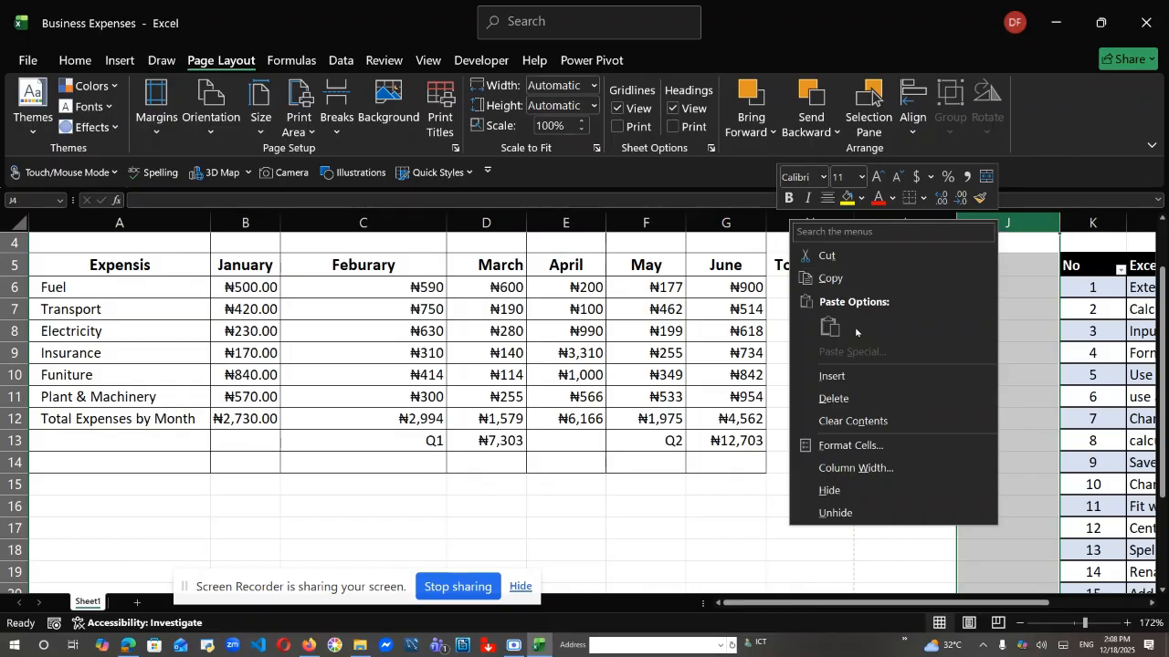
{"action": "key", "text": "Escape"}
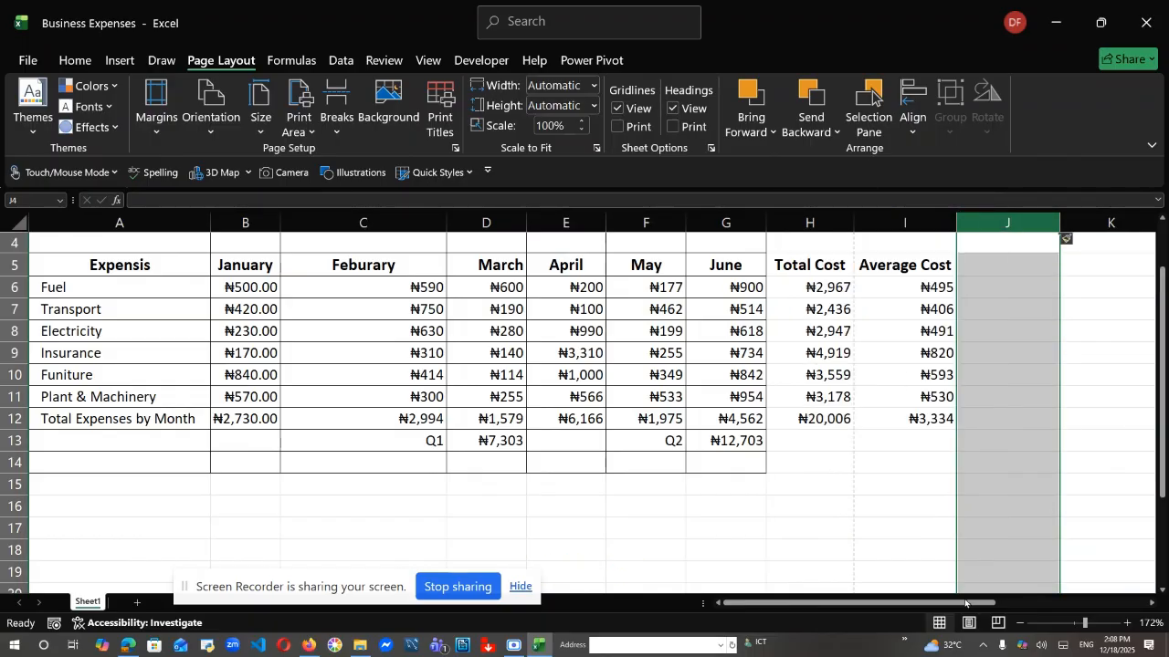
Set the range A2:J15 around the business expenses table as the print area
{"action": "left_click_drag", "start_coordinate": [1161, 402], "coordinate": [1160, 338]}
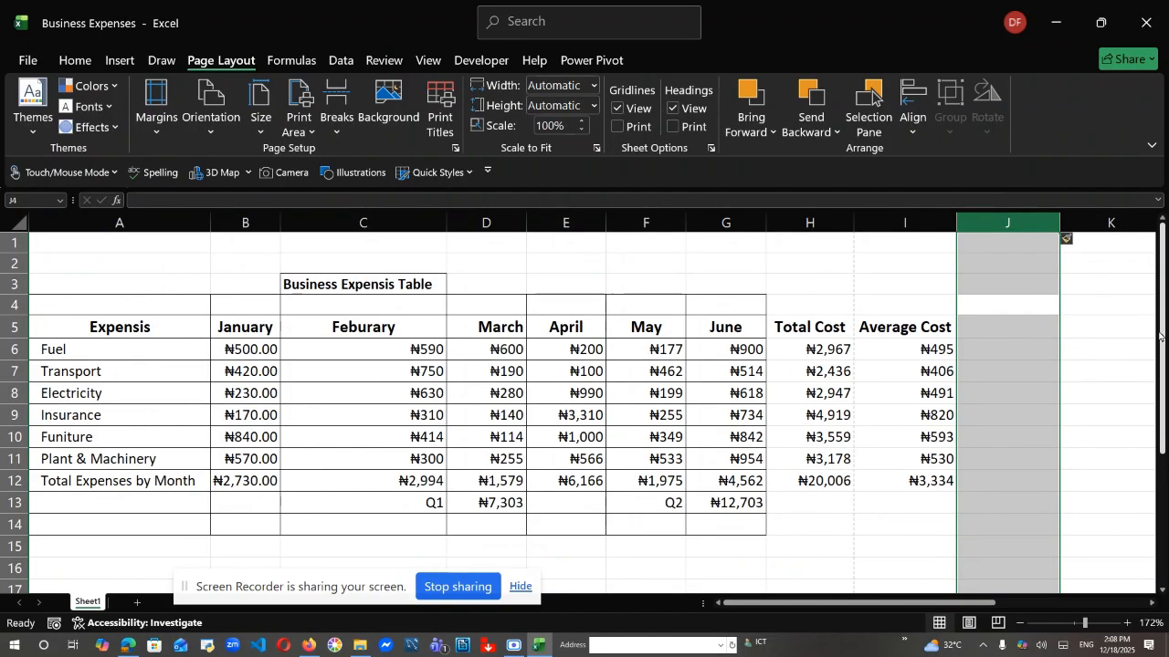
{"action": "left_click", "coordinate": [174, 264]}
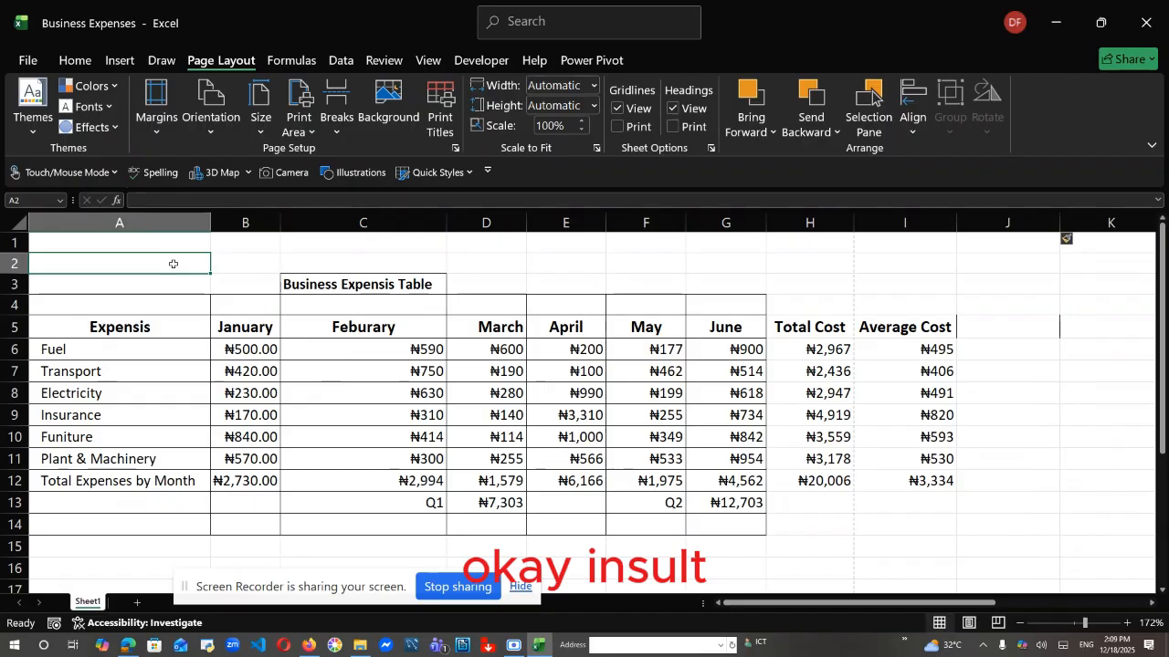
{"action": "key", "text": "shift+Down"}
{"action": "key", "text": "shift+Down"}
{"action": "key", "text": "shift+Down"}
{"action": "key", "text": "shift+Down"}
{"action": "key", "text": "shift+Down"}
{"action": "key", "text": "shift+Down"}
{"action": "key", "text": "shift+Down"}
{"action": "key", "text": "shift+Down"}
{"action": "key", "text": "shift+Down"}
{"action": "key", "text": "shift+Down"}
{"action": "key", "text": "shift+Down"}
{"action": "key", "text": "shift+Down"}
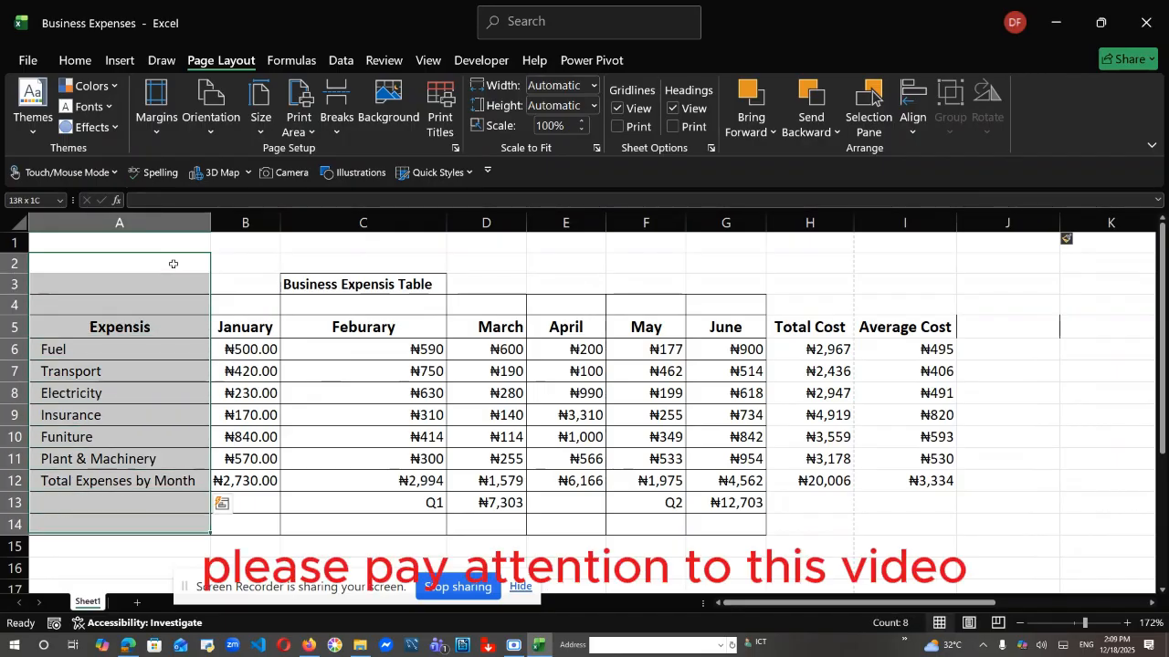
{"action": "key", "text": "shift+Down"}
{"action": "key", "text": "shift+Right"}
{"action": "key", "text": "shift+Right"}
{"action": "key", "text": "shift+Right"}
{"action": "key", "text": "shift+Right"}
{"action": "key", "text": "shift+Right"}
{"action": "key", "text": "shift+Right"}
{"action": "key", "text": "shift+Right"}
{"action": "key", "text": "shift+Right"}
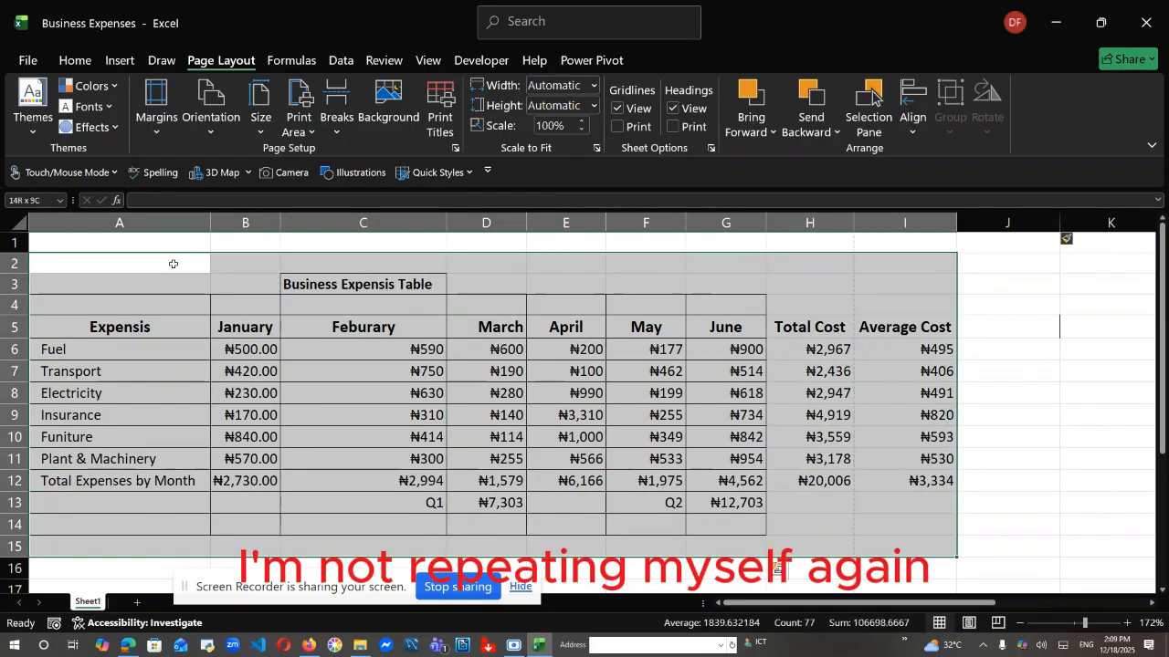
{"action": "key", "text": "shift+Right"}
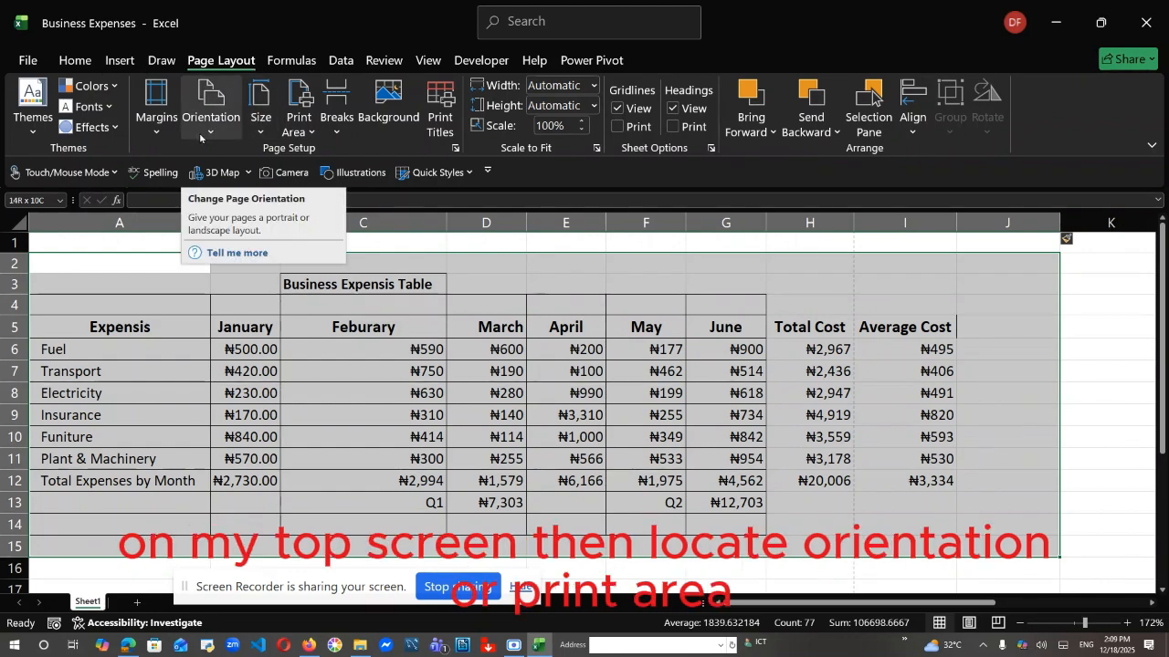
{"action": "left_click", "coordinate": [308, 134]}
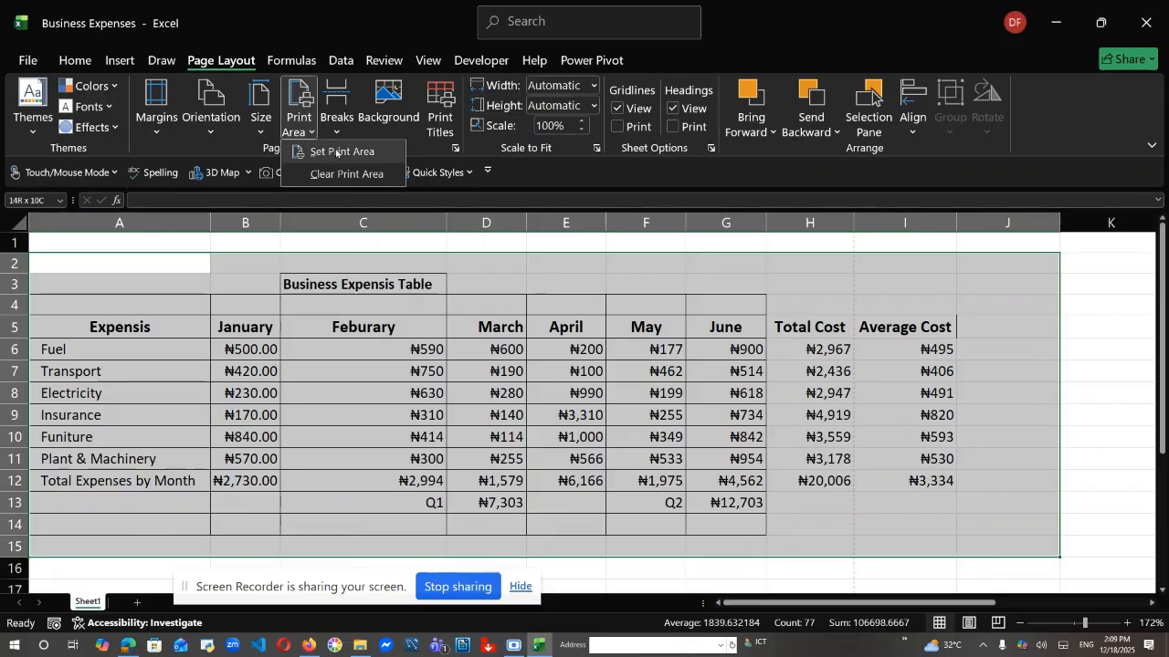
{"action": "left_click", "coordinate": [339, 152]}
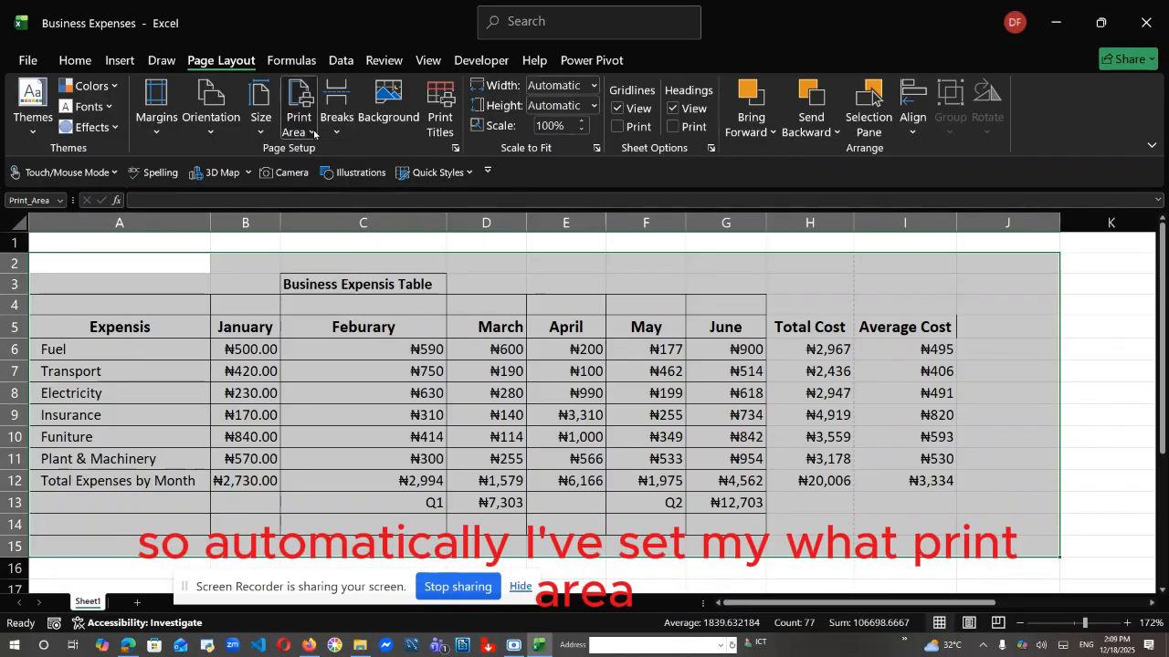
{"action": "left_click", "coordinate": [306, 131]}
{"action": "left_click", "coordinate": [320, 158]}
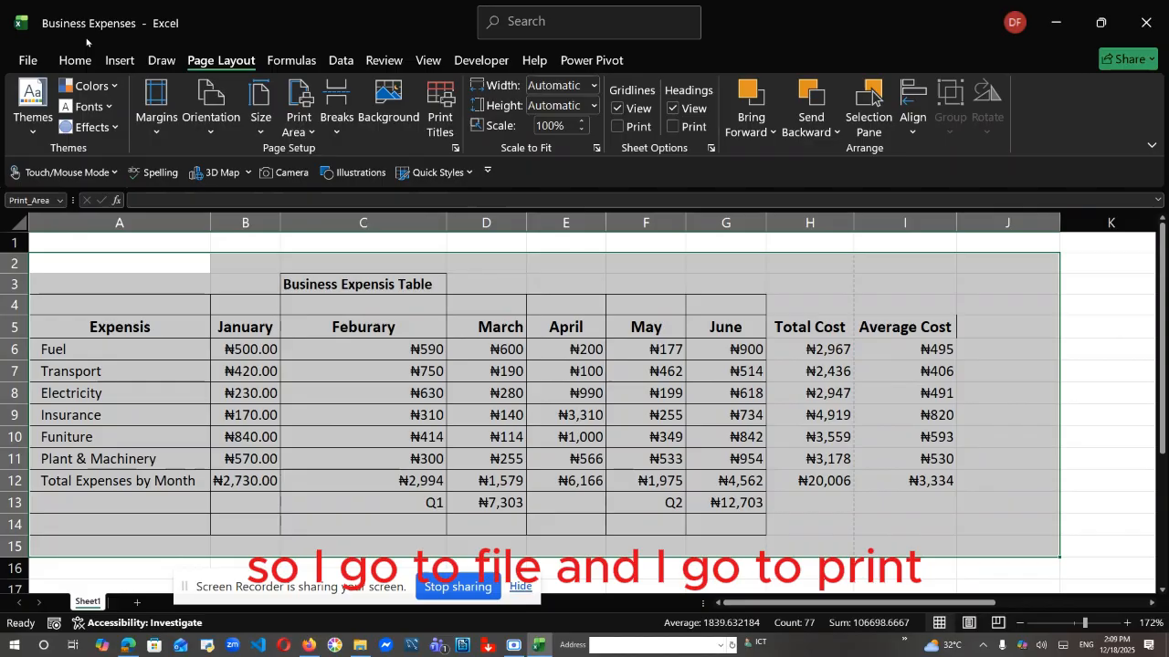
Check the expenses table in the print preview and return to the worksheet
{"action": "left_click", "coordinate": [29, 61]}
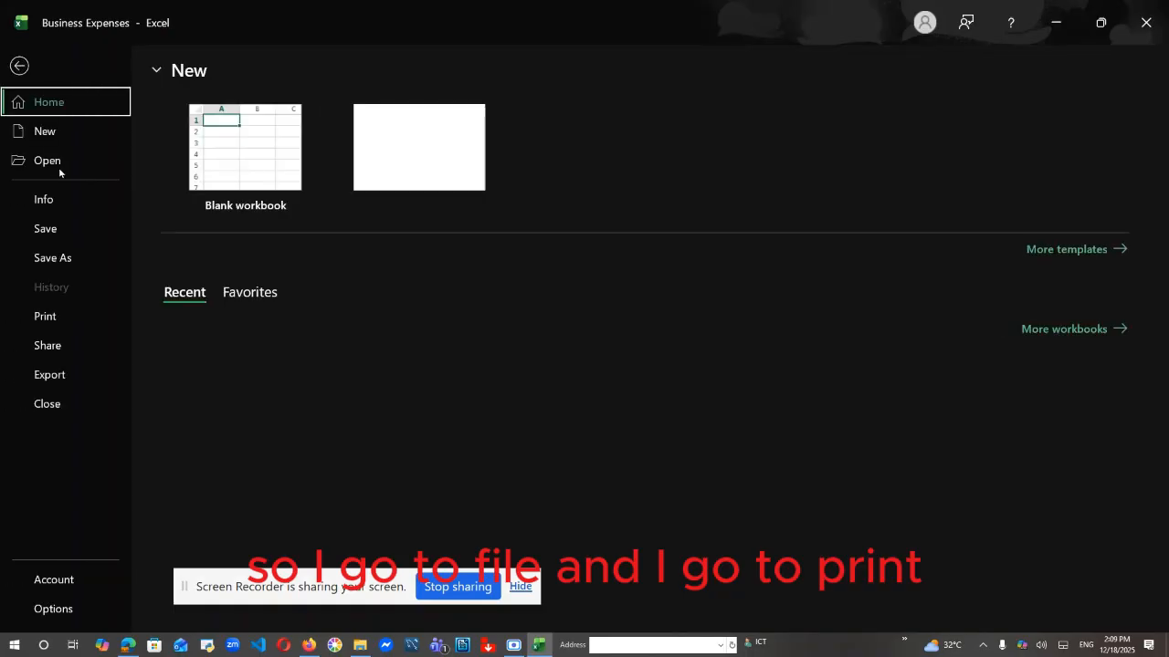
{"action": "left_click", "coordinate": [46, 317]}
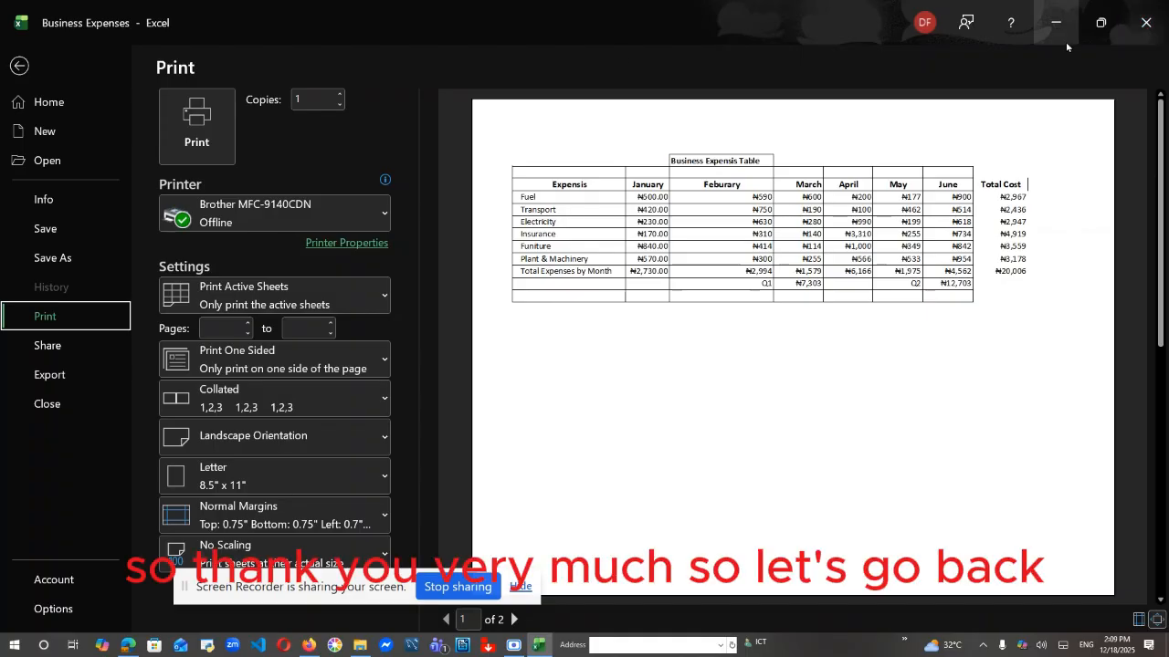
{"action": "left_click", "coordinate": [18, 65]}
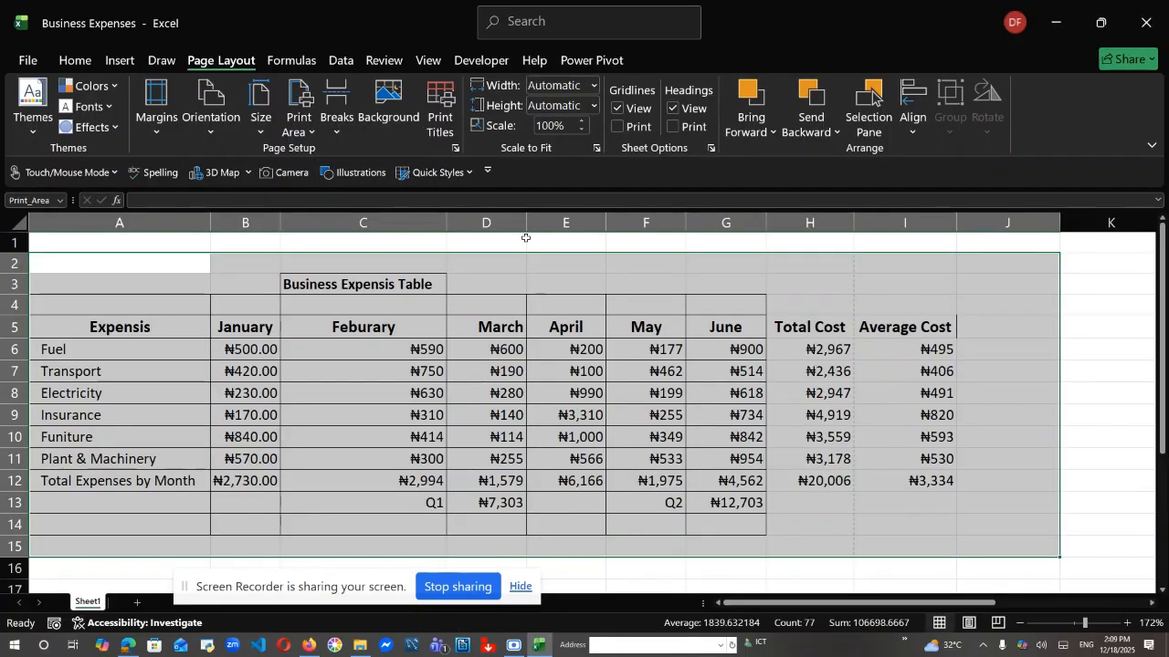
Apply all borders to the Total Cost and Average Cost columns in H4:I14
{"action": "left_click", "coordinate": [522, 242]}
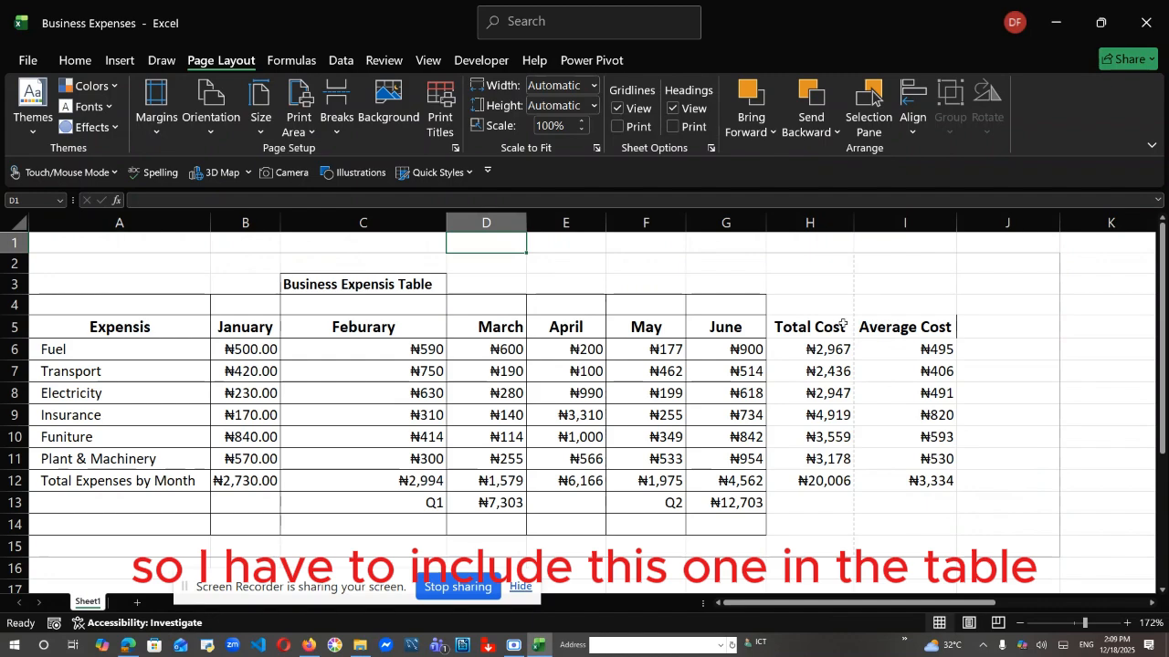
{"action": "left_click", "coordinate": [801, 311]}
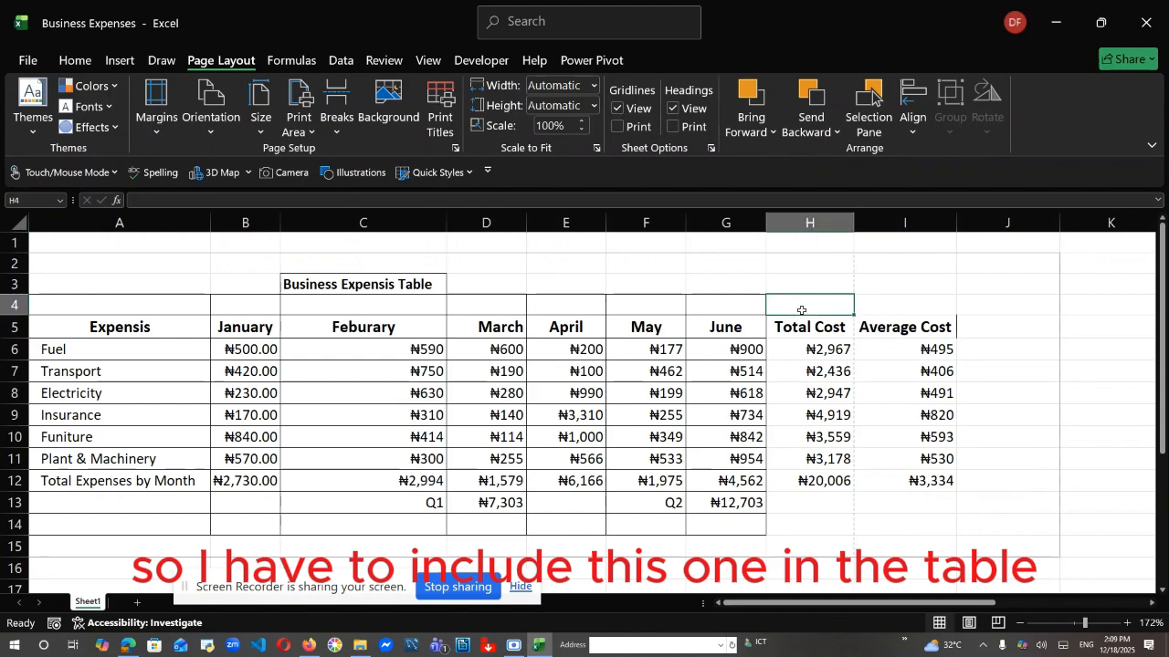
{"action": "key", "text": "shift+Down"}
{"action": "key", "text": "shift+Down"}
{"action": "key", "text": "shift+Down"}
{"action": "key", "text": "shift+Down"}
{"action": "key", "text": "shift+Down"}
{"action": "key", "text": "shift+Down"}
{"action": "key", "text": "shift+Down"}
{"action": "key", "text": "shift+Down"}
{"action": "key", "text": "shift+Down"}
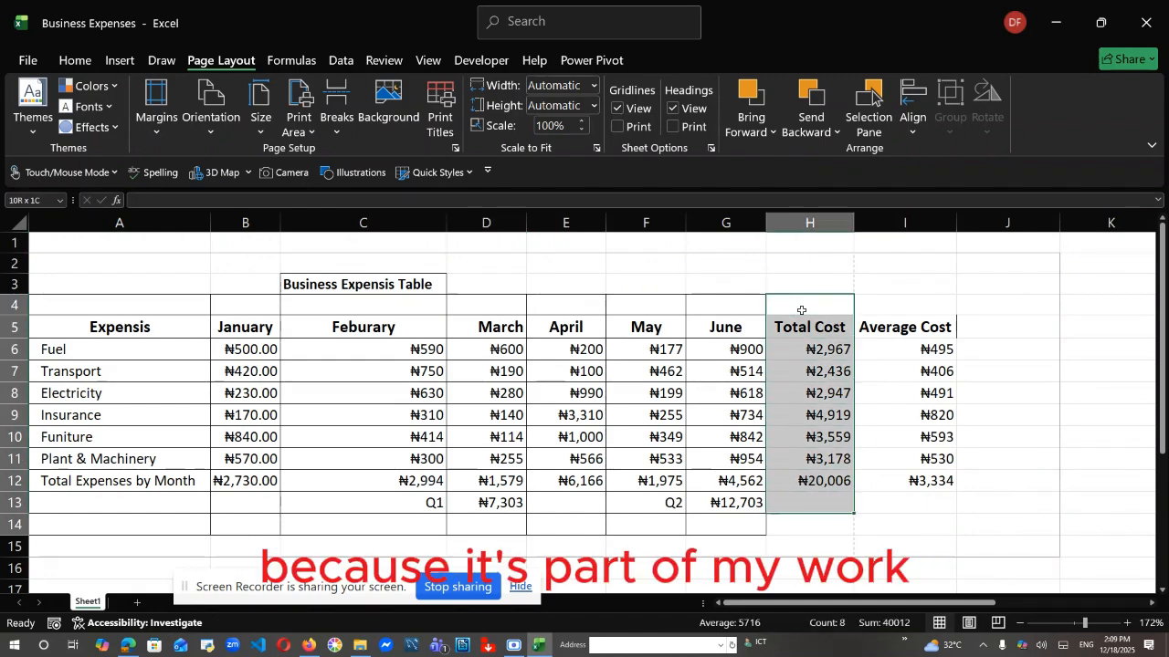
{"action": "key", "text": "shift+Down"}
{"action": "key", "text": "shift+Right"}
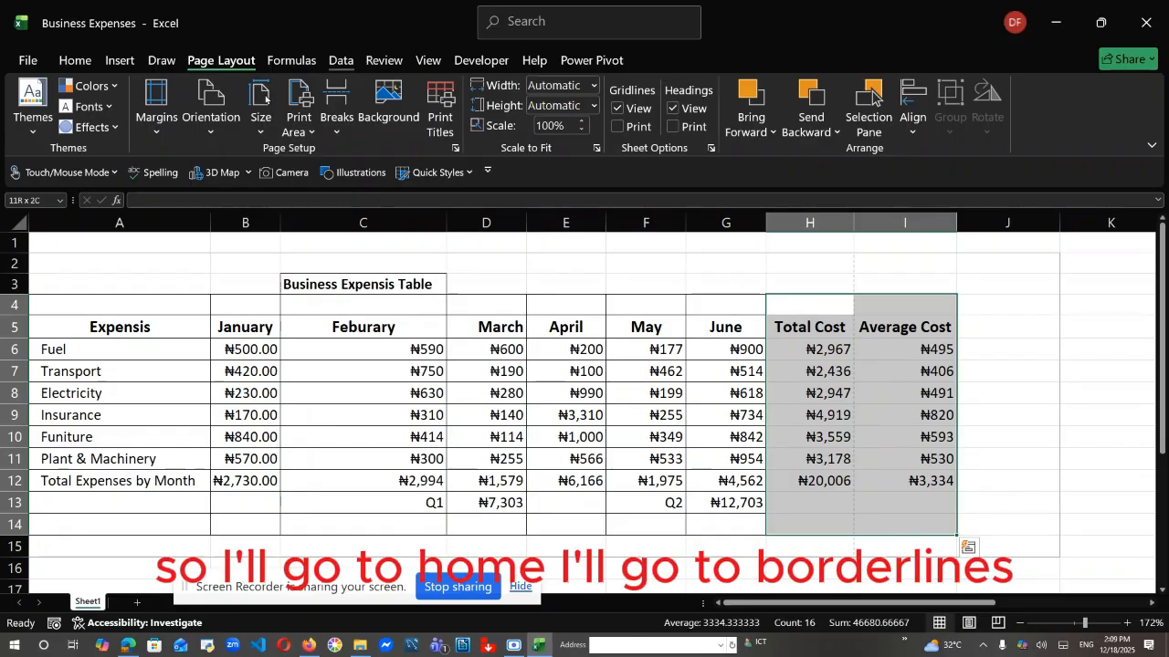
{"action": "left_click", "coordinate": [74, 64]}
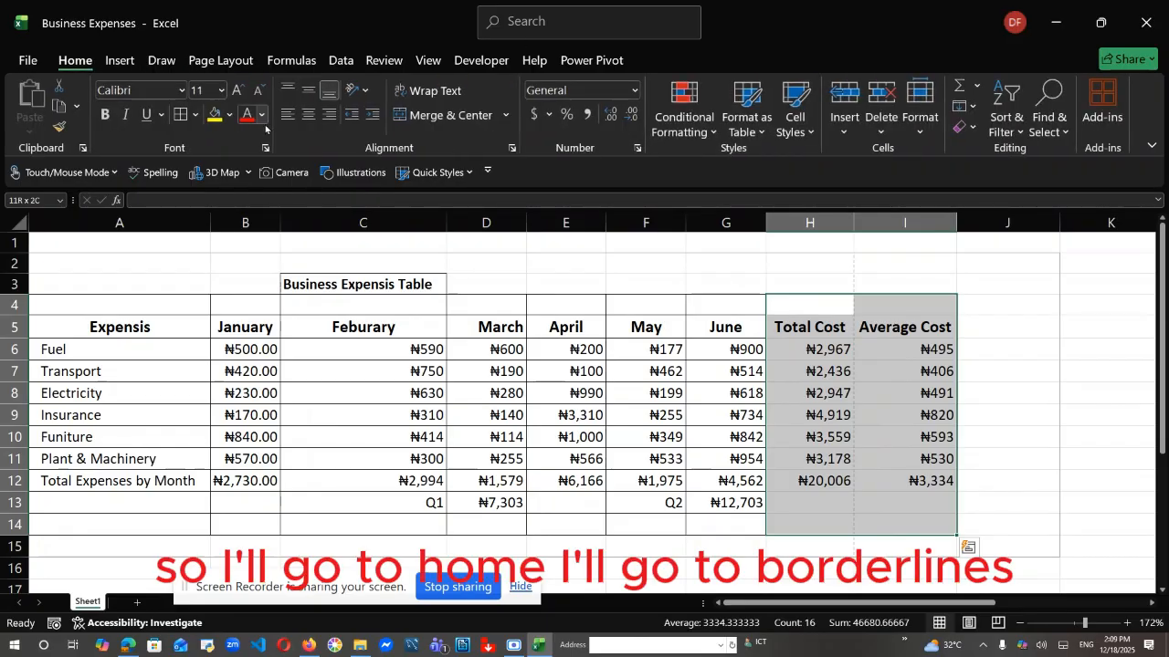
{"action": "left_click", "coordinate": [194, 118]}
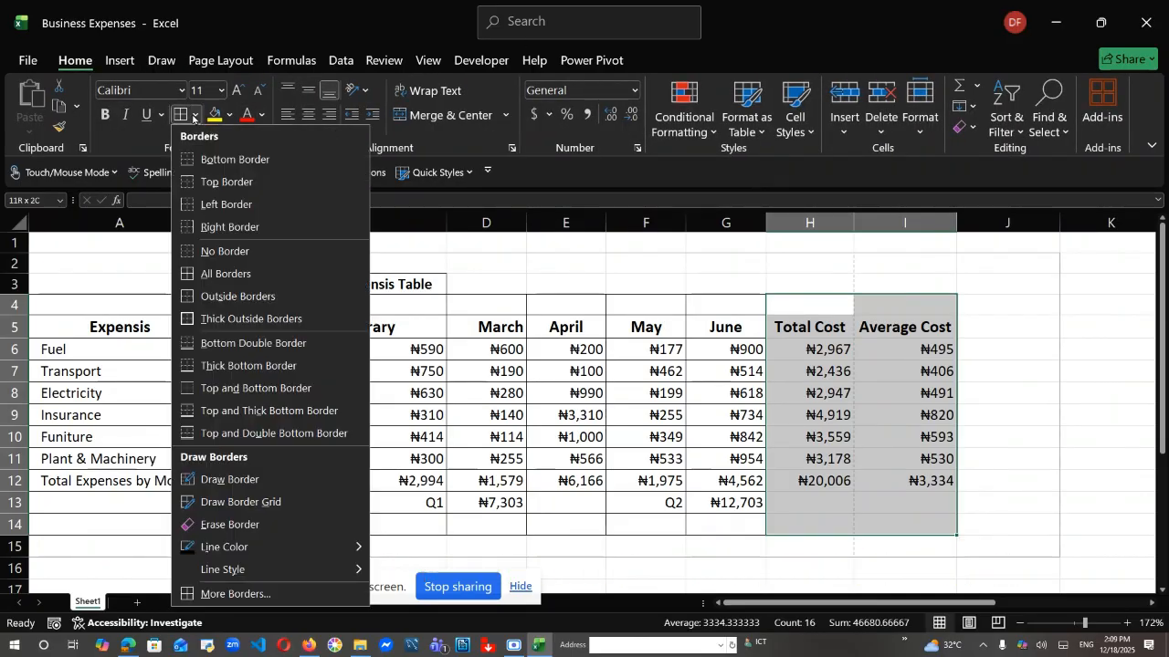
{"action": "left_click", "coordinate": [231, 274]}
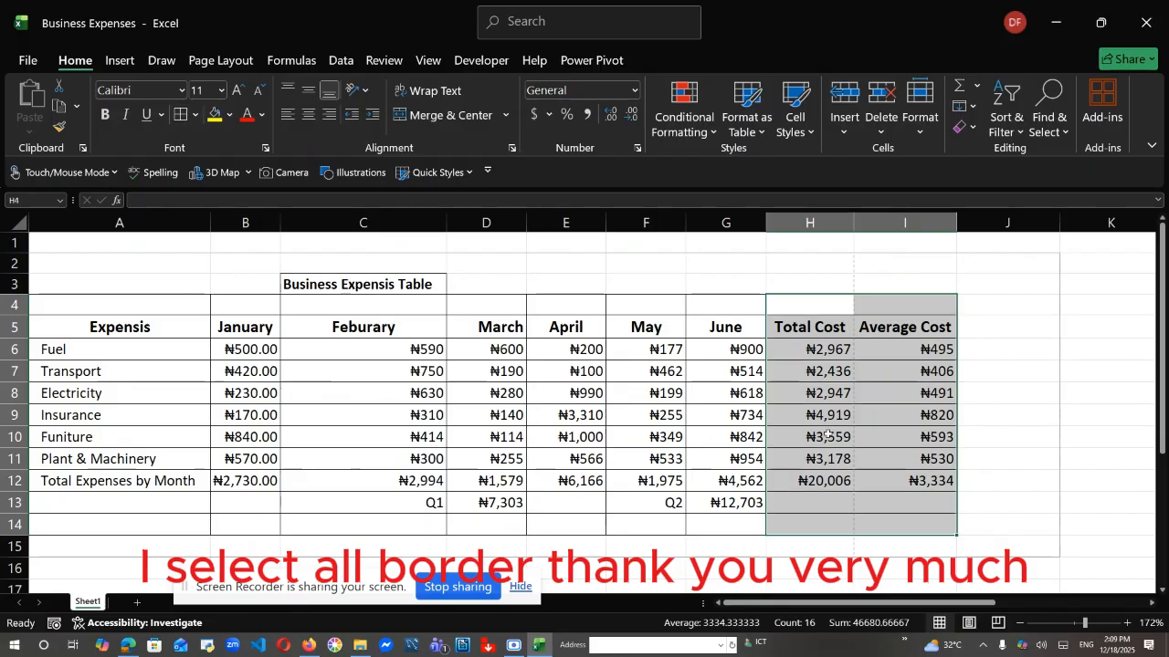
{"action": "left_click", "coordinate": [984, 396]}
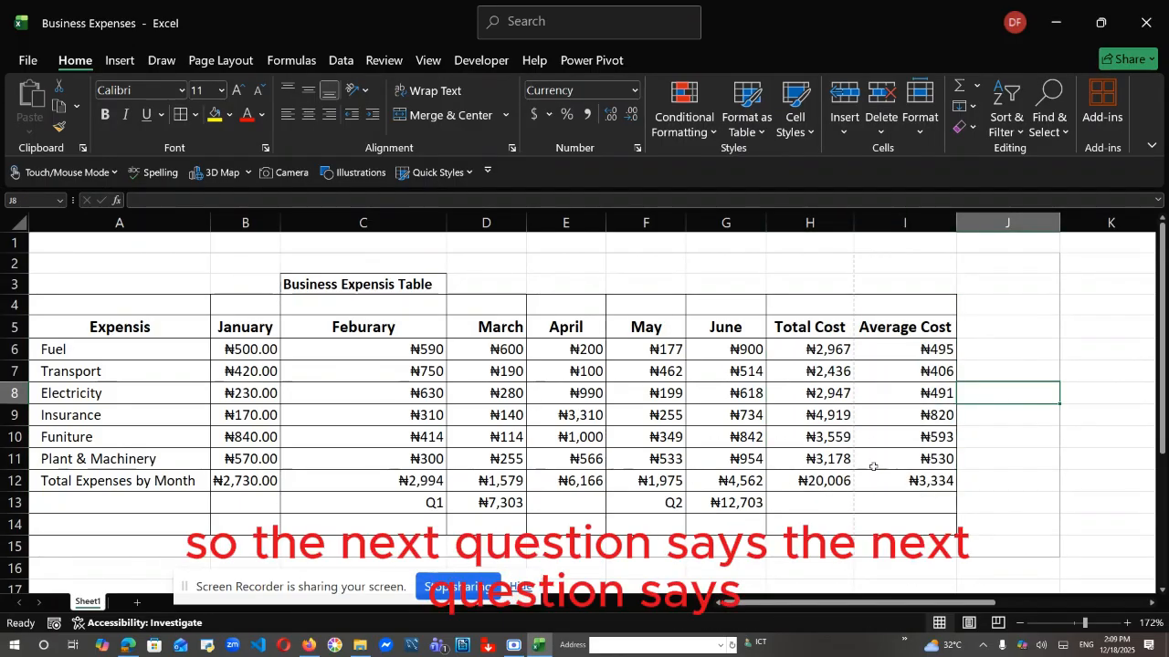
Center the table header values in A5:I5, from the expense heading through Average Cost
{"action": "left_click_drag", "start_coordinate": [948, 604], "coordinate": [1130, 395]}
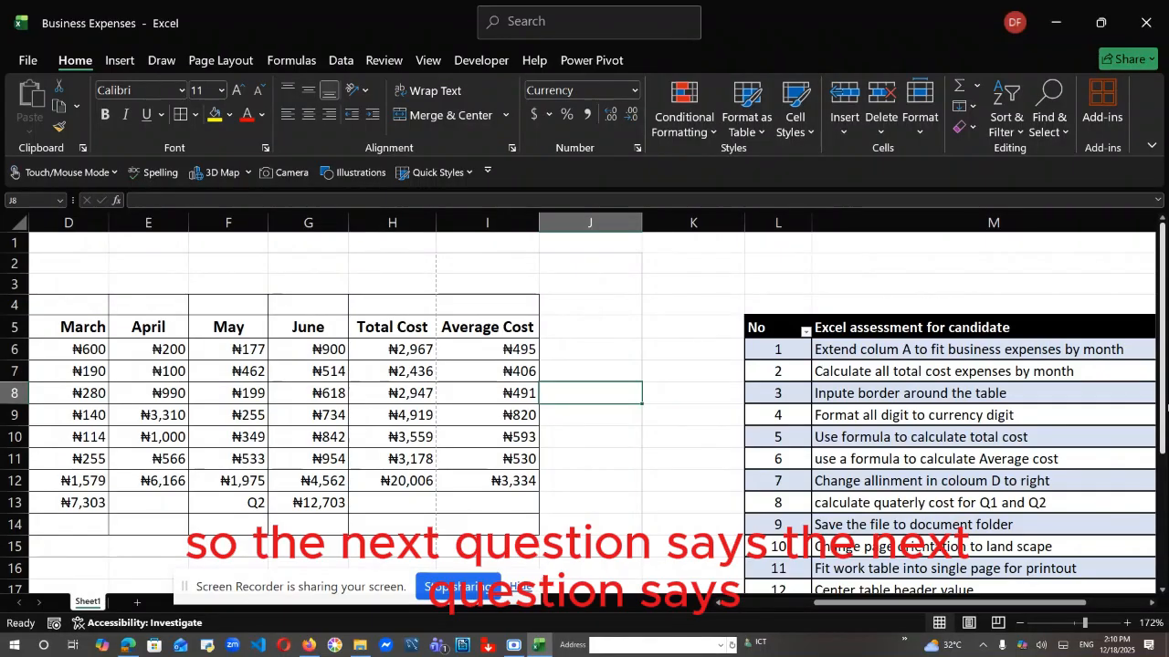
{"action": "left_click_drag", "start_coordinate": [1161, 438], "coordinate": [1154, 560]}
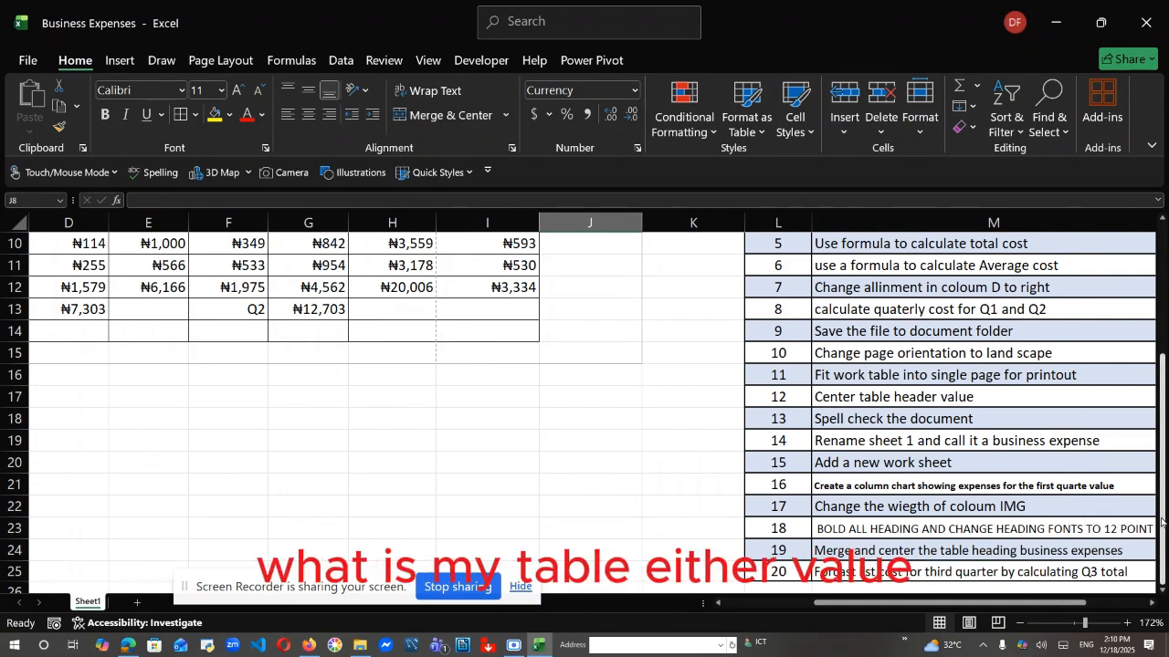
{"action": "scroll", "coordinate": [983, 610], "scroll_direction": "left", "scroll_amount": 3}
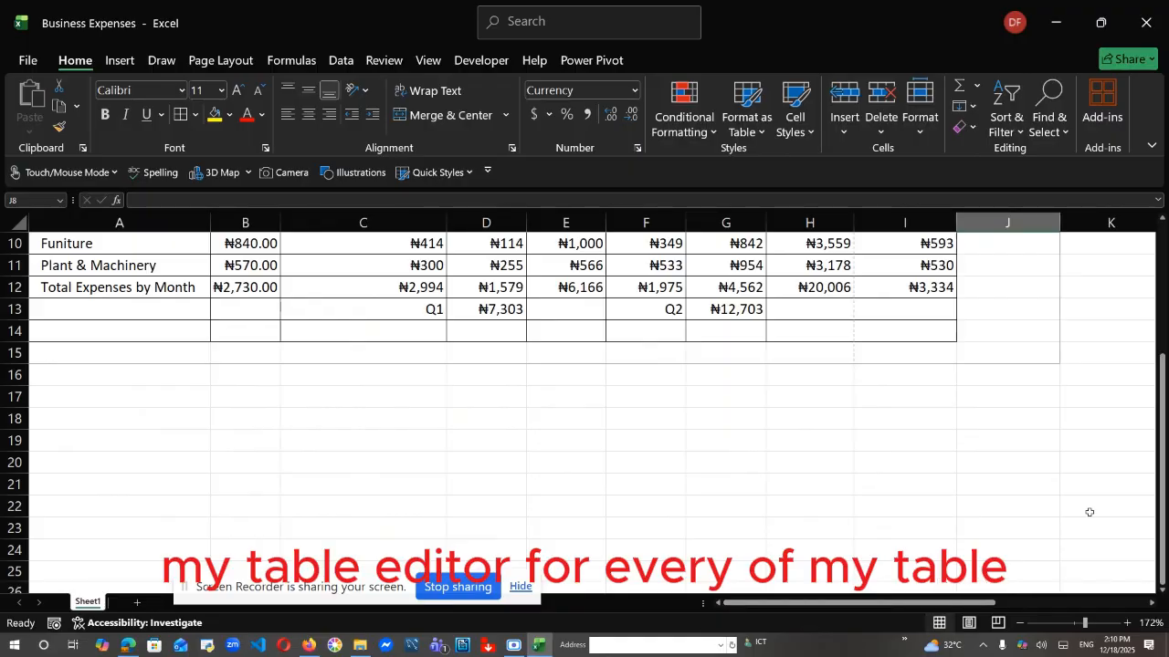
{"action": "left_click_drag", "start_coordinate": [1157, 469], "coordinate": [1158, 341]}
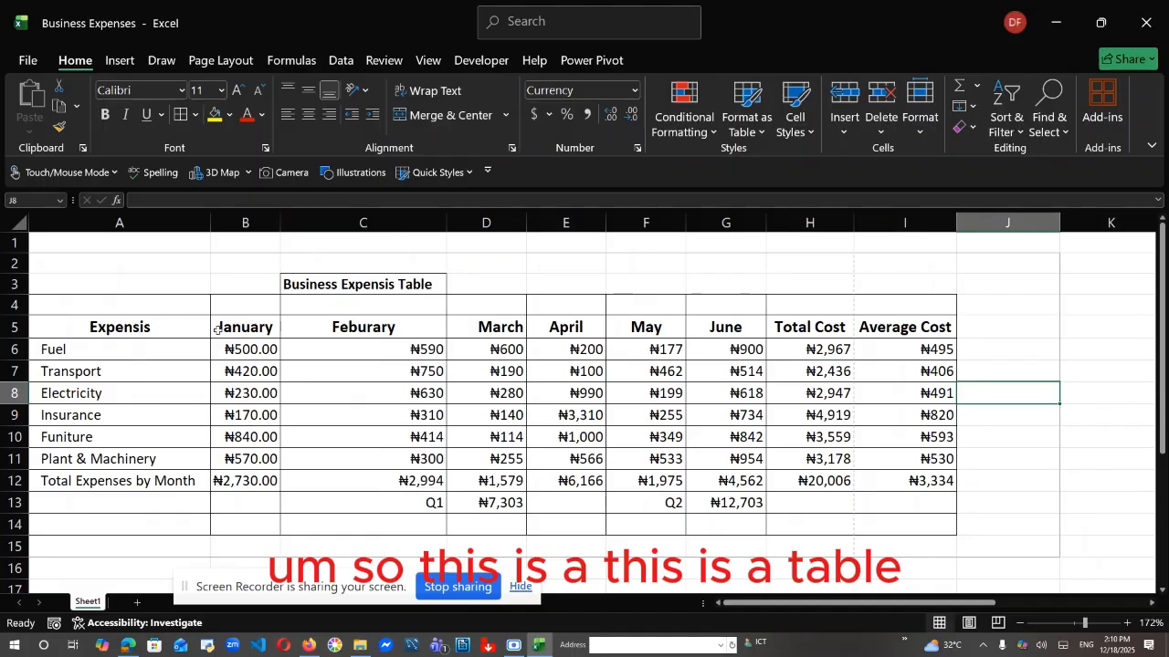
{"action": "left_click", "coordinate": [142, 327]}
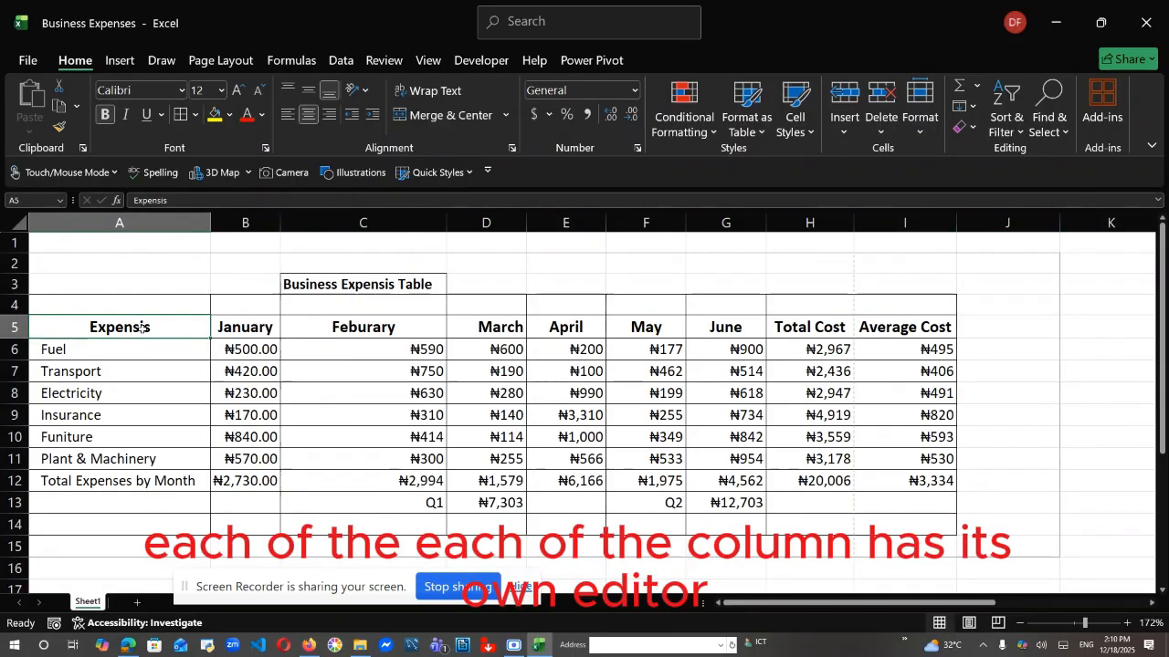
{"action": "key", "text": "shift+Right"}
{"action": "key", "text": "shift+Right"}
{"action": "key", "text": "shift+Right"}
{"action": "key", "text": "shift+Right"}
{"action": "key", "text": "shift+Right"}
{"action": "key", "text": "shift+Right"}
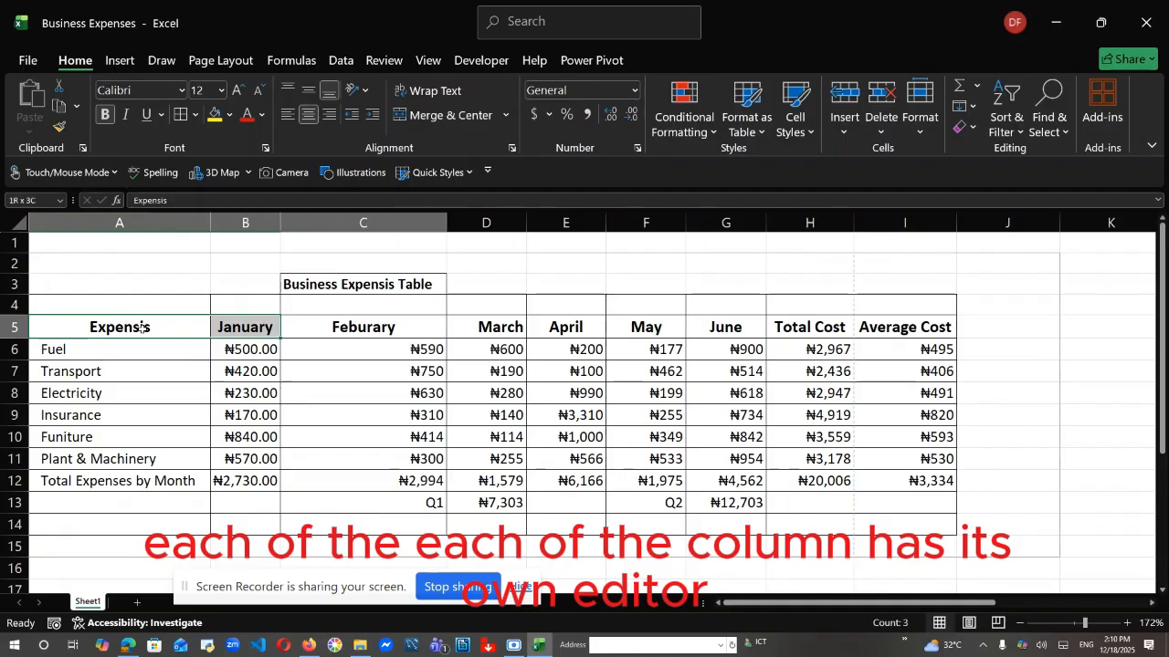
{"action": "key", "text": "shift+Right"}
{"action": "key", "text": "shift+Right"}
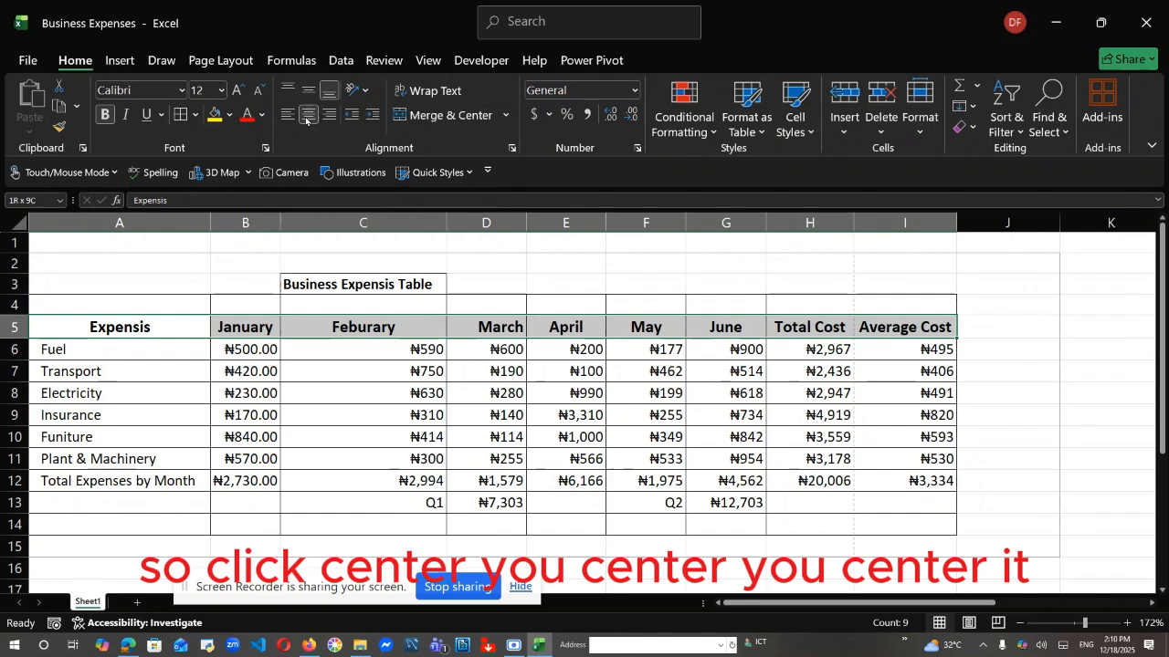
{"action": "left_click", "coordinate": [307, 117]}
{"action": "left_click", "coordinate": [307, 117]}
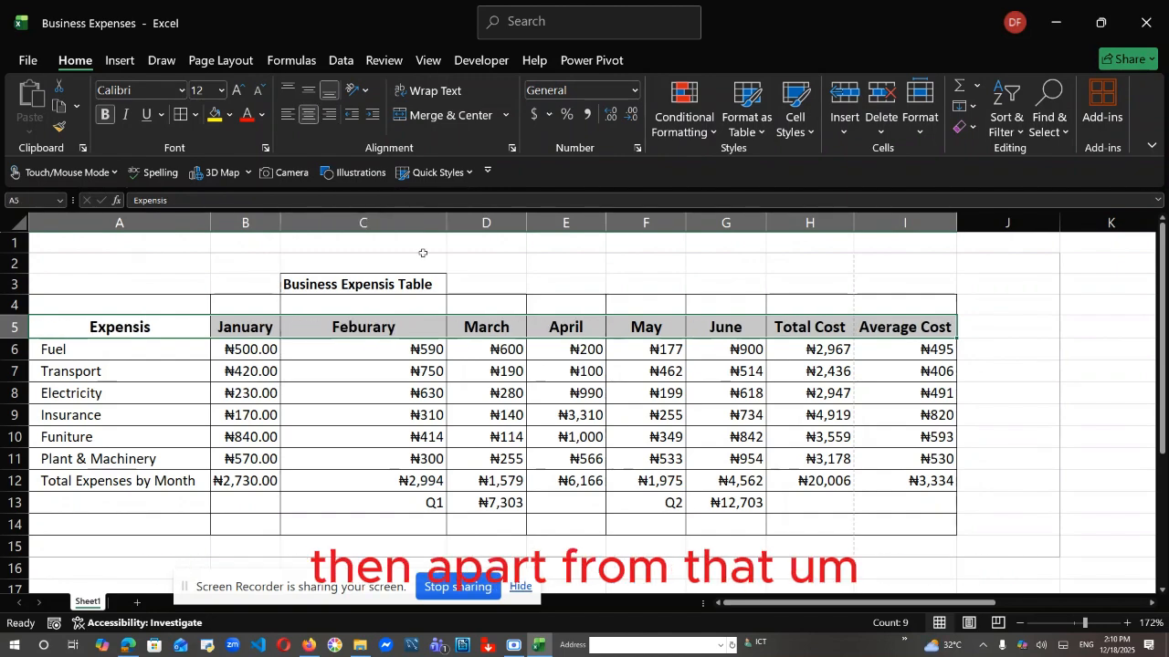
Middle-align the header cells A5:I5 vertically and center the table title row A3:I3 horizontally
{"action": "left_click", "coordinate": [310, 95]}
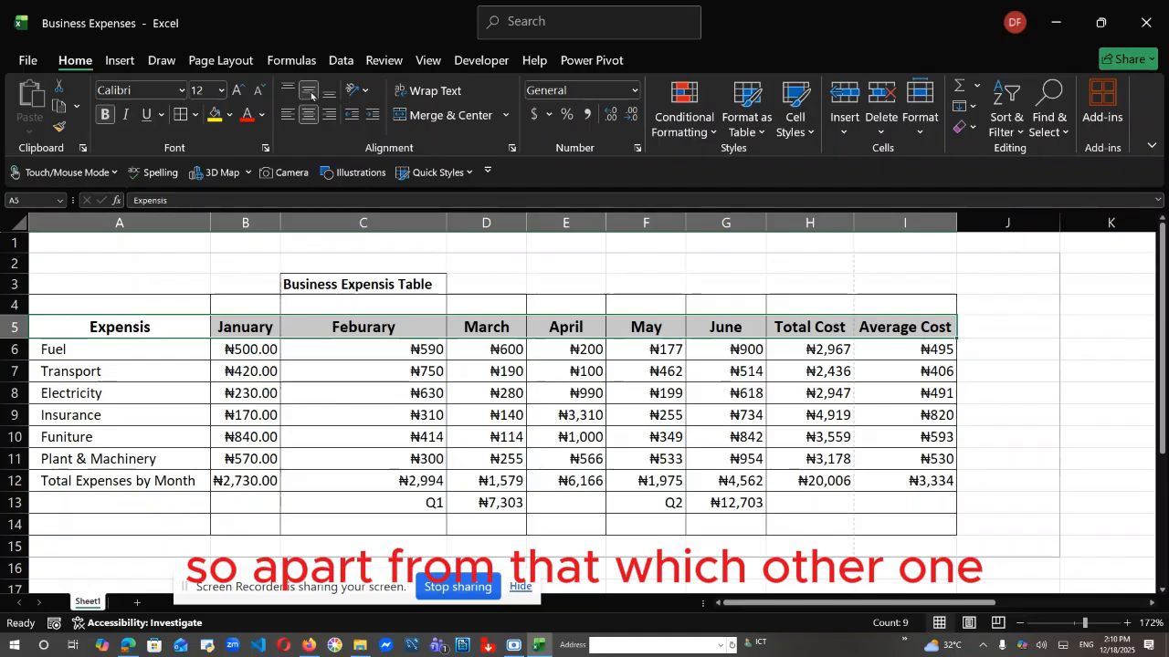
{"action": "left_click", "coordinate": [387, 283]}
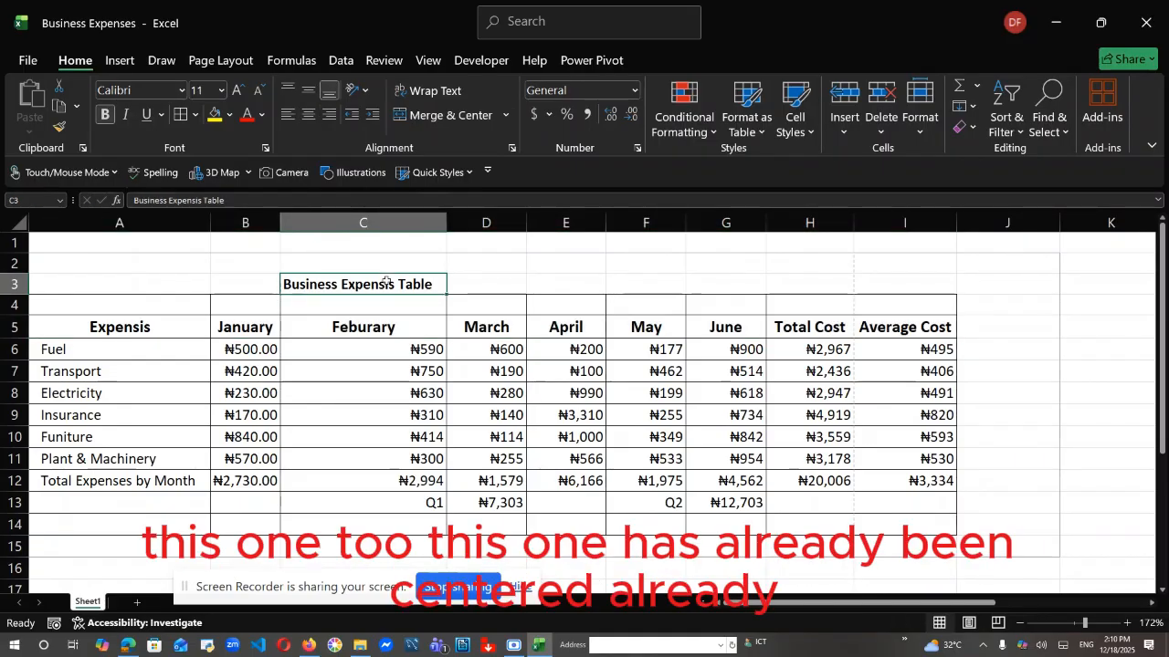
{"action": "left_click", "coordinate": [115, 293]}
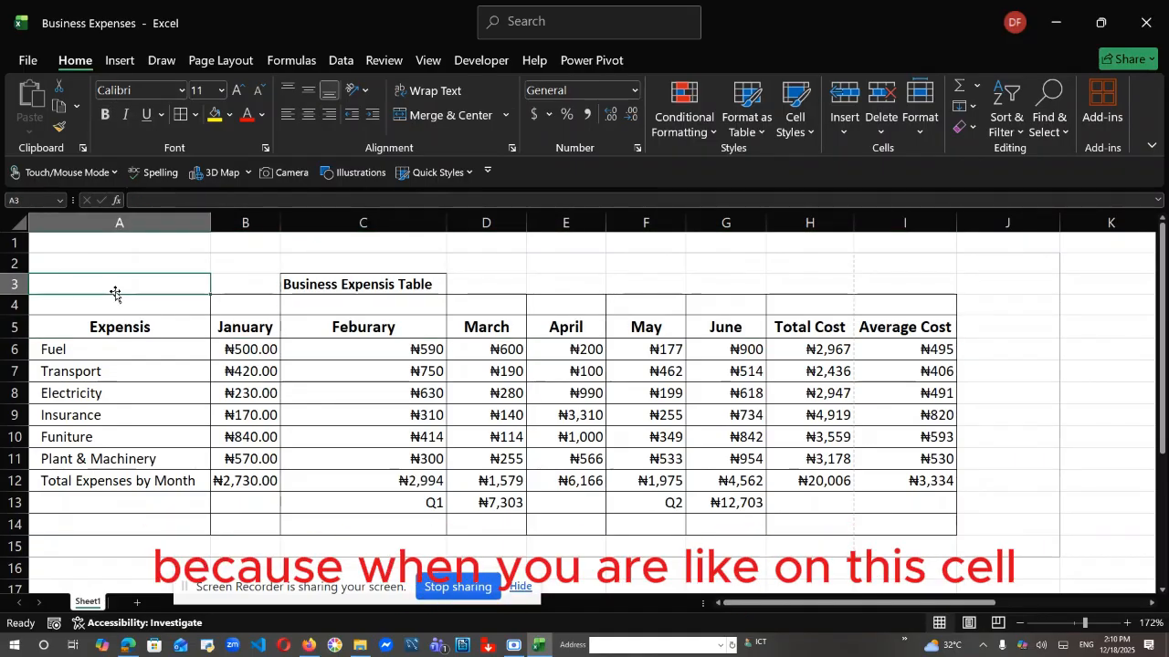
{"action": "key", "text": "shift+Right"}
{"action": "key", "text": "shift+Right"}
{"action": "key", "text": "shift+Right"}
{"action": "key", "text": "shift+Right"}
{"action": "key", "text": "shift+Right"}
{"action": "key", "text": "shift+Right"}
{"action": "key", "text": "shift+Right"}
{"action": "key", "text": "shift+Right"}
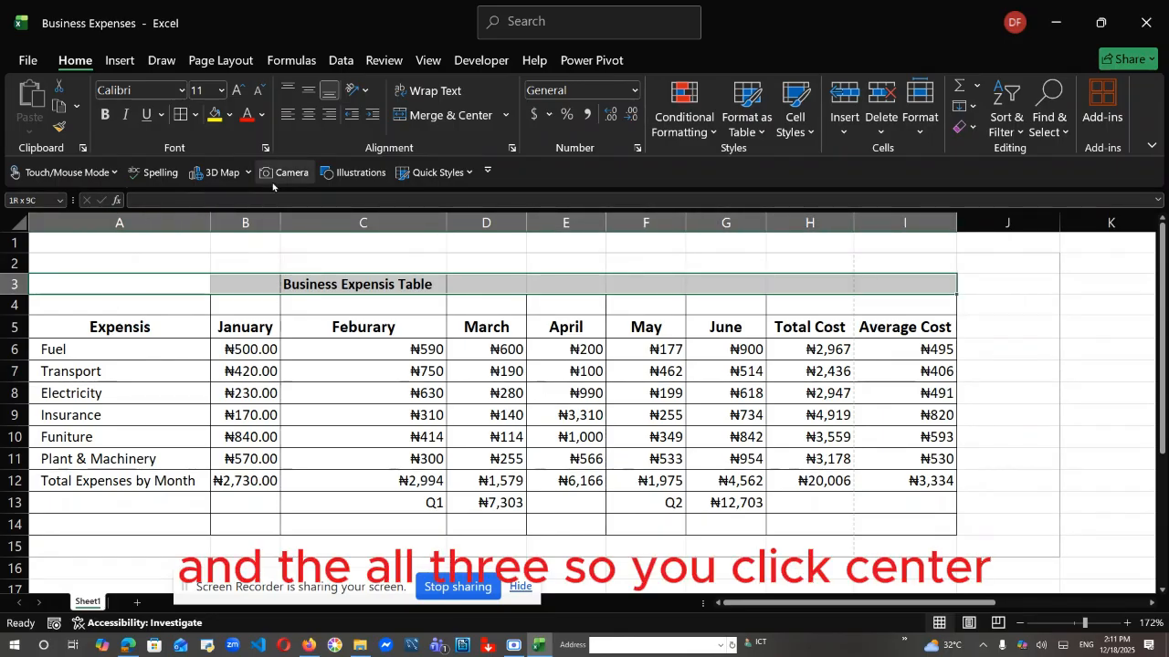
{"action": "left_click", "coordinate": [309, 124]}
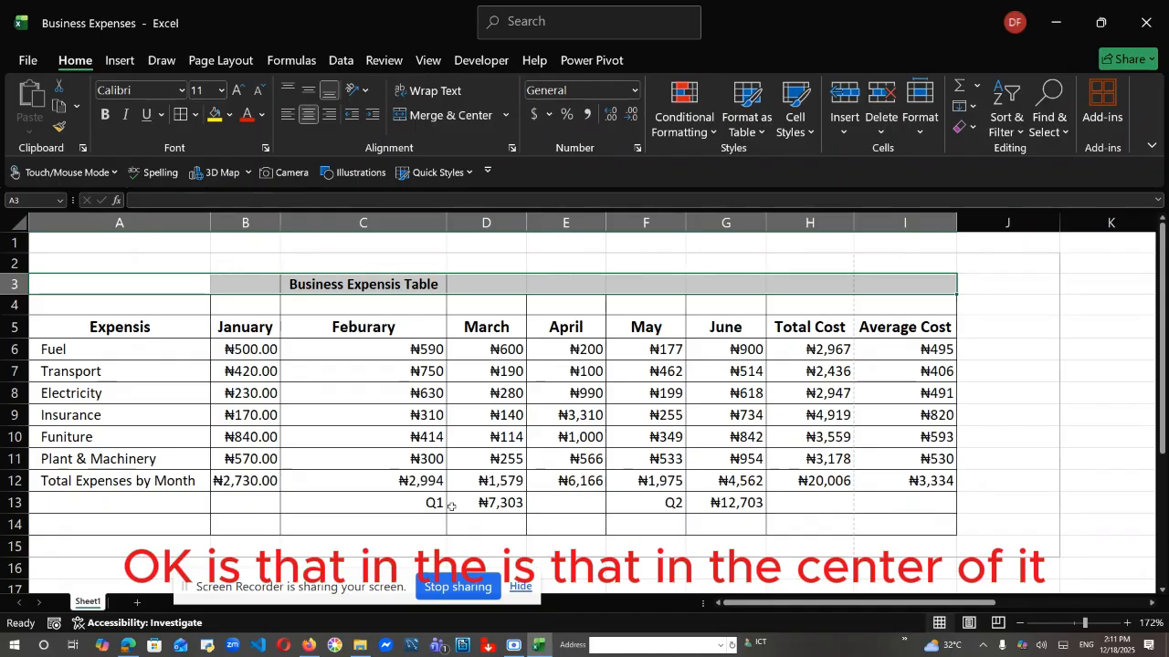
{"action": "left_click", "coordinate": [687, 566]}
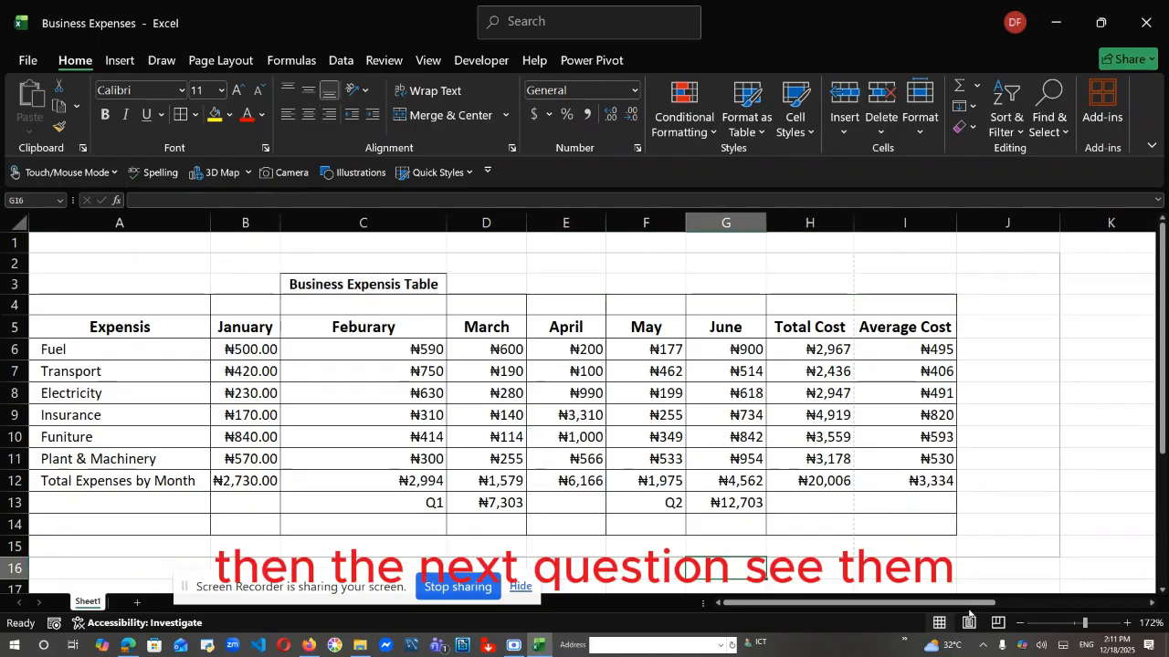
For task 13, start a spell check of the sheet and AutoCorrect "Center" in M17 to the suggestion "Scenter"
{"action": "left_click_drag", "start_coordinate": [971, 603], "coordinate": [1115, 603]}
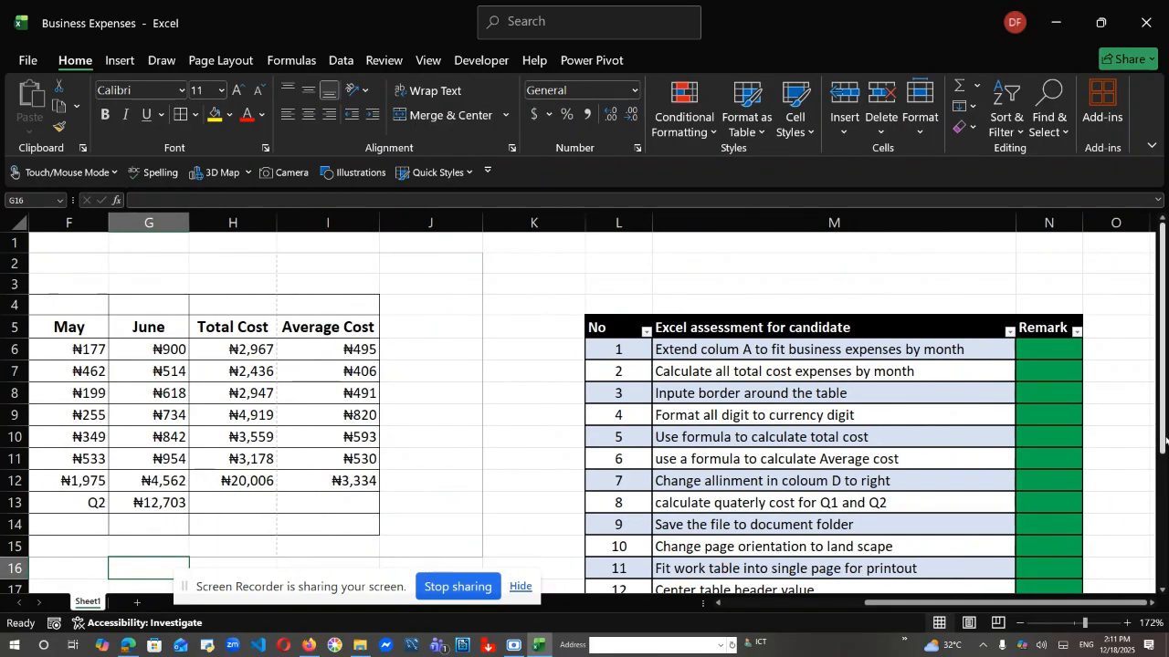
{"action": "left_click_drag", "start_coordinate": [1165, 441], "coordinate": [1165, 572]}
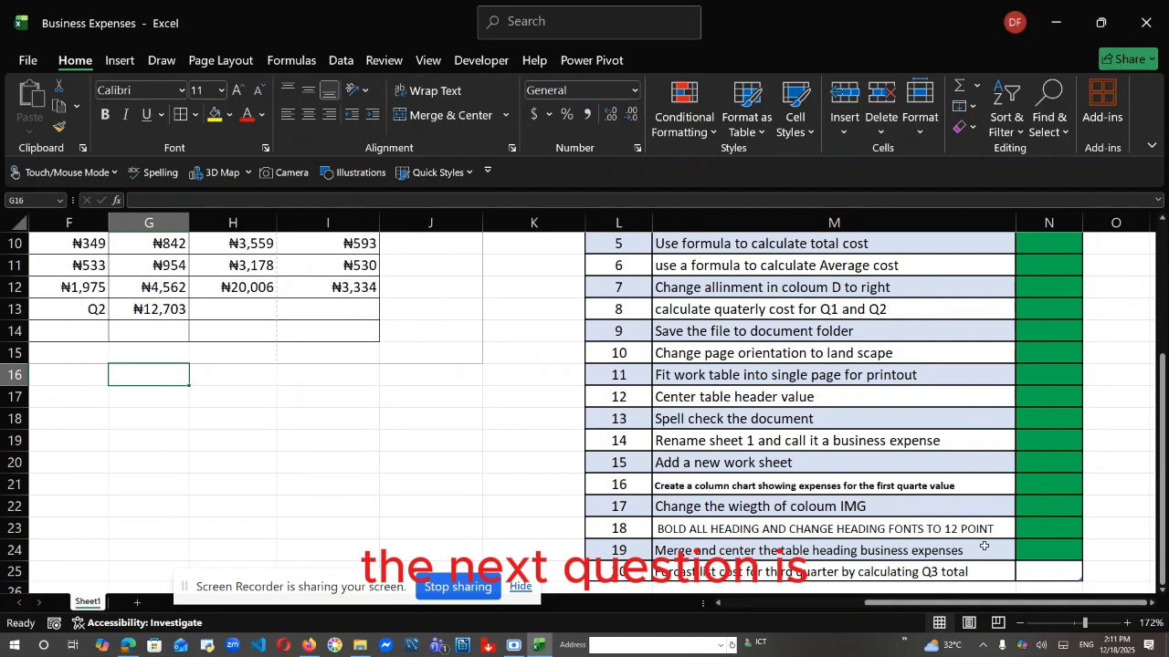
{"action": "left_click_drag", "start_coordinate": [1062, 606], "coordinate": [1099, 607]}
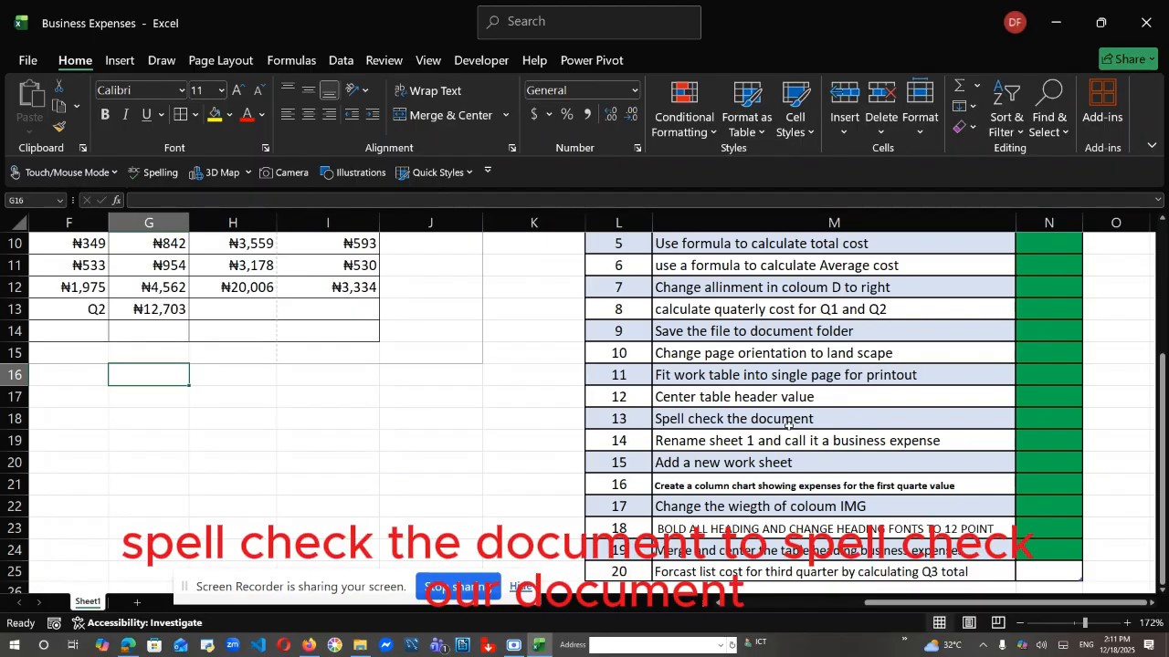
{"action": "left_click_drag", "start_coordinate": [990, 603], "coordinate": [830, 613]}
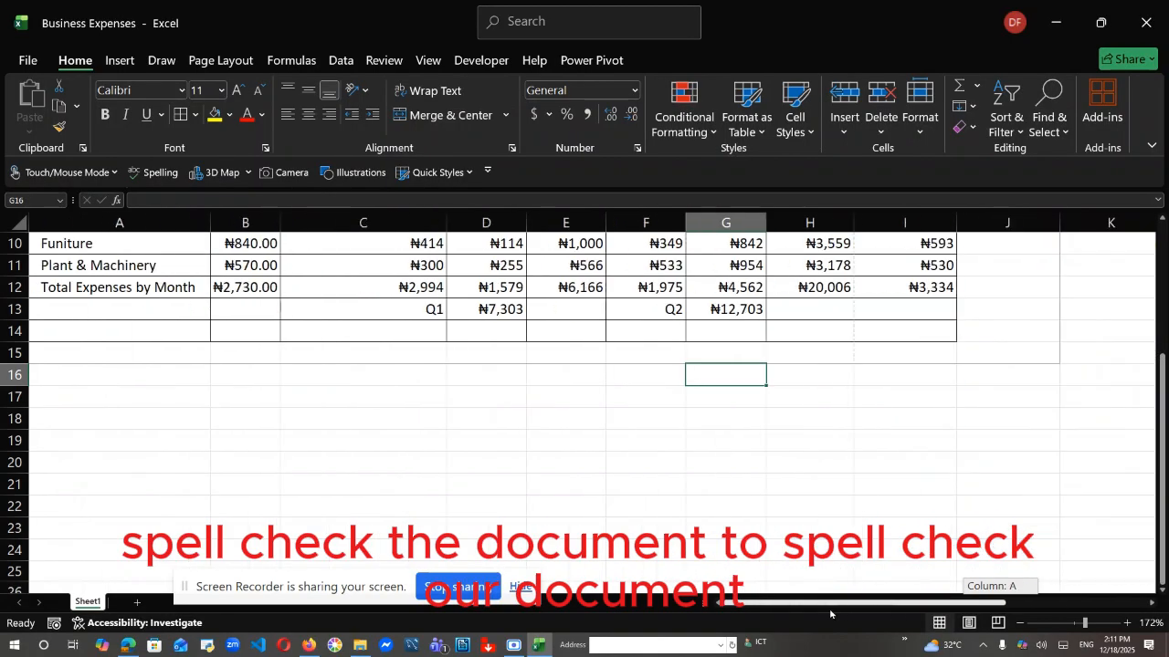
{"action": "scroll", "coordinate": [584, 366], "scroll_direction": "up", "scroll_amount": 3}
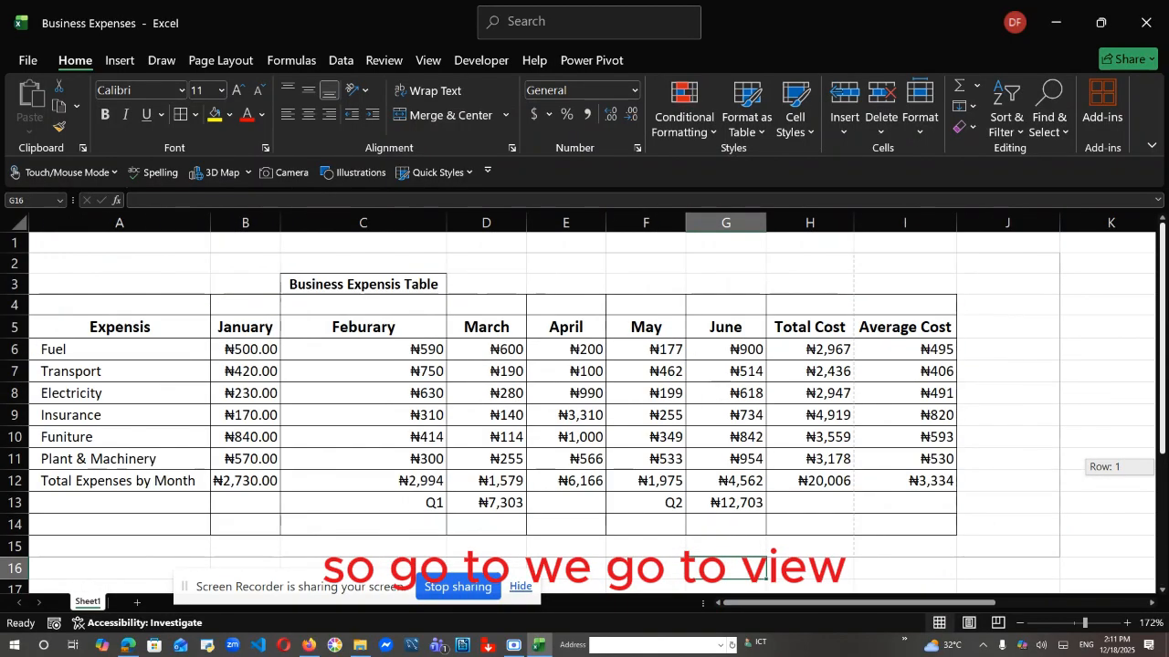
{"action": "left_click", "coordinate": [428, 61]}
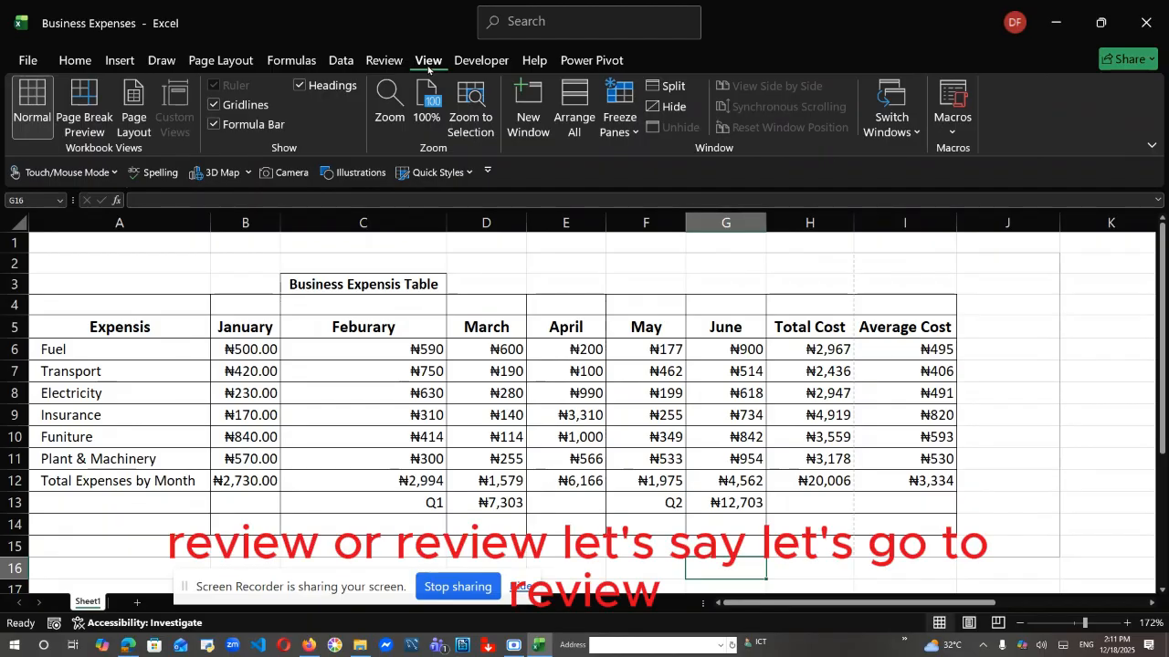
{"action": "left_click", "coordinate": [385, 63]}
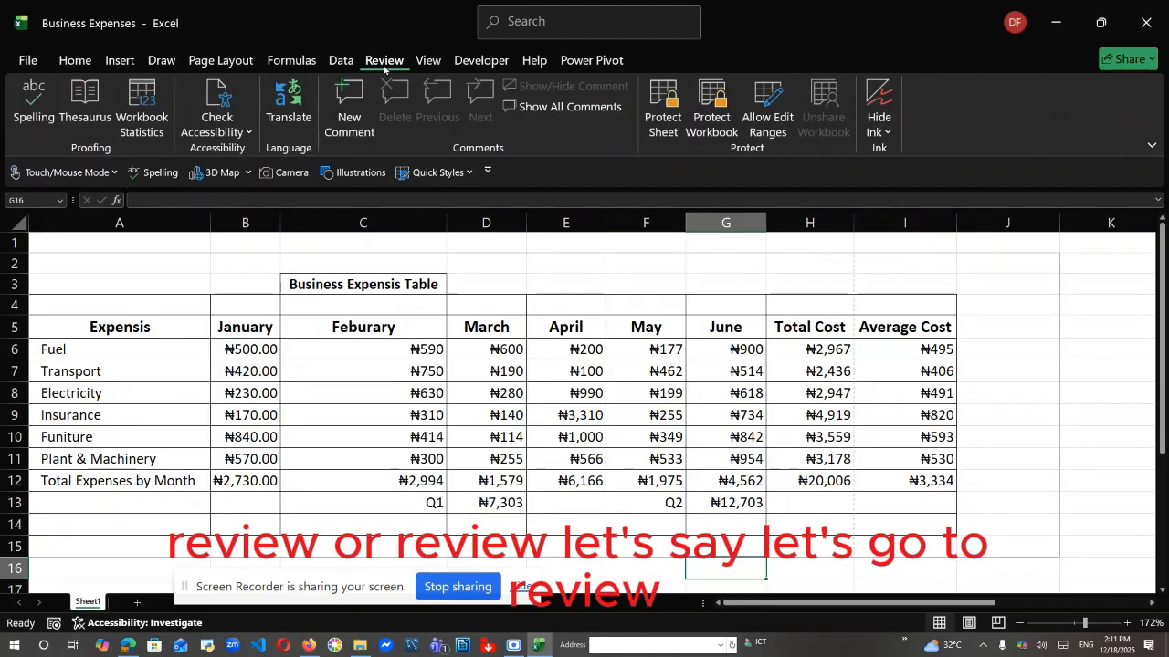
{"action": "left_click", "coordinate": [33, 103]}
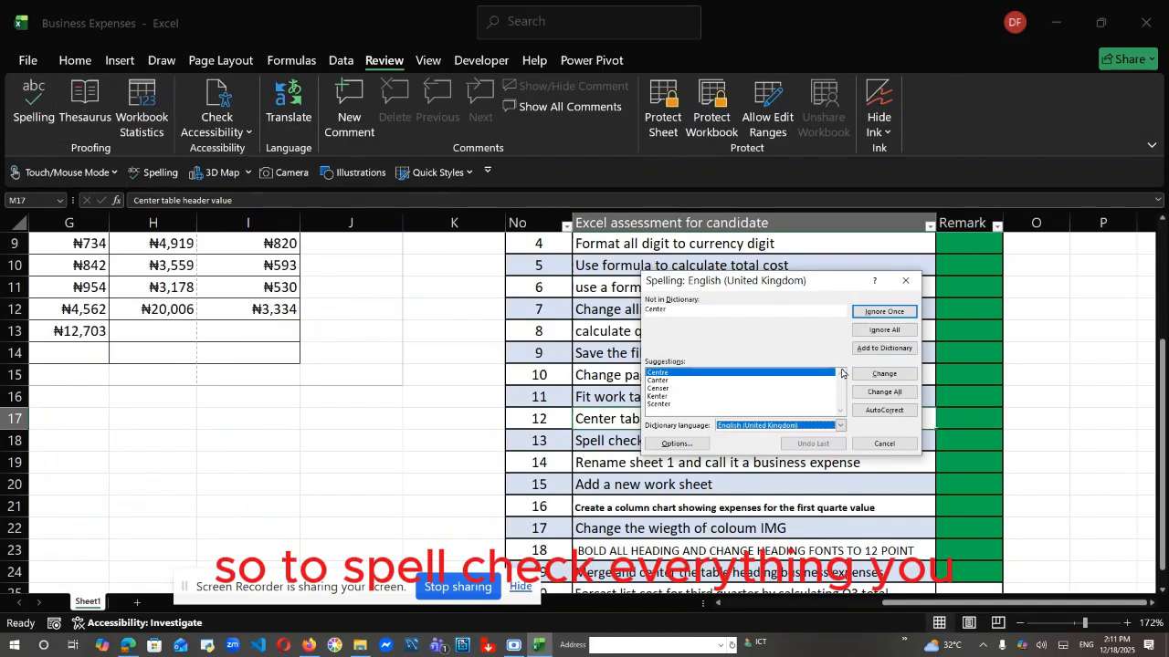
{"action": "left_click", "coordinate": [844, 392]}
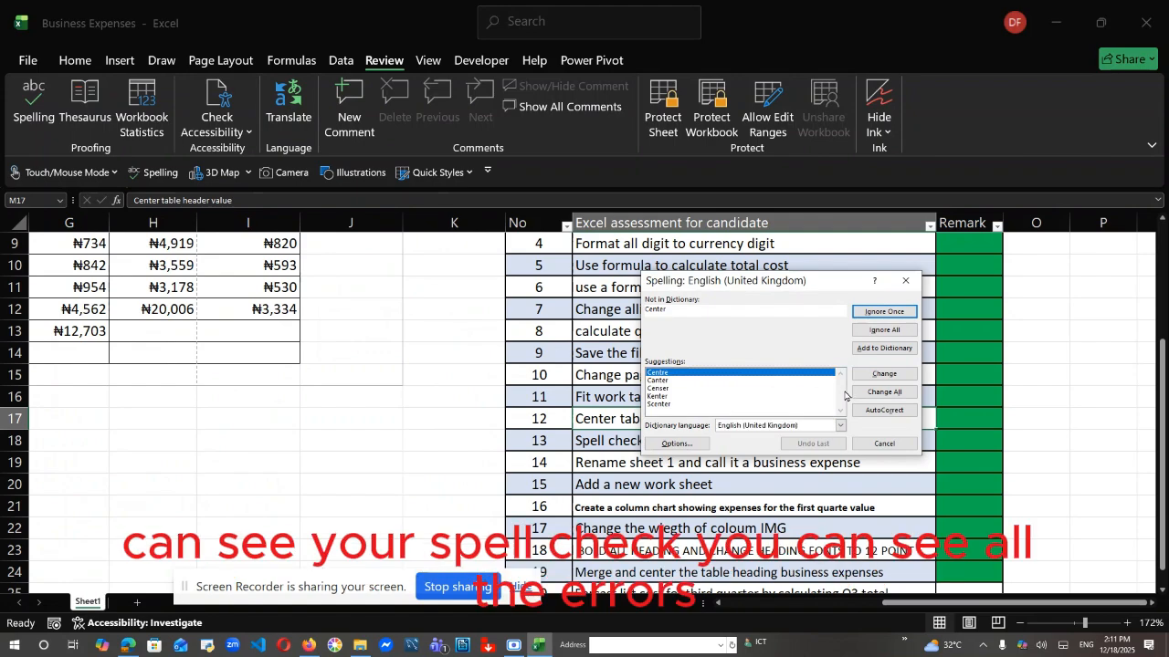
{"action": "left_click", "coordinate": [844, 409]}
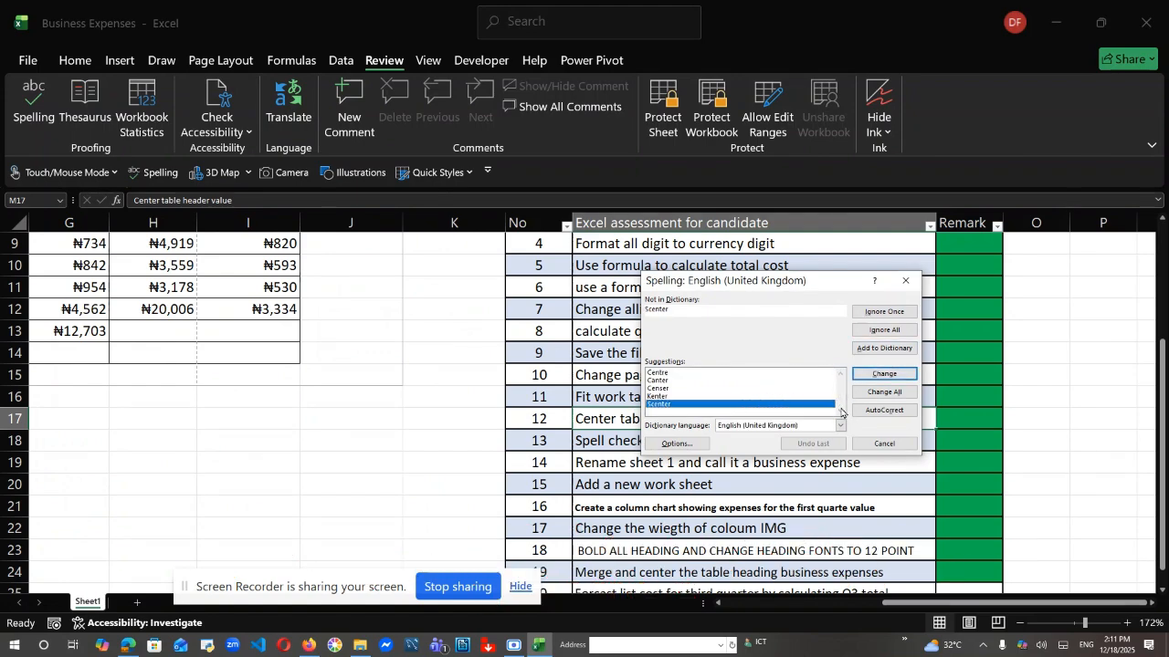
{"action": "mouse_move", "coordinate": [841, 410]}
{"action": "left_mouse_down"}
{"action": "mouse_move", "coordinate": [840, 374]}
{"action": "mouse_move", "coordinate": [841, 422]}
{"action": "left_mouse_up"}
{"action": "left_click", "coordinate": [880, 410]}
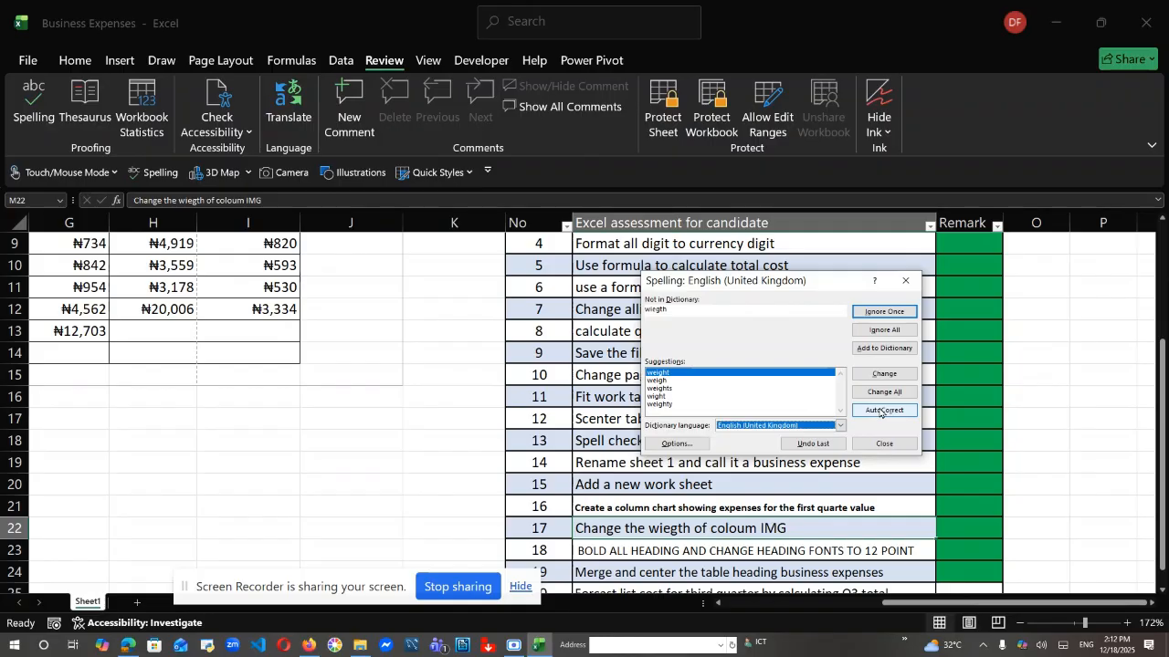
AutoCorrect the misspellings in tasks 17, 19 and 20 to "weight", "colour", "centre" and "Forecast"
{"action": "left_click", "coordinate": [880, 411]}
{"action": "left_click", "coordinate": [880, 411]}
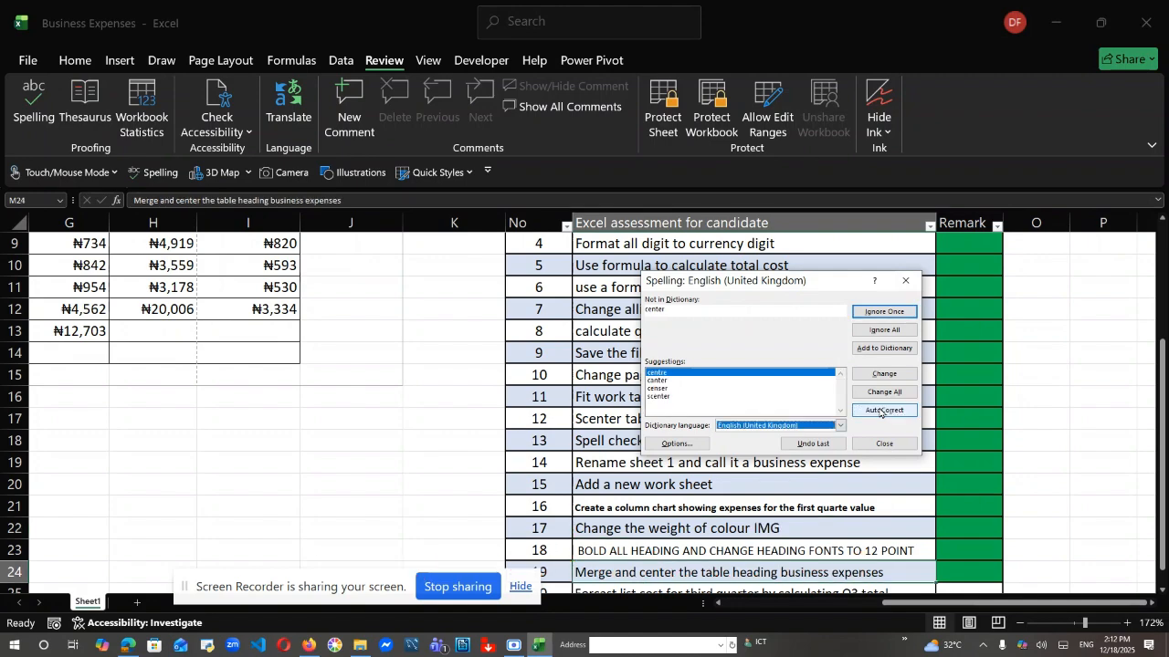
{"action": "left_click", "coordinate": [880, 411]}
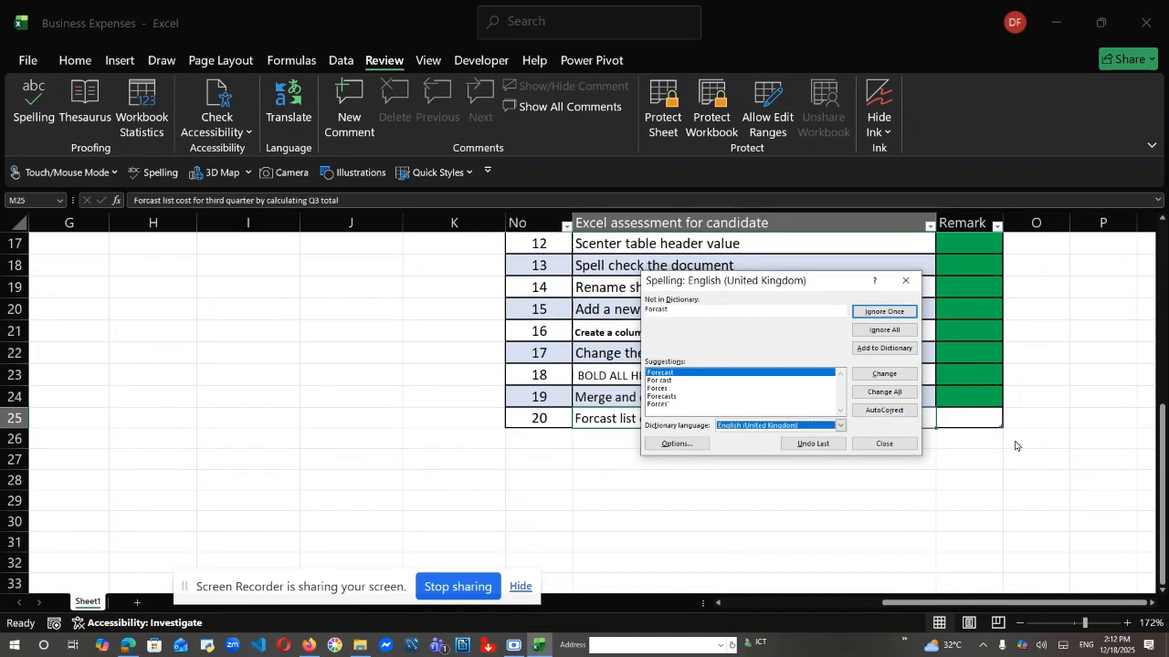
{"action": "left_click", "coordinate": [894, 413]}
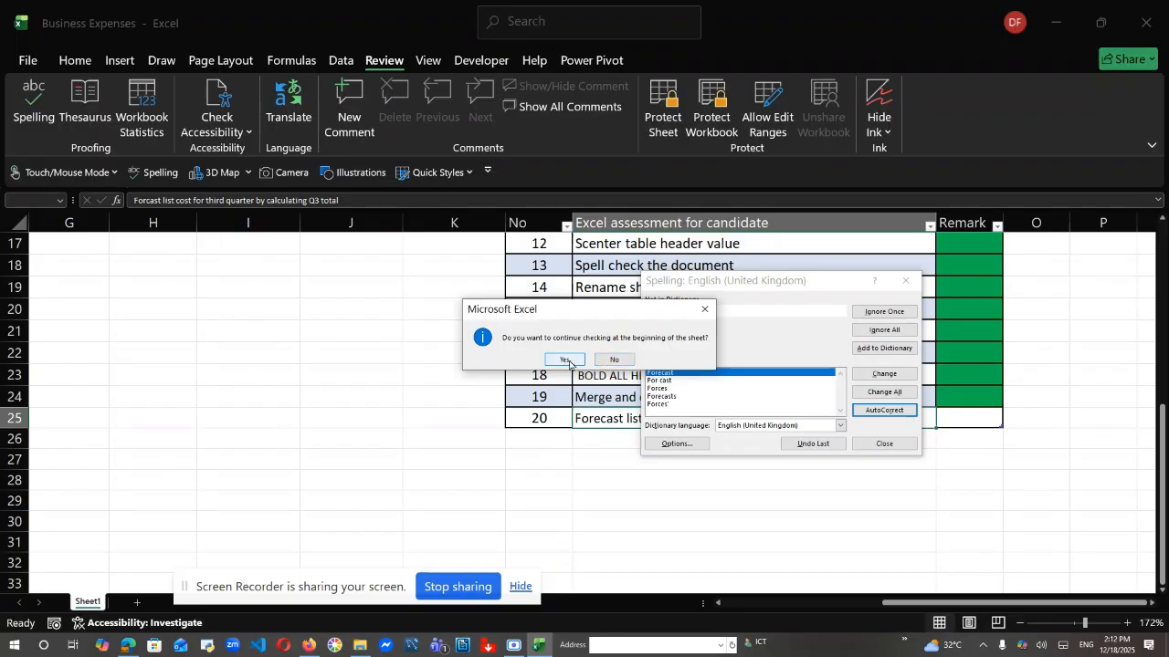
Continue the spell check from the beginning of the sheet, correcting the title and header cells to "Expenses" and "February"
{"action": "left_click", "coordinate": [564, 359]}
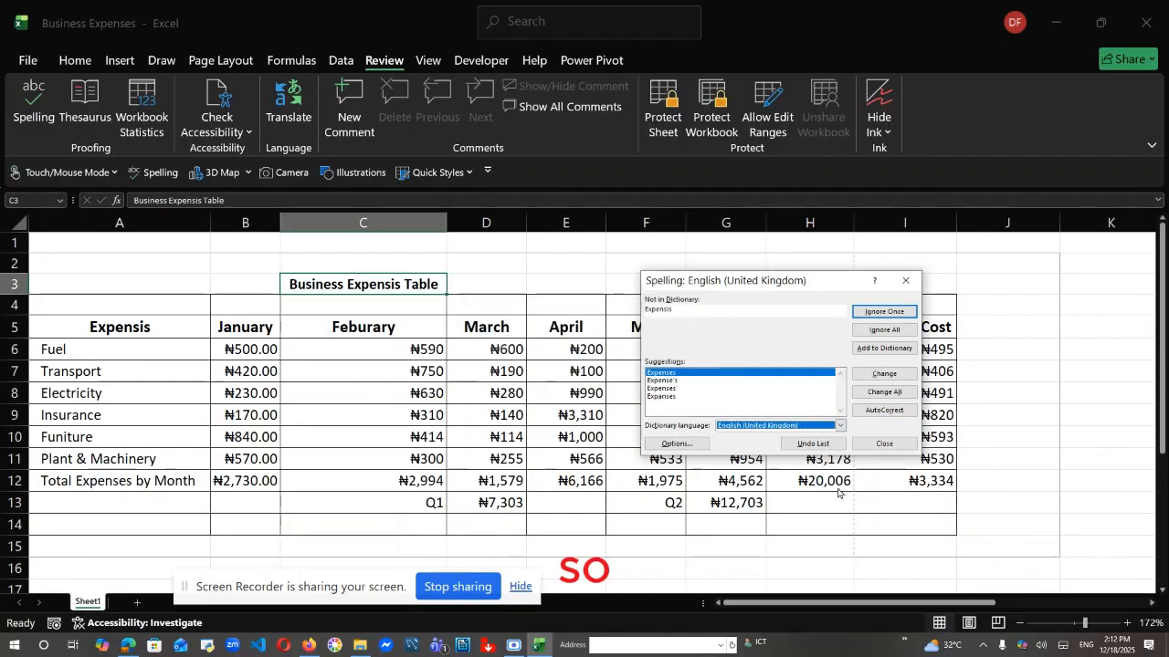
{"action": "left_click", "coordinate": [882, 411]}
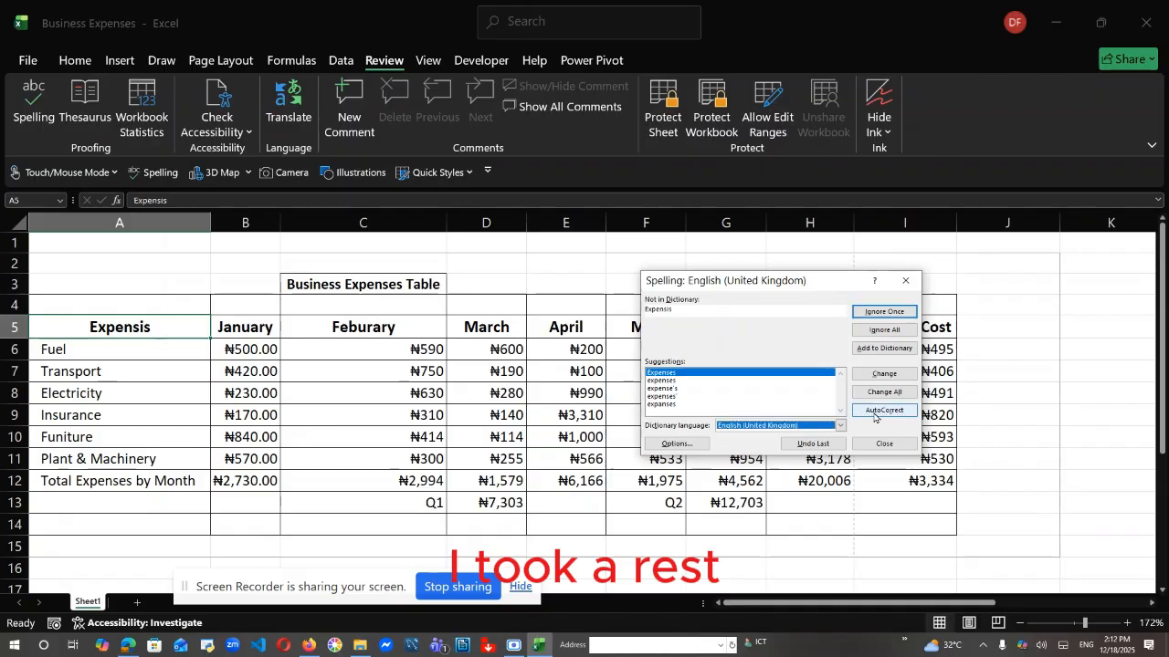
{"action": "left_click", "coordinate": [873, 412]}
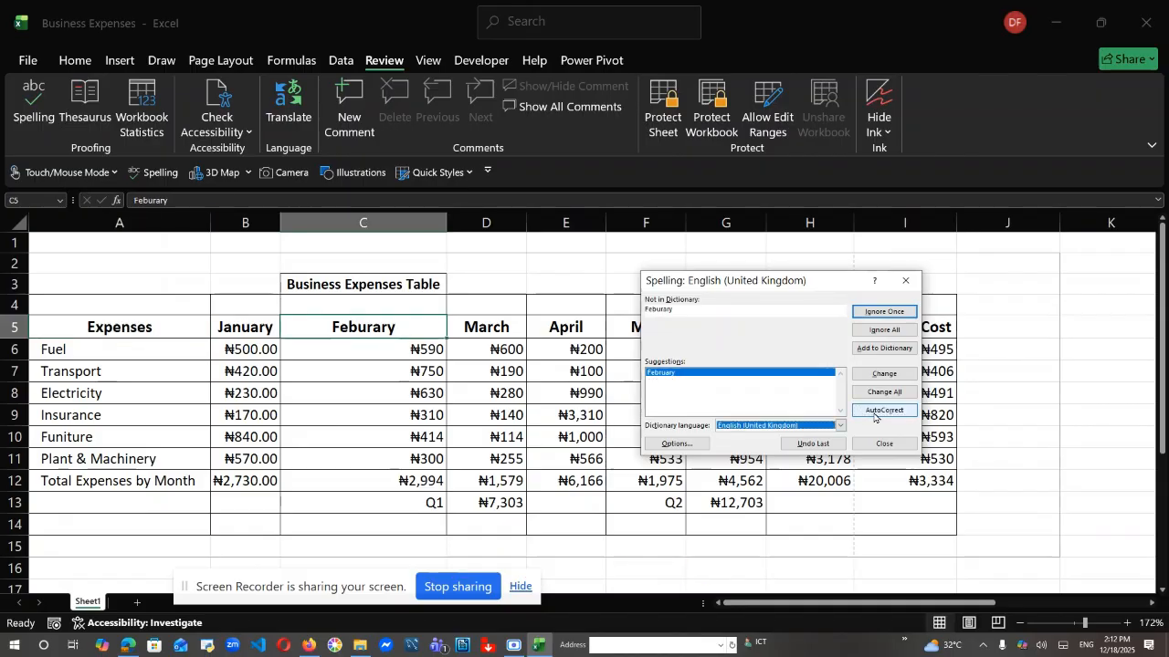
{"action": "left_click", "coordinate": [874, 413]}
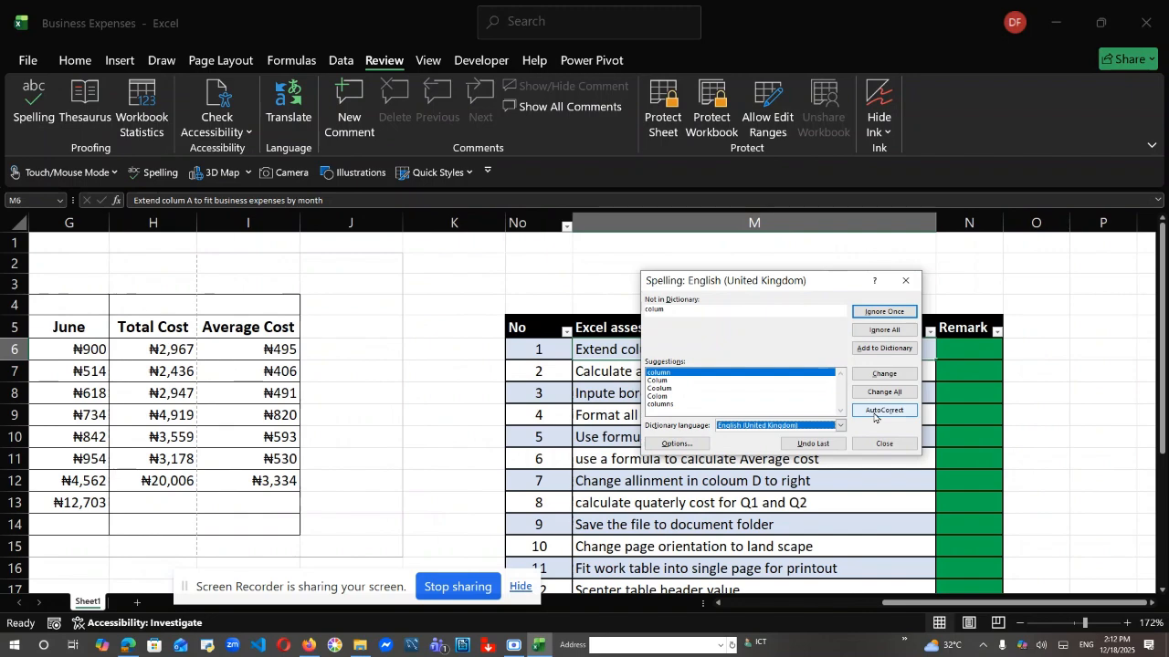
AutoCorrect the remaining misspellings to "column", "Impute", "Furniture", "alignment", "colour" and "quarterly", and finish the spell check
{"action": "left_click", "coordinate": [873, 413]}
{"action": "left_click", "coordinate": [873, 413]}
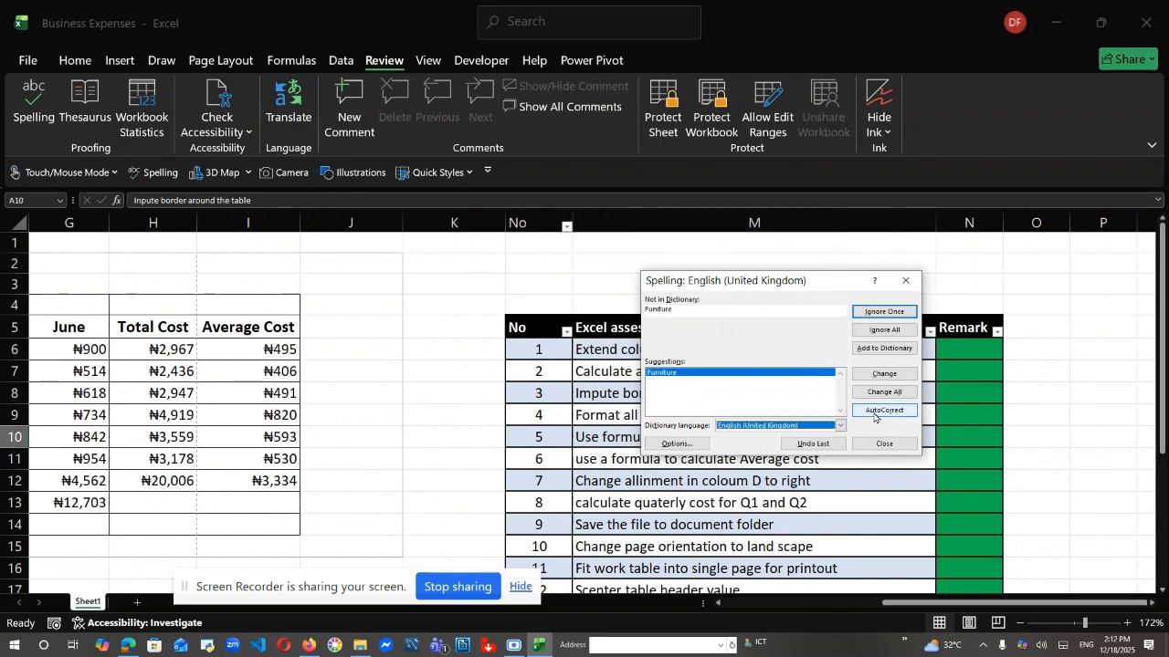
{"action": "left_click", "coordinate": [874, 412]}
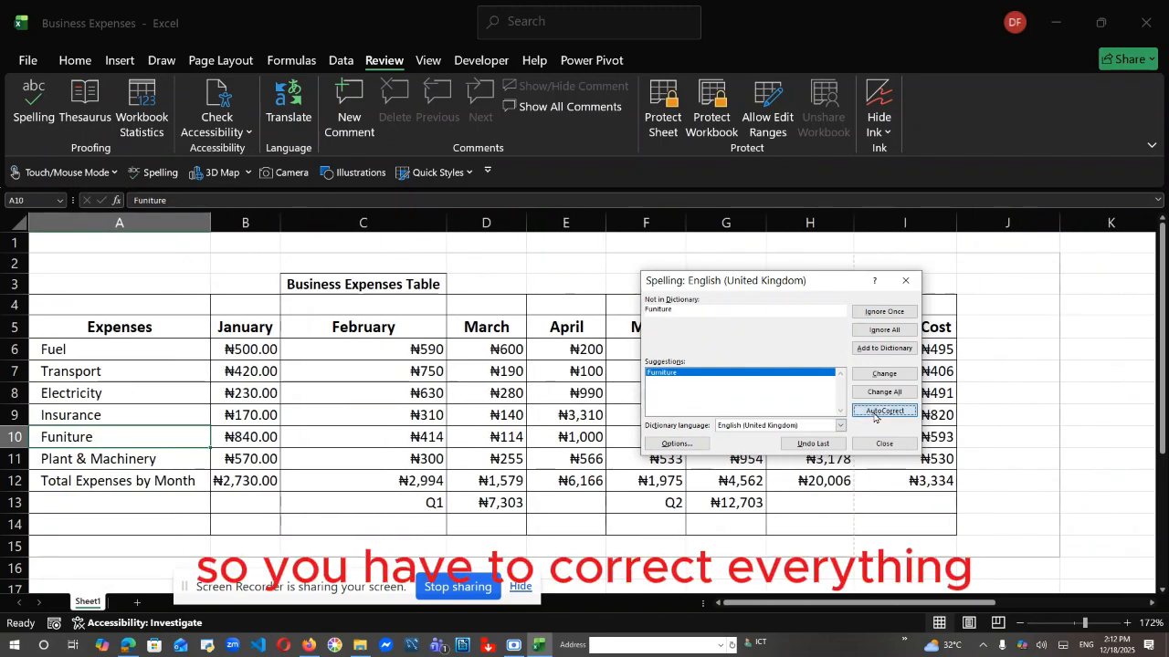
{"action": "left_click", "coordinate": [873, 413]}
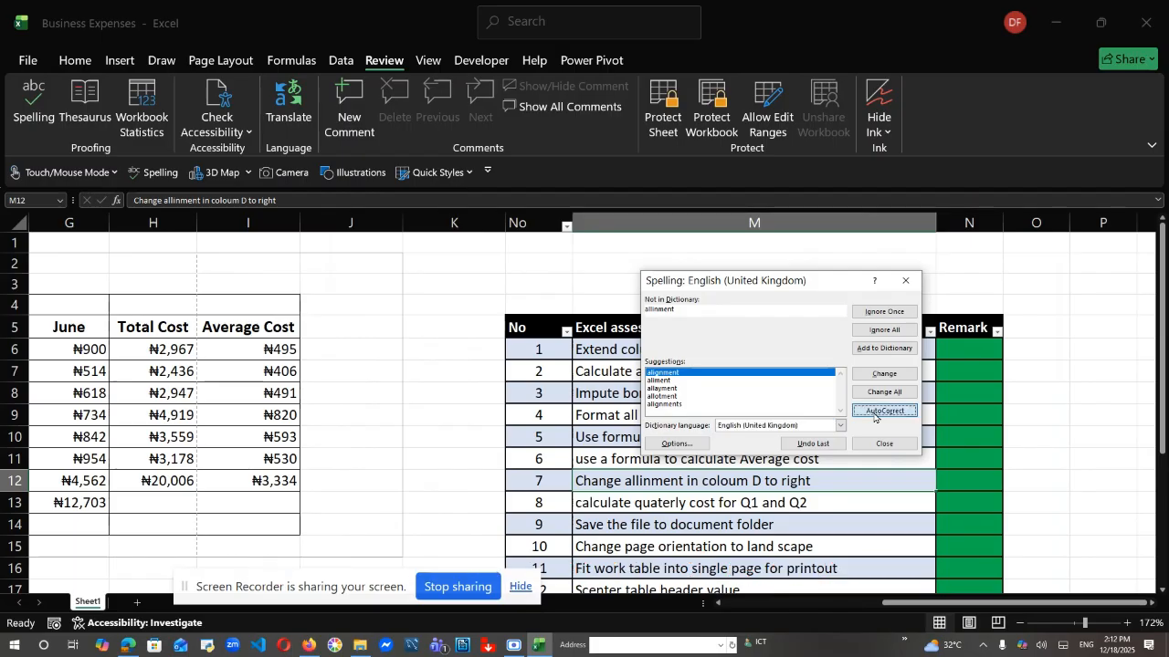
{"action": "left_click", "coordinate": [874, 412]}
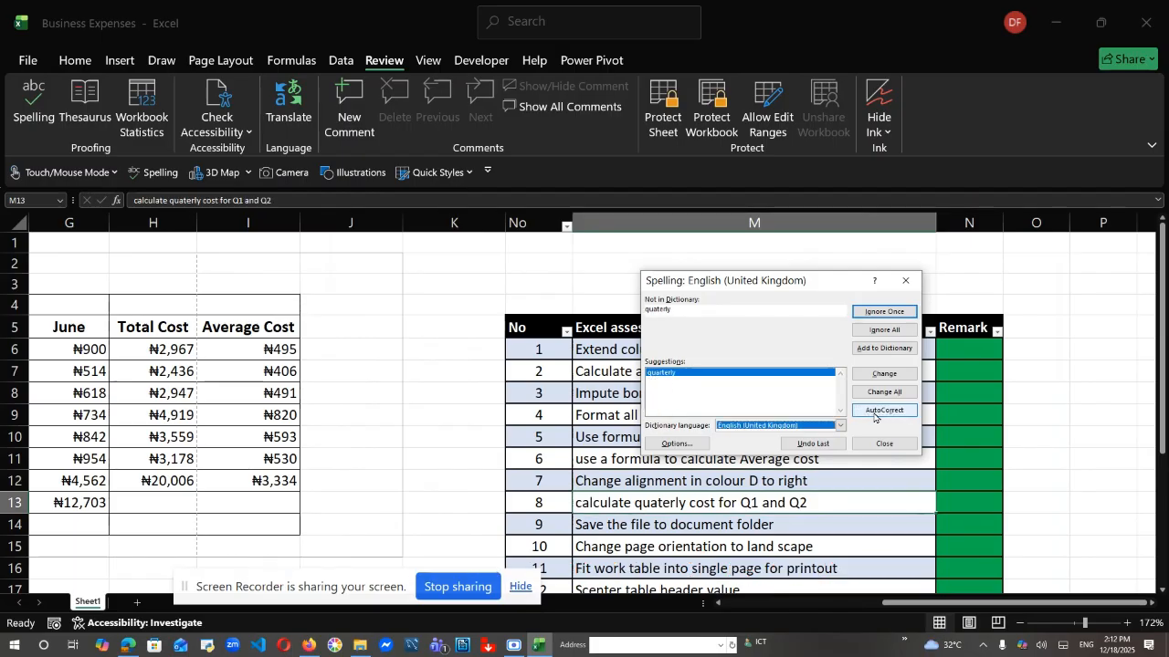
{"action": "left_click", "coordinate": [873, 412]}
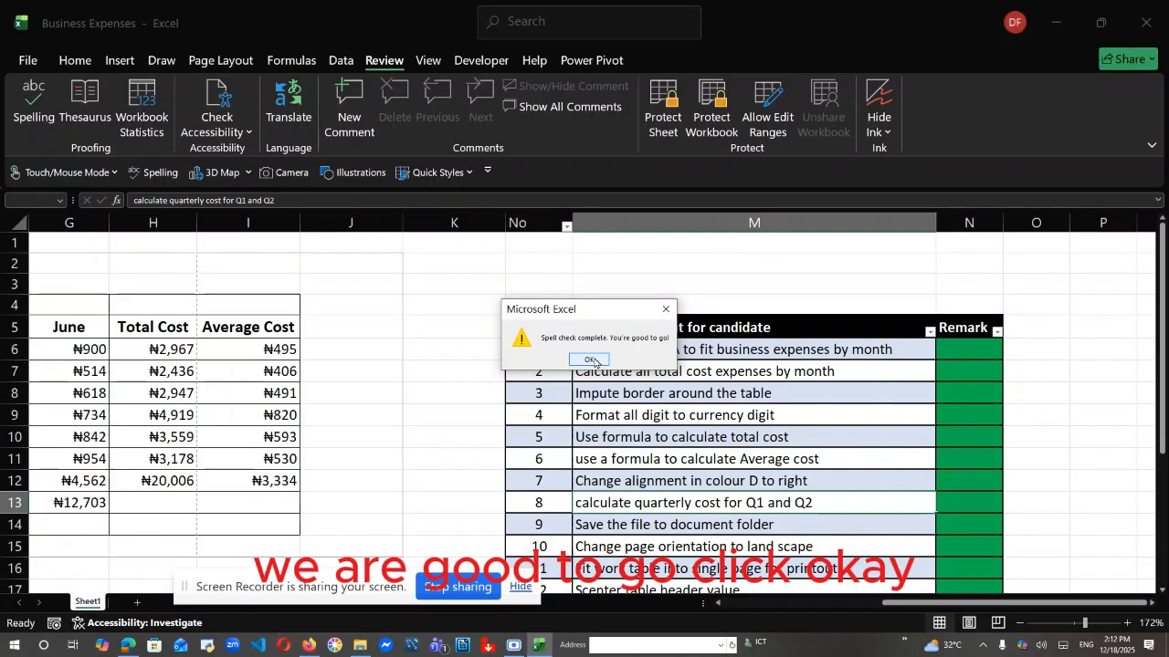
{"action": "left_click", "coordinate": [592, 360]}
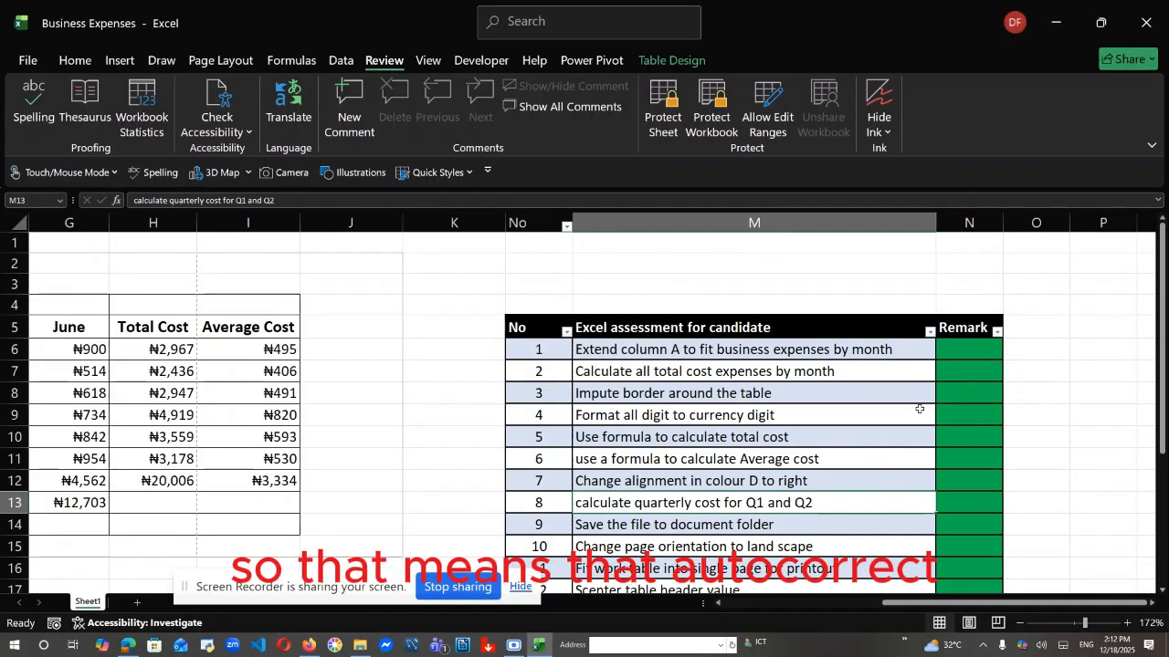
For task 14, rename the Sheet1 worksheet to "Business Expenses"
{"action": "left_click_drag", "start_coordinate": [1161, 423], "coordinate": [1161, 555]}
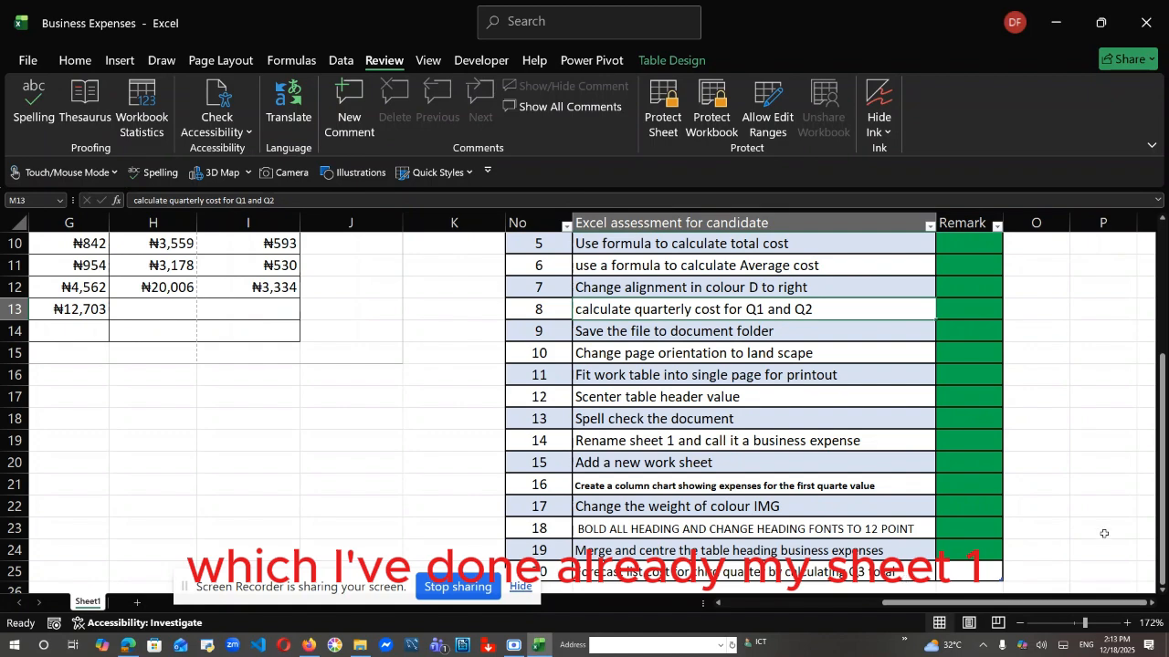
{"action": "double_click", "coordinate": [88, 602]}
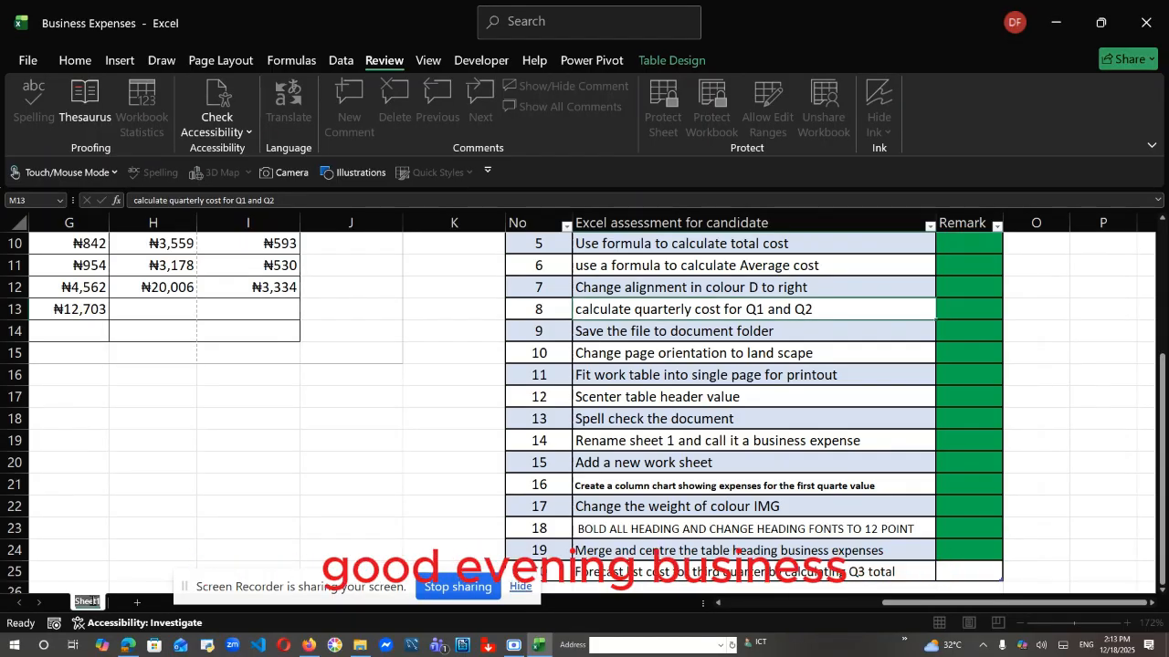
{"action": "type", "text": "Busin"}
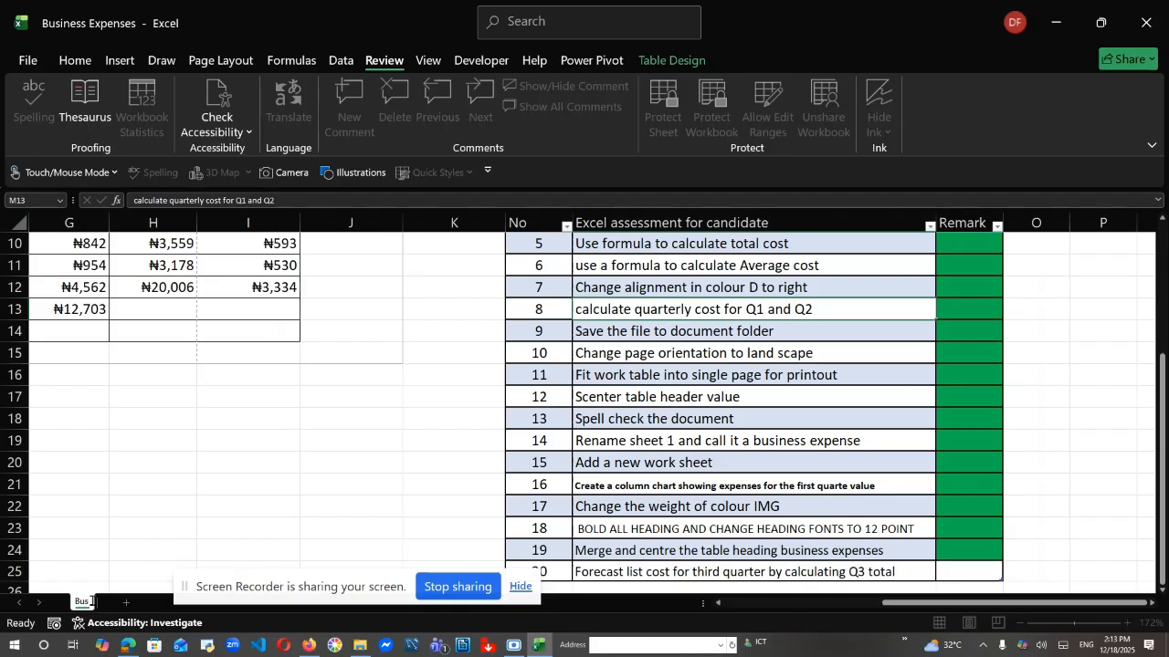
{"action": "type", "text": "es"}
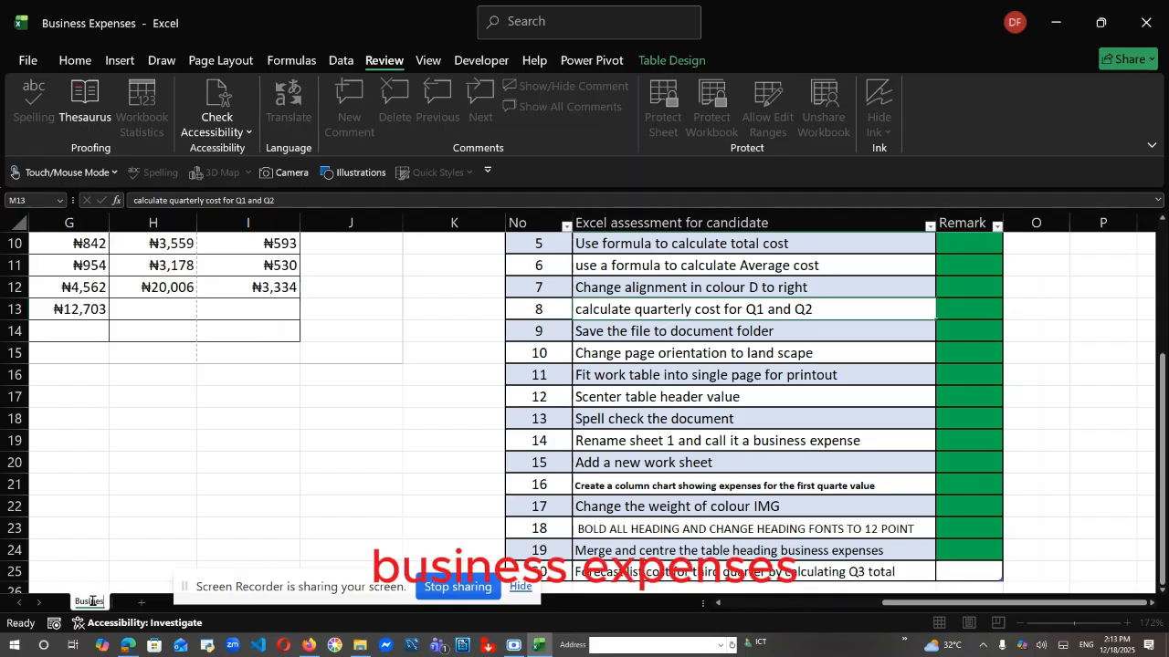
{"action": "type", "text": "s Exp"}
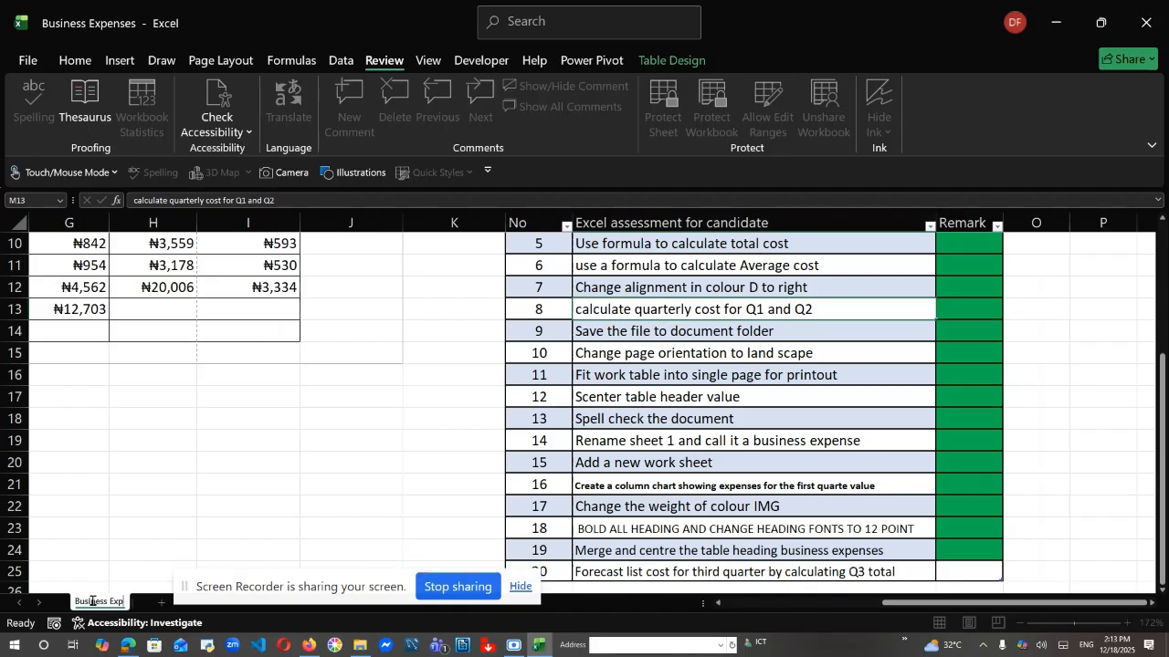
{"action": "type", "text": "enses"}
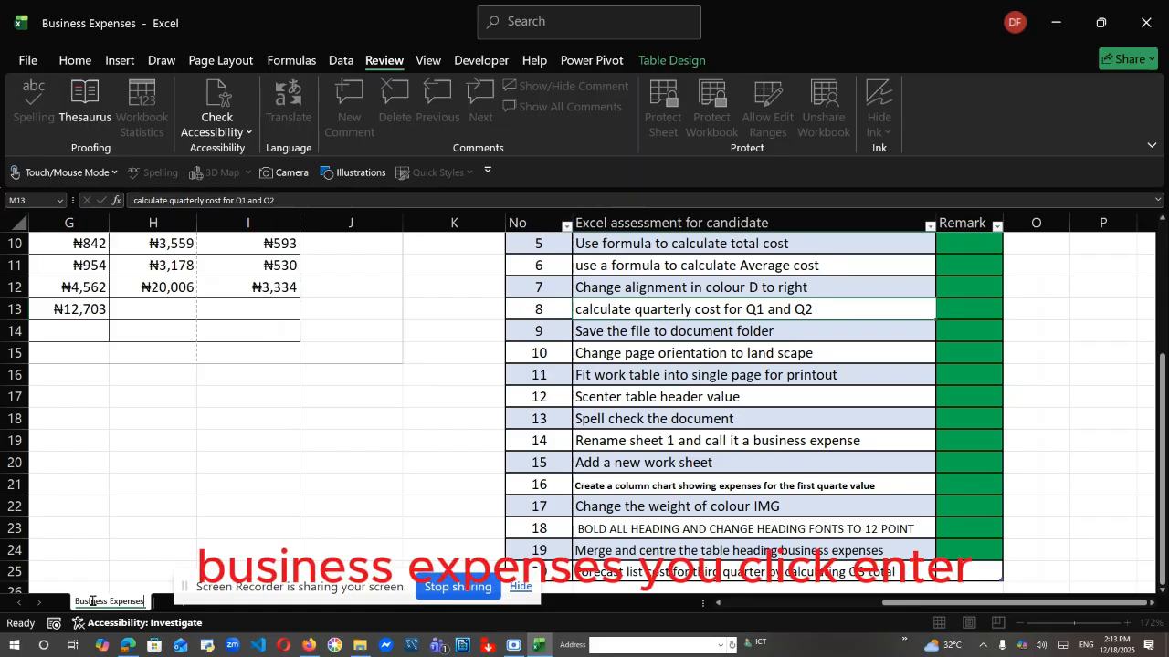
{"action": "key", "text": "Return"}
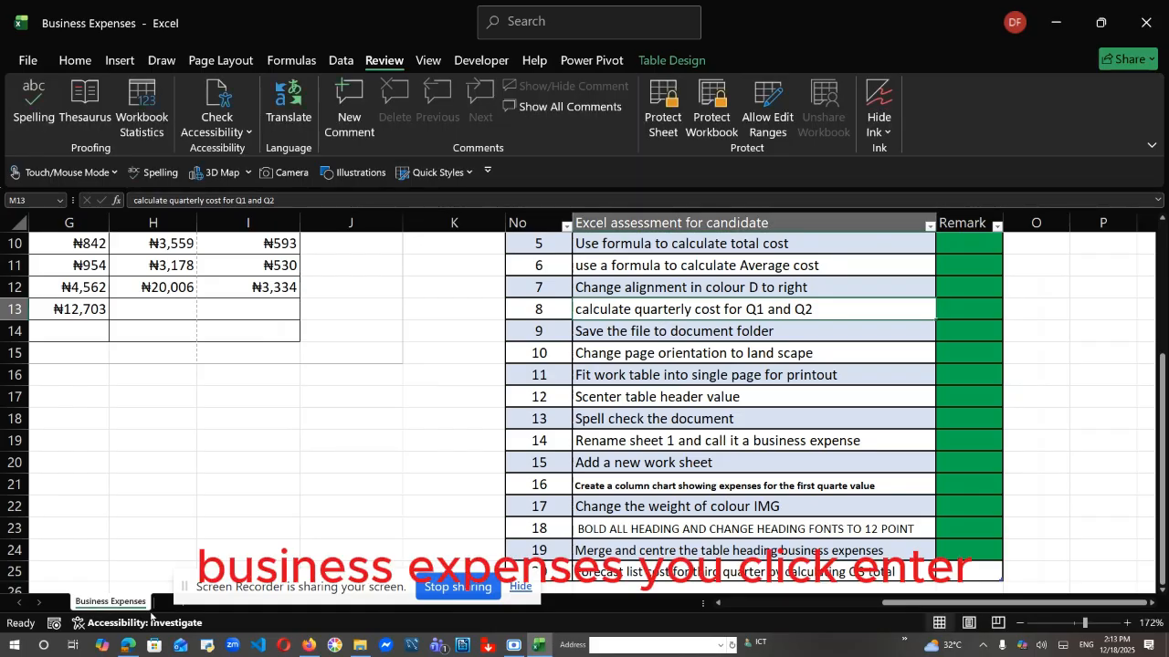
{"action": "right_click", "coordinate": [121, 605]}
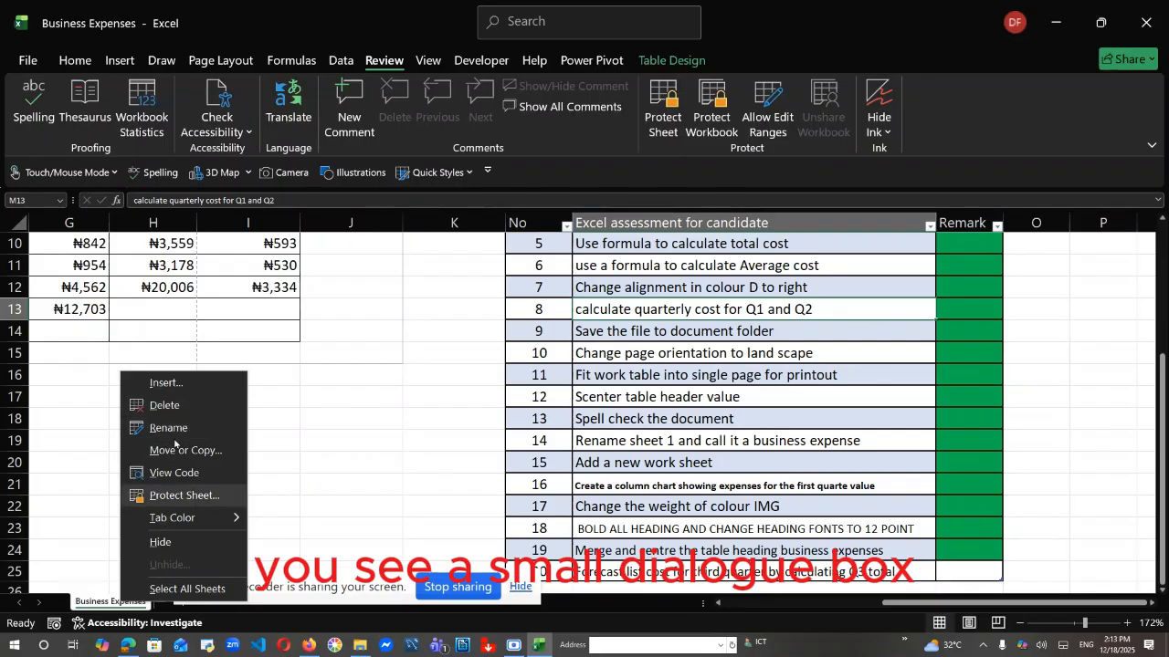
{"action": "left_click", "coordinate": [358, 462]}
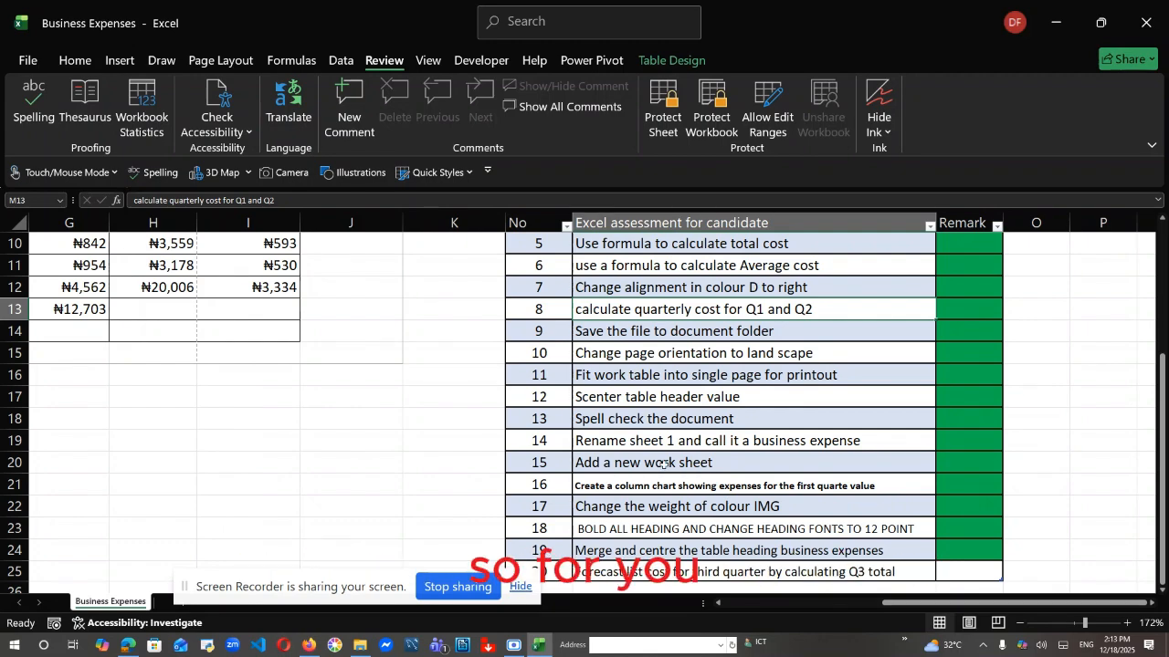
For task 15, add a new blank worksheet after the Business Expenses sheet
{"action": "left_click_drag", "start_coordinate": [931, 604], "coordinate": [720, 618]}
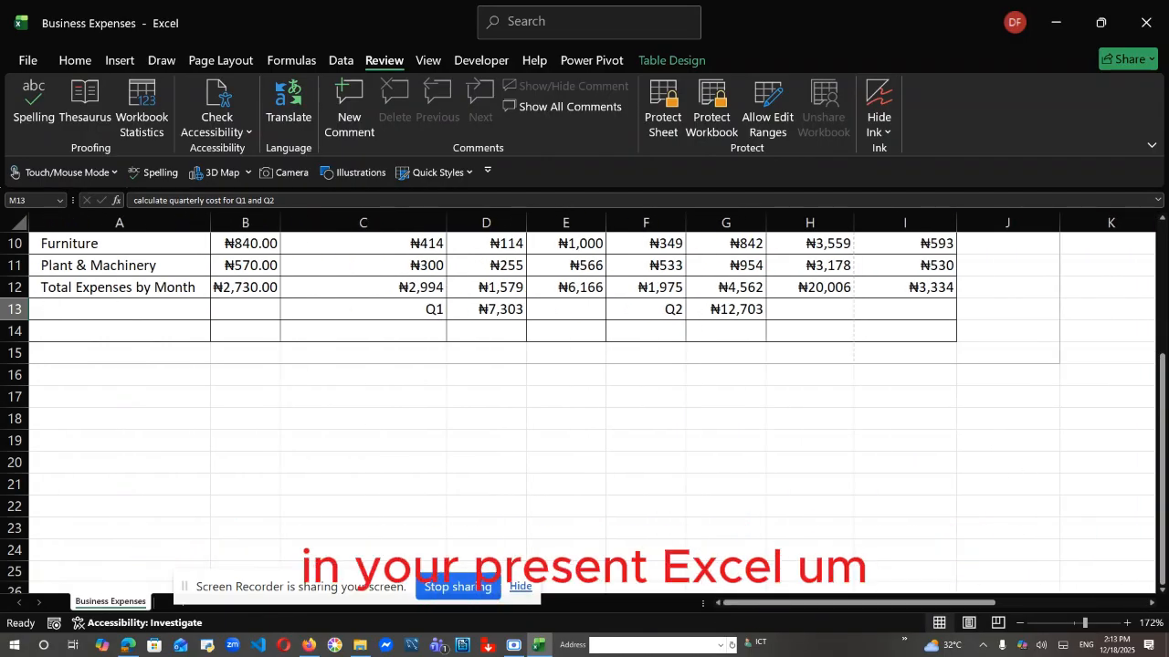
{"action": "left_click_drag", "start_coordinate": [1163, 465], "coordinate": [1163, 370]}
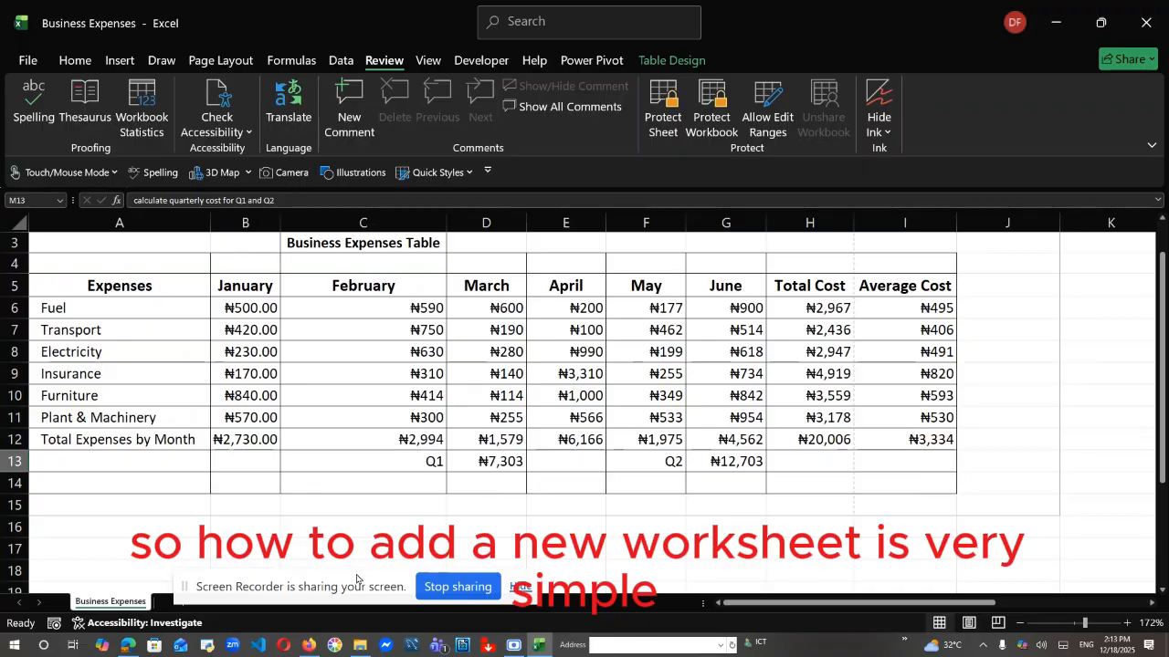
{"action": "left_click_drag", "start_coordinate": [359, 580], "coordinate": [512, 558]}
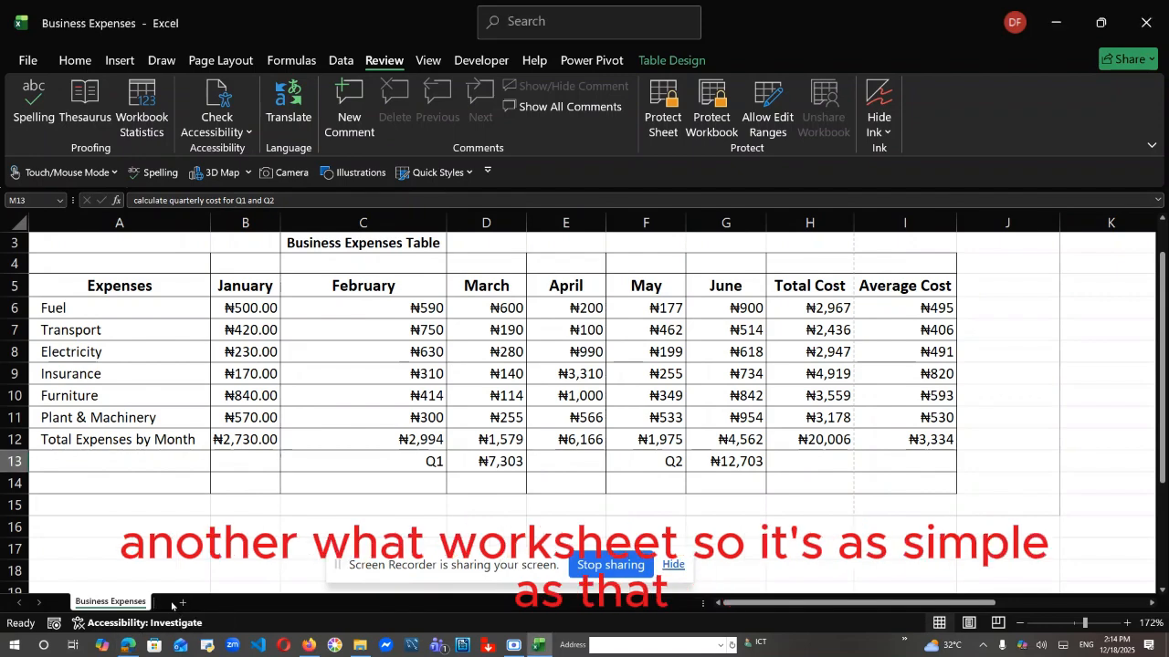
{"action": "left_click", "coordinate": [181, 604]}
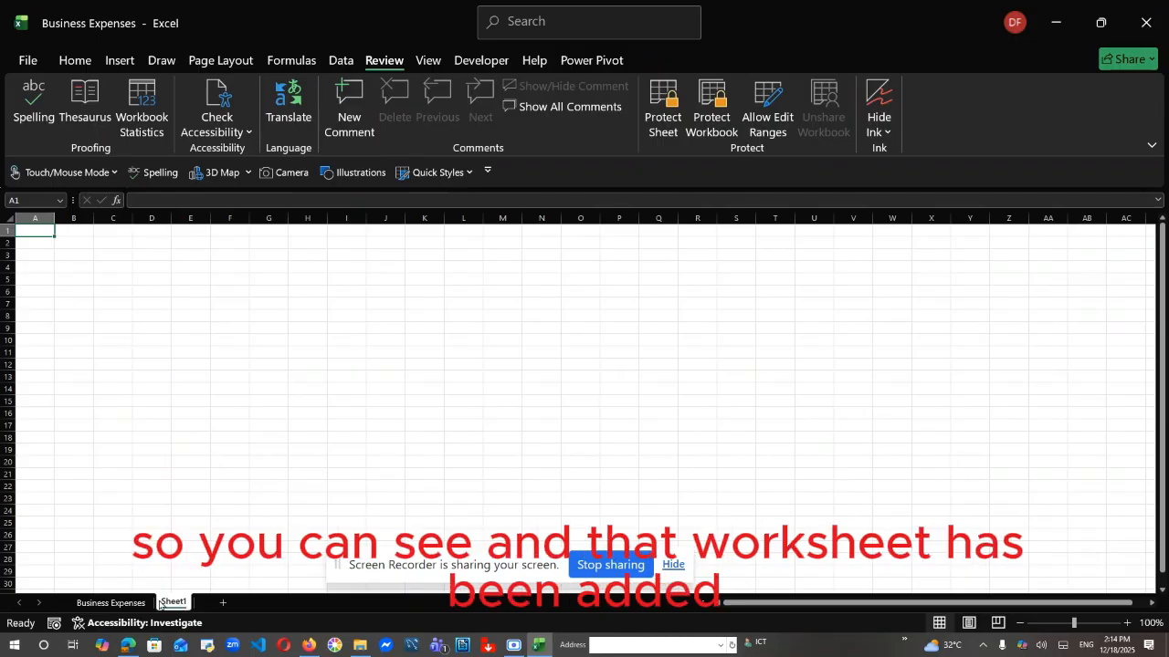
{"action": "left_click", "coordinate": [548, 426]}
{"action": "left_click_drag", "start_coordinate": [1162, 316], "coordinate": [745, 293]}
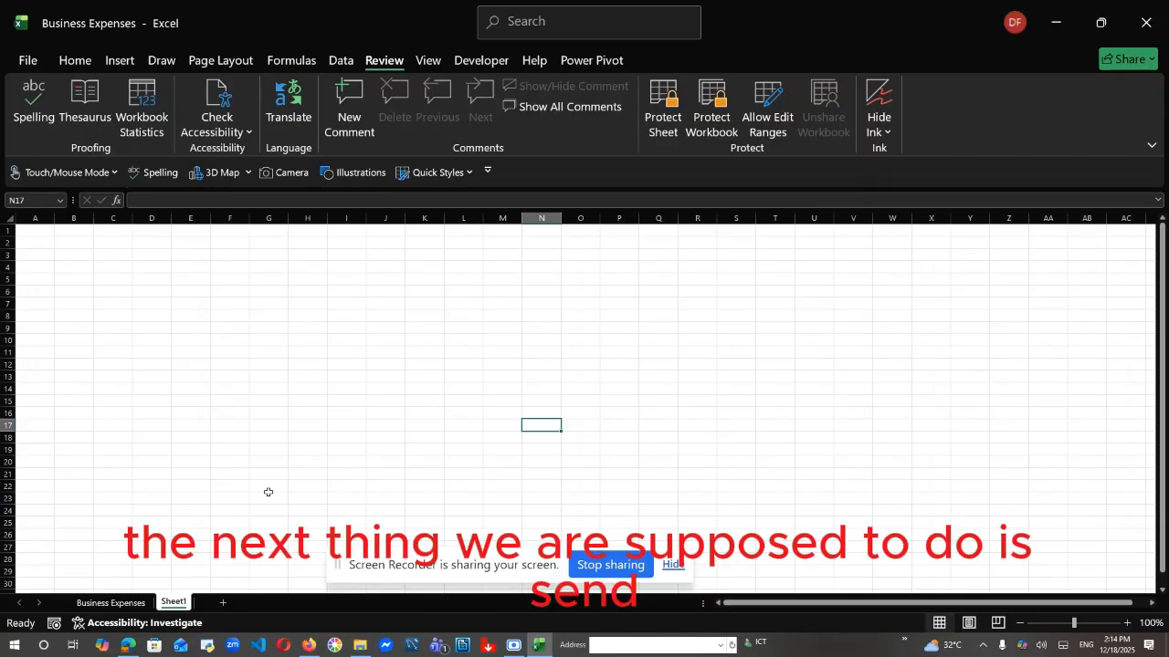
For task 16, insert a 100% Stacked Column chart of the January to March expenses in A5:D12 on the Business Expenses sheet
{"action": "left_click", "coordinate": [110, 602]}
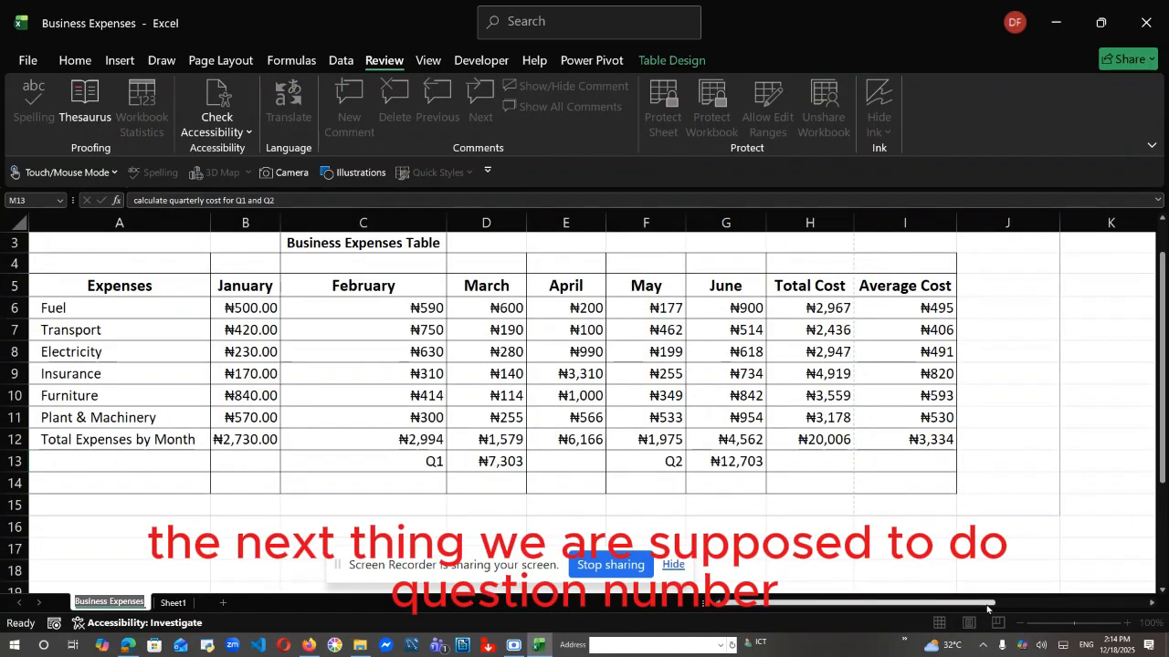
{"action": "left_click_drag", "start_coordinate": [989, 602], "coordinate": [1127, 514]}
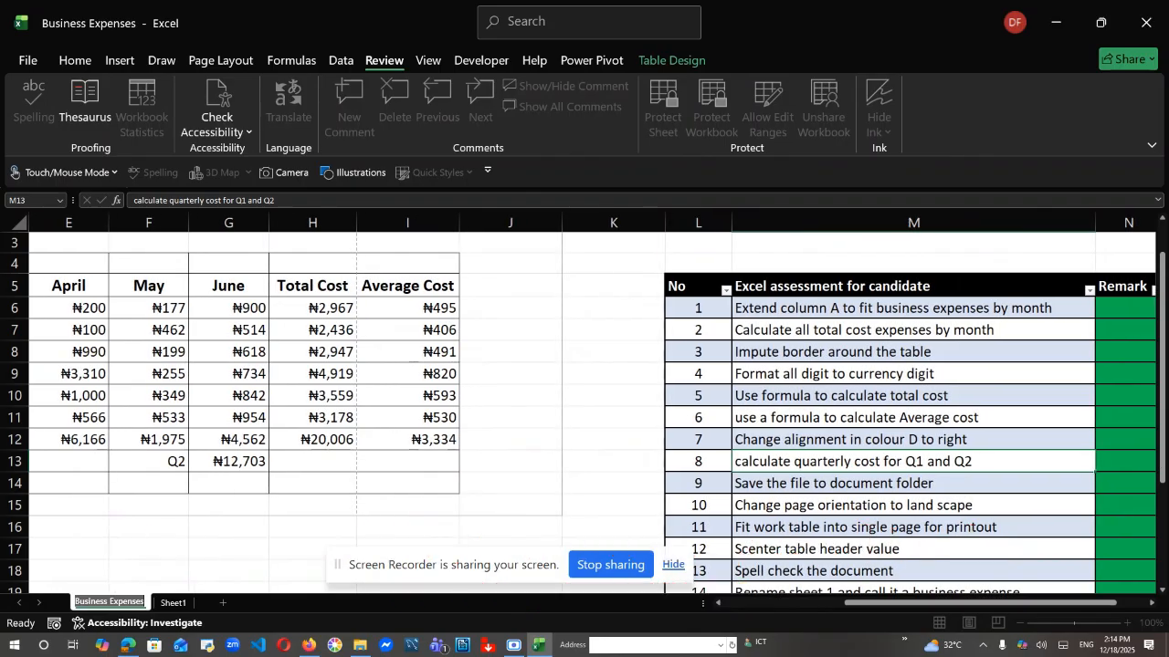
{"action": "left_click_drag", "start_coordinate": [1164, 454], "coordinate": [1164, 557]}
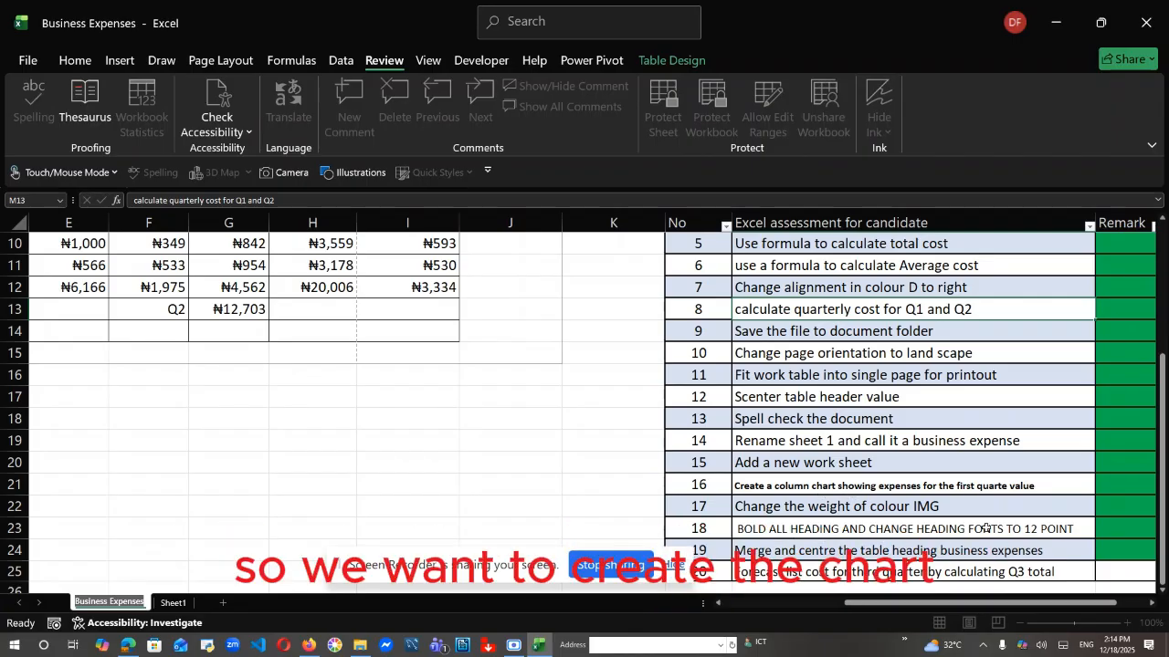
{"action": "left_click_drag", "start_coordinate": [957, 603], "coordinate": [834, 604]}
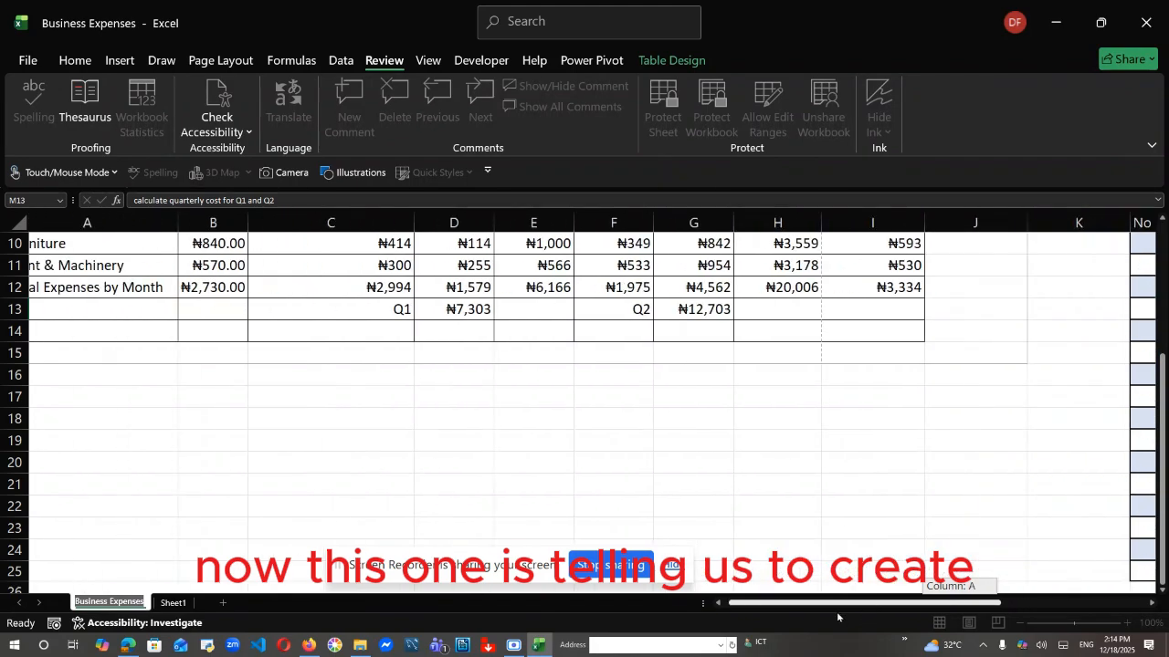
{"action": "mouse_move", "coordinate": [1162, 472]}
{"action": "left_mouse_down"}
{"action": "mouse_move", "coordinate": [1162, 367]}
{"action": "mouse_move", "coordinate": [1162, 454]}
{"action": "left_mouse_up"}
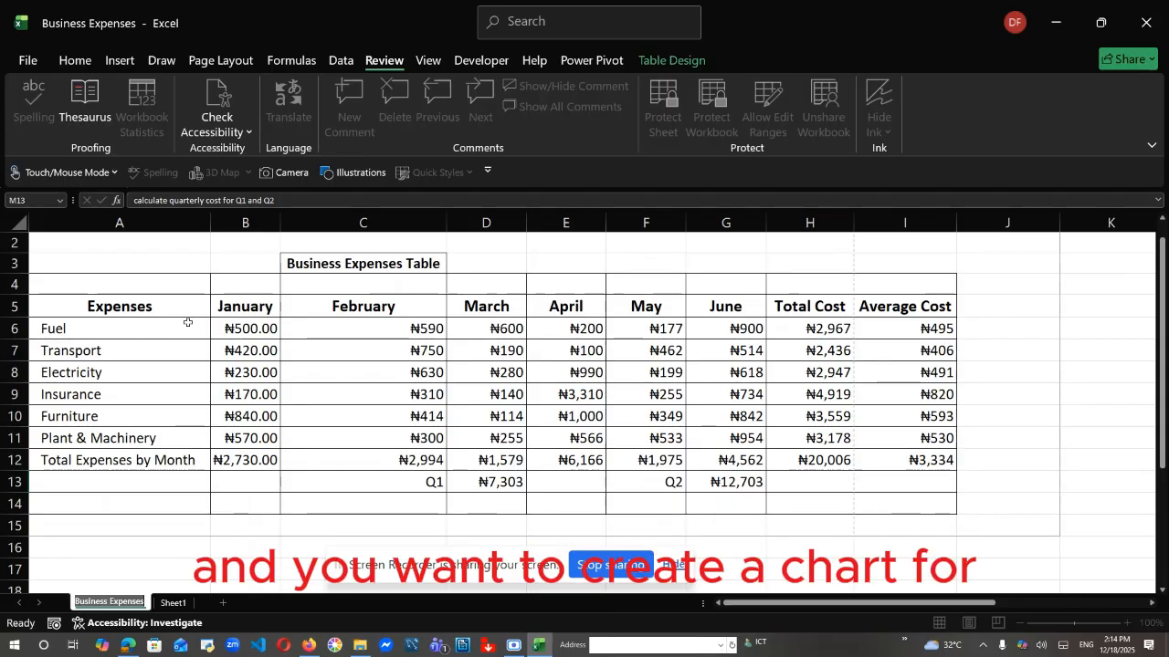
{"action": "left_click", "coordinate": [150, 307]}
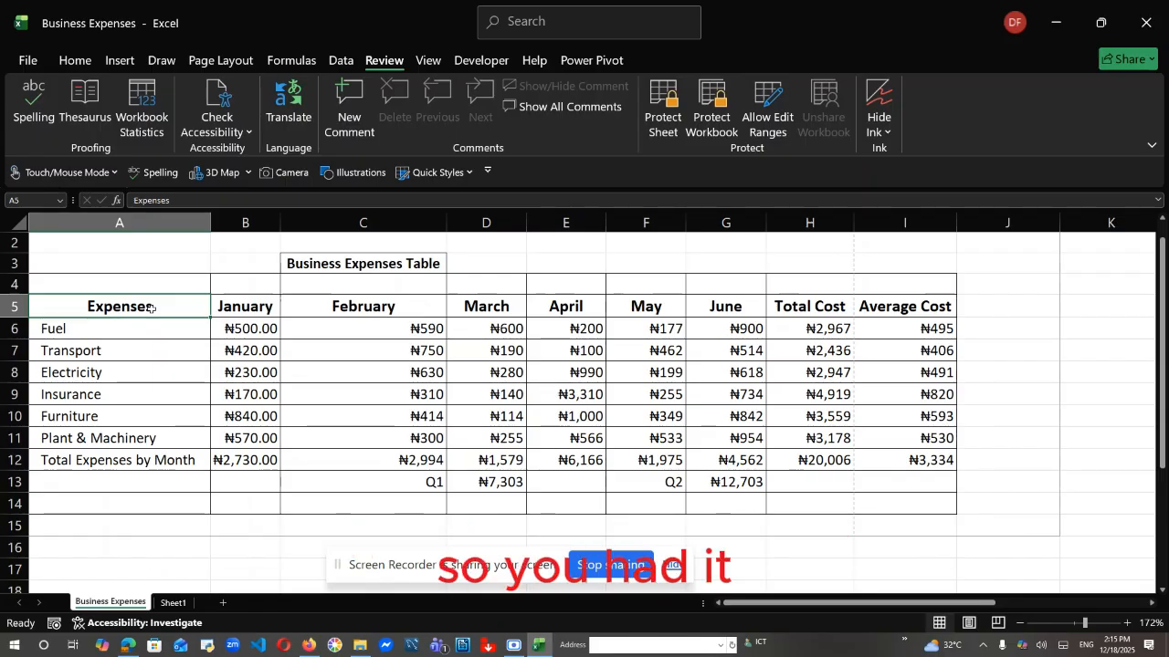
{"action": "key", "text": "shift+Down"}
{"action": "key", "text": "shift+Down"}
{"action": "key", "text": "shift+Down"}
{"action": "key", "text": "shift+Down"}
{"action": "key", "text": "shift+Down"}
{"action": "key", "text": "shift+Down"}
{"action": "key", "text": "shift+Down"}
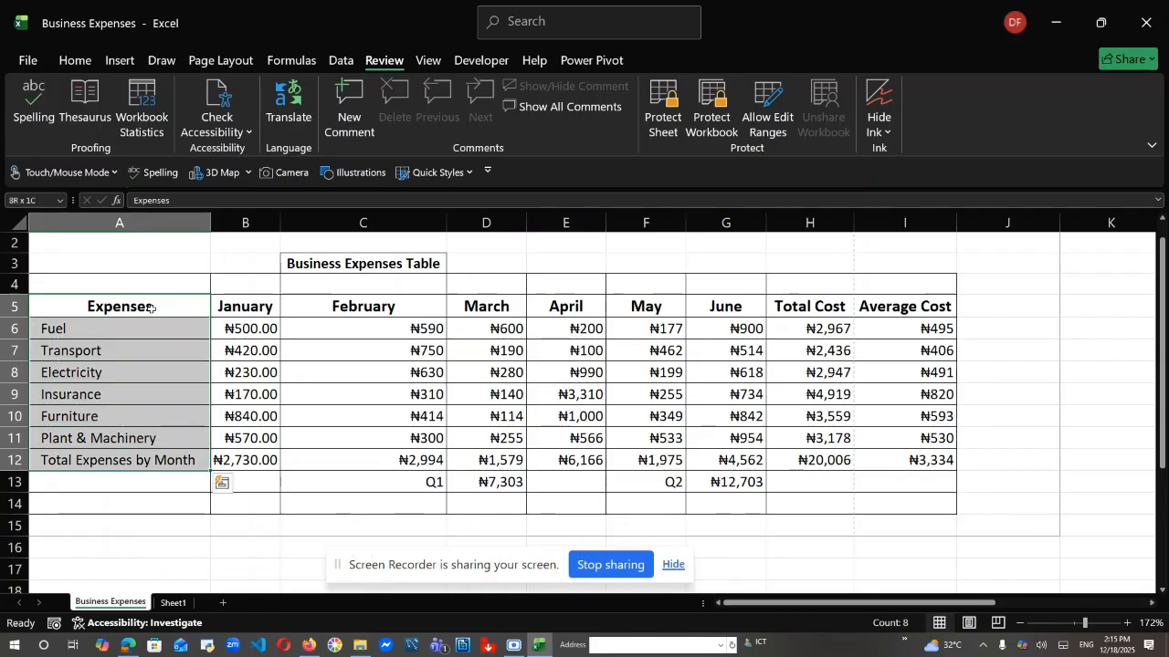
{"action": "key", "text": "shift+Right"}
{"action": "key", "text": "shift+Right"}
{"action": "key", "text": "shift+Right"}
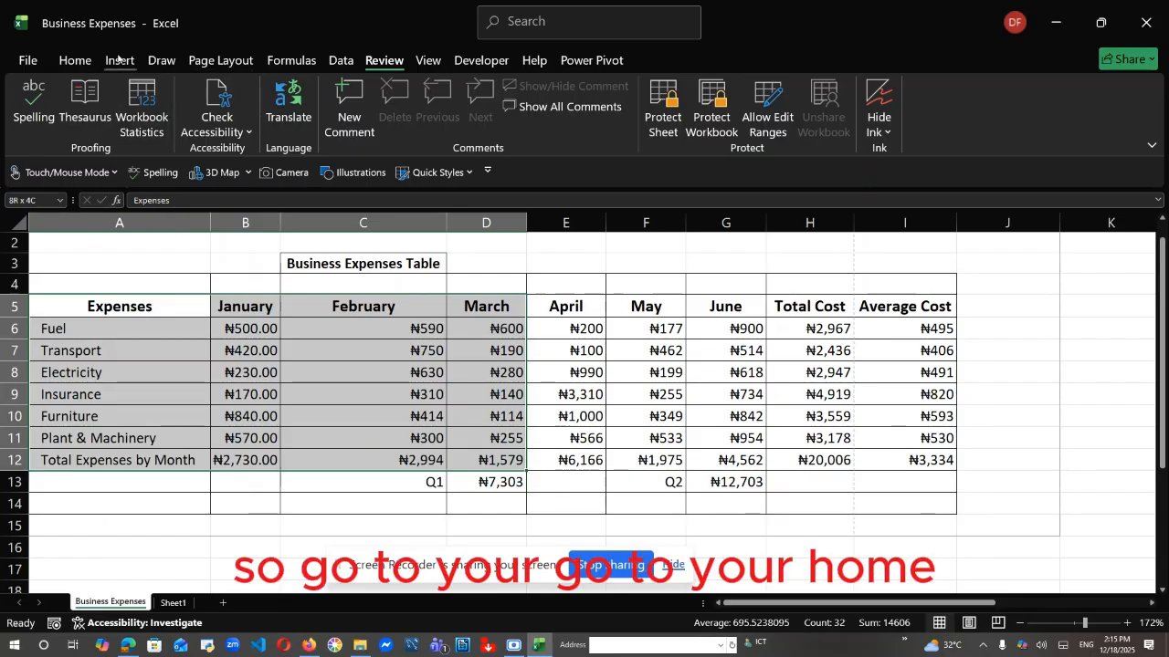
{"action": "left_click", "coordinate": [77, 61]}
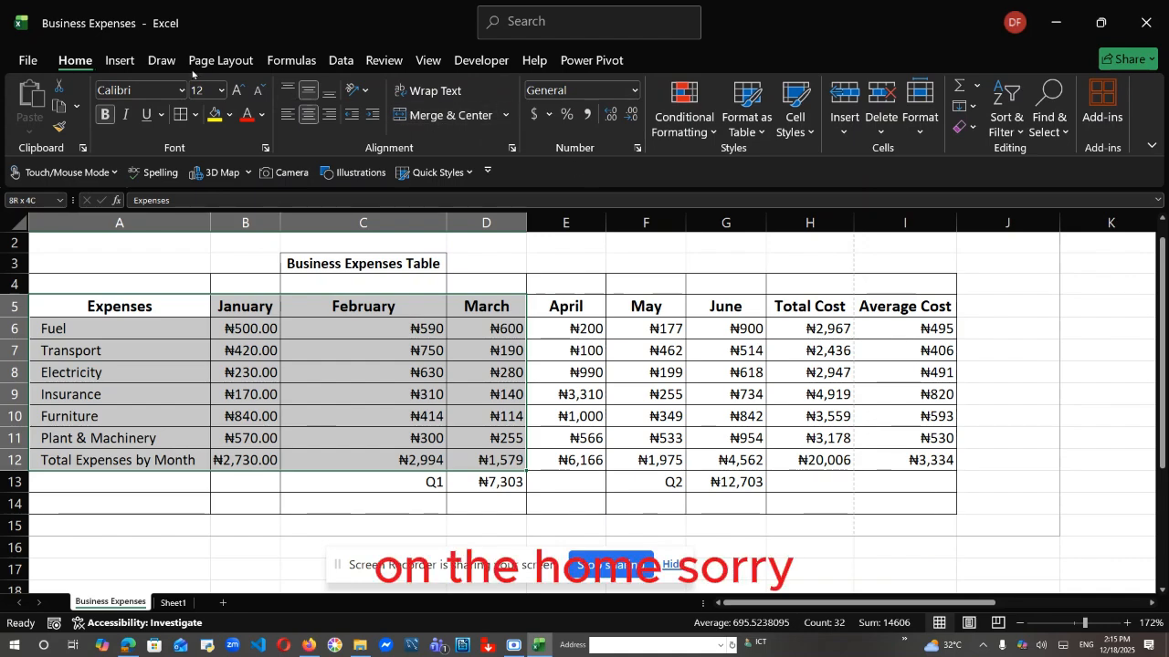
{"action": "left_click", "coordinate": [137, 61]}
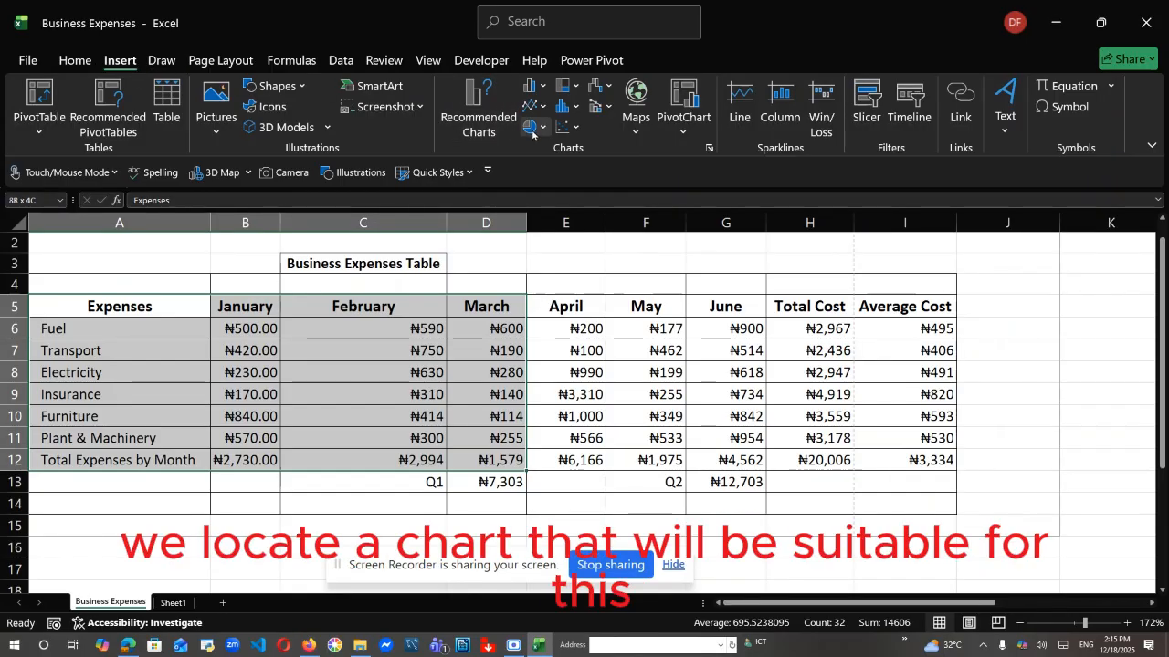
{"action": "left_click", "coordinate": [534, 86]}
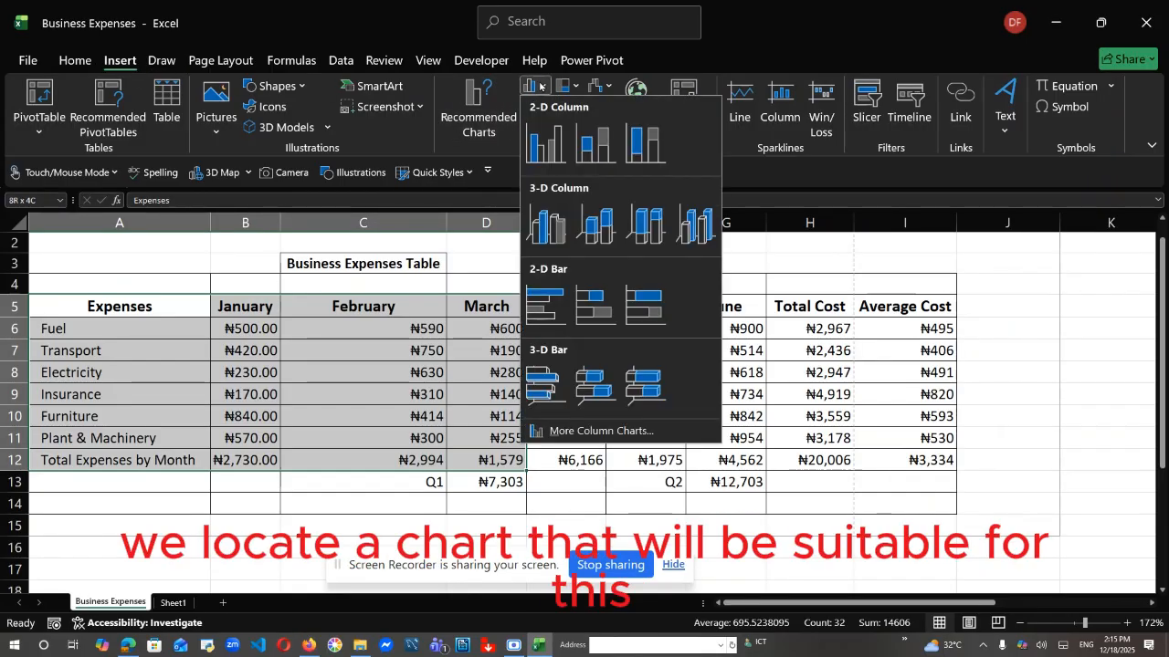
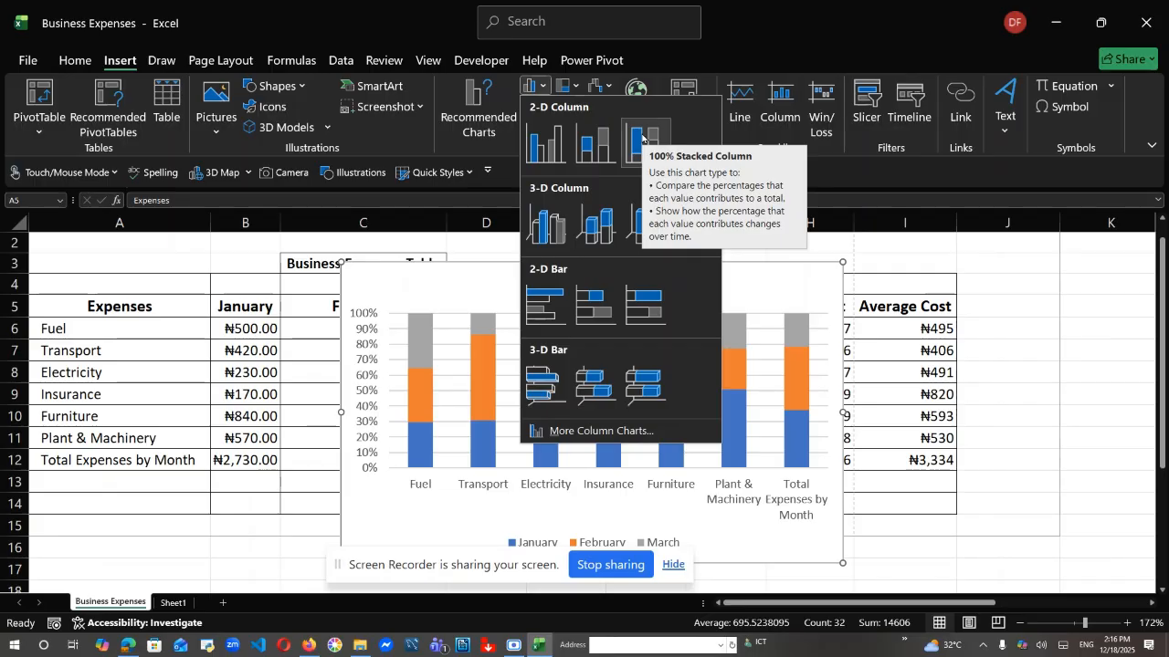
{"action": "left_click", "coordinate": [642, 139]}
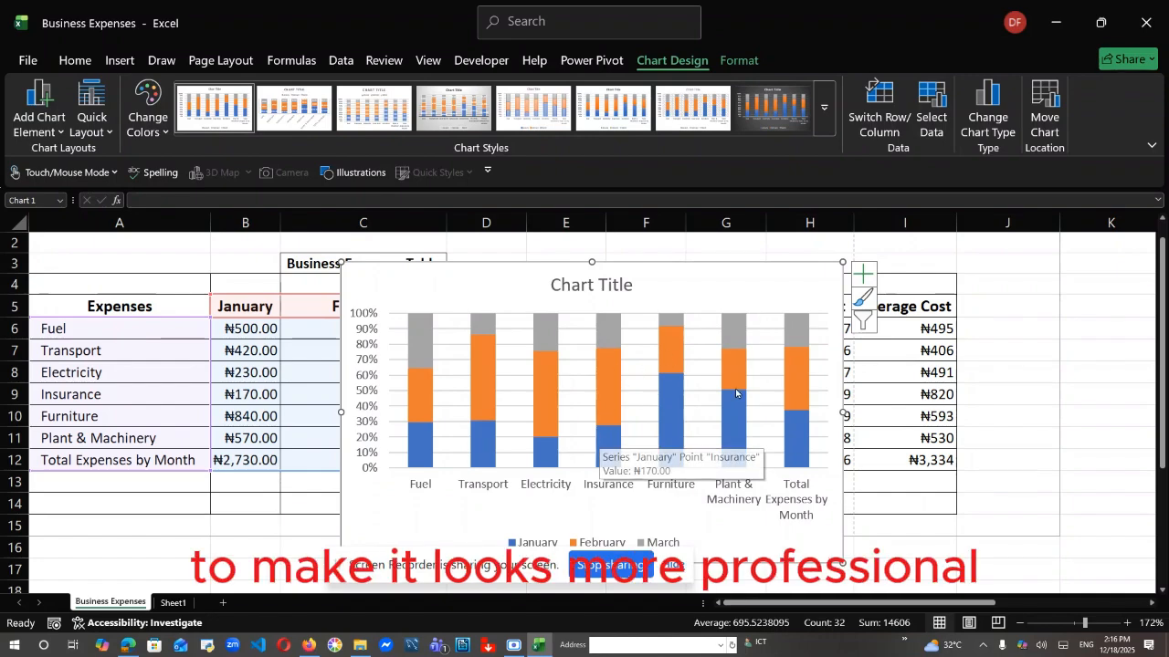
Remove the gridlines from the chart and move it below the expenses table
{"action": "left_click", "coordinate": [863, 279]}
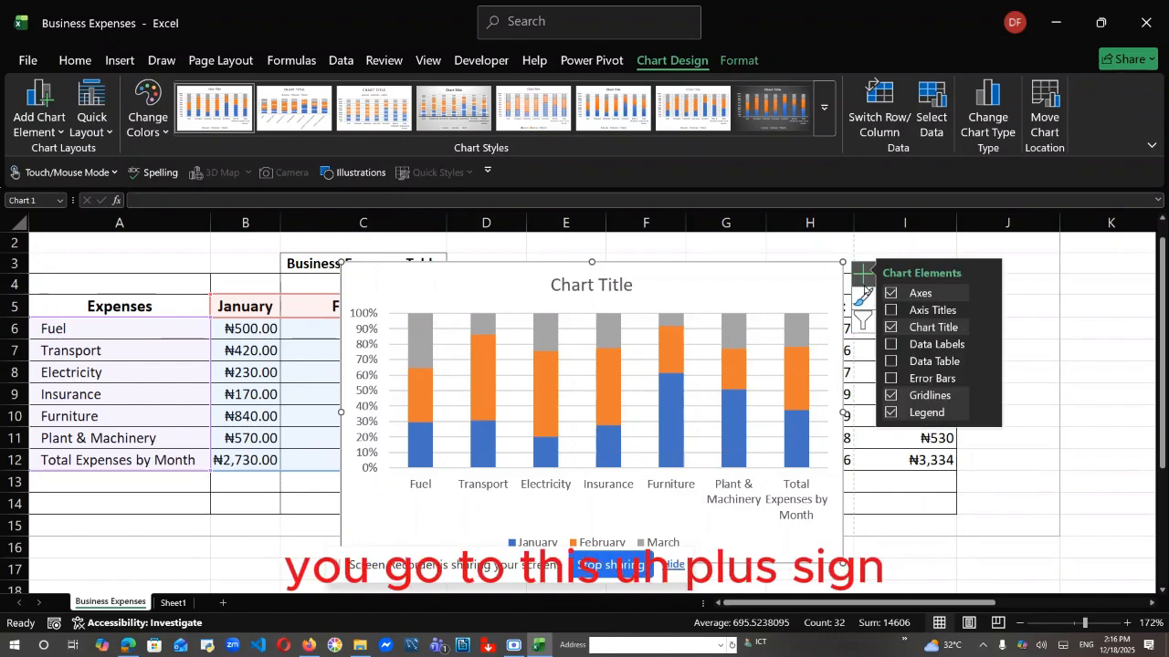
{"action": "left_click", "coordinate": [891, 396]}
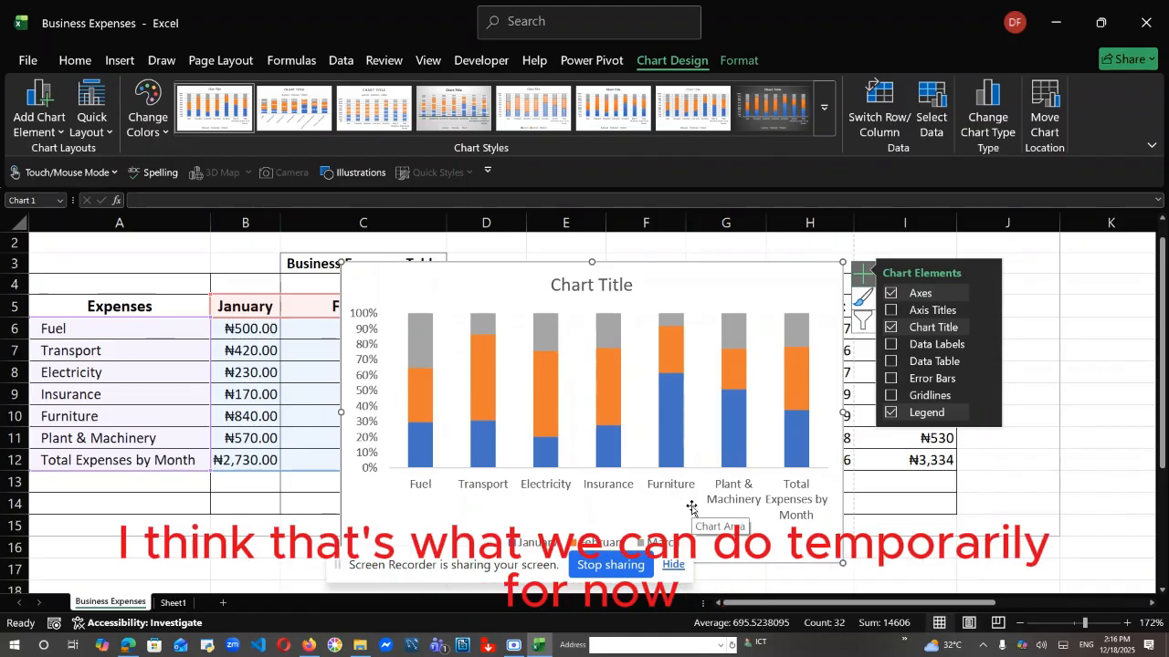
{"action": "left_click_drag", "start_coordinate": [683, 290], "coordinate": [731, 302]}
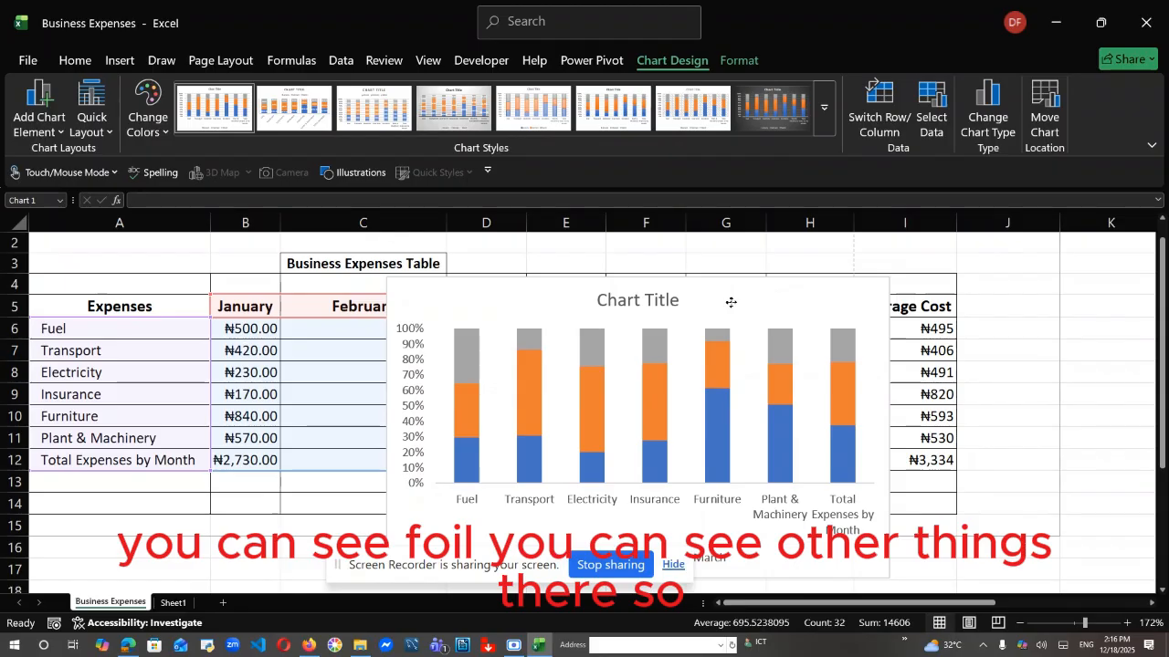
{"action": "mouse_move", "coordinate": [730, 303]}
{"action": "left_mouse_down"}
{"action": "mouse_move", "coordinate": [710, 415]}
{"action": "mouse_move", "coordinate": [740, 301]}
{"action": "left_mouse_up"}
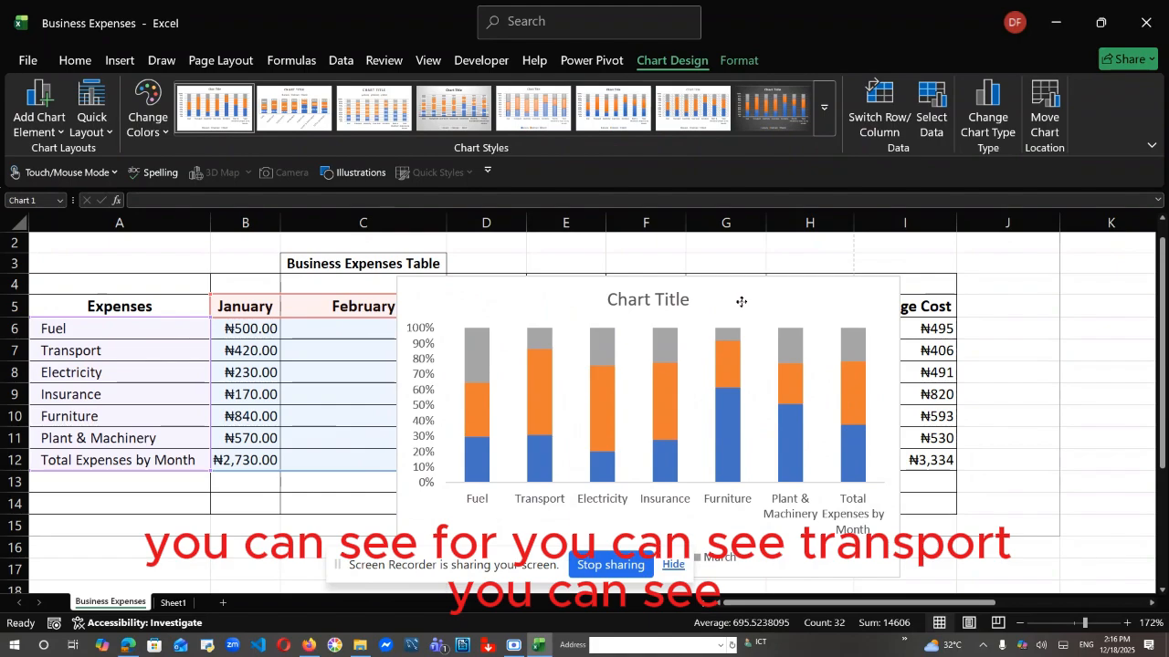
{"action": "left_click_drag", "start_coordinate": [741, 301], "coordinate": [690, 517]}
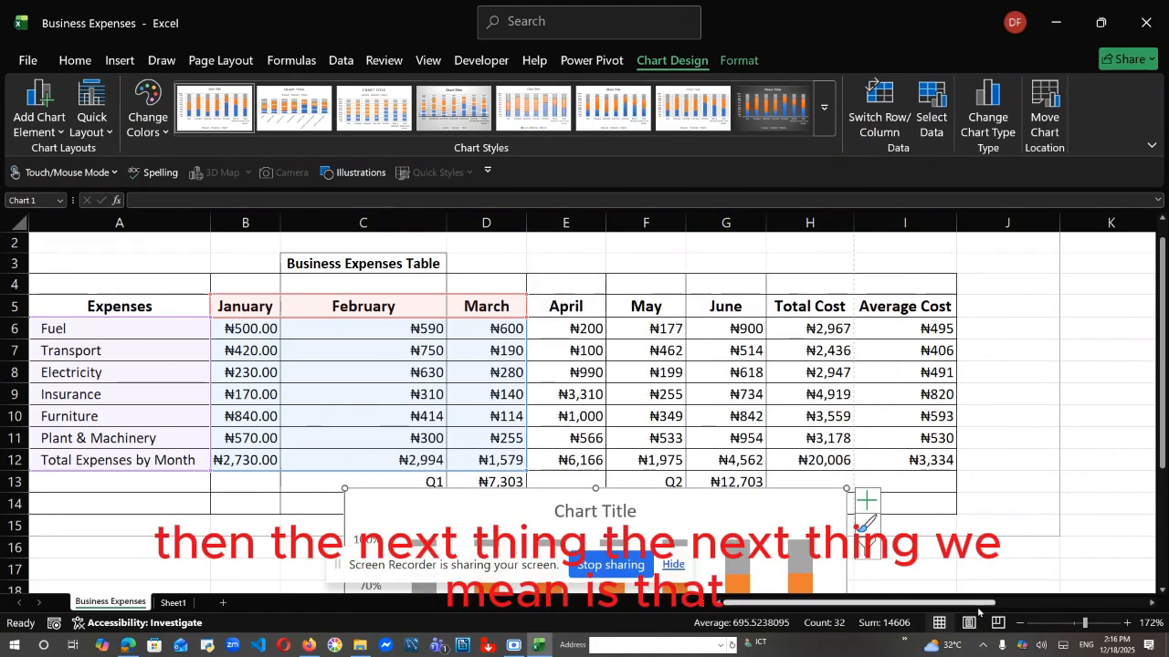
Check task 17 in the task list and browse the available chart styles for the first-quarter expenses chart
{"action": "left_click_drag", "start_coordinate": [986, 608], "coordinate": [1110, 607]}
{"action": "left_click_drag", "start_coordinate": [1162, 443], "coordinate": [1155, 571]}
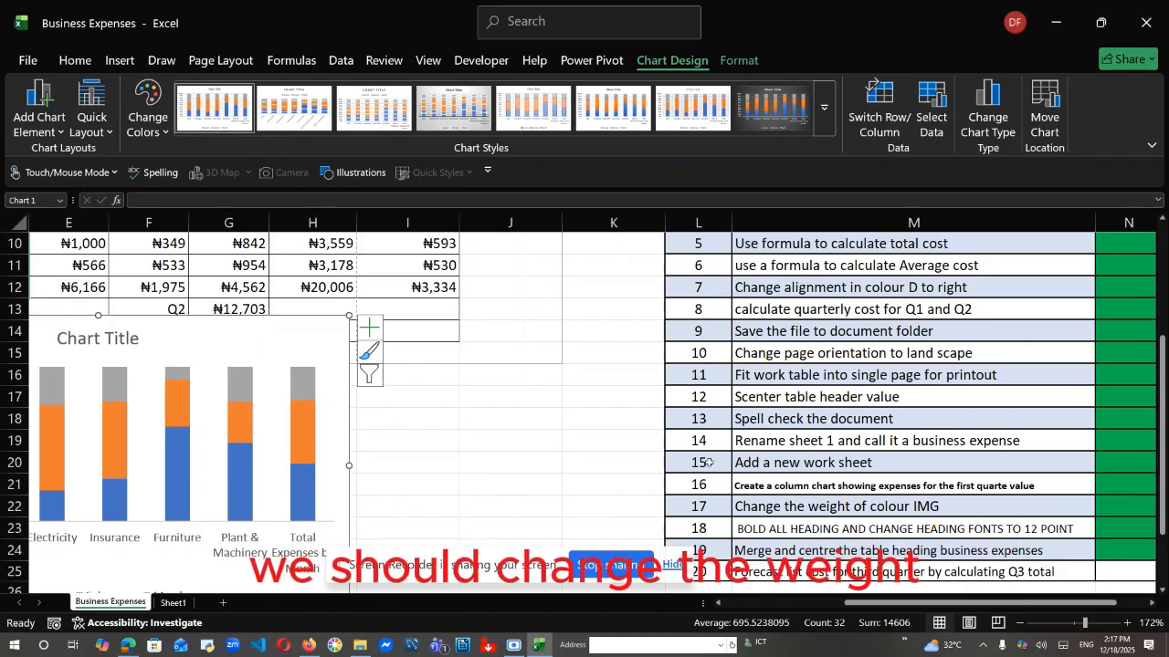
{"action": "left_click", "coordinate": [368, 352]}
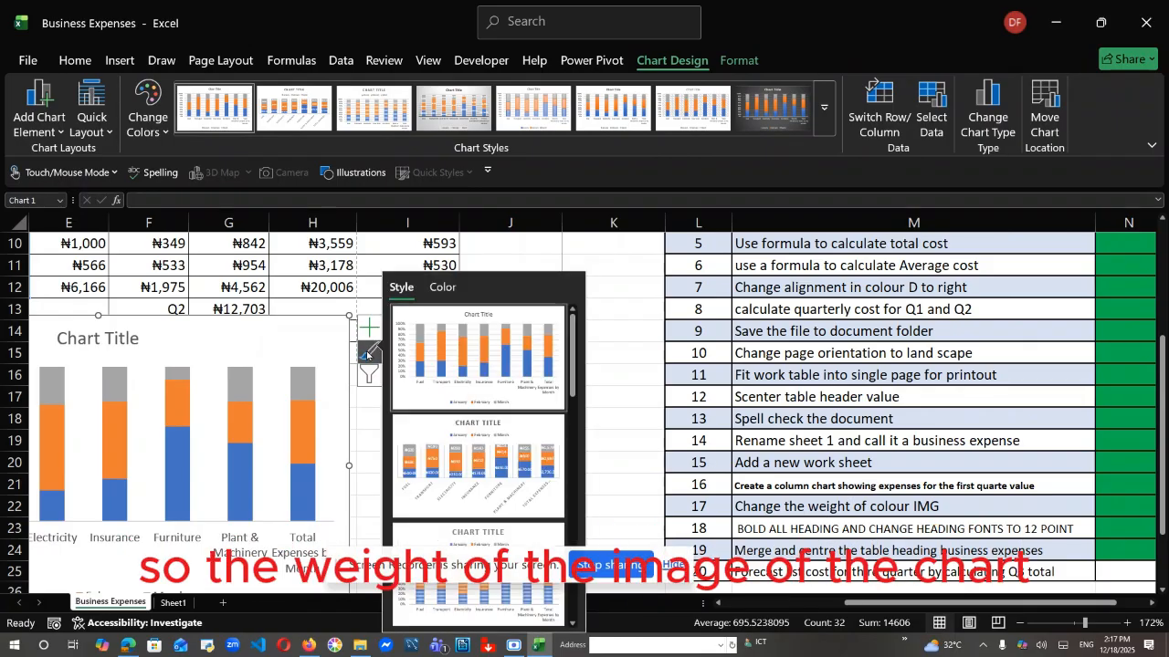
{"action": "left_click", "coordinate": [306, 401]}
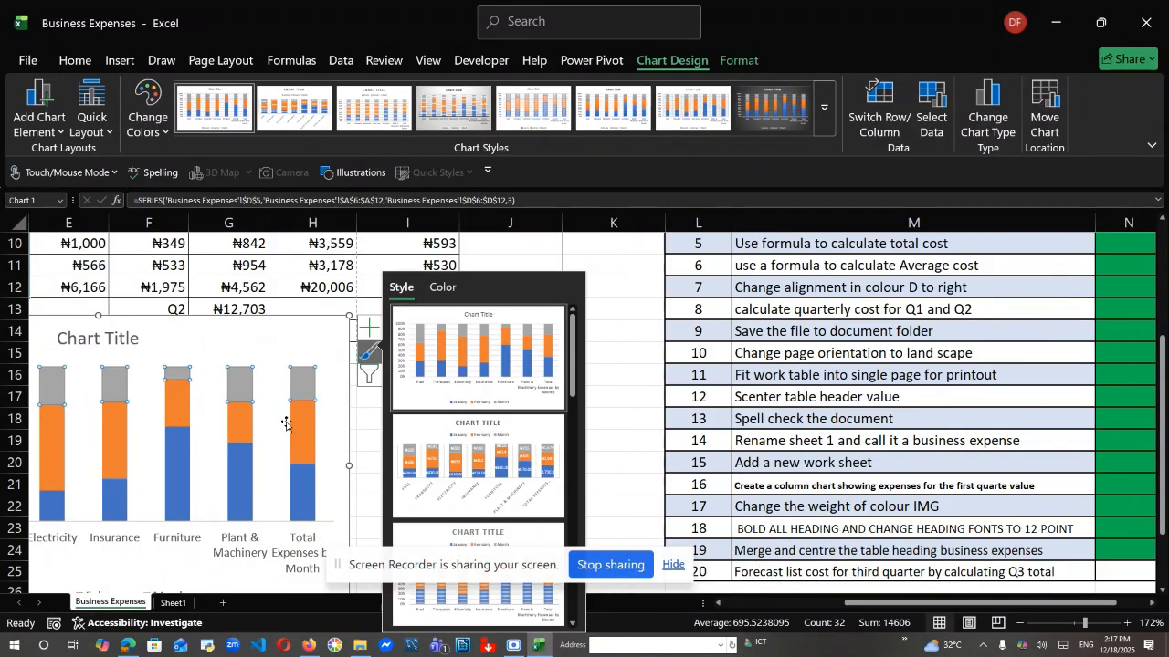
{"action": "left_click", "coordinate": [302, 430]}
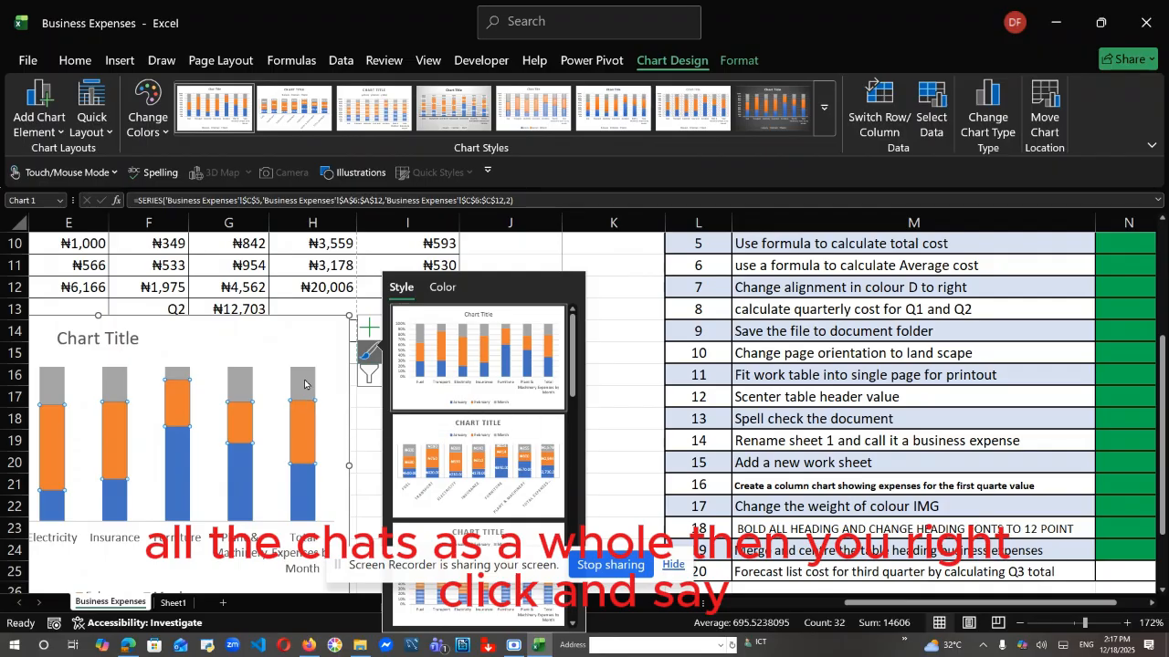
{"action": "right_click", "coordinate": [304, 383]}
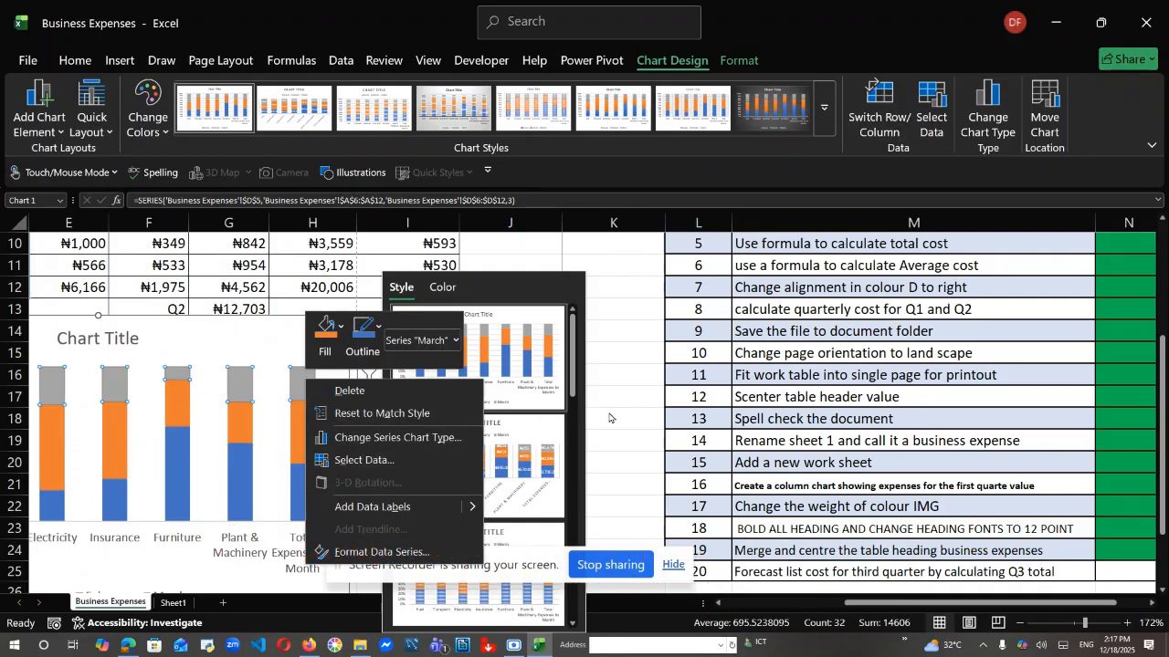
{"action": "key", "text": "Escape"}
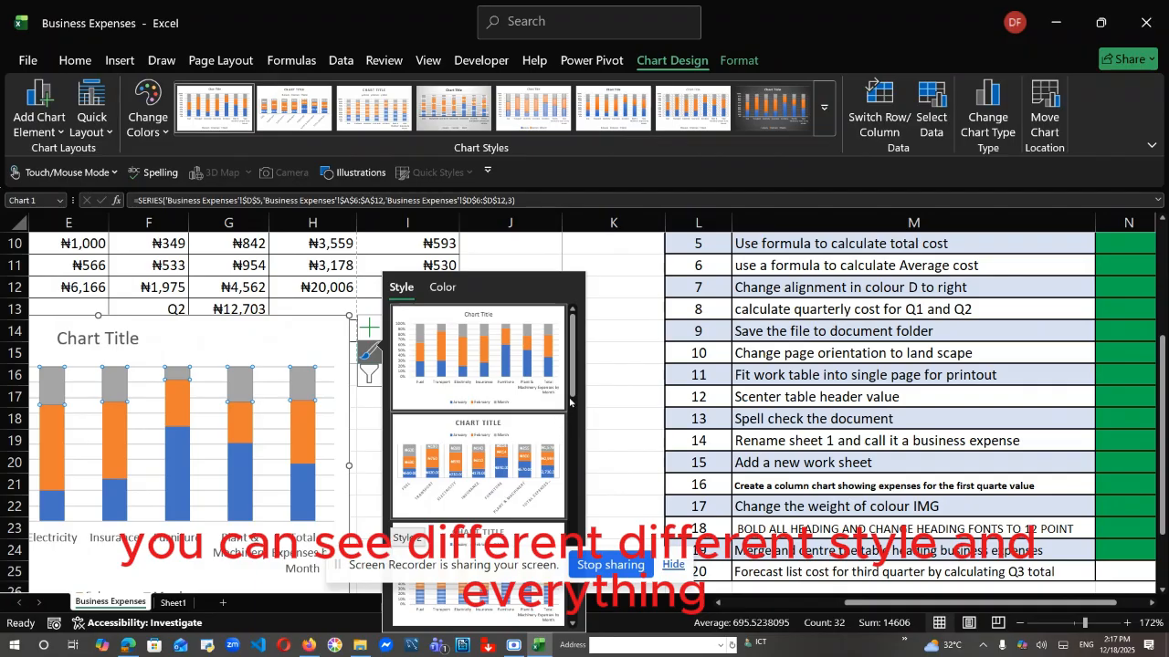
{"action": "left_click_drag", "start_coordinate": [572, 393], "coordinate": [587, 580]}
{"action": "left_click", "coordinate": [621, 484]}
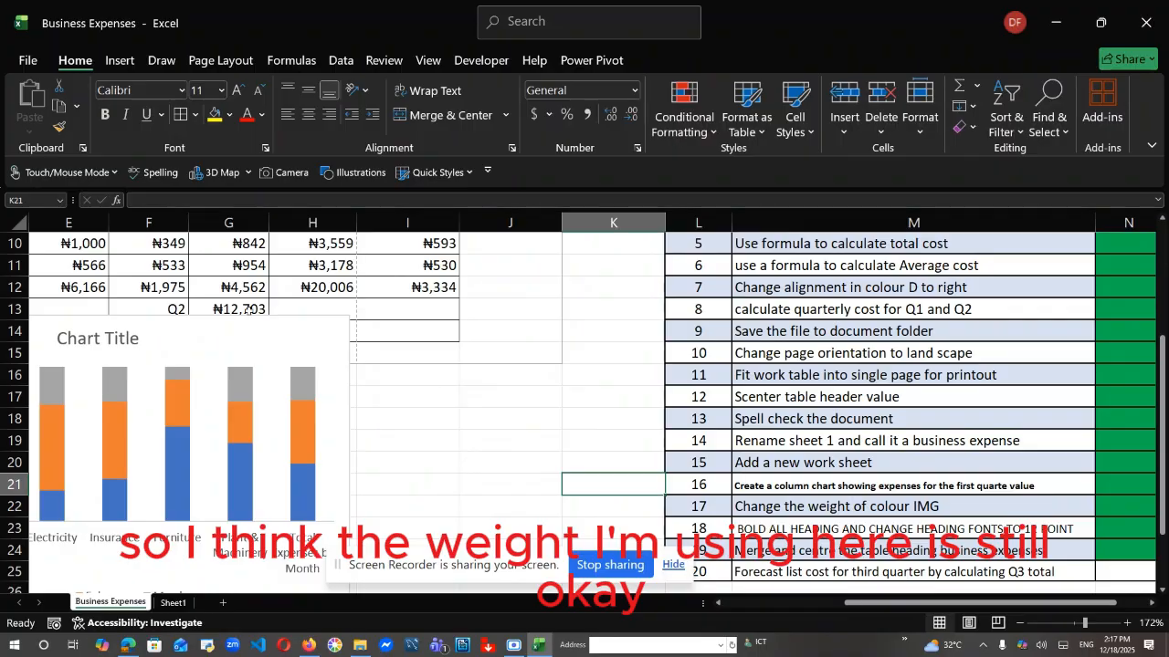
Move the chart below the table to start at row 15 under columns E to K, and open the February series' formatting options
{"action": "left_click_drag", "start_coordinate": [251, 347], "coordinate": [479, 387]}
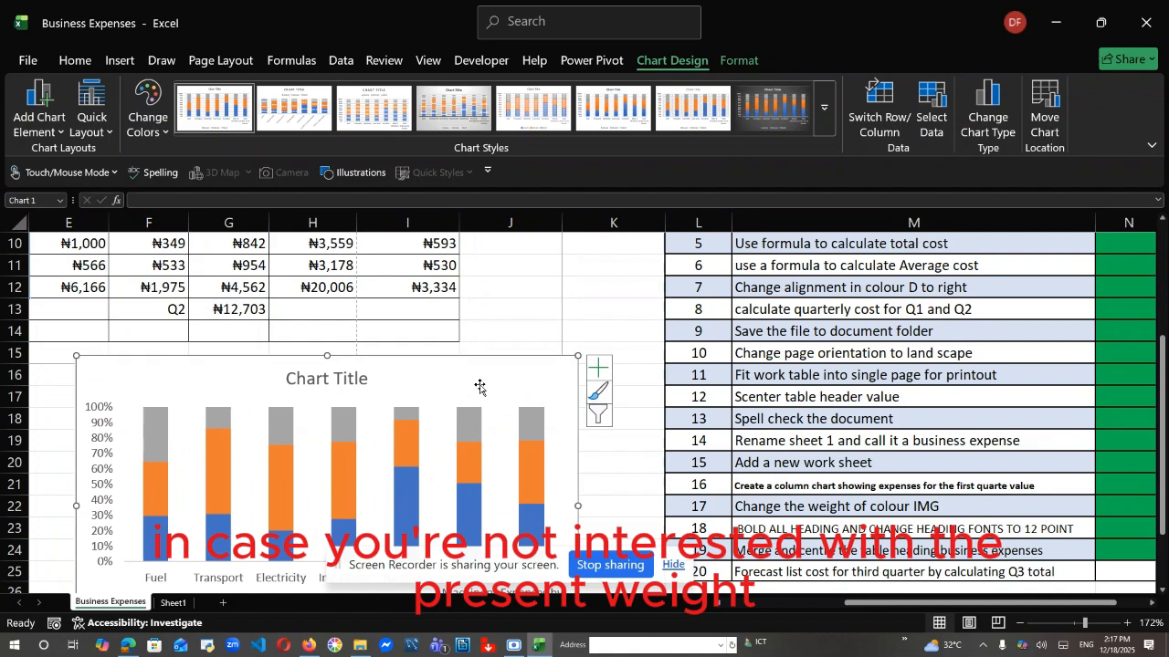
{"action": "left_click", "coordinate": [531, 461]}
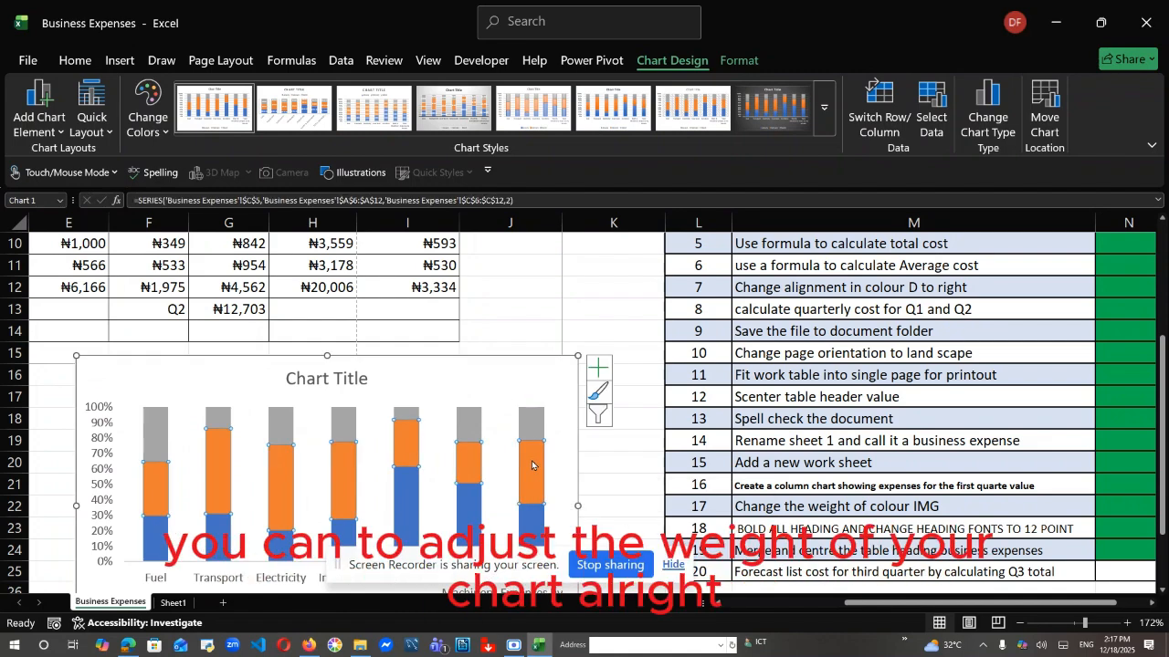
{"action": "right_click", "coordinate": [532, 466]}
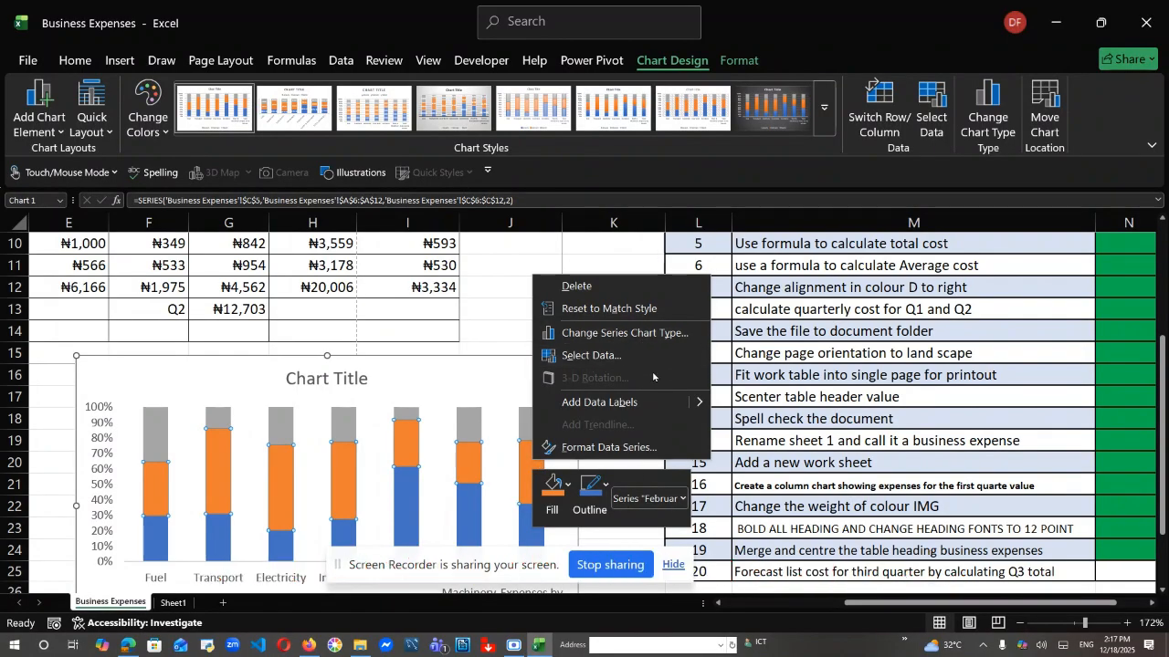
{"action": "left_click", "coordinate": [638, 449]}
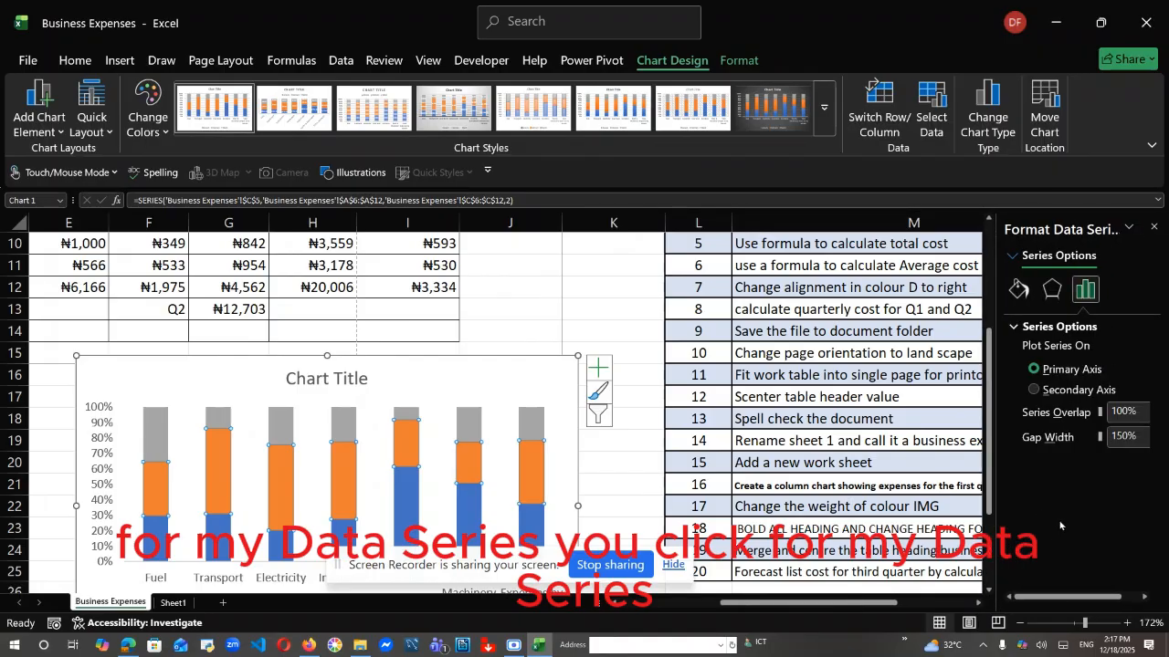
{"action": "mouse_move", "coordinate": [1077, 596]}
{"action": "left_mouse_down"}
{"action": "mouse_move", "coordinate": [1097, 596]}
{"action": "mouse_move", "coordinate": [1066, 594]}
{"action": "left_mouse_up"}
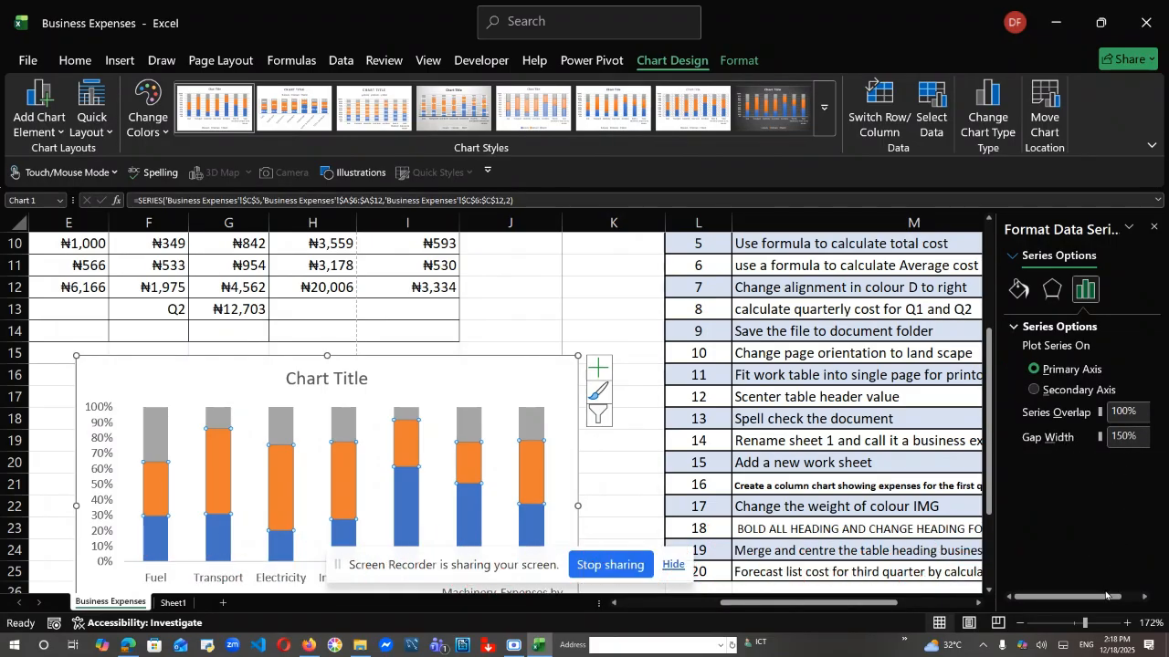
{"action": "left_click_drag", "start_coordinate": [1113, 597], "coordinate": [1140, 597]}
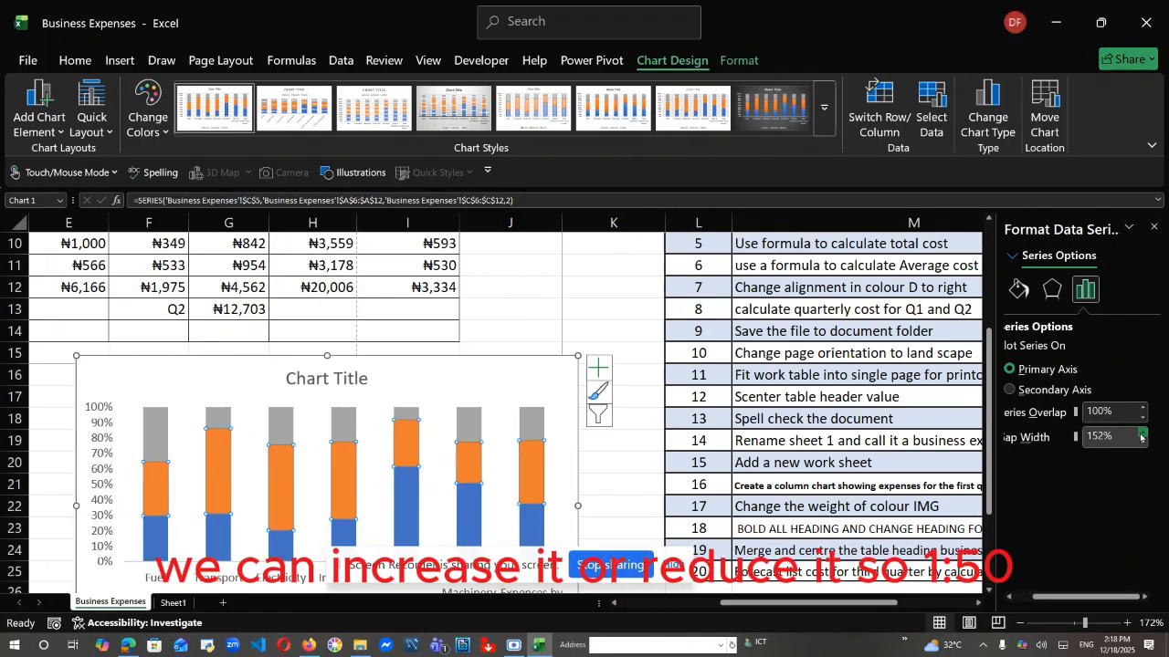
Increase the gap width of the chart's February series to 181%
{"action": "left_click", "coordinate": [1140, 435]}
{"action": "left_click", "coordinate": [1140, 435]}
{"action": "left_click", "coordinate": [1140, 435]}
{"action": "left_click", "coordinate": [1140, 435]}
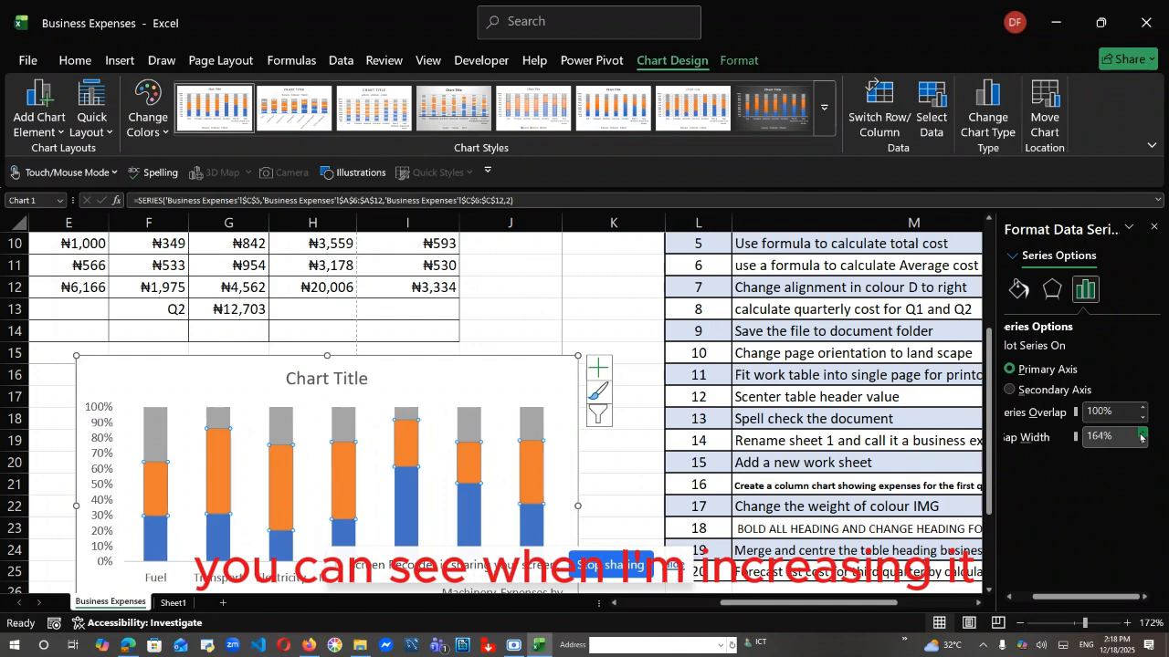
{"action": "left_click", "coordinate": [1140, 435]}
{"action": "left_click", "coordinate": [1140, 435]}
{"action": "left_click", "coordinate": [1141, 435]}
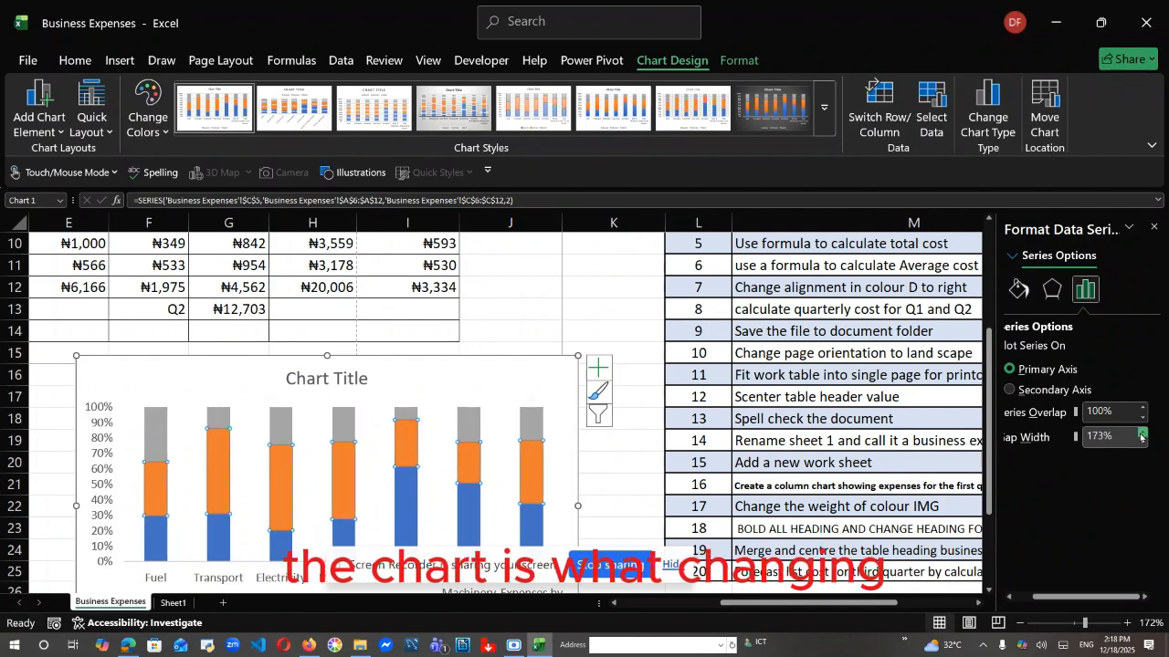
{"action": "left_click", "coordinate": [1140, 435]}
{"action": "left_click", "coordinate": [1140, 435]}
{"action": "left_click", "coordinate": [1140, 435]}
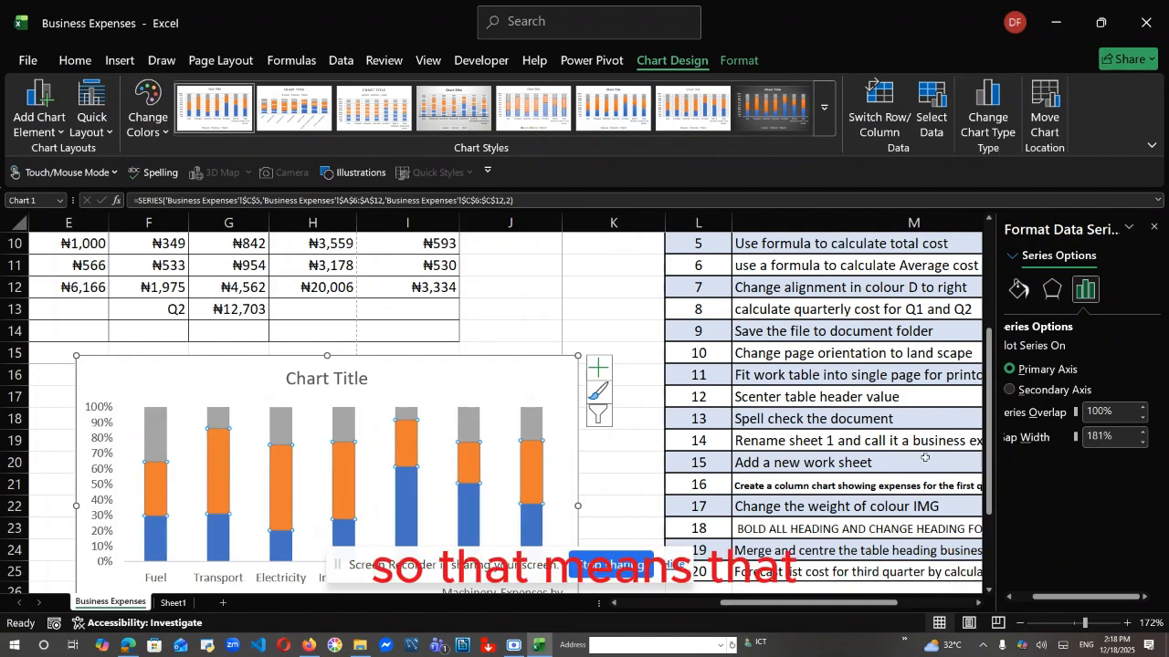
{"action": "left_click", "coordinate": [590, 458]}
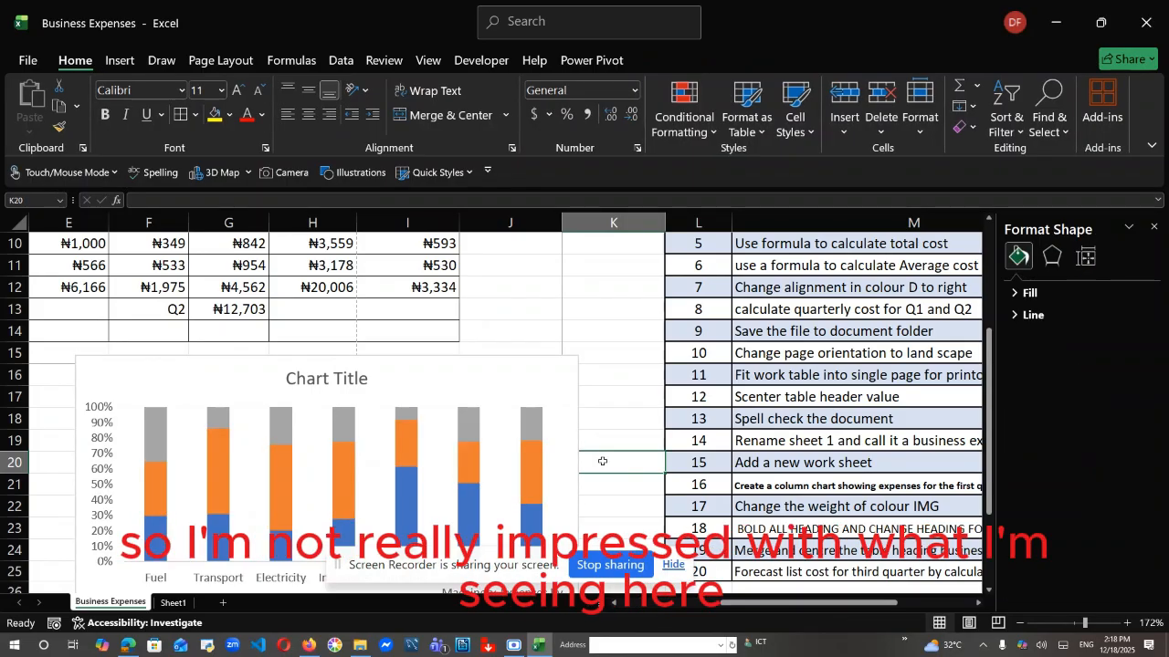
For task 17, reduce the gap width of the chart's February series to 151%
{"action": "left_click", "coordinate": [538, 472]}
{"action": "left_click", "coordinate": [538, 456]}
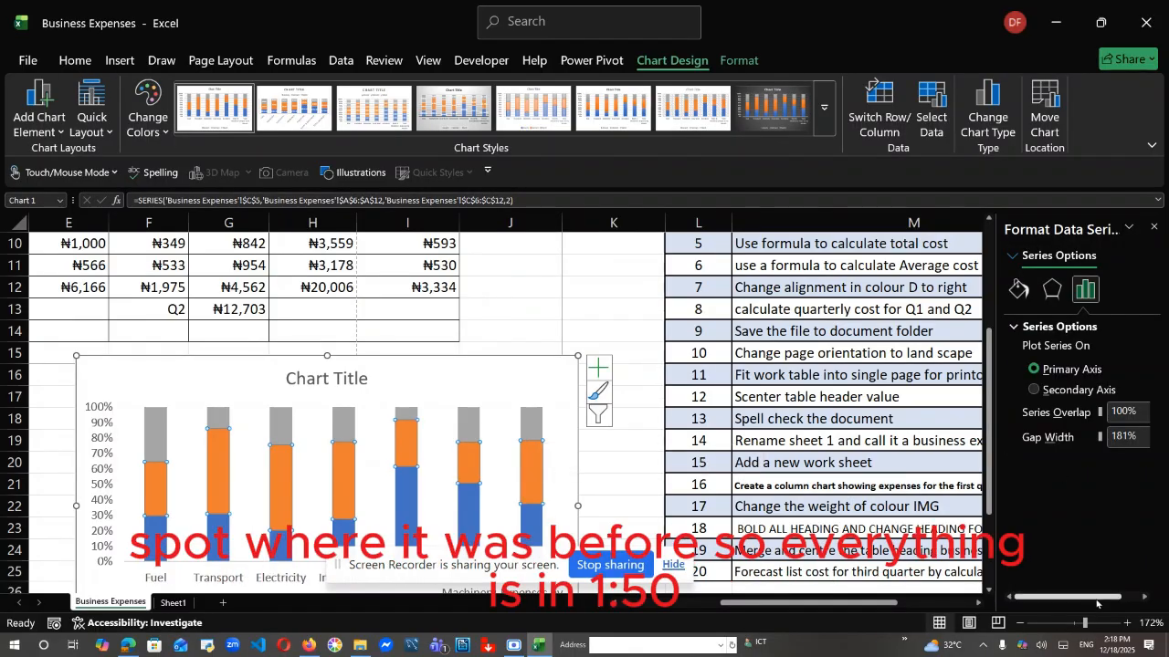
{"action": "left_click_drag", "start_coordinate": [1100, 599], "coordinate": [1144, 598]}
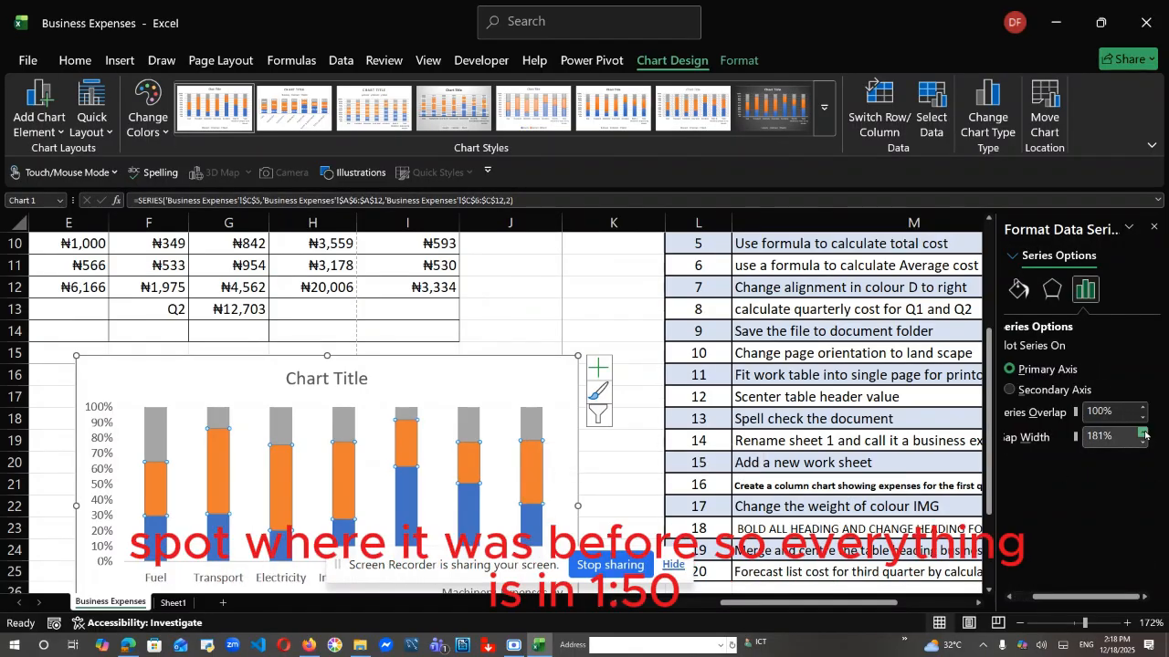
{"action": "double_click", "coordinate": [1144, 444]}
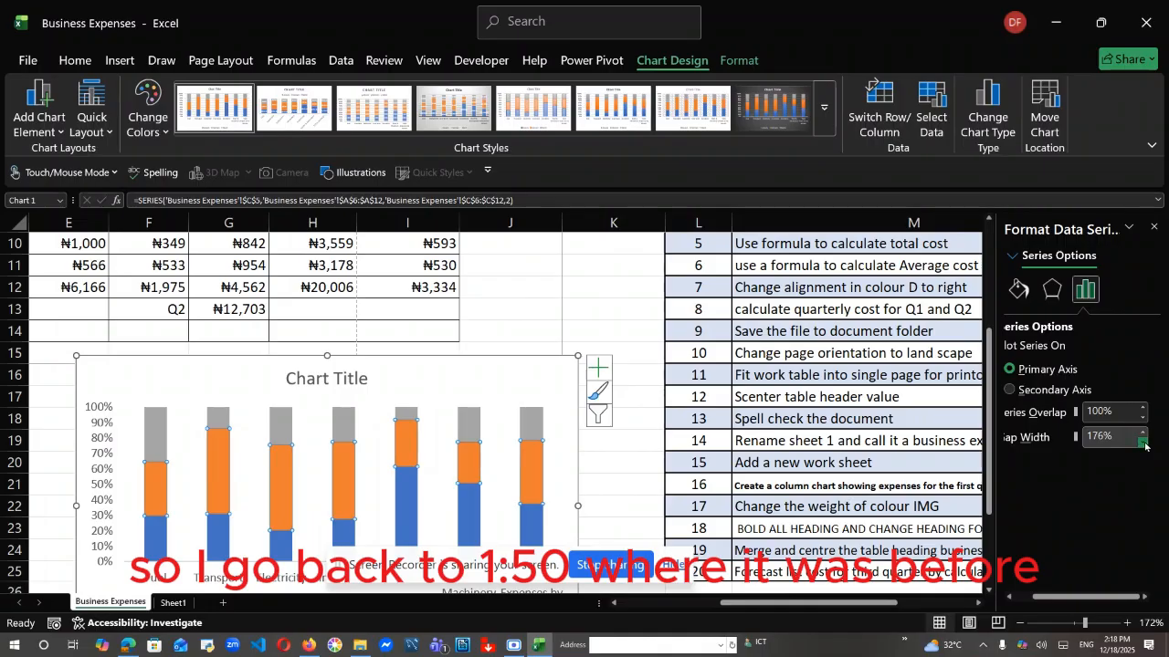
{"action": "triple_click", "coordinate": [1144, 443]}
{"action": "triple_click", "coordinate": [1144, 443]}
{"action": "triple_click", "coordinate": [1144, 443]}
{"action": "triple_click", "coordinate": [1144, 443]}
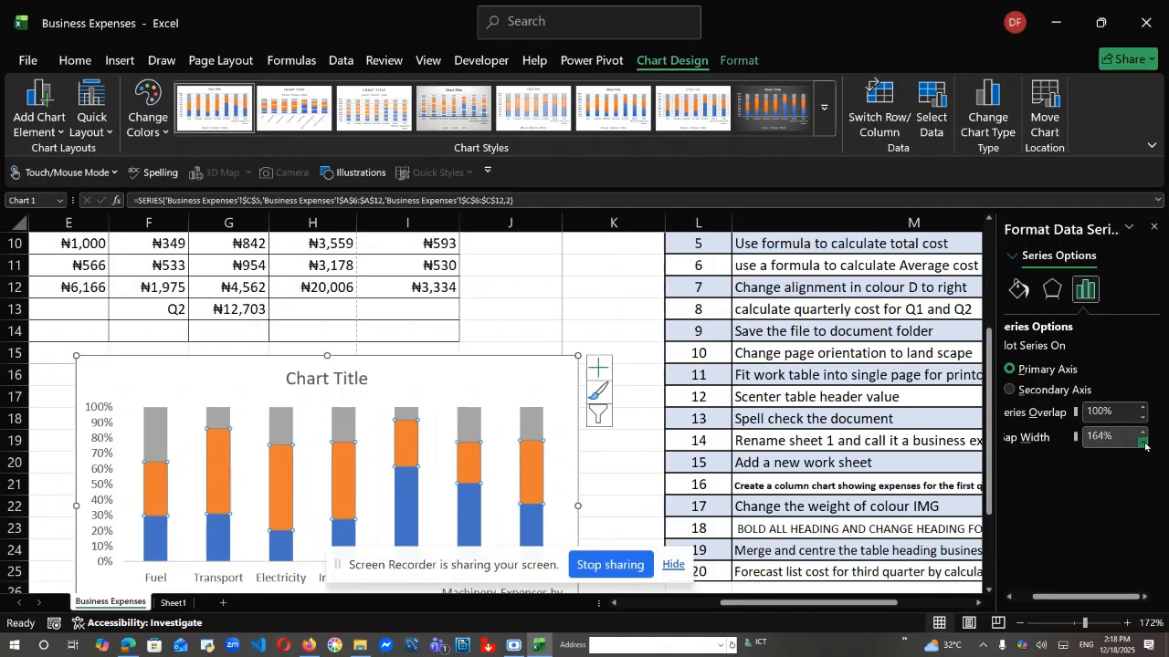
{"action": "triple_click", "coordinate": [1143, 444]}
{"action": "triple_click", "coordinate": [1144, 445]}
{"action": "triple_click", "coordinate": [1143, 445]}
{"action": "double_click", "coordinate": [1144, 445]}
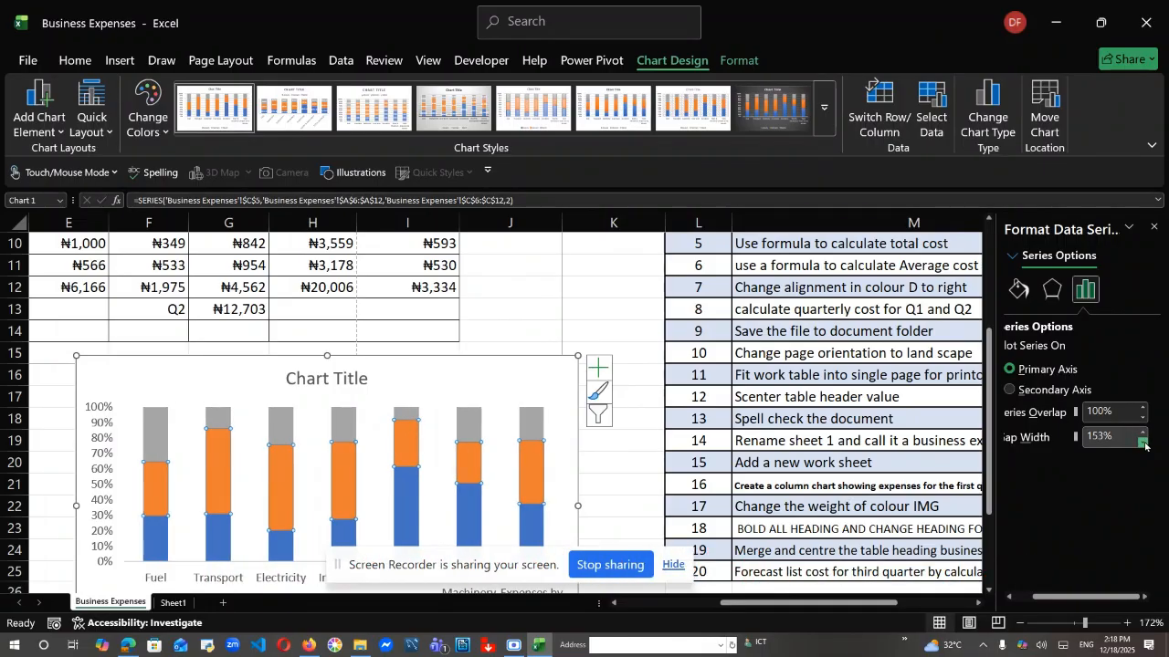
{"action": "double_click", "coordinate": [1144, 445]}
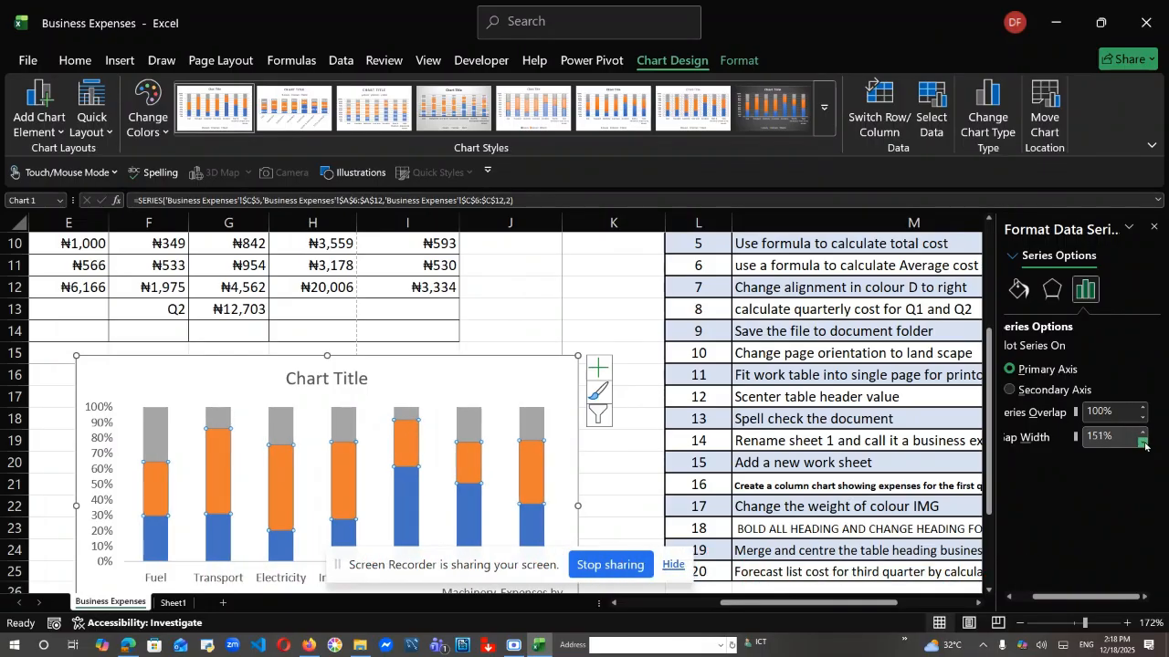
{"action": "left_click", "coordinate": [630, 463]}
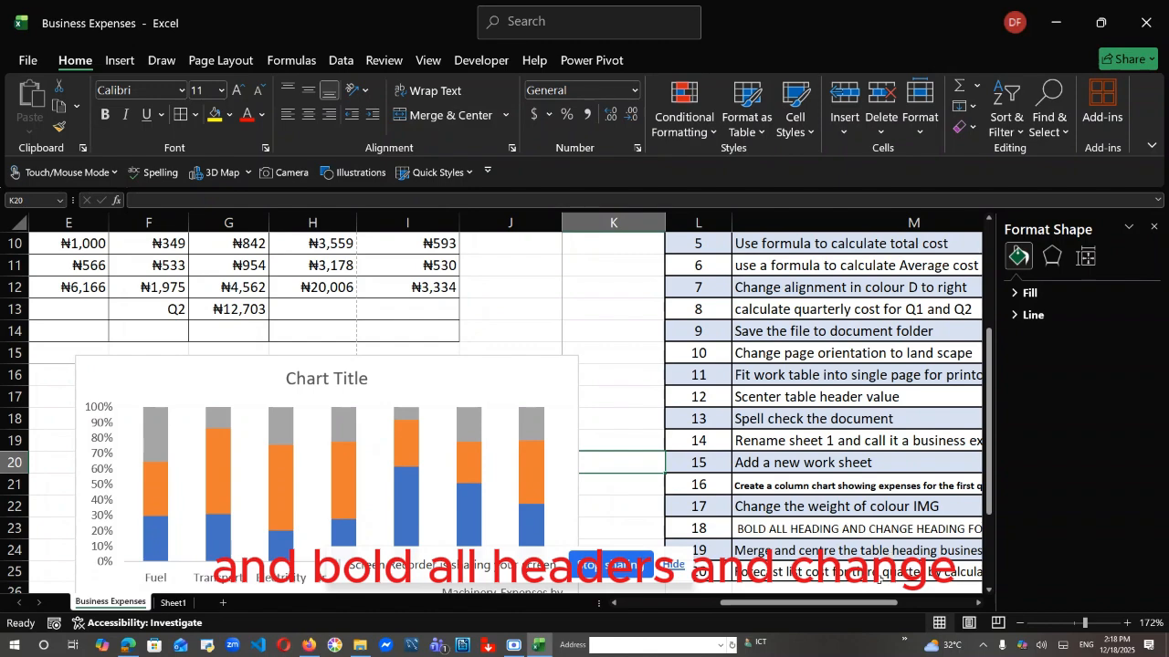
For task 18, select the table headings in A5:I5 and toggle bold off and back on
{"action": "left_click_drag", "start_coordinate": [884, 603], "coordinate": [911, 603]}
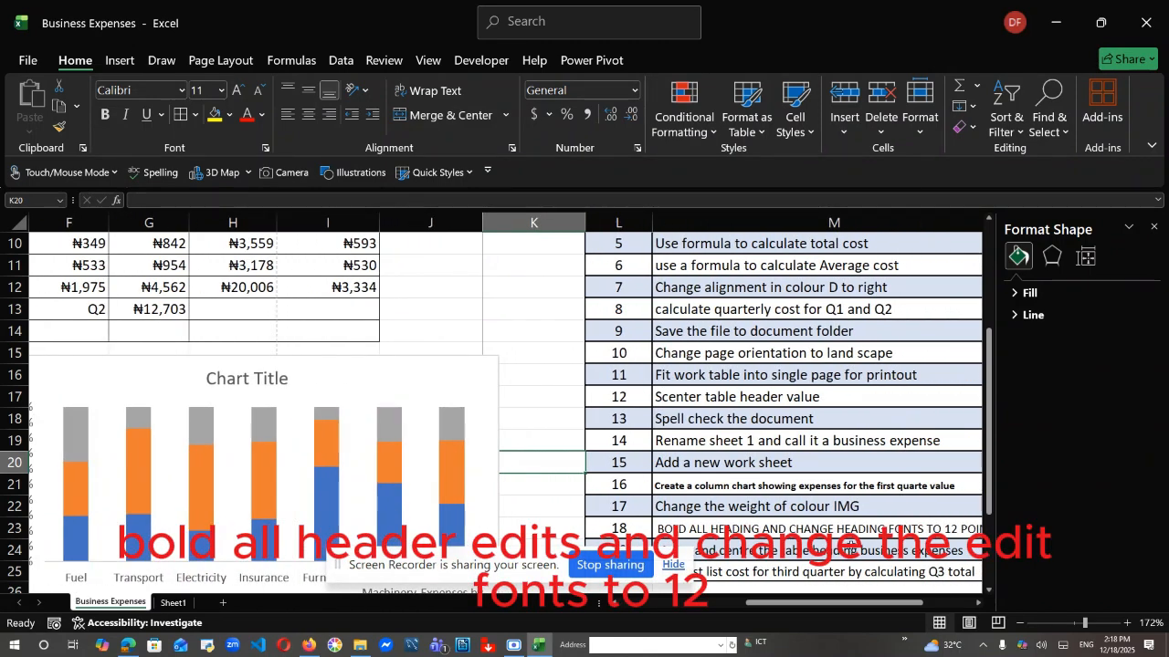
{"action": "left_click_drag", "start_coordinate": [888, 605], "coordinate": [730, 606]}
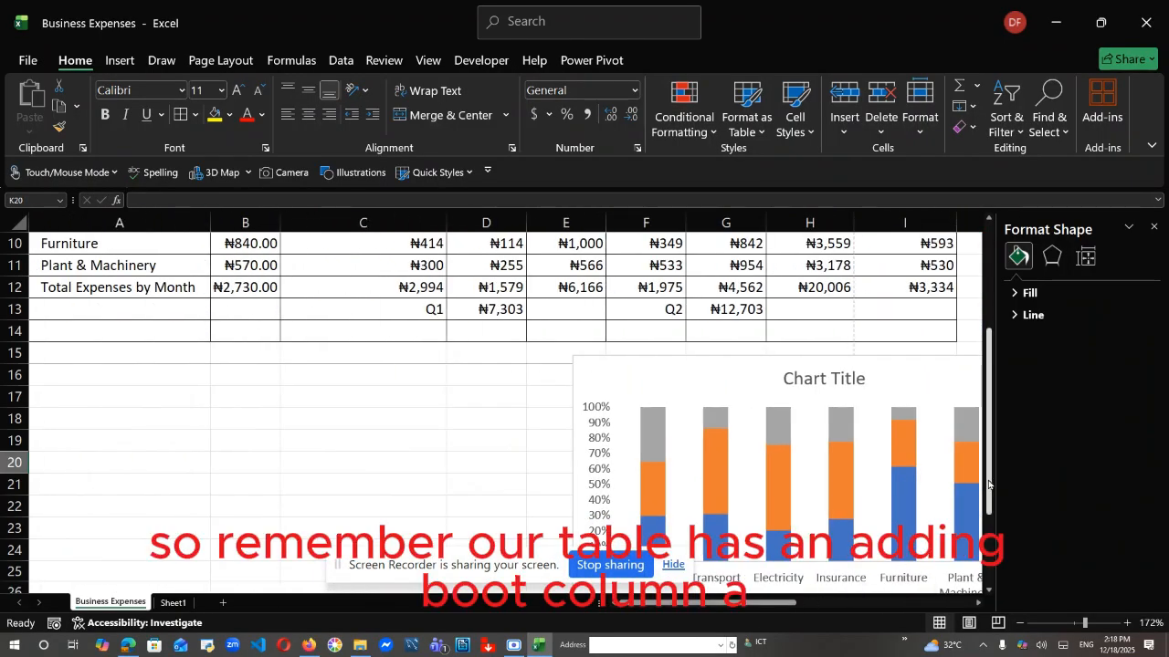
{"action": "left_click_drag", "start_coordinate": [990, 482], "coordinate": [999, 378]}
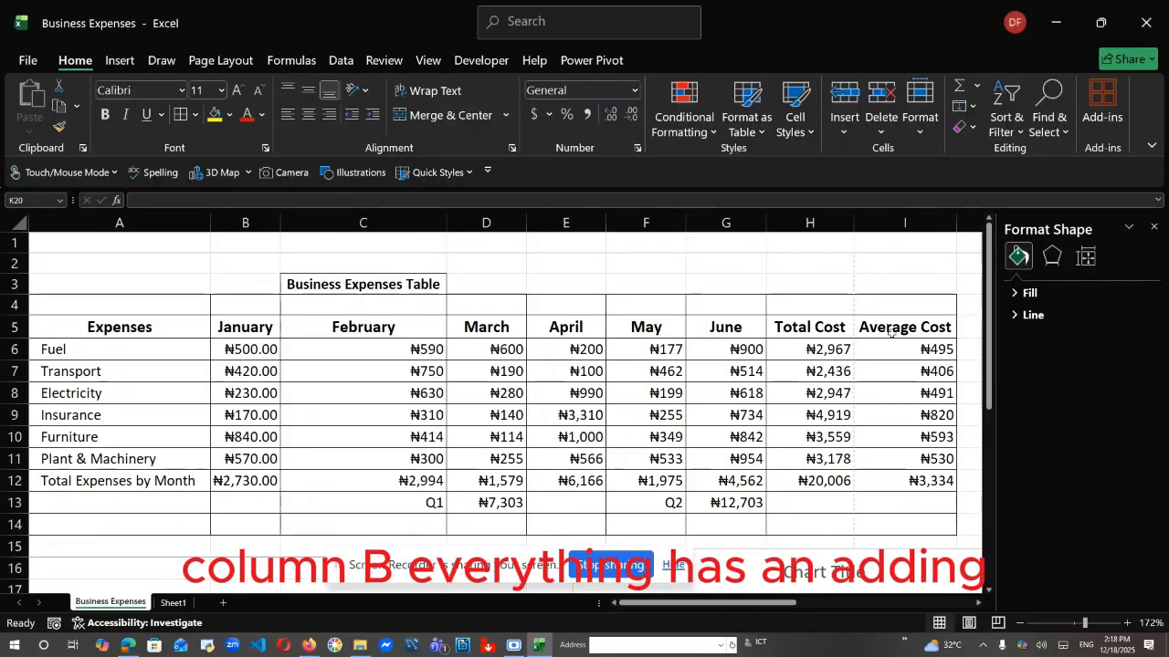
{"action": "left_click", "coordinate": [157, 325]}
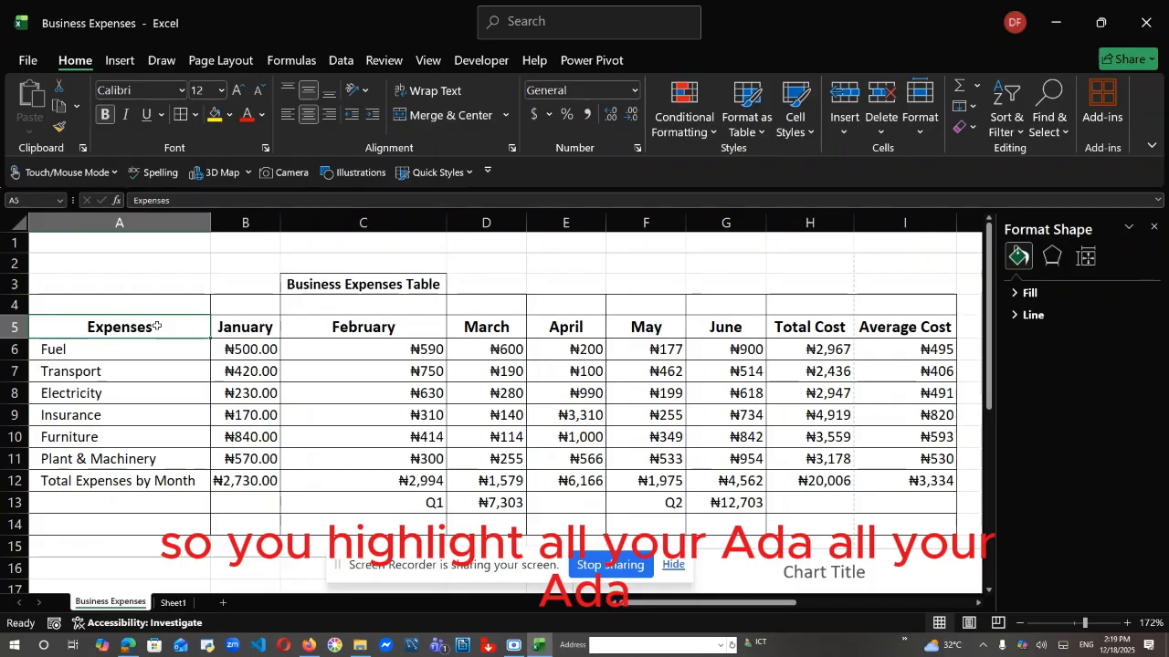
{"action": "key", "text": "shift+Right"}
{"action": "key", "text": "shift+Right"}
{"action": "key", "text": "shift+Right"}
{"action": "key", "text": "shift+Right"}
{"action": "key", "text": "shift+Right"}
{"action": "key", "text": "shift+Right"}
{"action": "key", "text": "shift+Right"}
{"action": "key", "text": "shift+Right"}
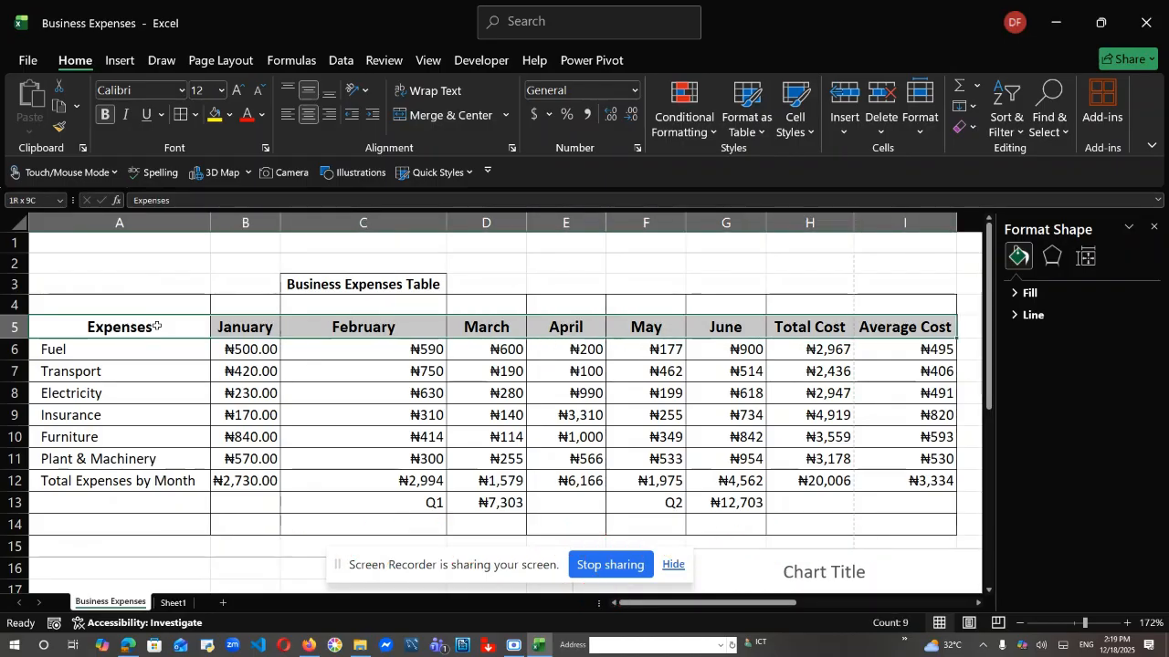
{"action": "key", "text": "shift+Right"}
{"action": "key", "text": "shift+Left"}
{"action": "key", "text": "shift+Left"}
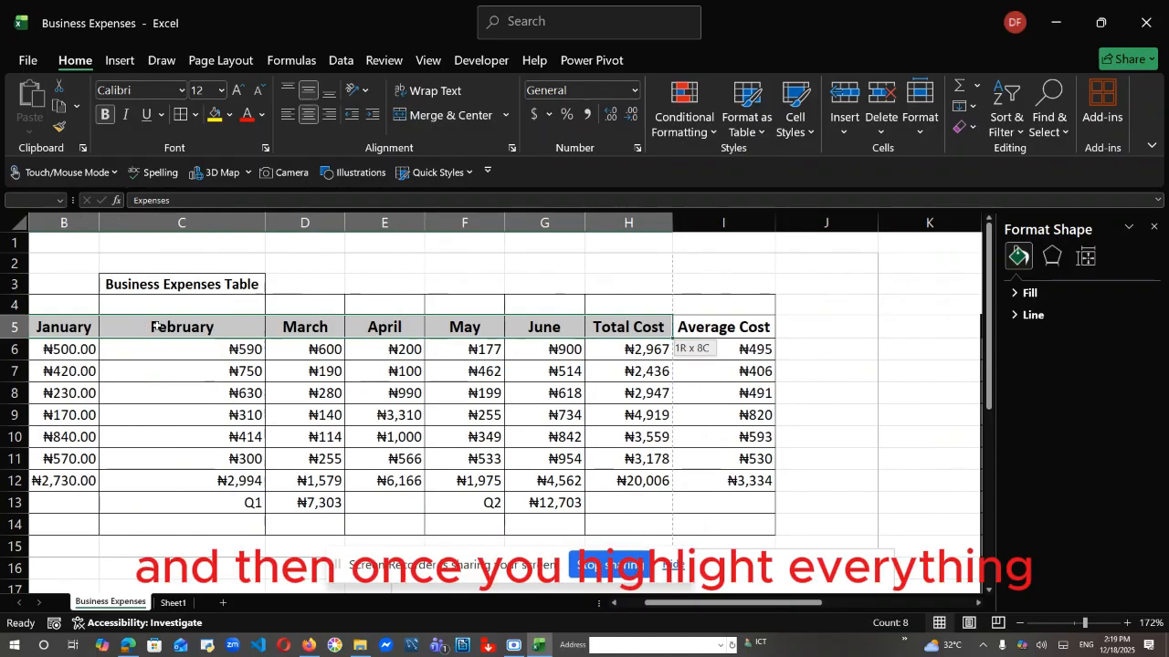
{"action": "key", "text": "shift+Left"}
{"action": "key", "text": "shift+Left"}
{"action": "key", "text": "shift+Left"}
{"action": "key", "text": "shift+Left"}
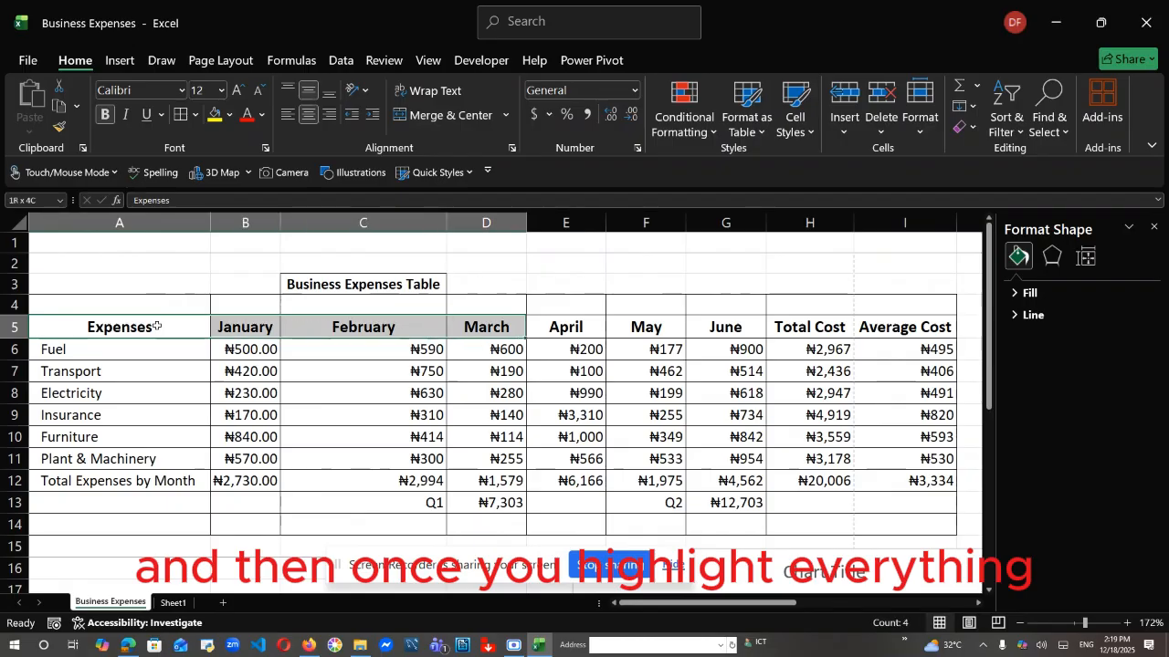
{"action": "key", "text": "shift+Right"}
{"action": "key", "text": "shift+Right"}
{"action": "key", "text": "shift+Right"}
{"action": "key", "text": "shift+Right"}
{"action": "key", "text": "shift+Right"}
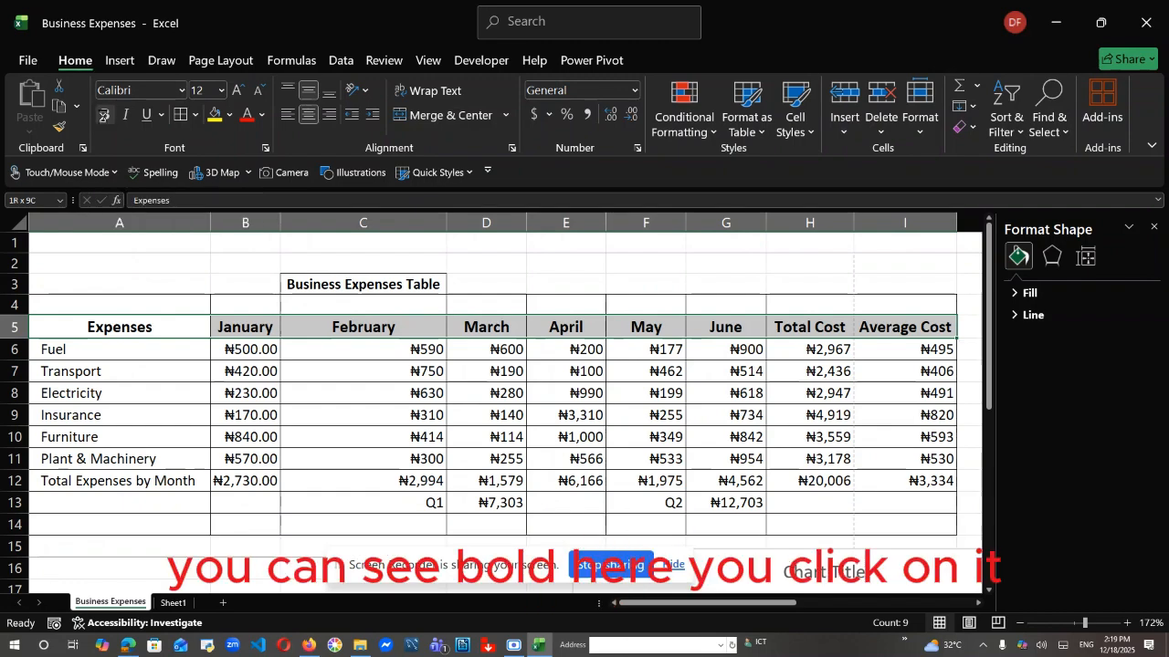
{"action": "left_click", "coordinate": [104, 116]}
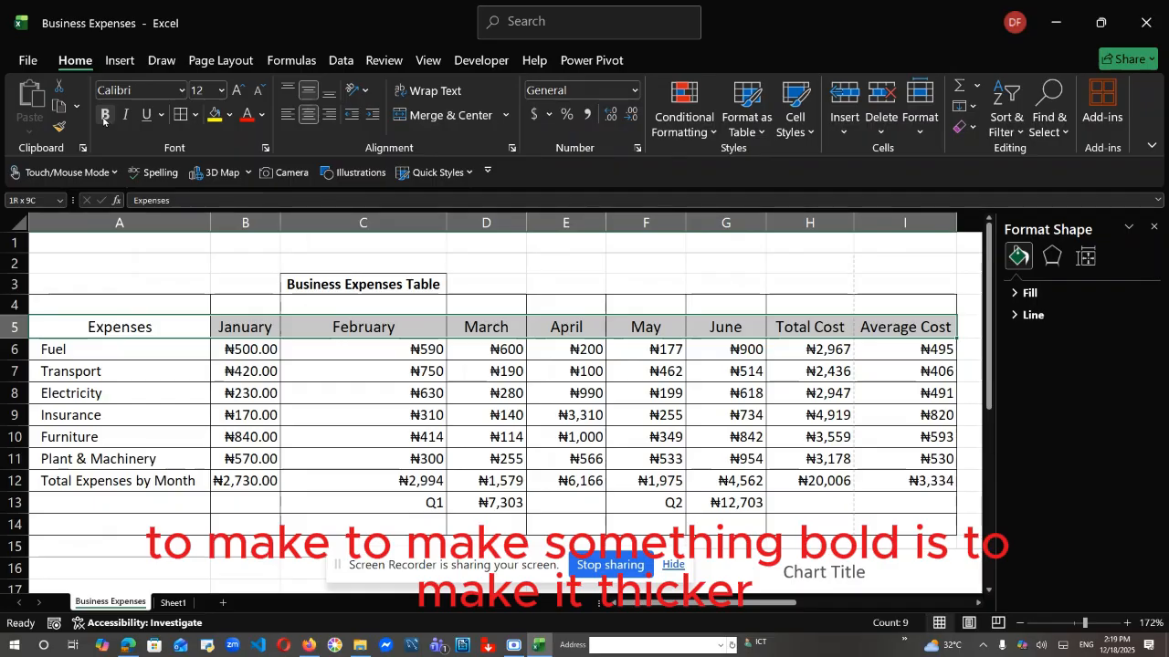
{"action": "left_click", "coordinate": [104, 115]}
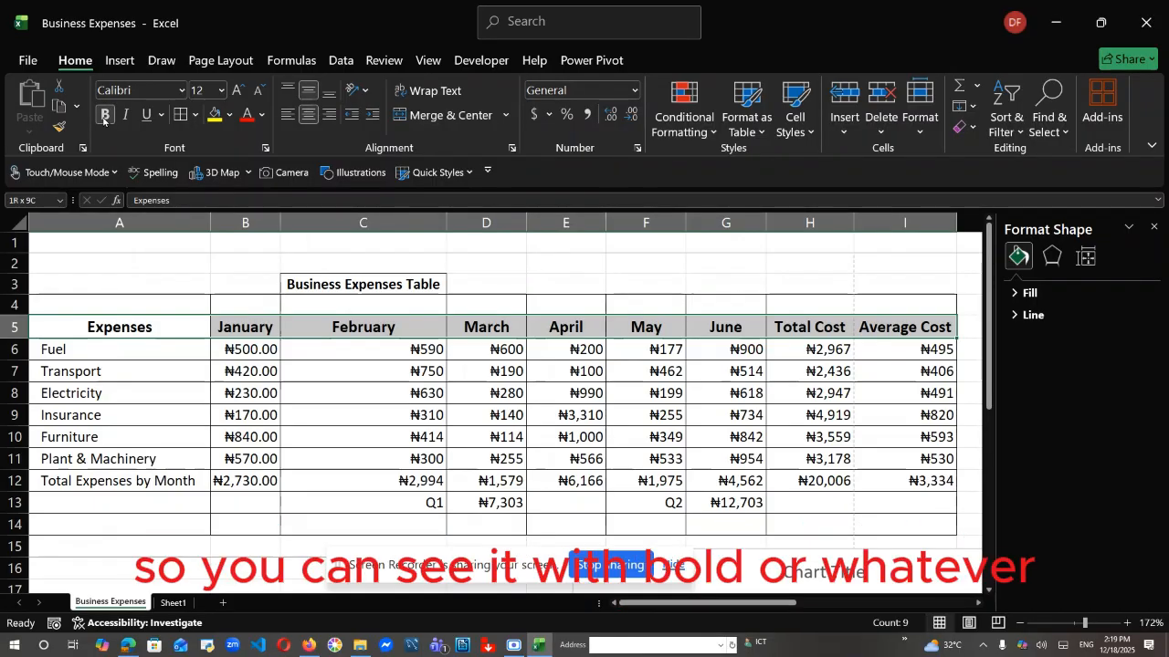
Set the font size of the bold table title in C3 to 12 points
{"action": "left_click", "coordinate": [345, 295]}
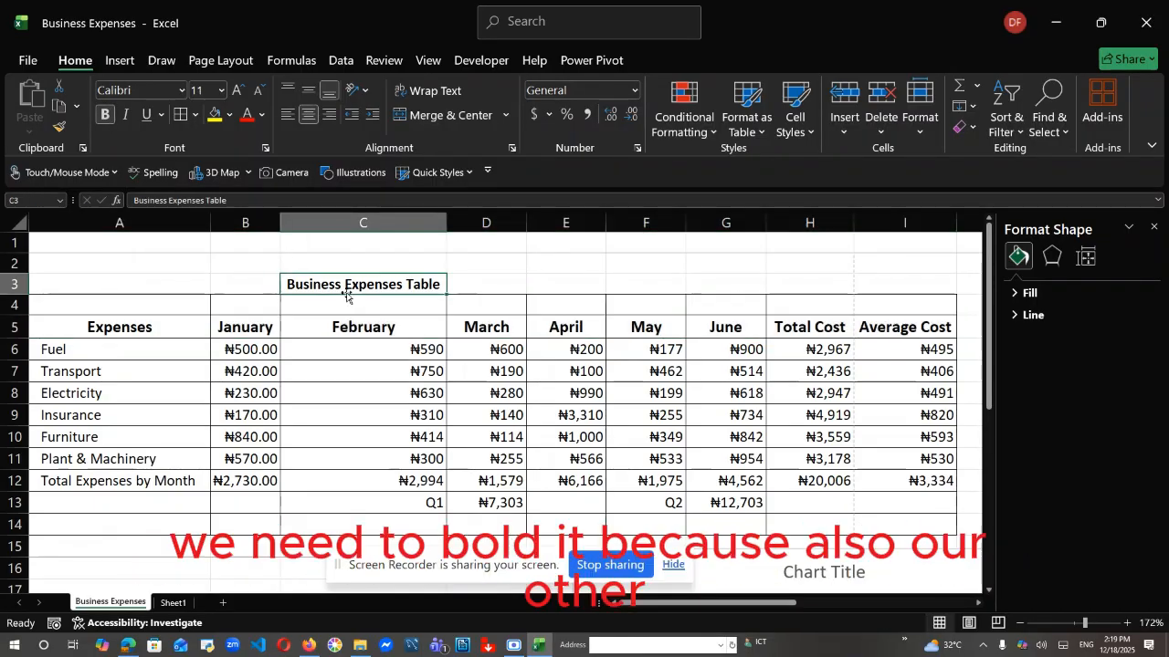
{"action": "left_click", "coordinate": [105, 115]}
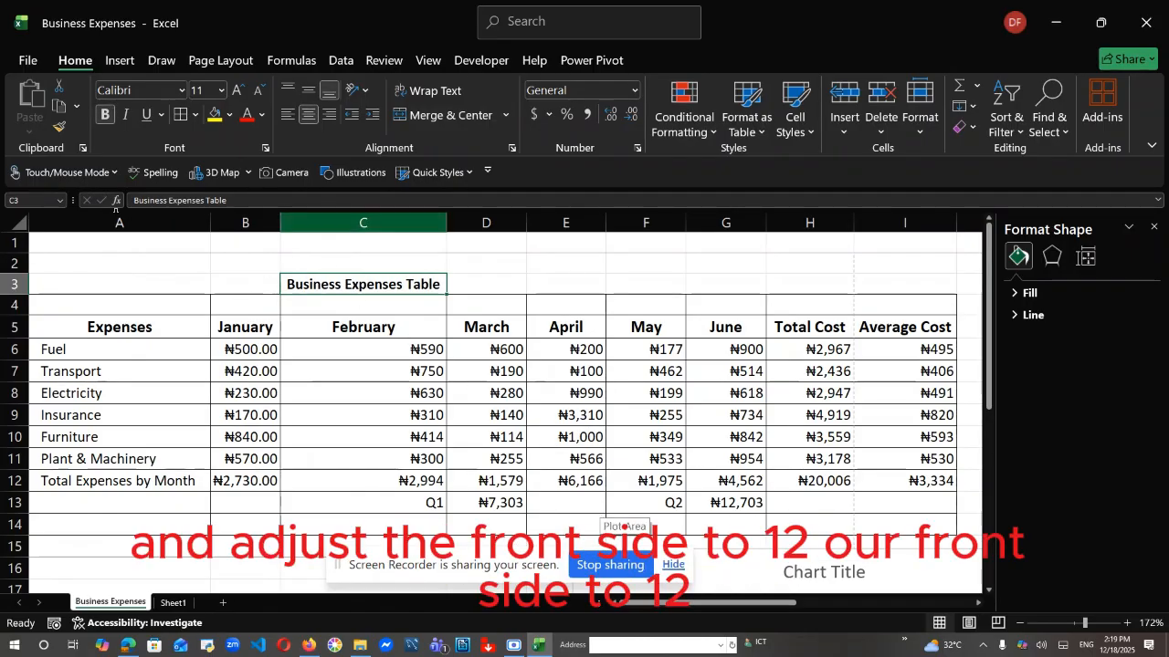
{"action": "left_click", "coordinate": [224, 92]}
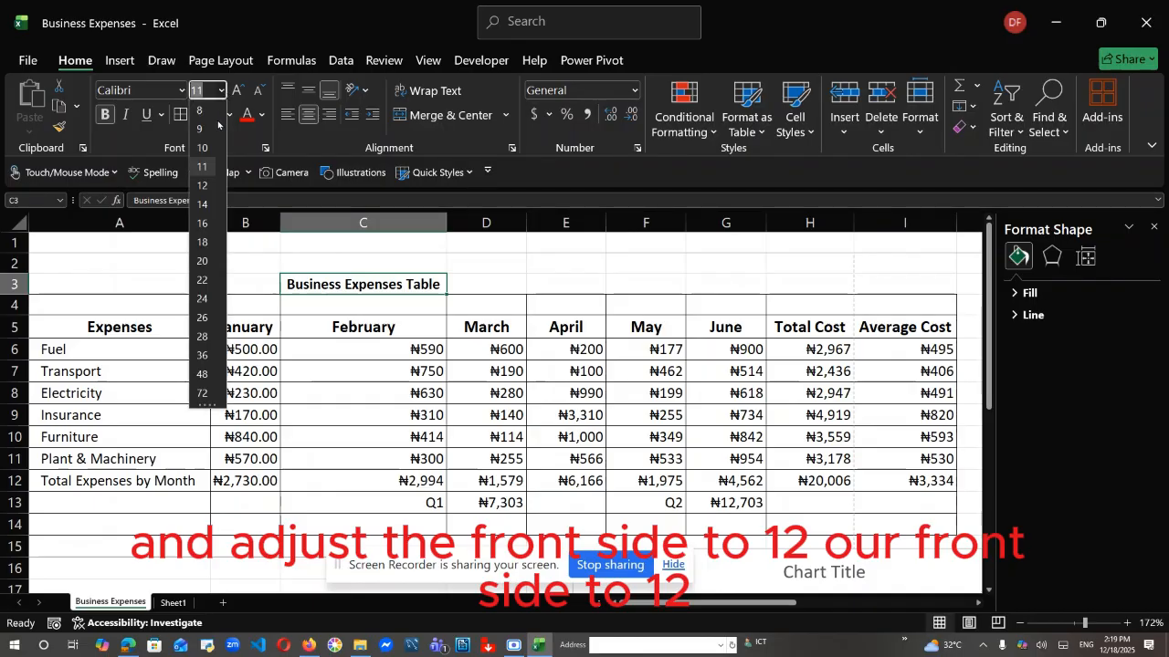
{"action": "left_click", "coordinate": [199, 182]}
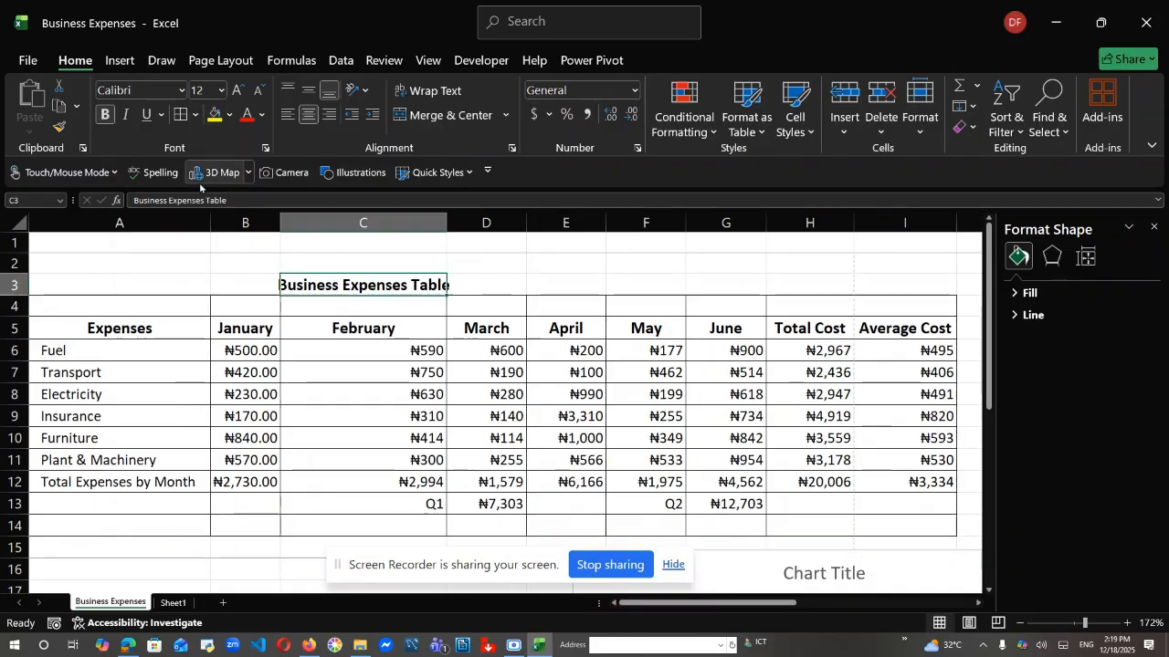
Select the table headings in A5:I5 and check their font size
{"action": "left_click", "coordinate": [123, 331]}
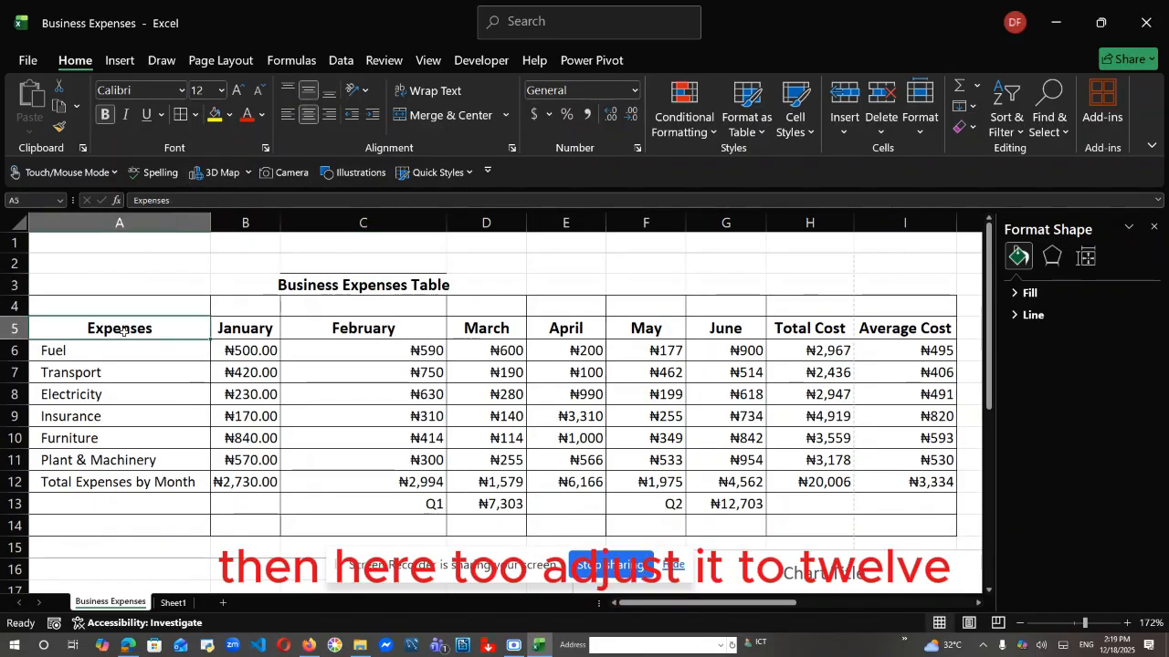
{"action": "key", "text": "shift+Right"}
{"action": "key", "text": "shift+Right"}
{"action": "key", "text": "shift+Right"}
{"action": "key", "text": "shift+Right"}
{"action": "key", "text": "shift+Right"}
{"action": "key", "text": "shift+Right"}
{"action": "key", "text": "shift+Right"}
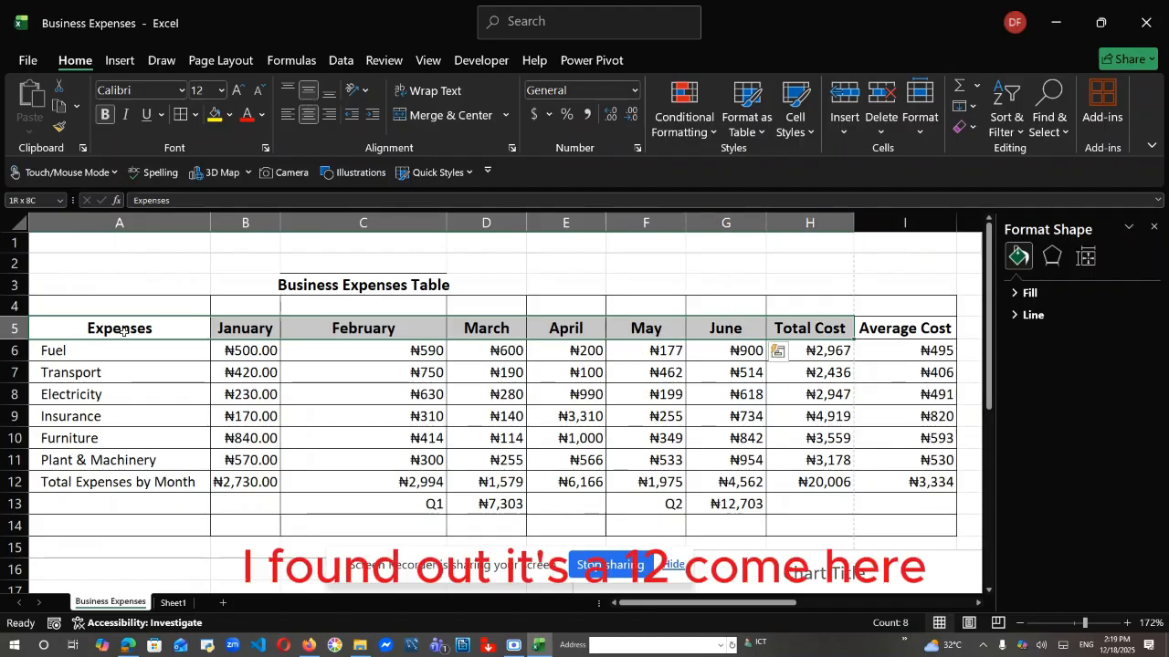
{"action": "key", "text": "shift+Right"}
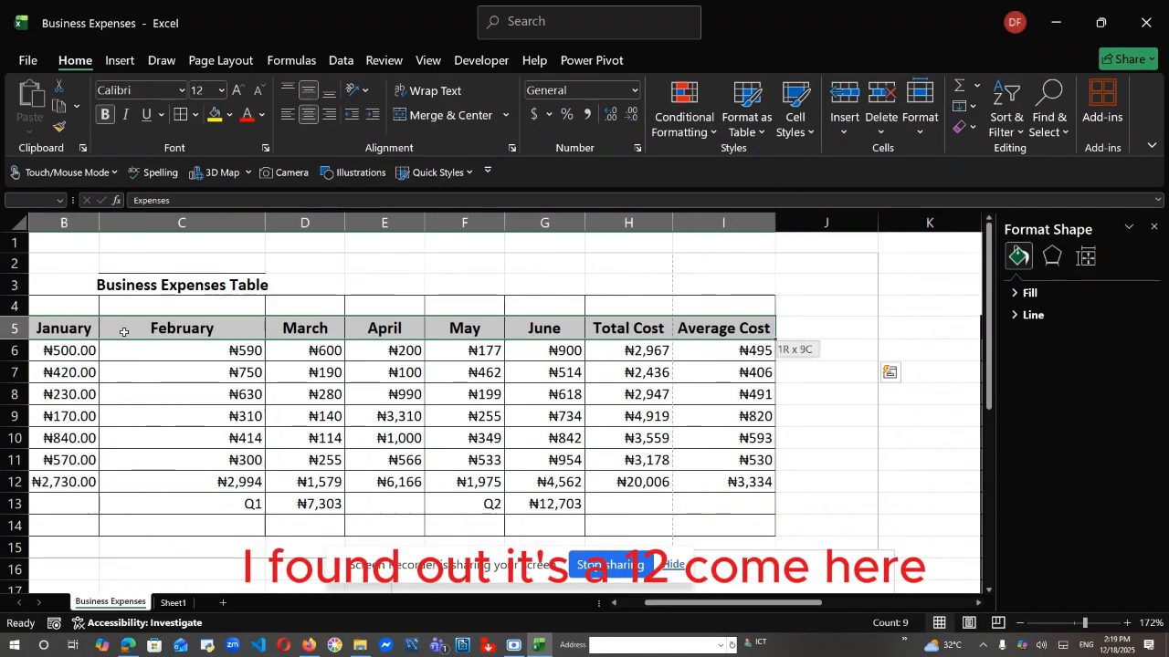
{"action": "left_click", "coordinate": [220, 89]}
{"action": "left_click", "coordinate": [220, 89]}
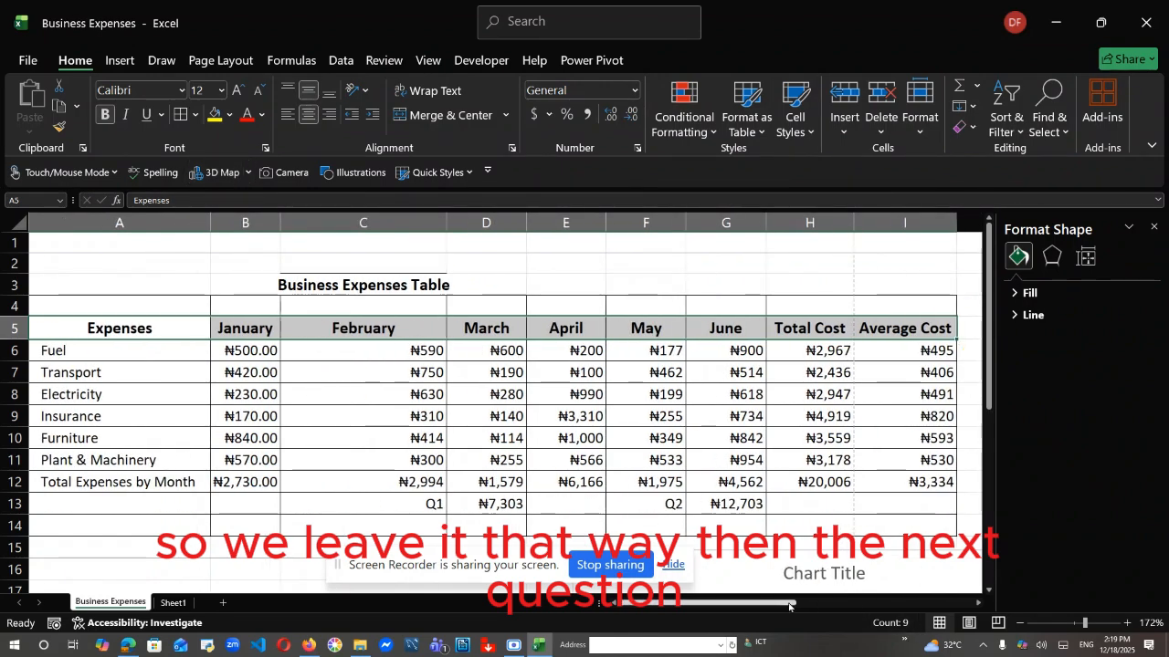
For task 19, merge and centre the Business Expenses Table title across A3:I3
{"action": "left_click_drag", "start_coordinate": [789, 606], "coordinate": [986, 610]}
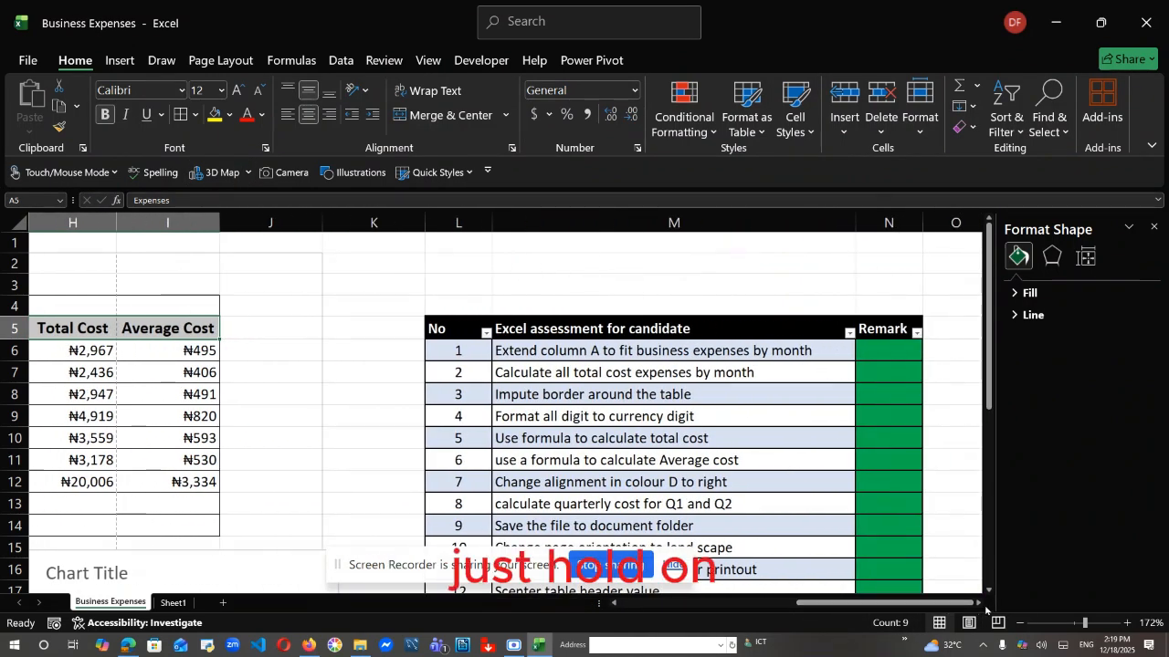
{"action": "left_click_drag", "start_coordinate": [989, 384], "coordinate": [987, 588]}
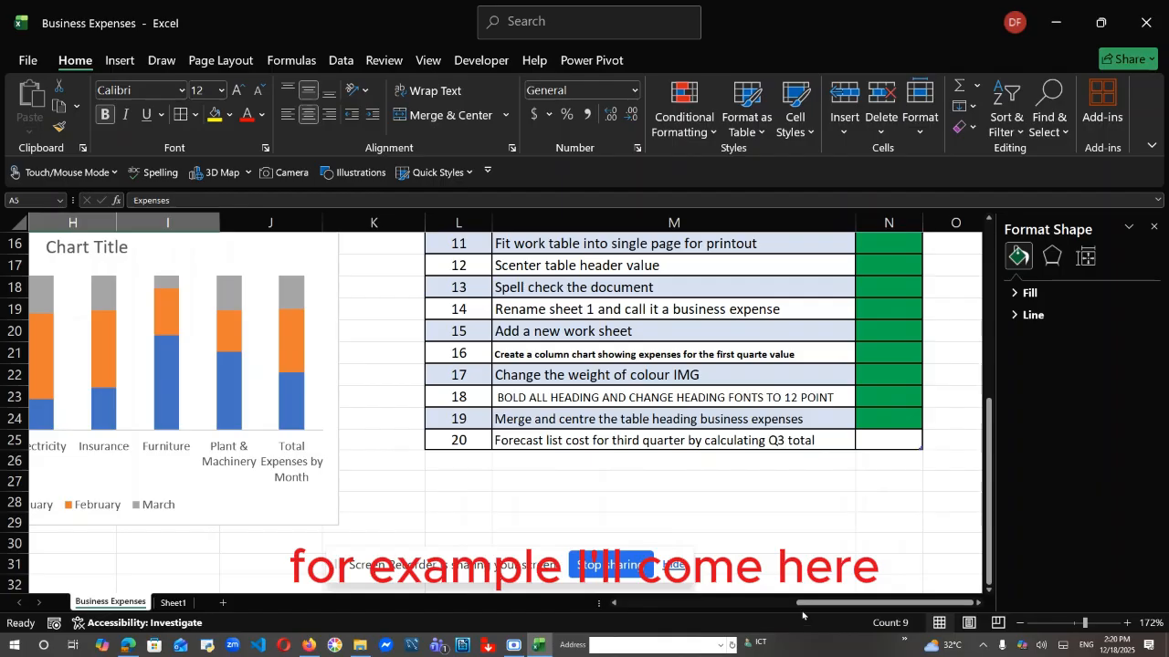
{"action": "left_click_drag", "start_coordinate": [804, 602], "coordinate": [625, 603]}
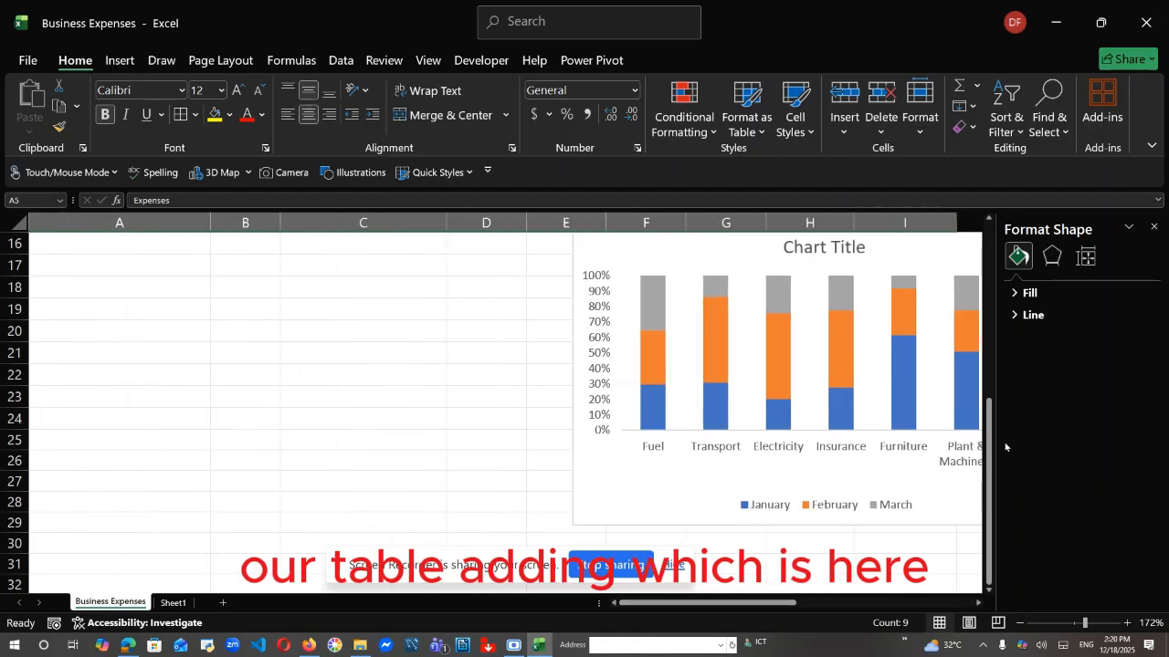
{"action": "left_click_drag", "start_coordinate": [990, 453], "coordinate": [979, 286]}
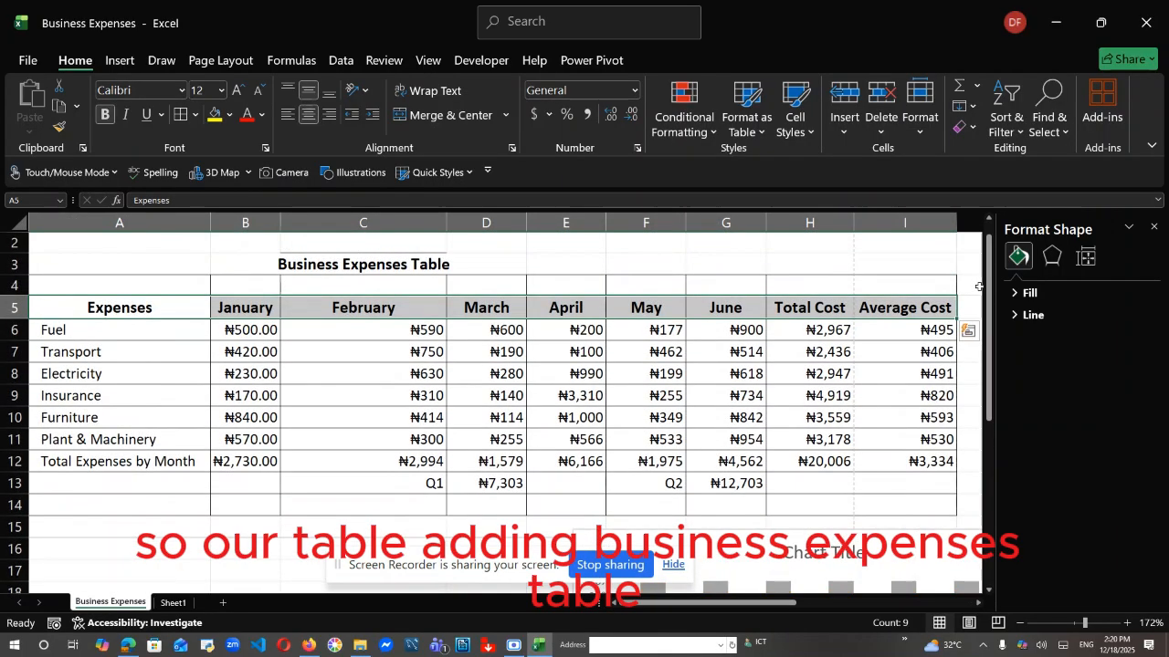
{"action": "left_click", "coordinate": [357, 265]}
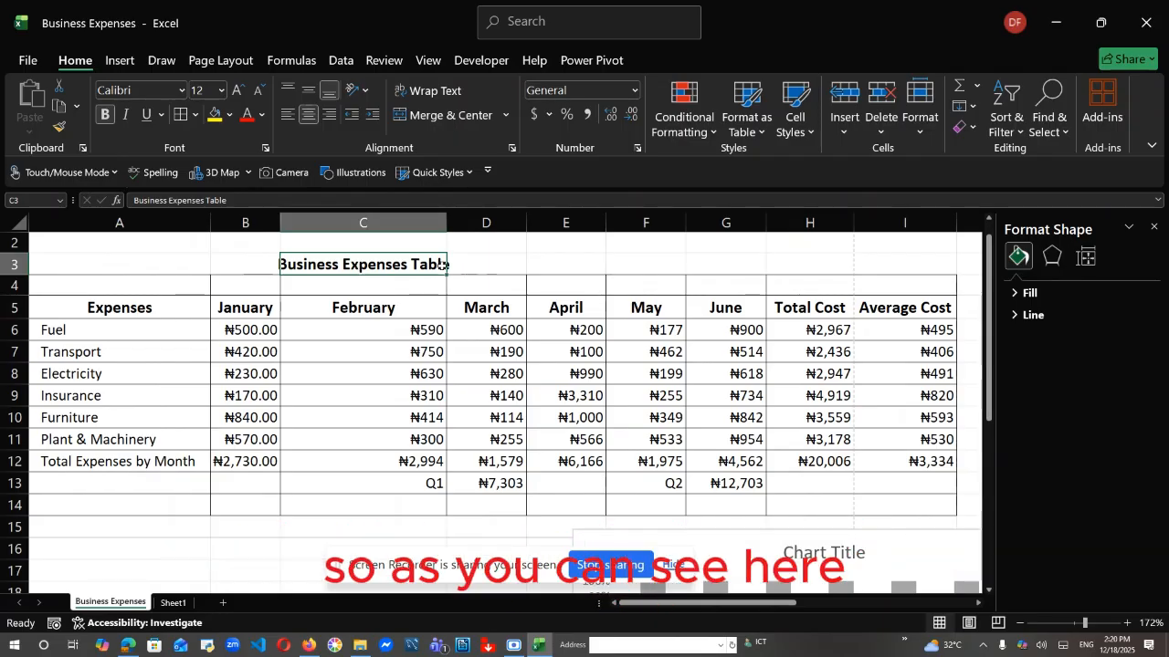
{"action": "left_click", "coordinate": [485, 263]}
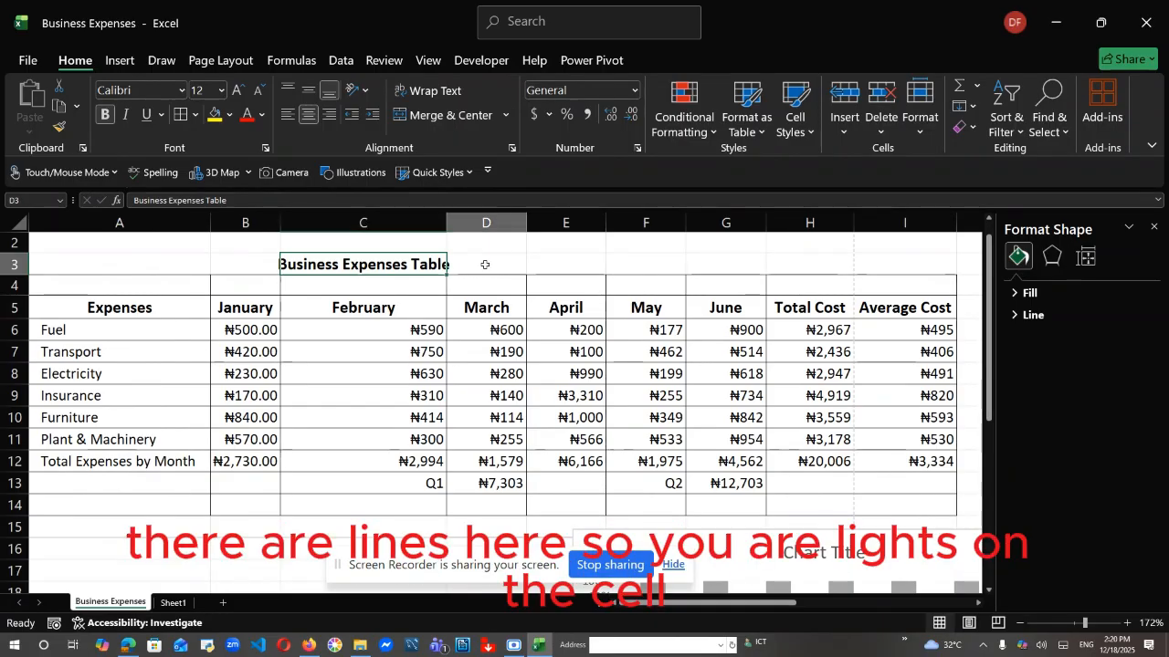
{"action": "left_click", "coordinate": [420, 249], "text": "shift"}
{"action": "left_click", "coordinate": [126, 271]}
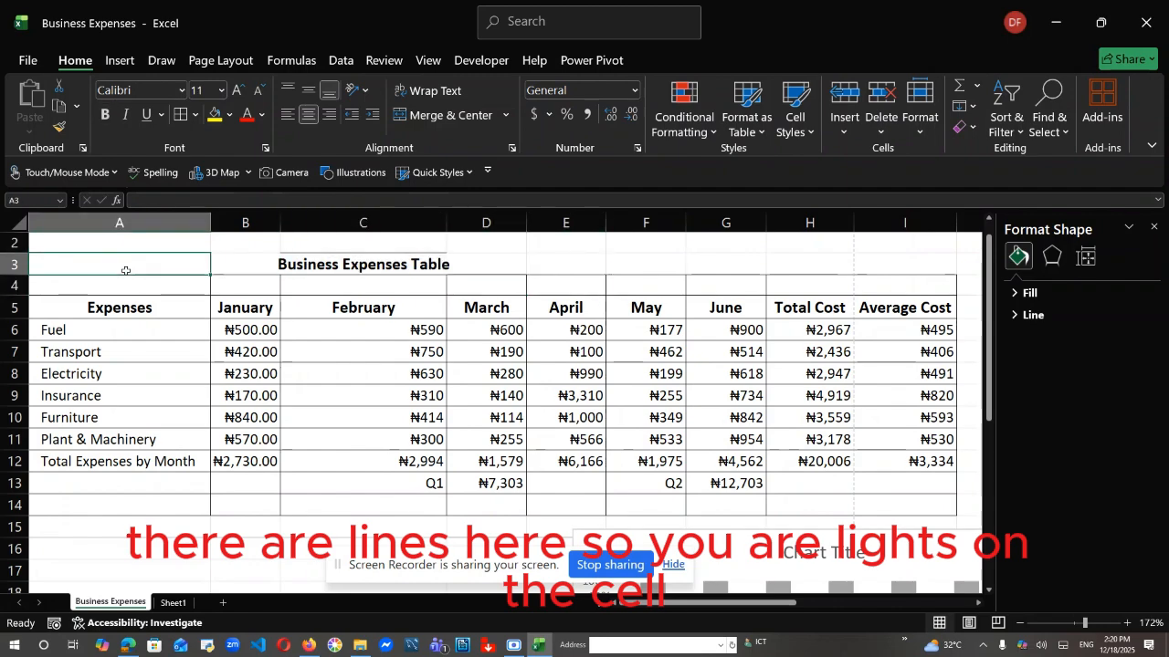
{"action": "key", "text": "shift+Right"}
{"action": "key", "text": "shift+Right"}
{"action": "key", "text": "shift+Right"}
{"action": "key", "text": "shift+Right"}
{"action": "key", "text": "shift+Right"}
{"action": "key", "text": "shift+Right"}
{"action": "key", "text": "shift+Right"}
{"action": "key", "text": "shift+Right"}
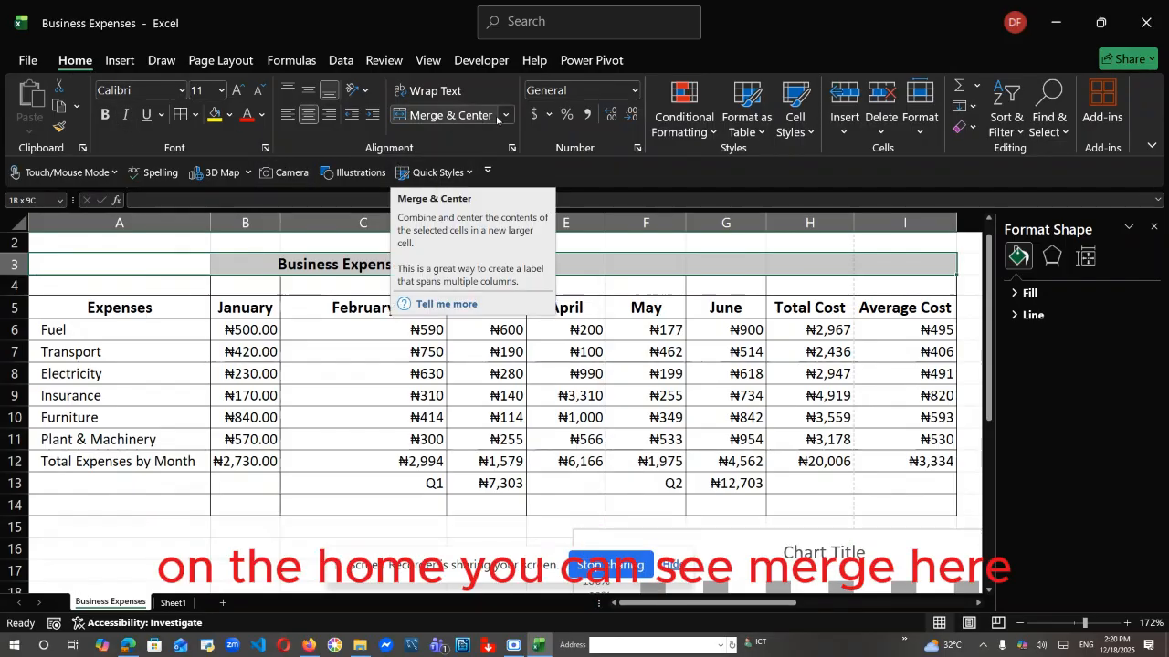
{"action": "left_click", "coordinate": [506, 116]}
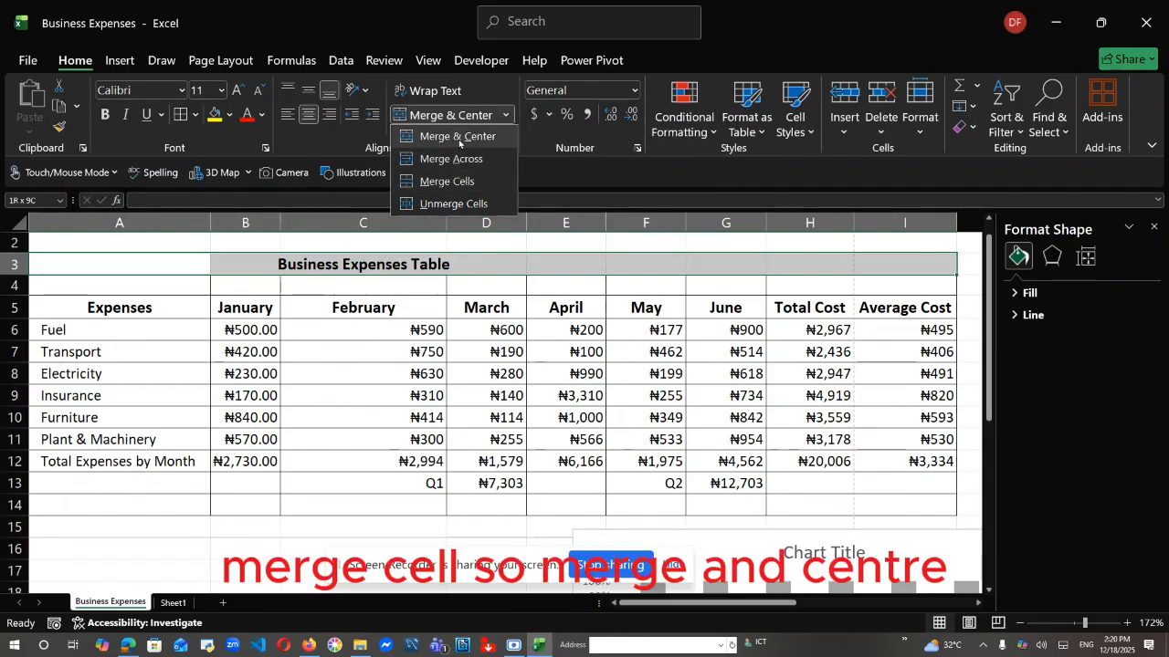
{"action": "left_click", "coordinate": [471, 115]}
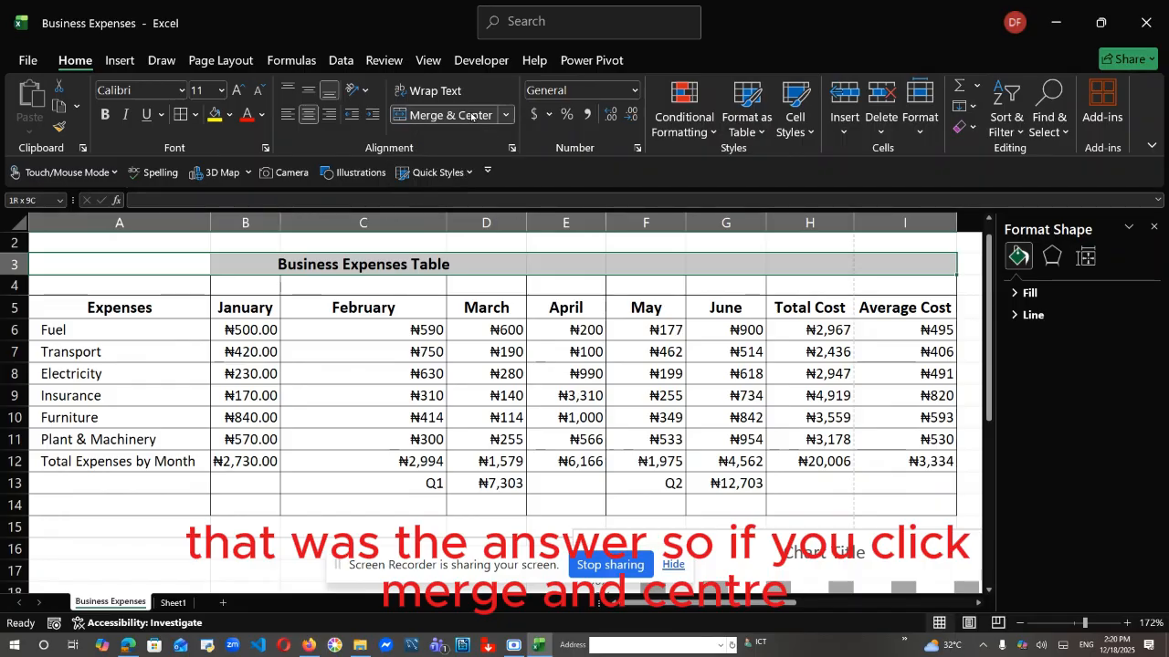
{"action": "left_click", "coordinate": [472, 115]}
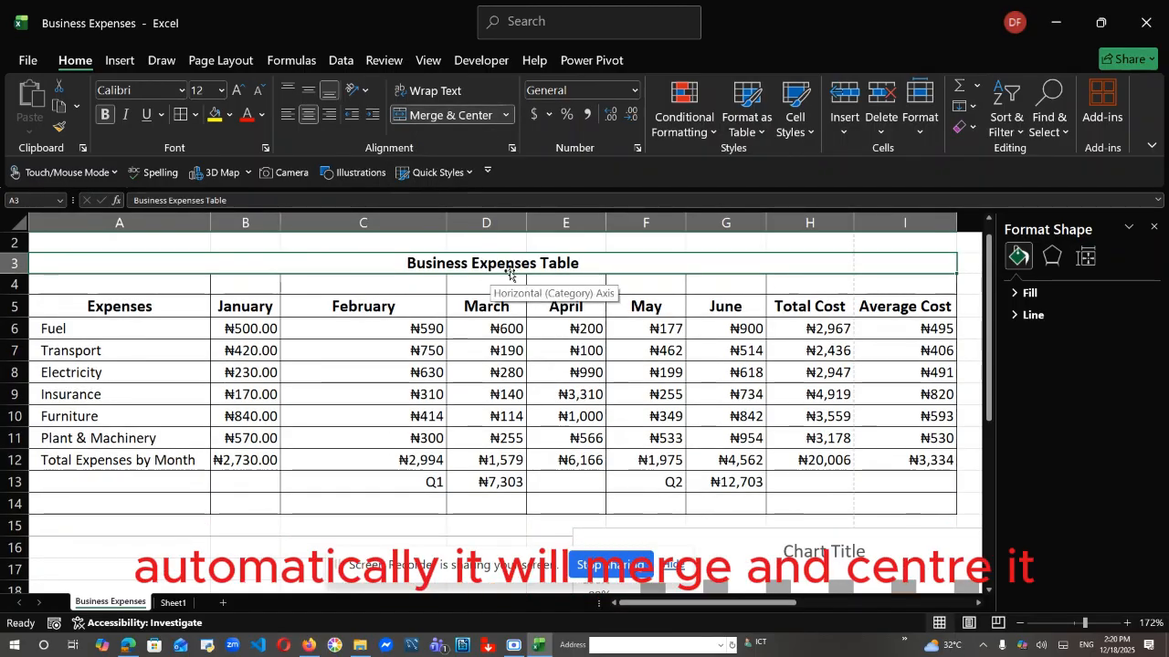
{"action": "left_click", "coordinate": [949, 504]}
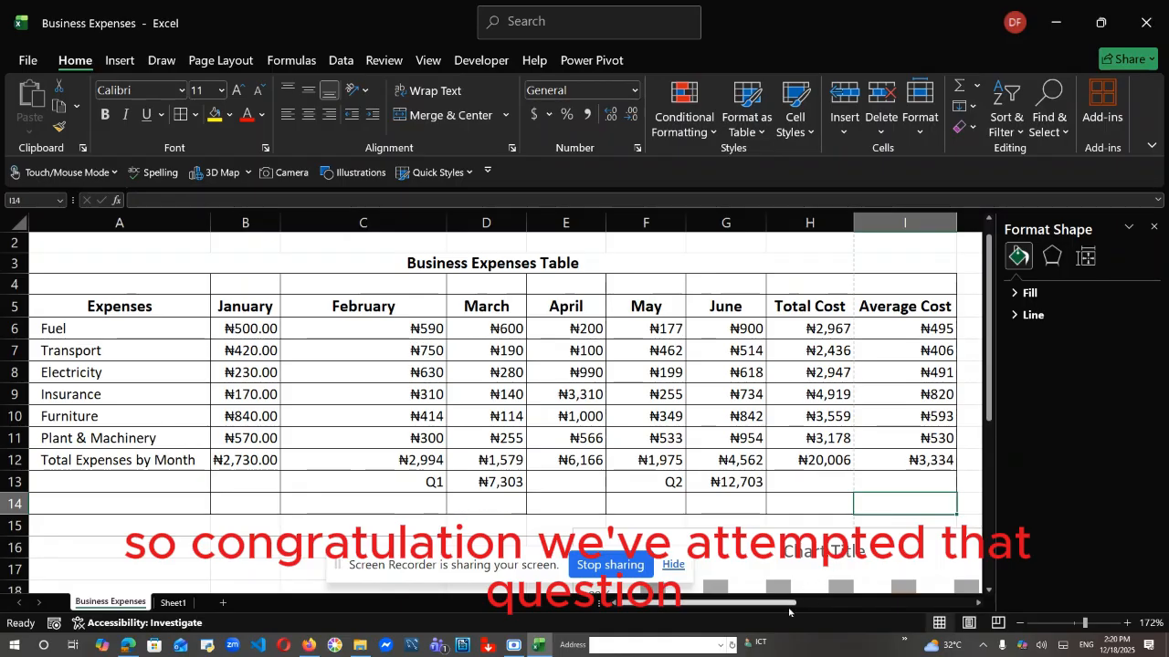
For task 20, enter the label "3 Quarter" in cell A17 below the table
{"action": "left_click_drag", "start_coordinate": [767, 603], "coordinate": [968, 598]}
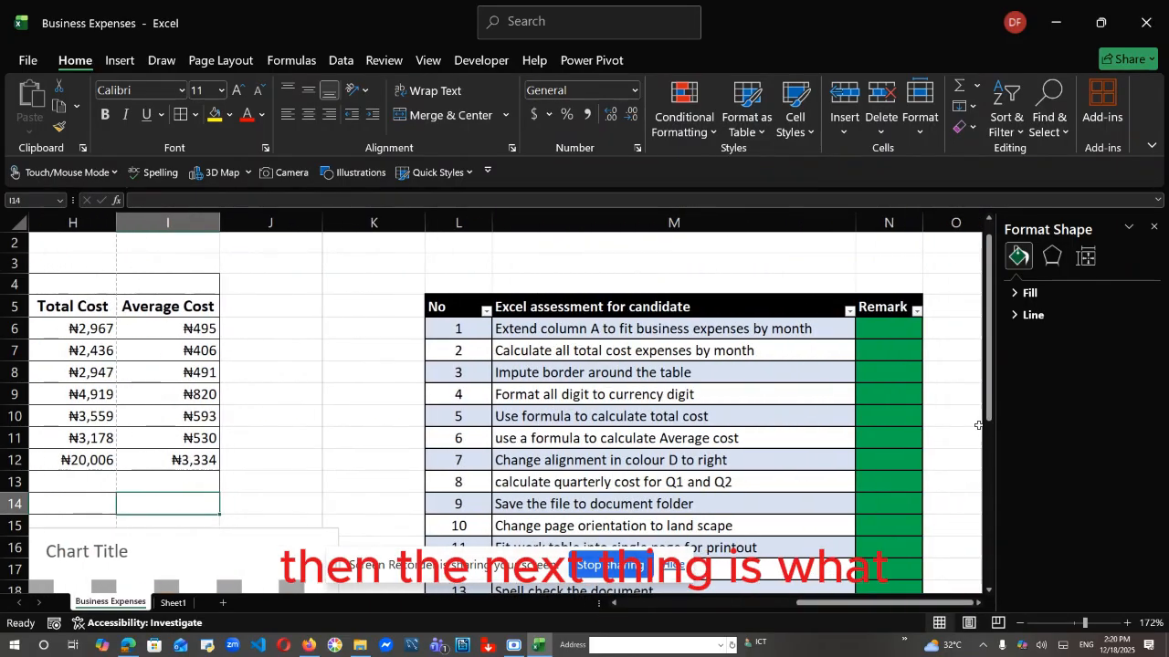
{"action": "left_click_drag", "start_coordinate": [990, 420], "coordinate": [993, 559]}
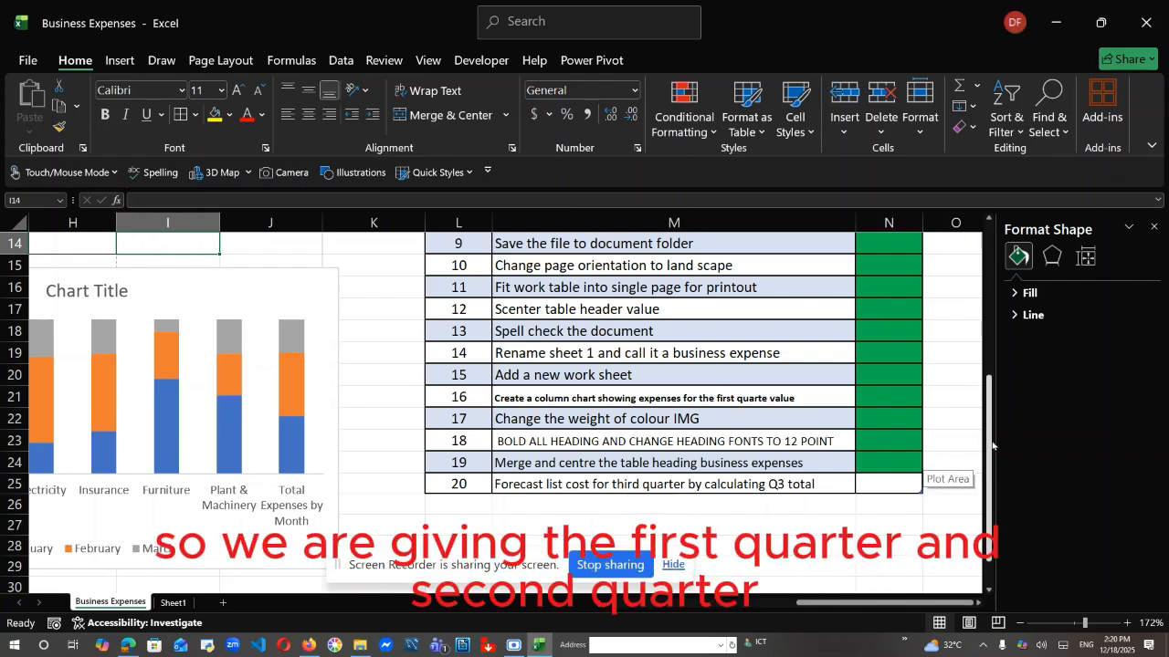
{"action": "left_click_drag", "start_coordinate": [989, 436], "coordinate": [984, 276]}
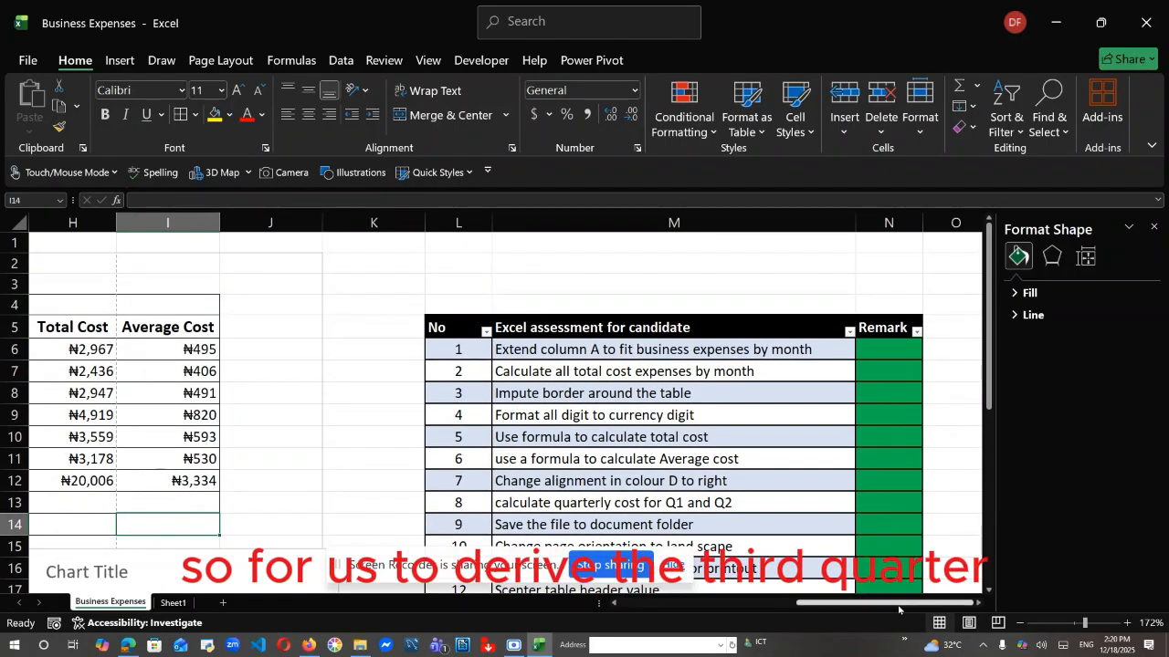
{"action": "left_click_drag", "start_coordinate": [874, 617], "coordinate": [676, 617]}
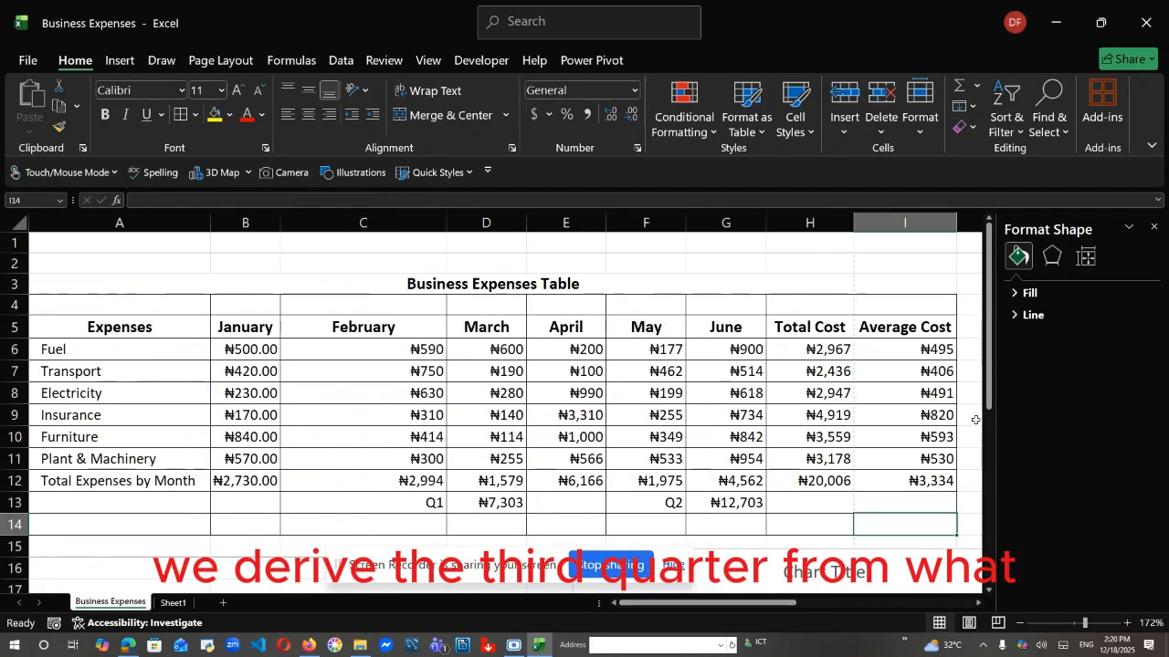
{"action": "left_click_drag", "start_coordinate": [994, 404], "coordinate": [995, 457]}
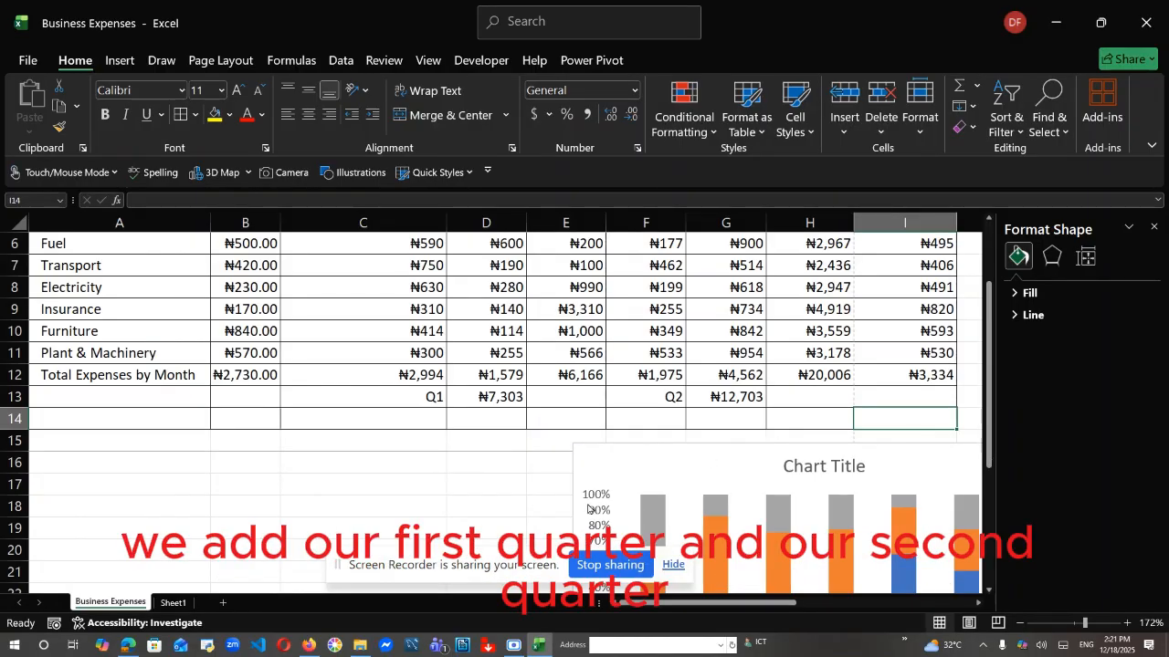
{"action": "left_click", "coordinate": [124, 488]}
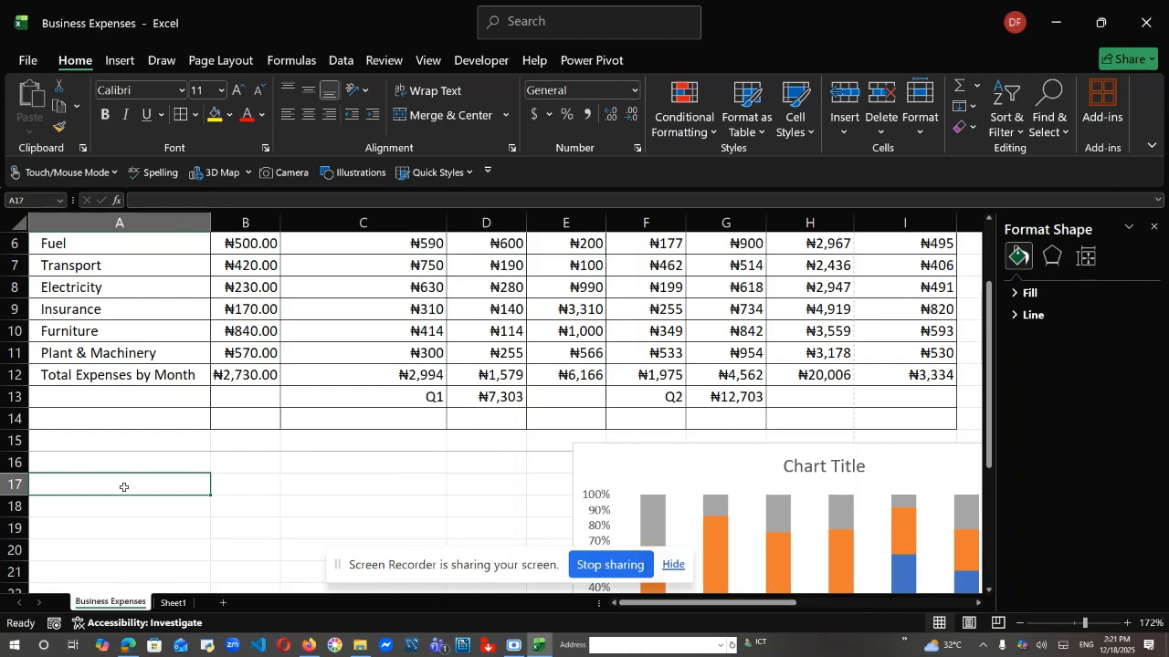
{"action": "type", "text": "3"}
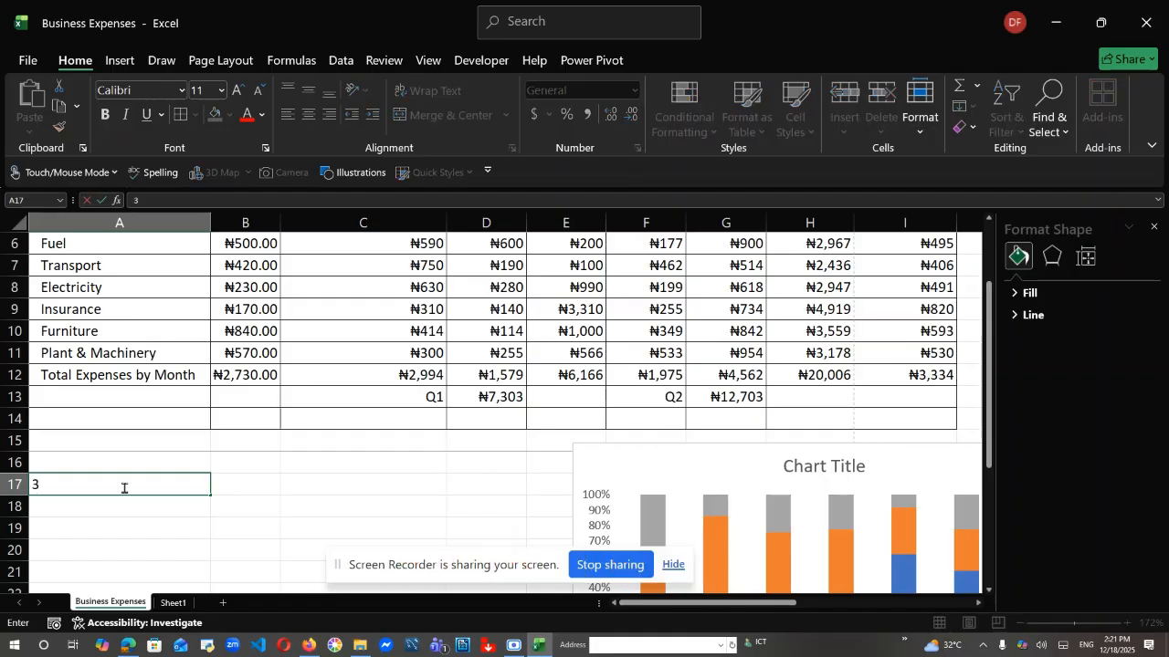
{"action": "type", "text": " Quater"}
Begin the third-quarter forecast formula in B17 with an equals sign, an opening bracket and Q1
{"action": "left_click", "coordinate": [228, 492]}
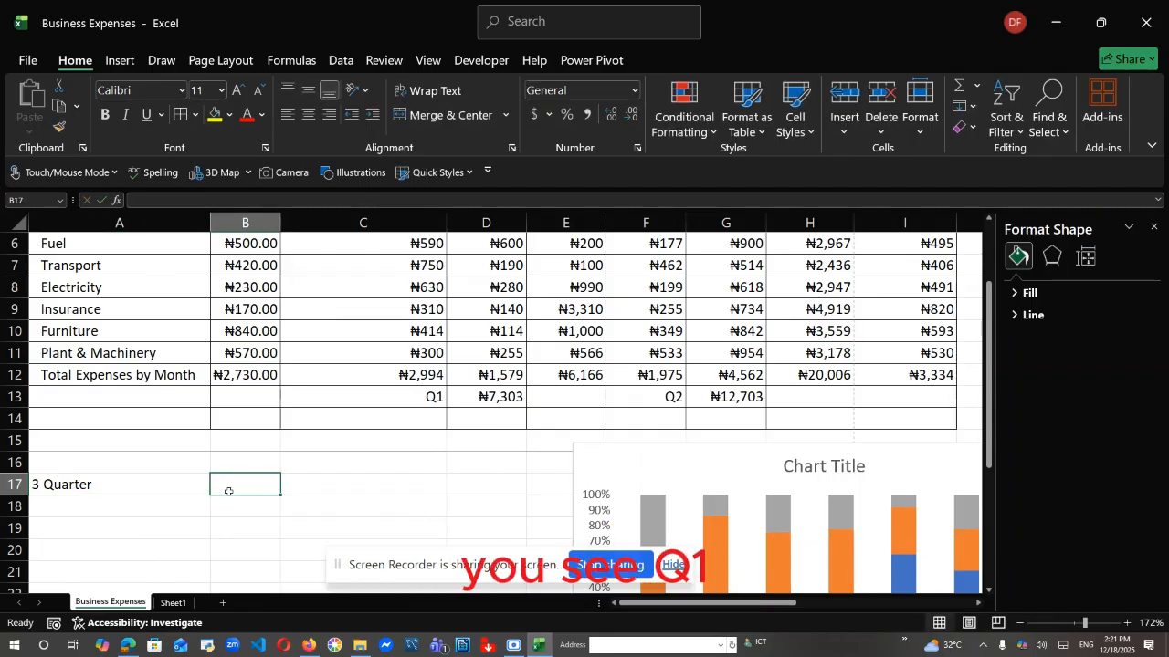
{"action": "type", "text": "q1"}
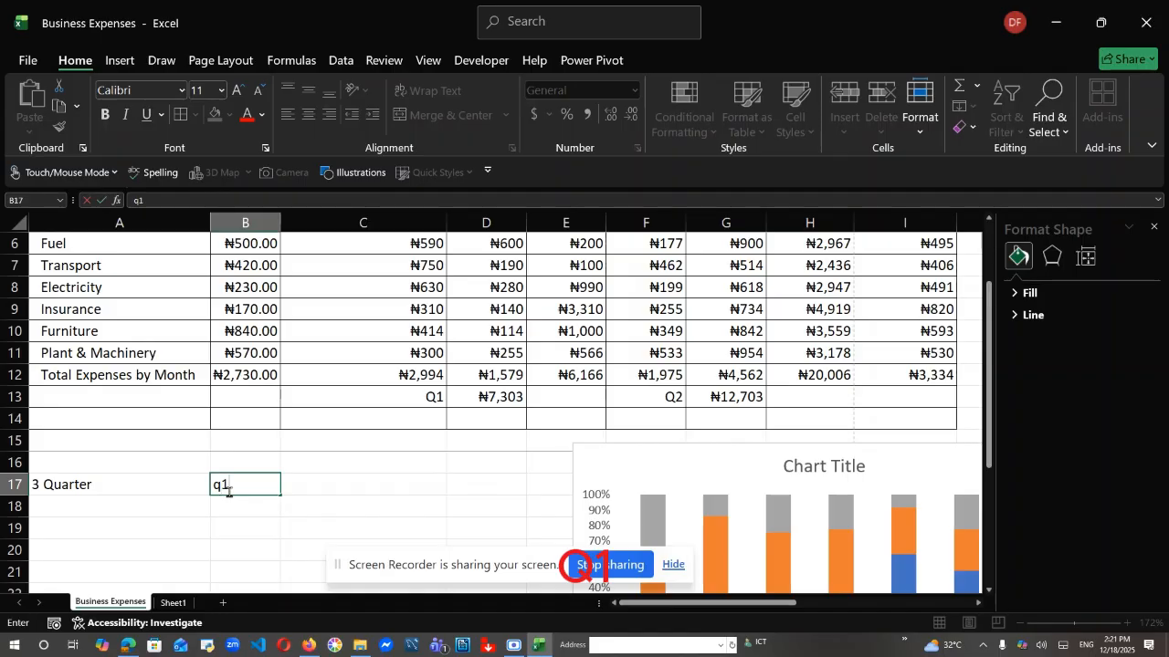
{"action": "key", "text": "BackSpace"}
{"action": "key", "text": "BackSpace"}
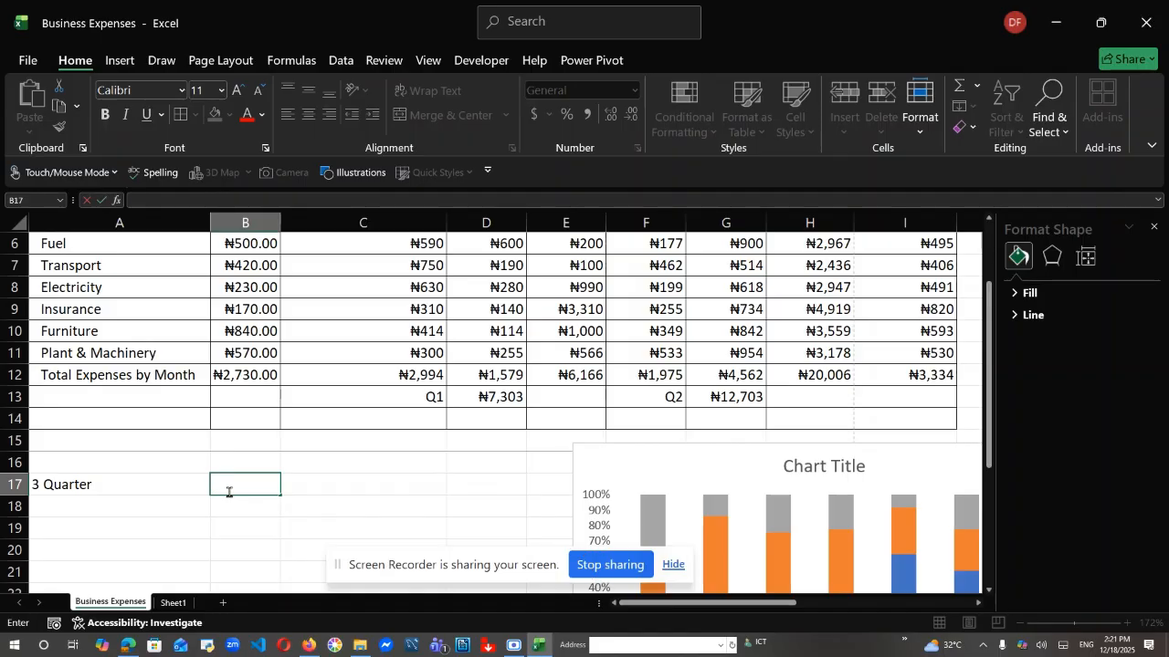
{"action": "type", "text": "Q1"}
{"action": "left_click", "coordinate": [217, 485]}
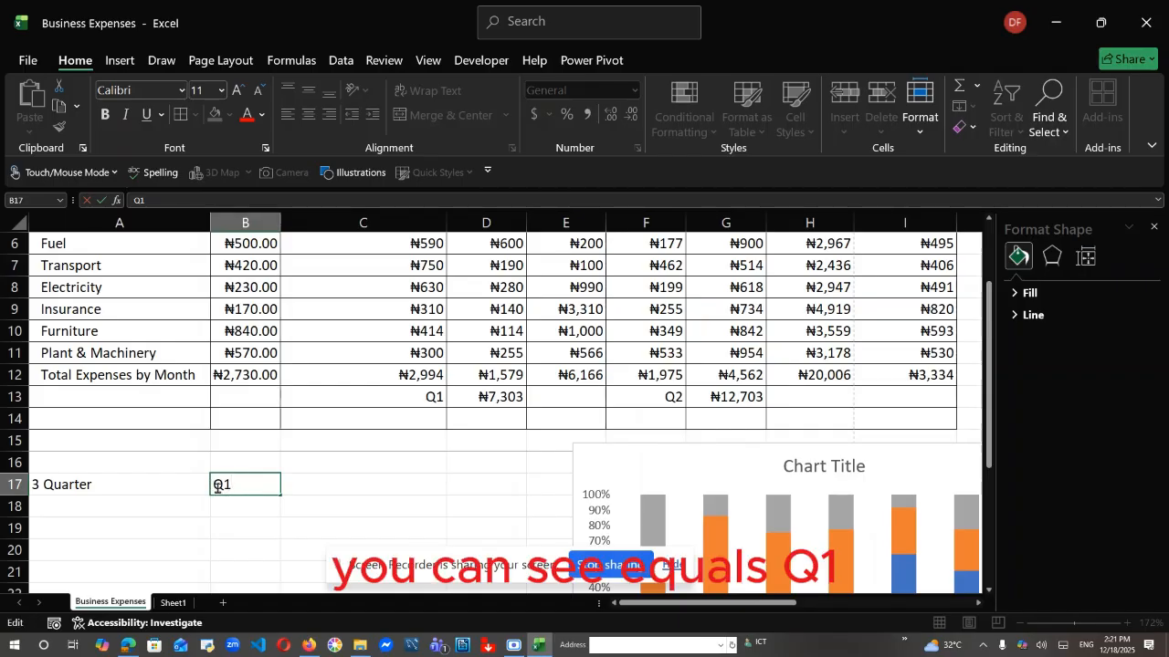
{"action": "type", "text": "="}
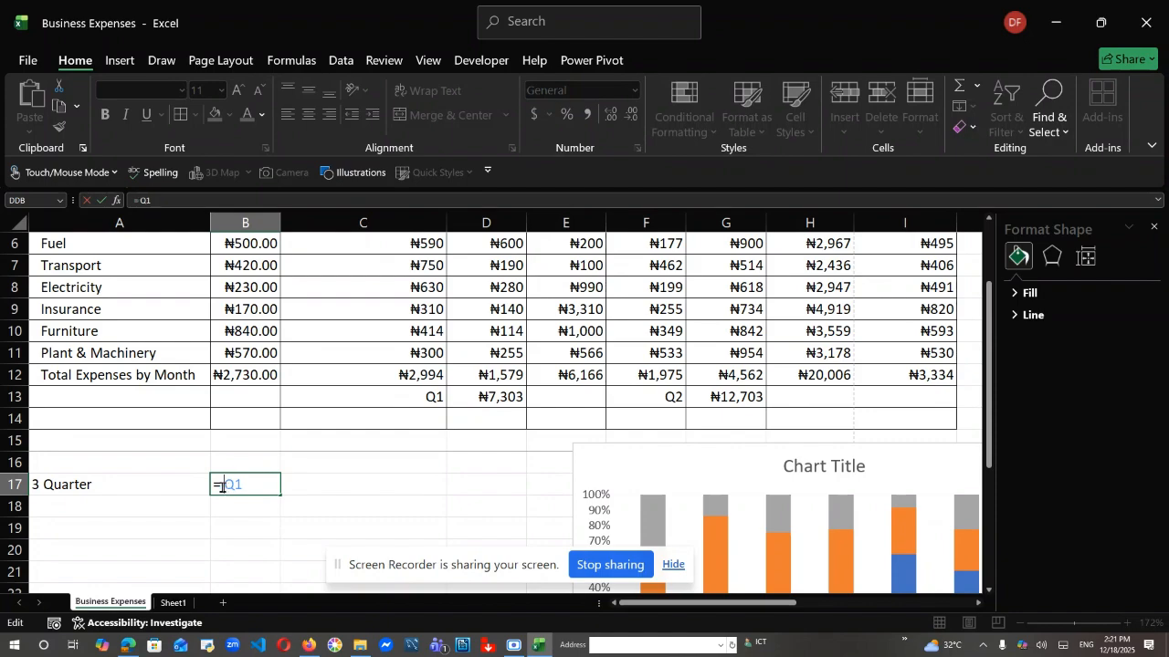
{"action": "type", "text": " ("}
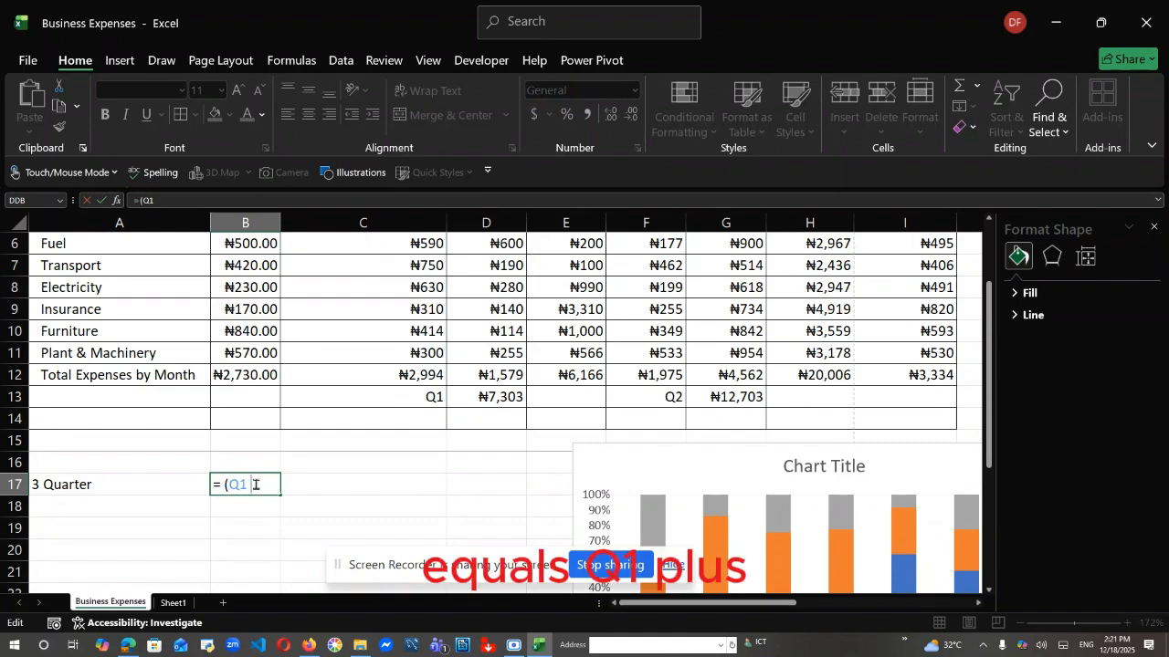
Complete the B17 forecast formula as =(Q1+Q2)/2, accepting the proposed bracket correction
{"action": "type", "text": " +"}
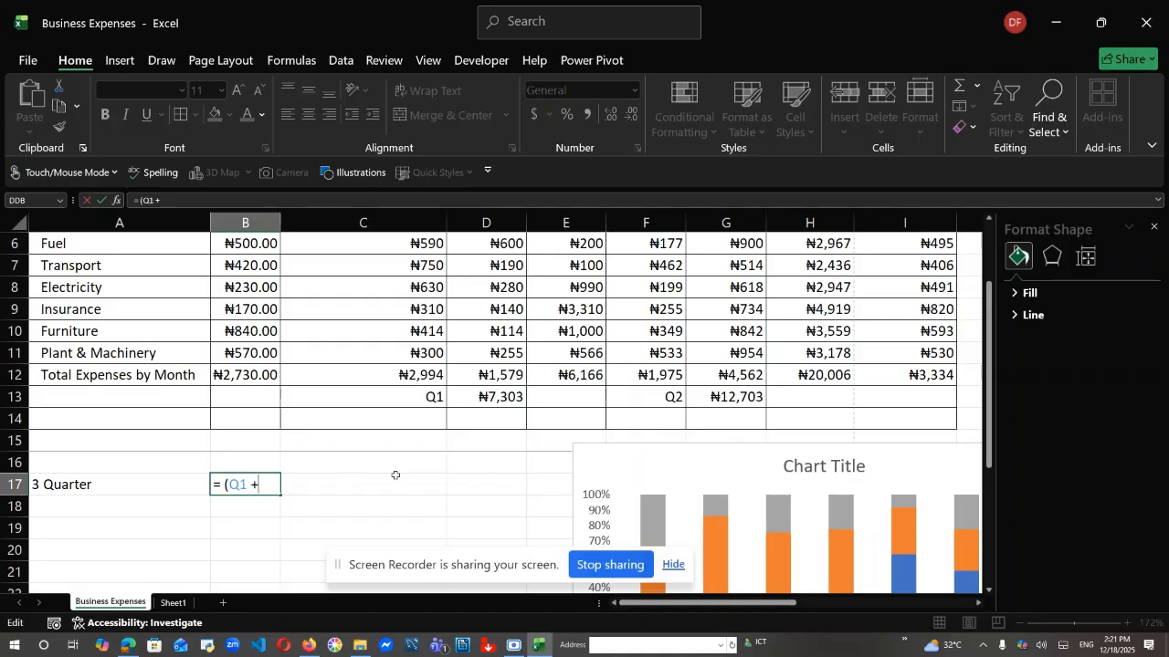
{"action": "type", "text": "q"}
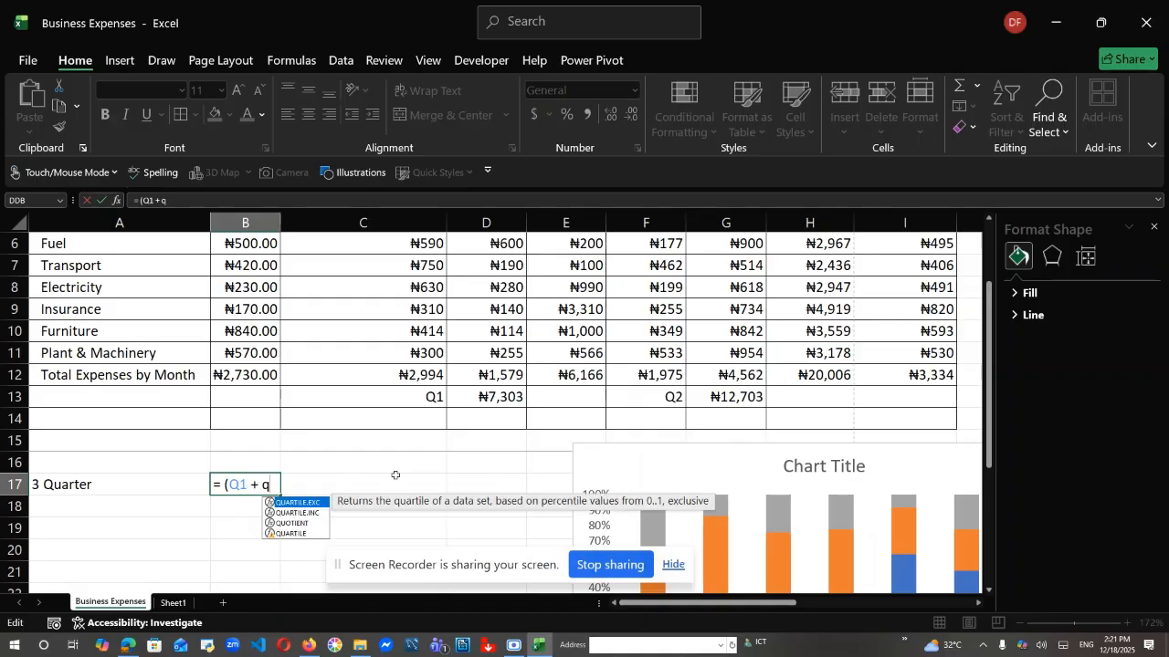
{"action": "key", "text": "BackSpace"}
{"action": "type", "text": "q"}
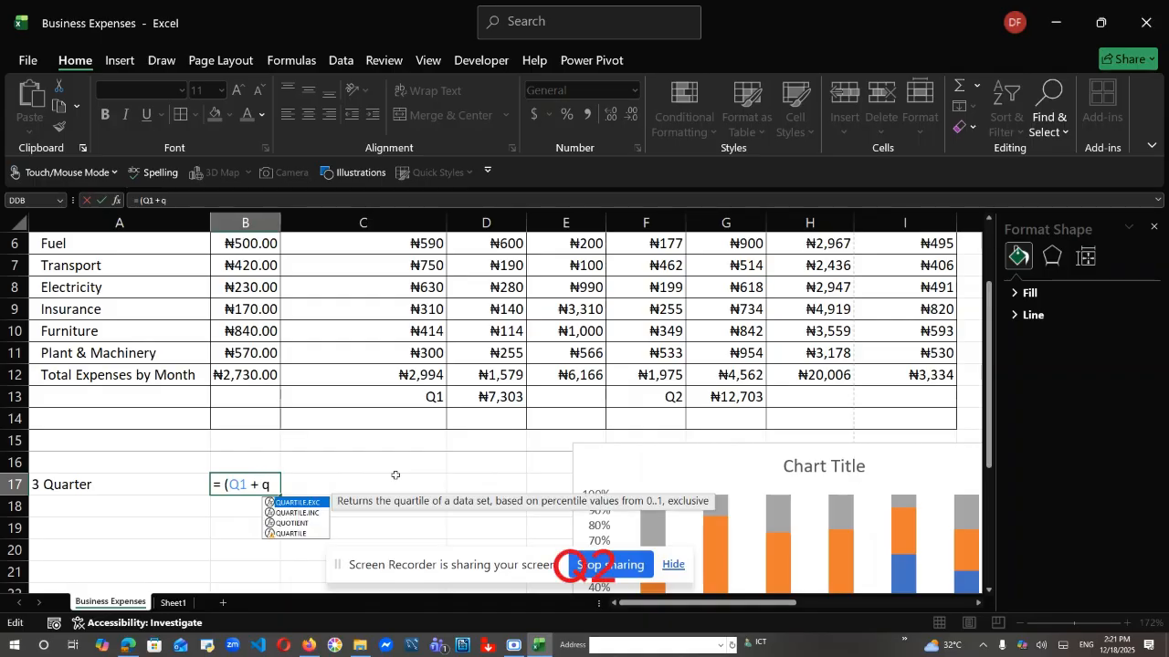
{"action": "key", "text": "Escape"}
{"action": "key", "text": "BackSpace"}
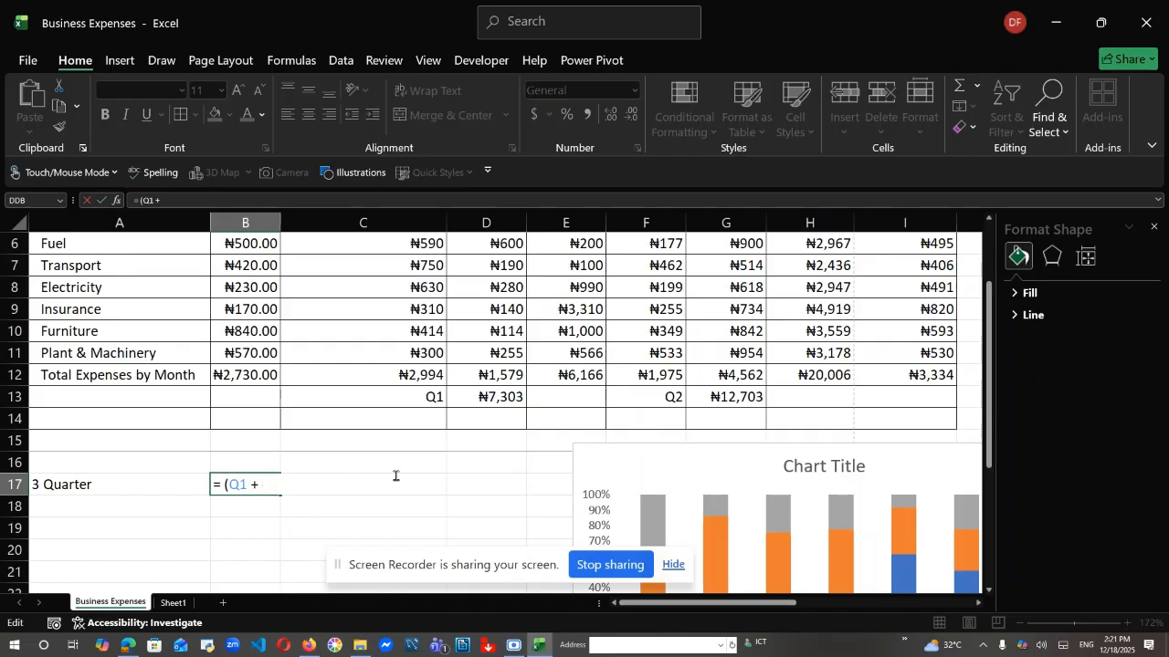
{"action": "type", "text": "Q2"}
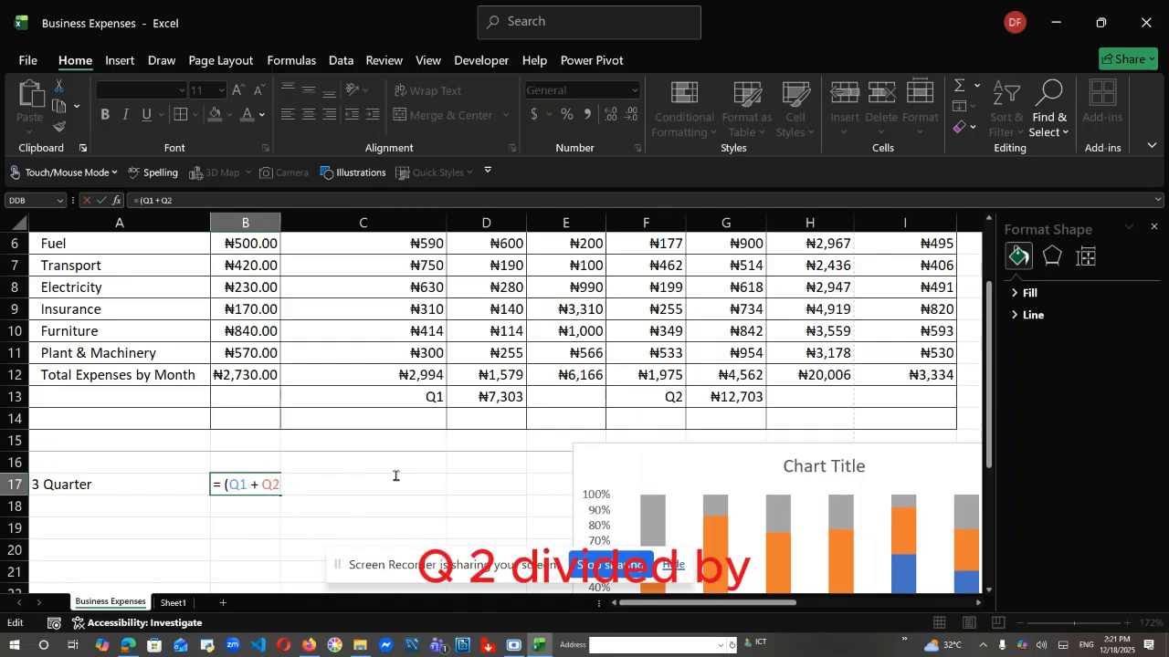
{"action": "type", "text": "/"}
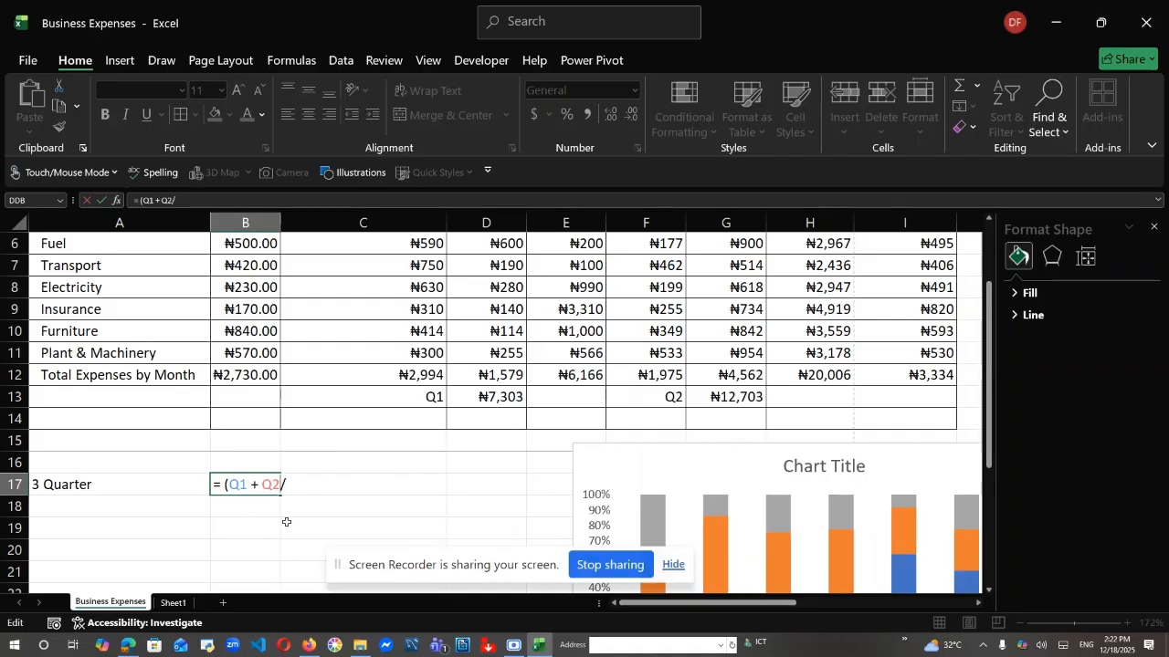
{"action": "key", "text": "BackSpace"}
{"action": "type", "text": ") / 2)"}
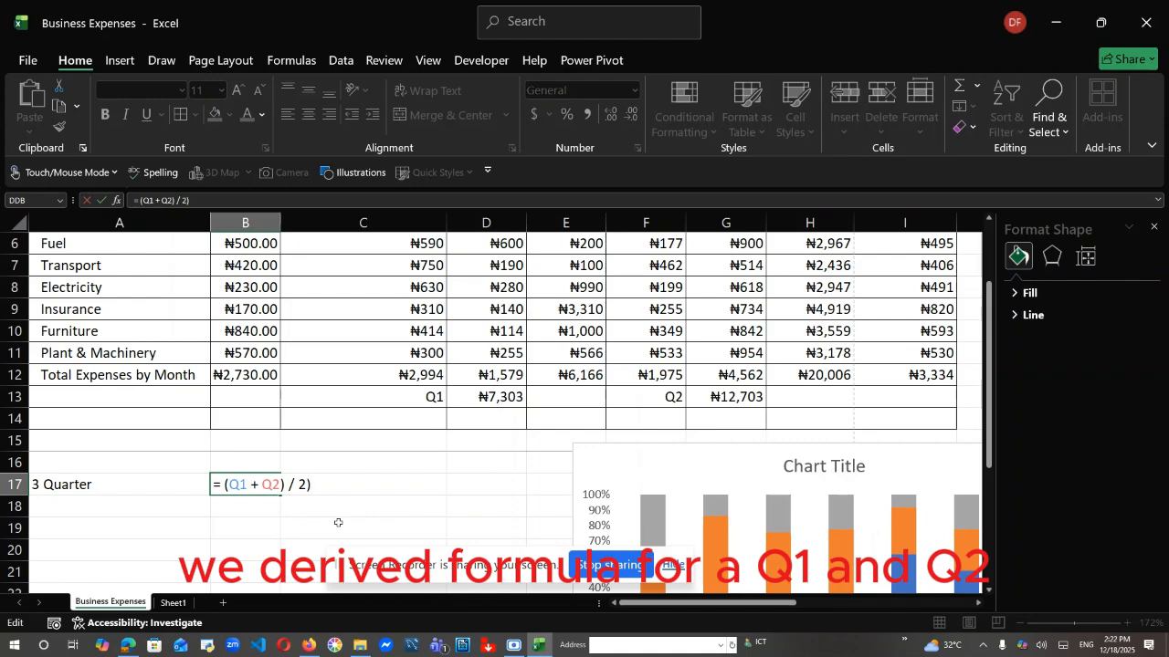
{"action": "key", "text": "Return"}
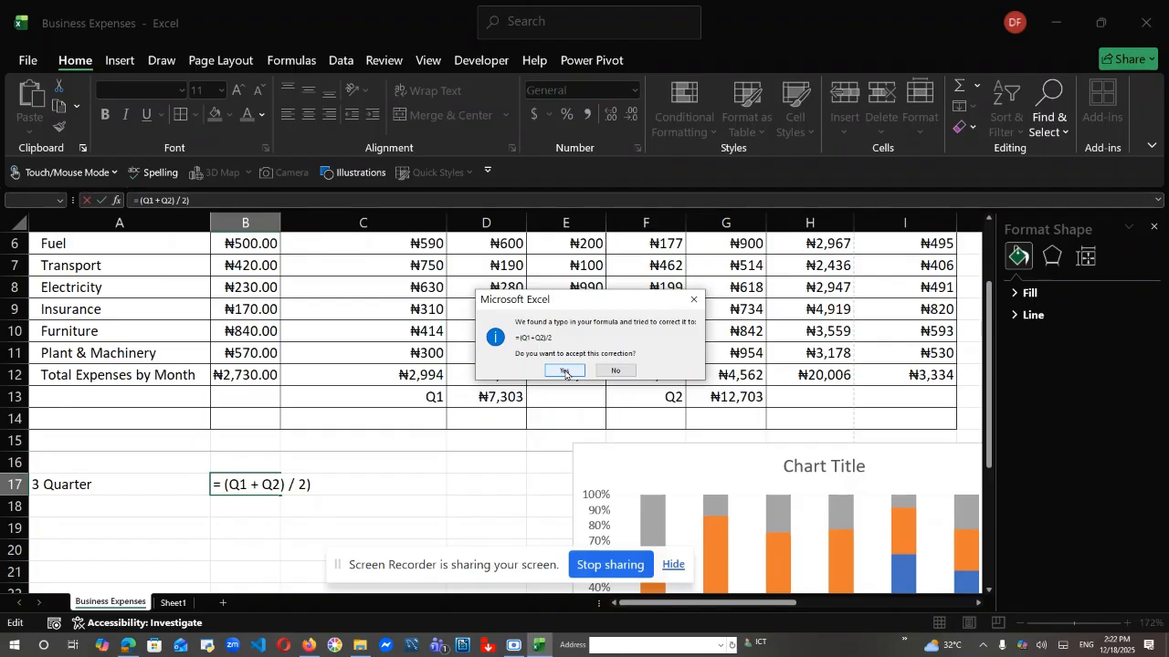
{"action": "left_click", "coordinate": [565, 373]}
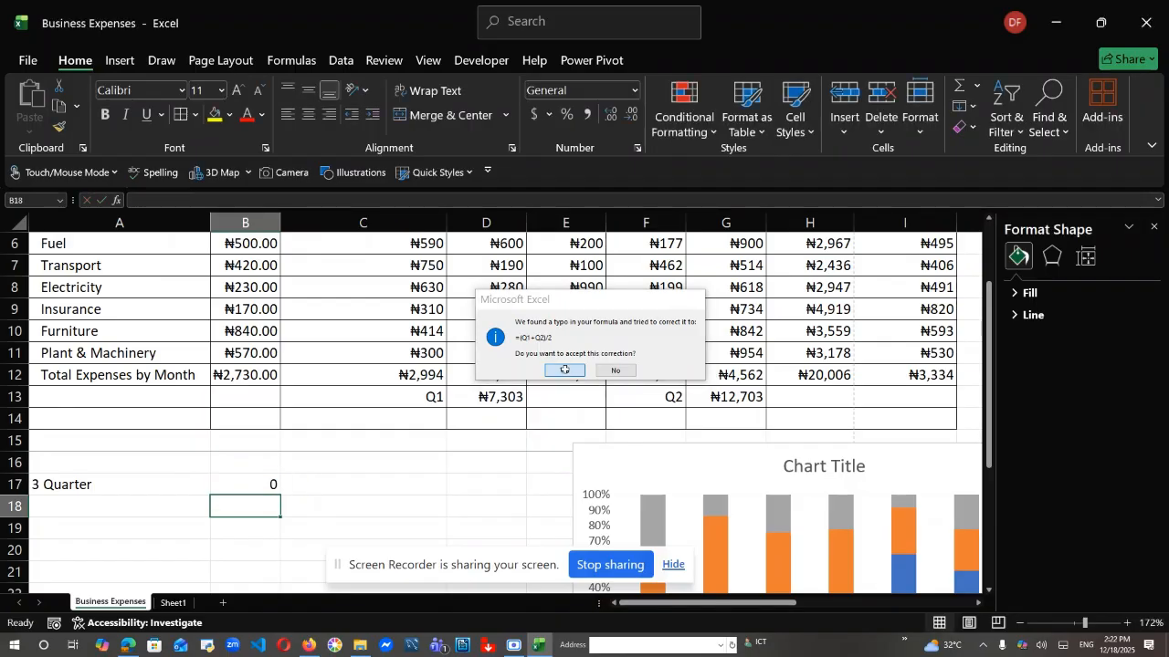
{"action": "double_click", "coordinate": [254, 489]}
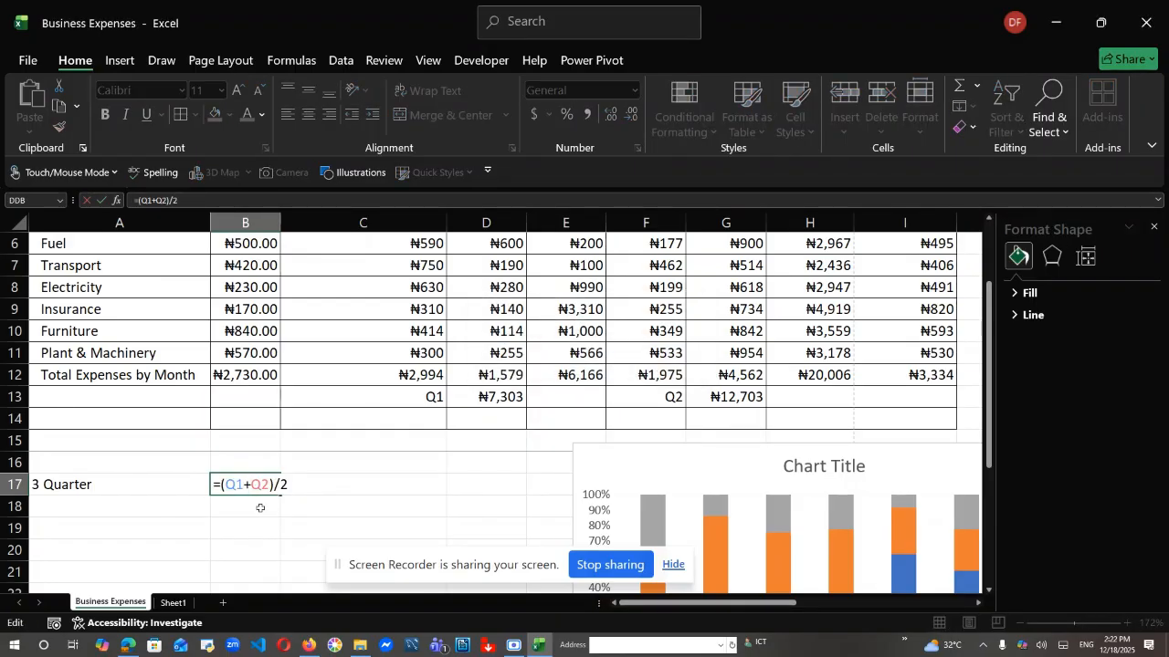
{"action": "left_click", "coordinate": [260, 508]}
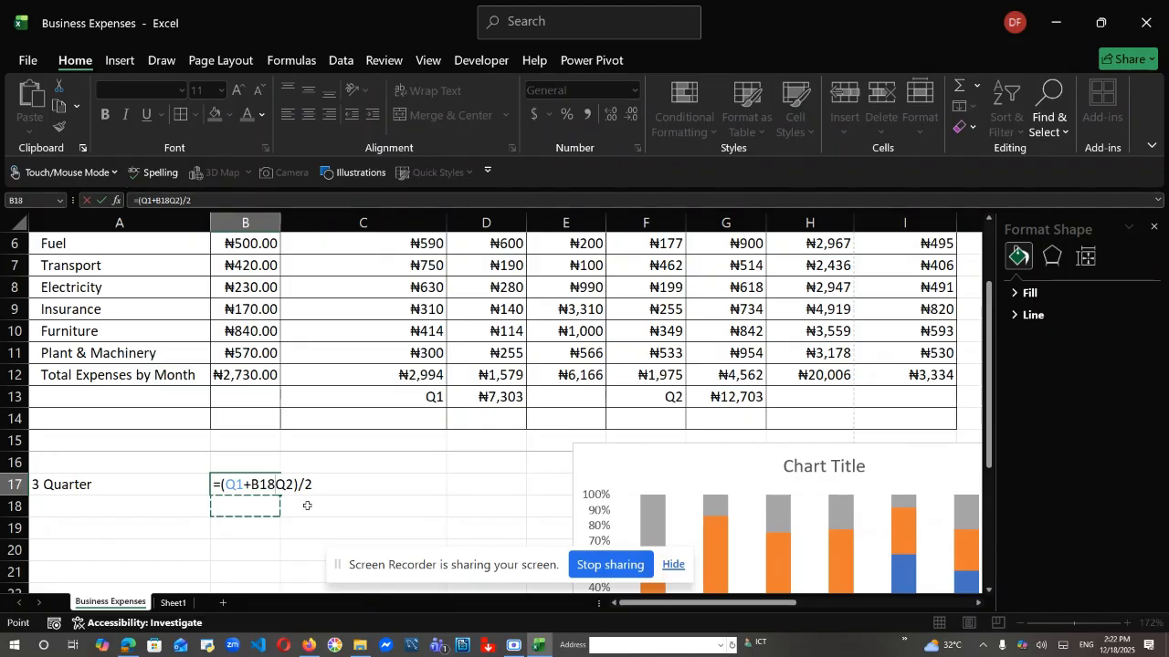
{"action": "left_click", "coordinate": [307, 506]}
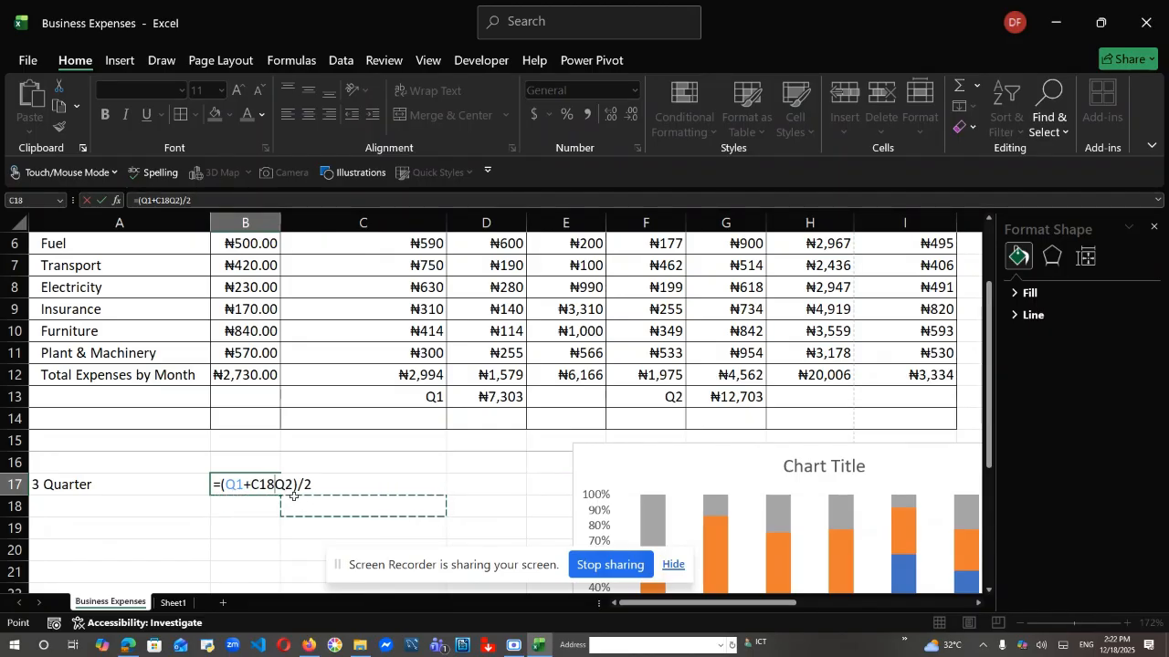
{"action": "left_click", "coordinate": [277, 491]}
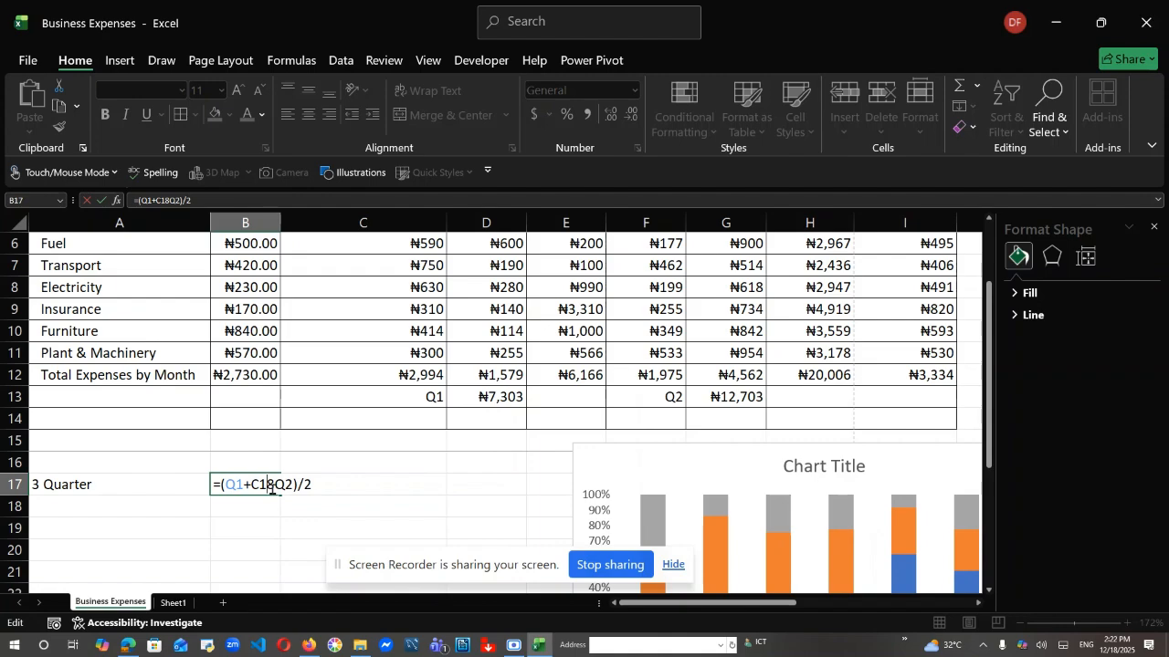
{"action": "key", "text": "BackSpace"}
{"action": "key", "text": "BackSpace"}
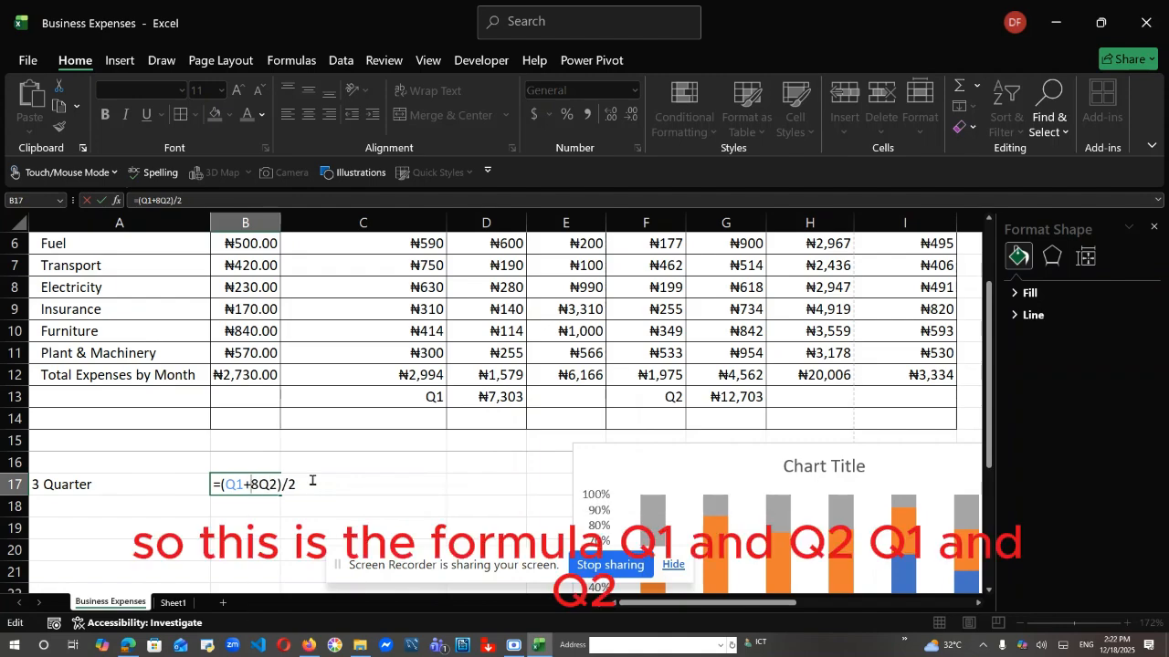
{"action": "key", "text": "BackSpace"}
{"action": "left_click", "coordinate": [255, 513]}
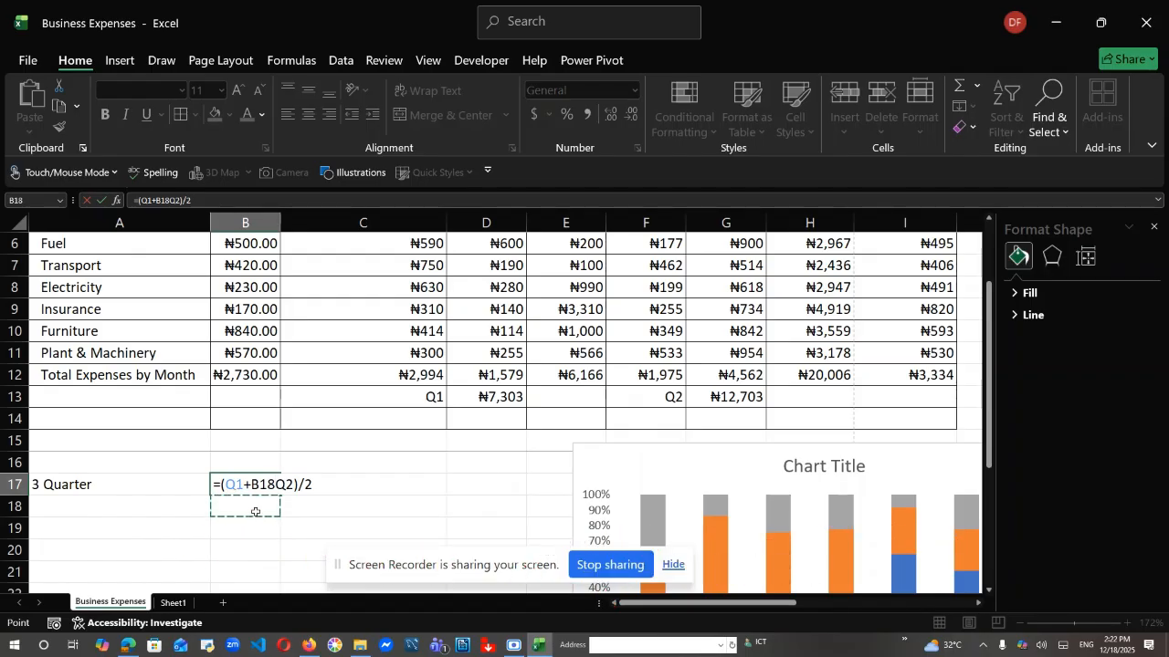
{"action": "key", "text": "BackSpace"}
{"action": "key", "text": "BackSpace"}
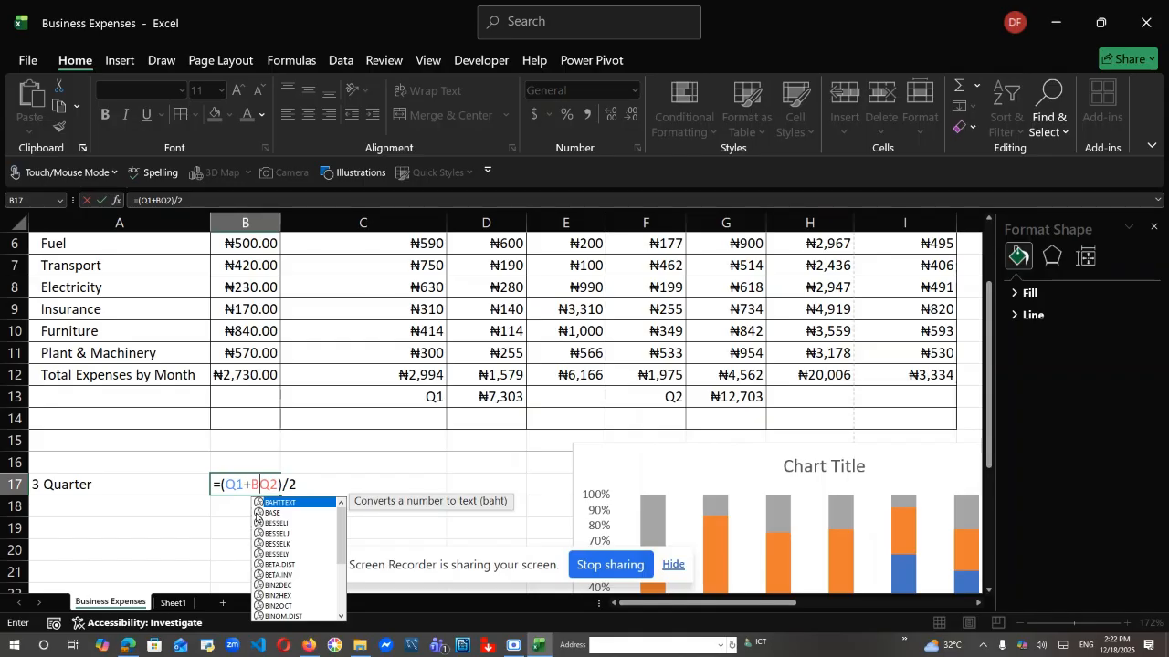
Turn the B17 formula into plain text by removing its equals sign, and widen column B to fit it
{"action": "left_click", "coordinate": [224, 494]}
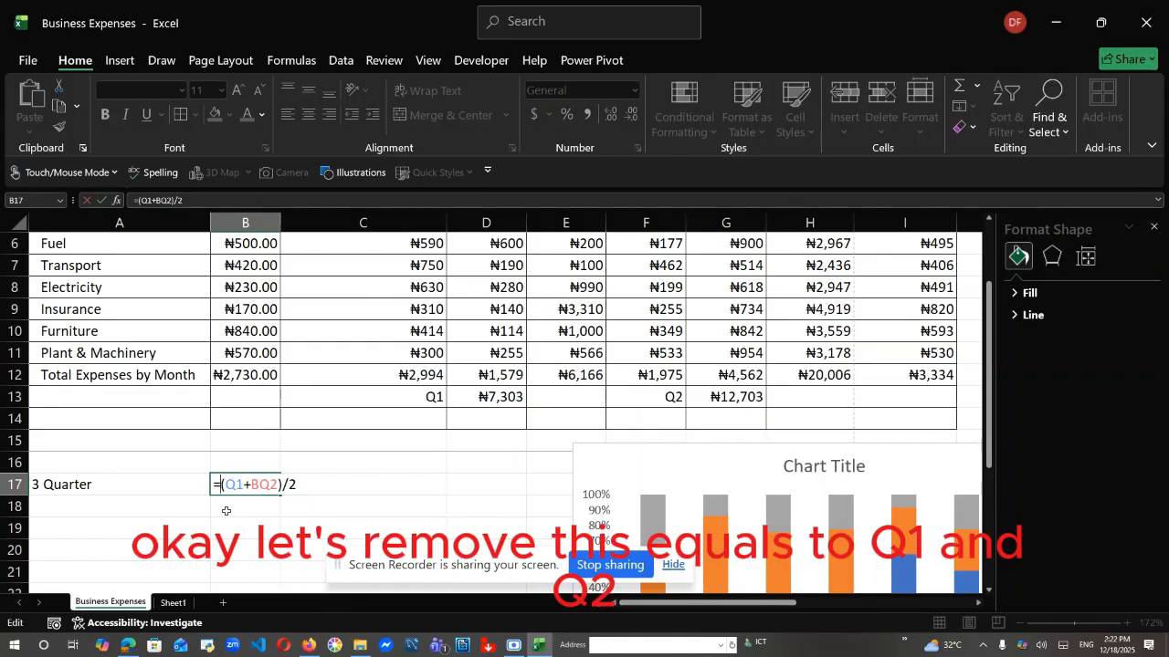
{"action": "key", "text": "BackSpace"}
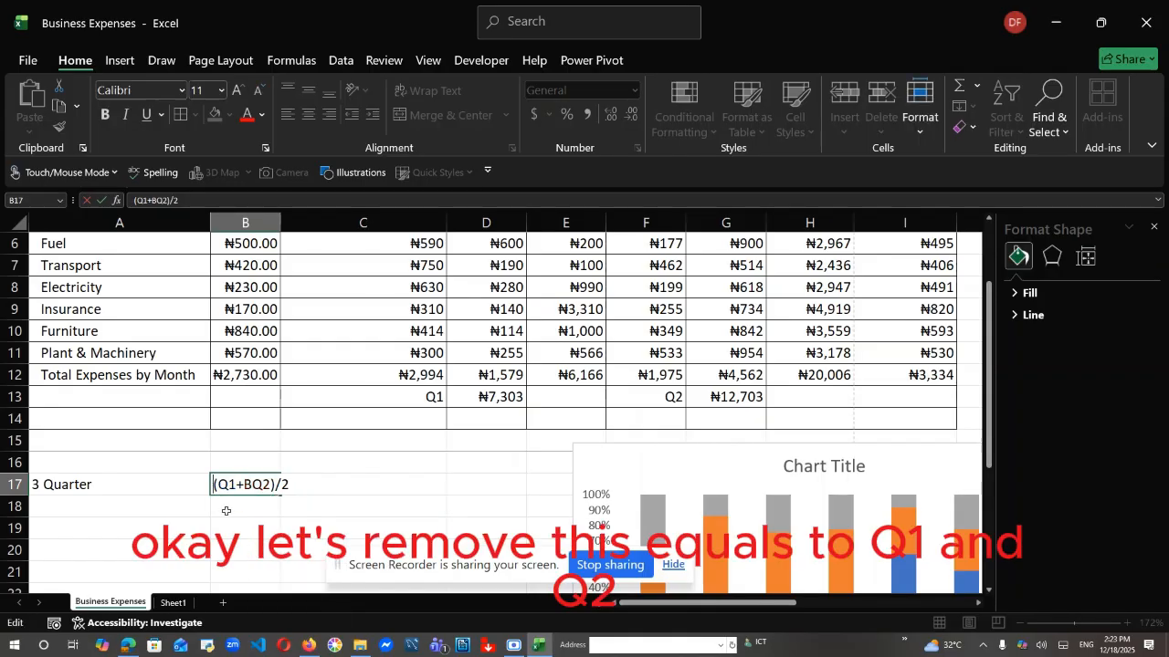
{"action": "left_click", "coordinate": [324, 510]}
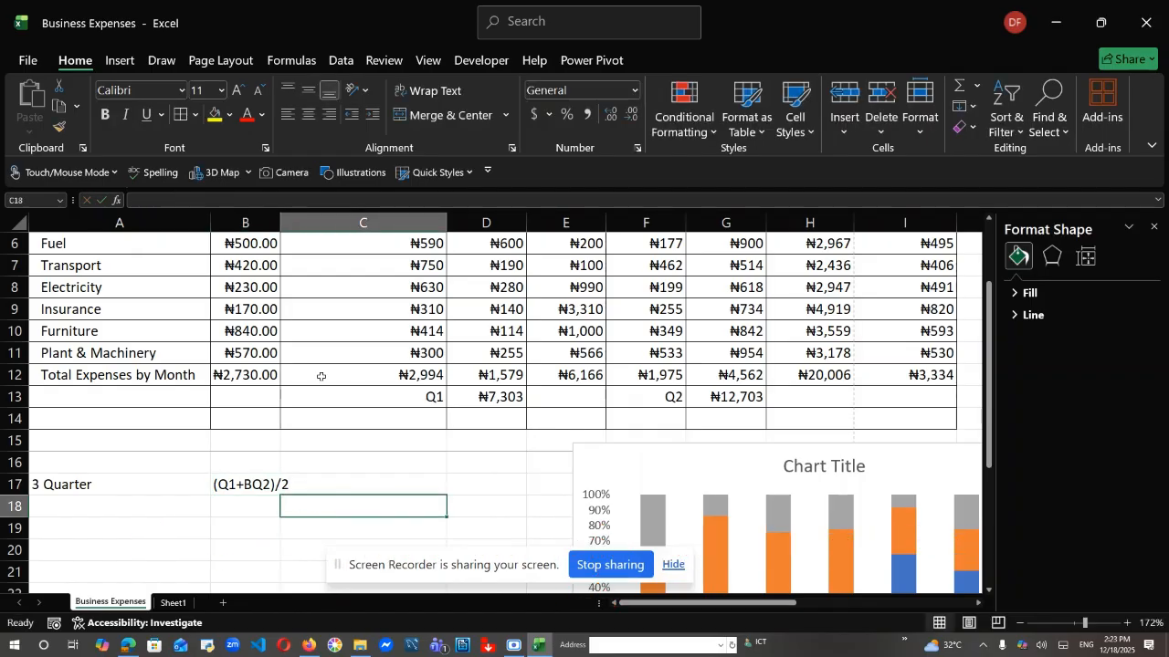
{"action": "left_click_drag", "start_coordinate": [279, 229], "coordinate": [292, 229]}
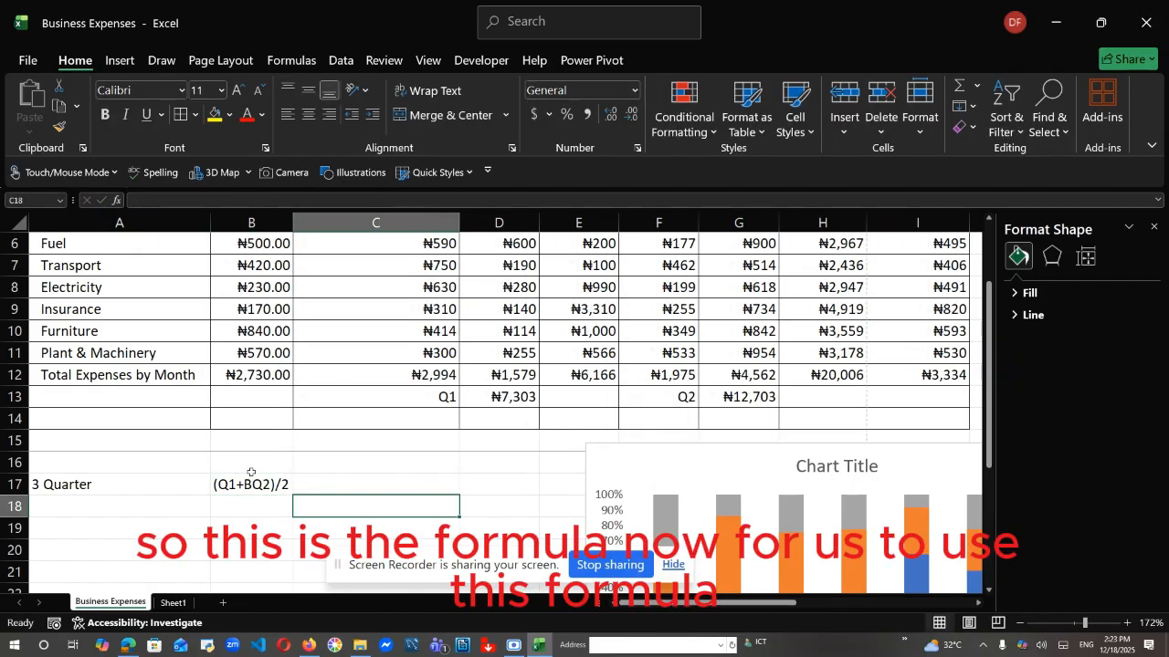
Enter the formula =(Q1+ Q2) / 2 in B18, below the formula text
{"action": "left_click", "coordinate": [245, 499]}
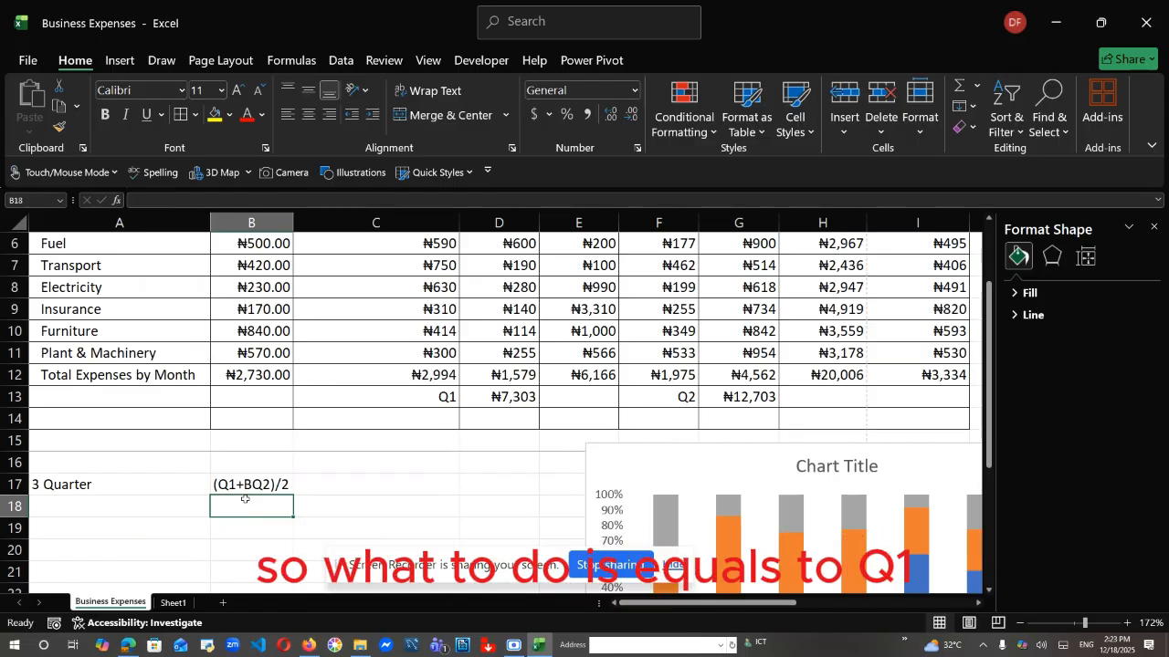
{"action": "type", "text": "="}
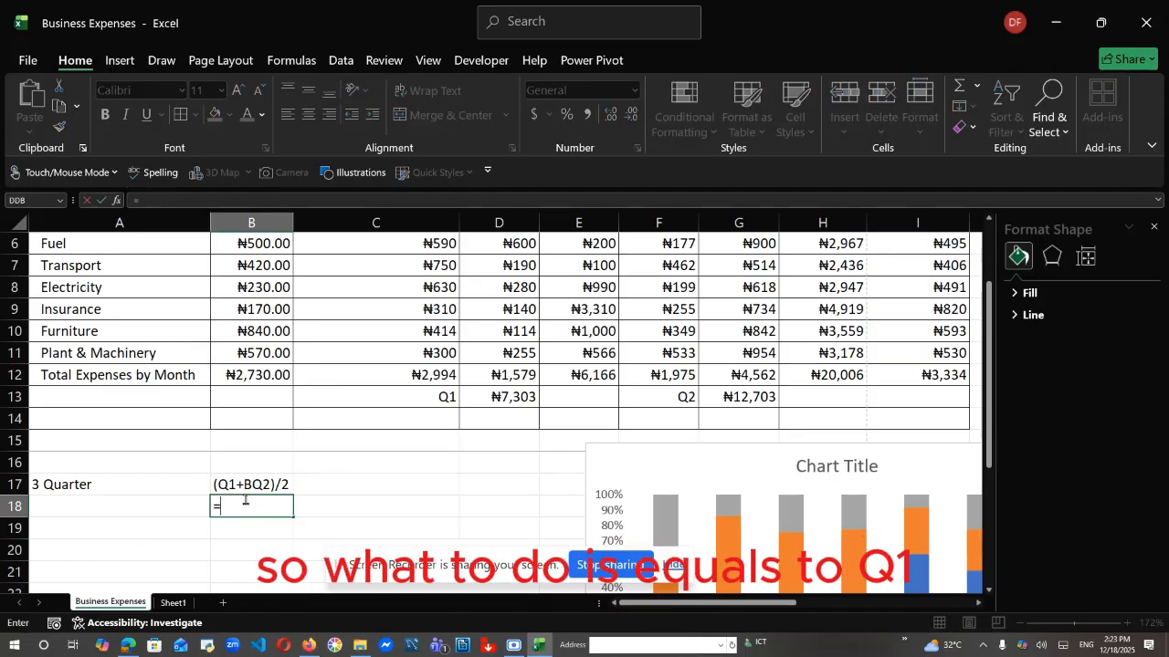
{"action": "type", "text": "Q1"}
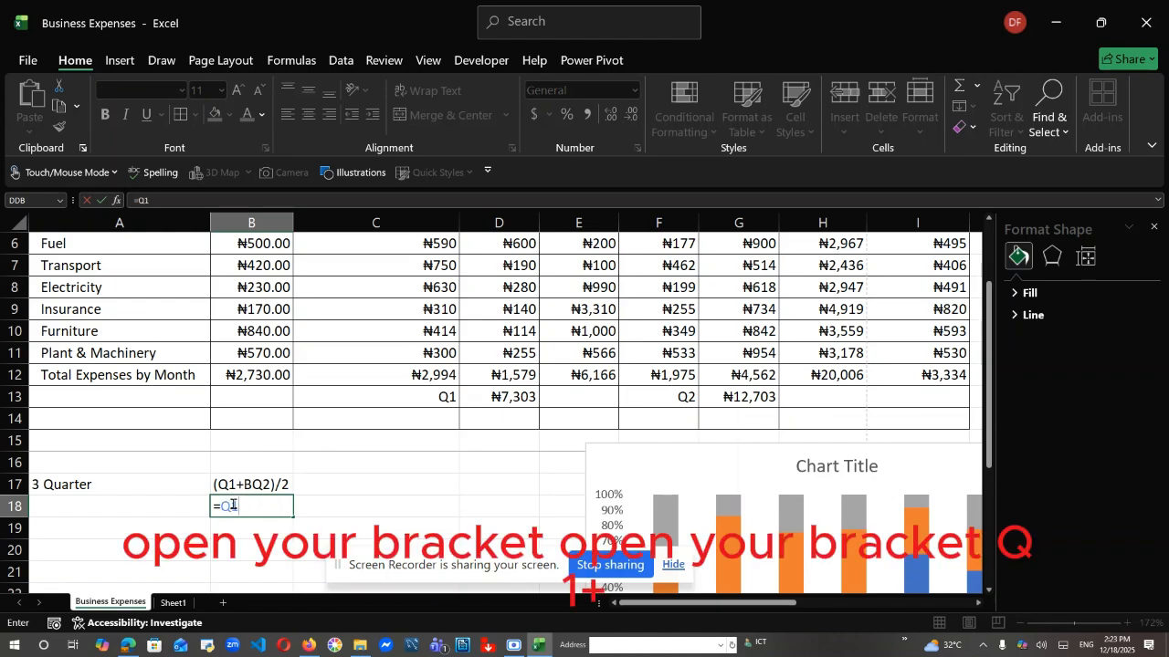
{"action": "left_click", "coordinate": [222, 507]}
{"action": "type", "text": "(Q1"}
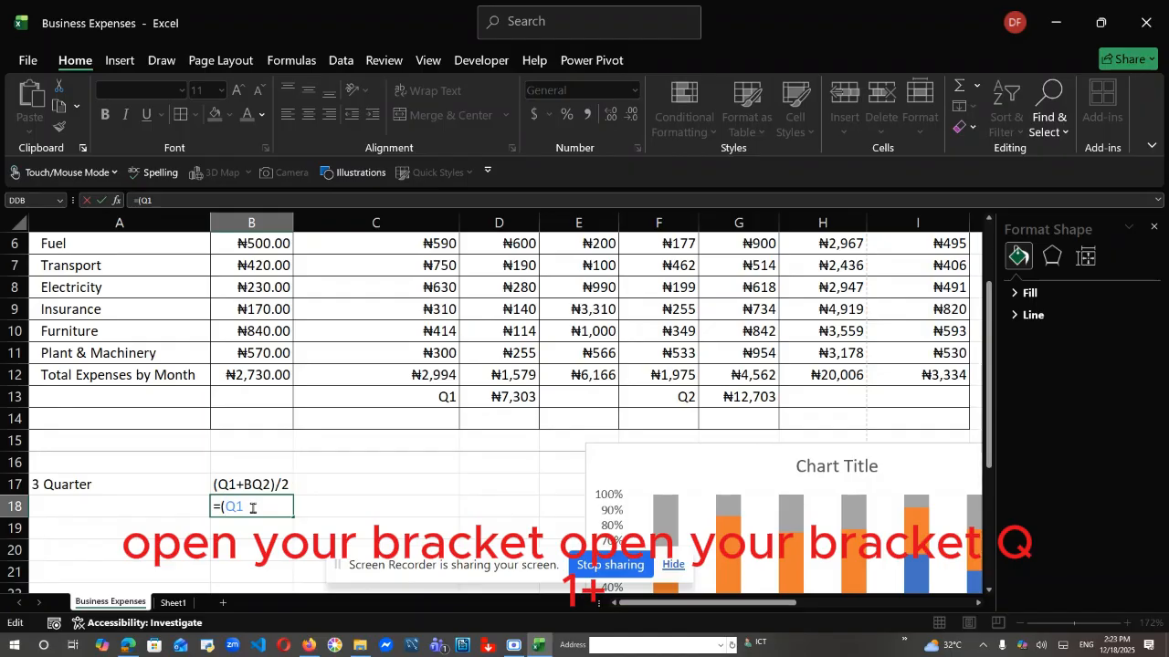
{"action": "type", "text": "+ "}
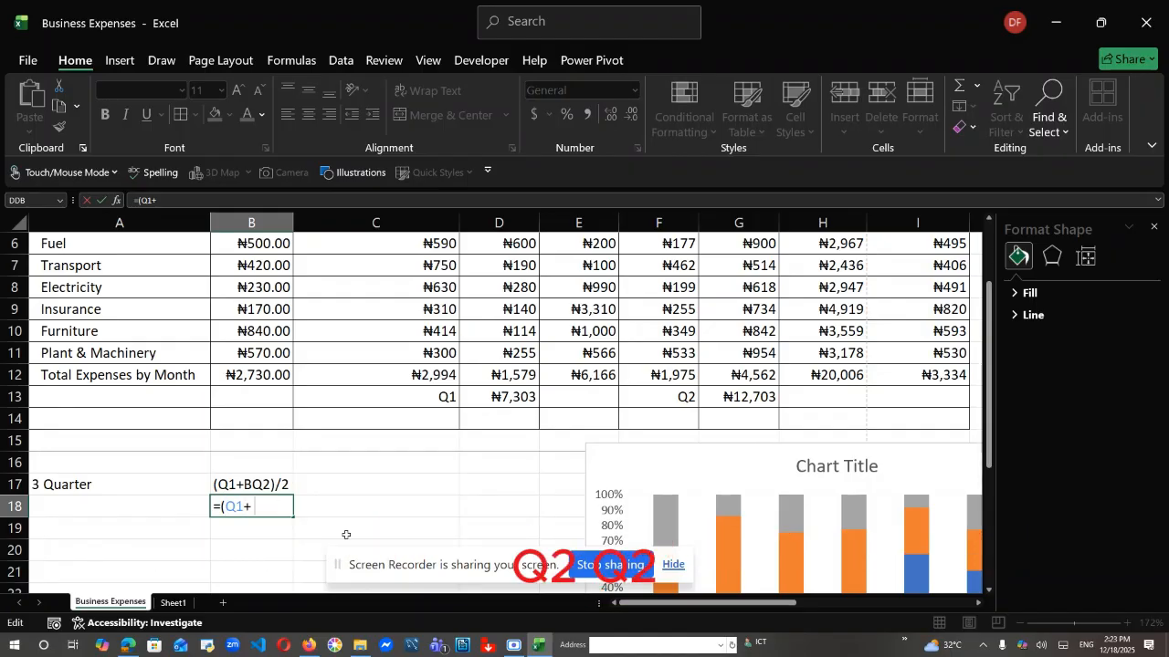
{"action": "type", "text": "Q2)"}
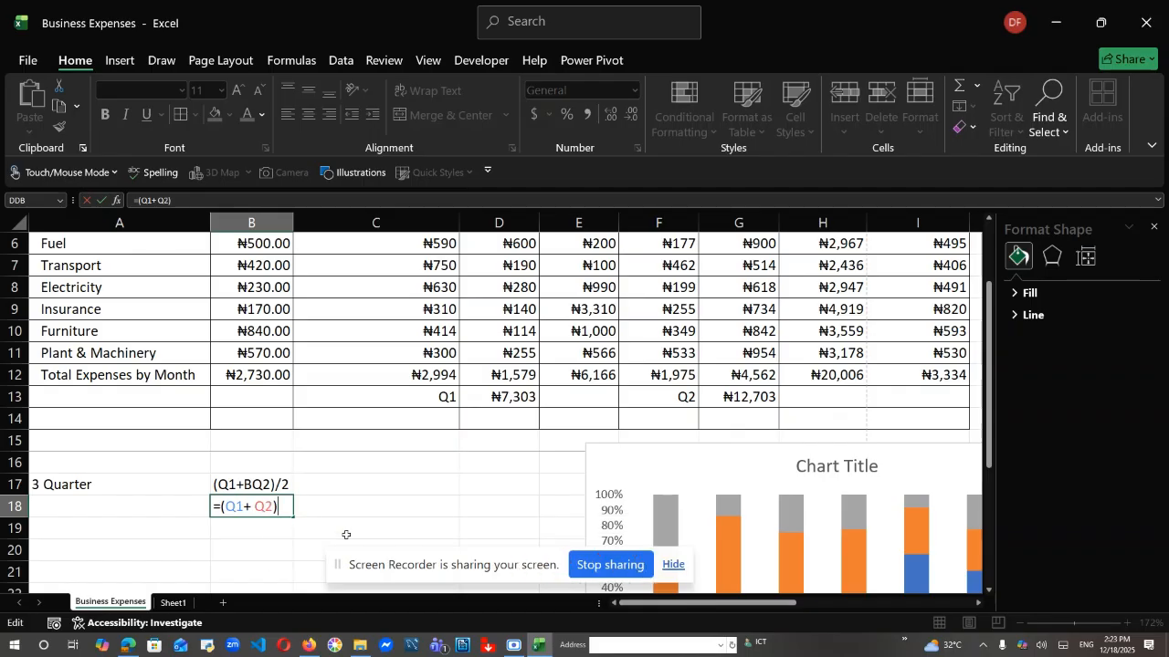
{"action": "type", "text": " / 2"}
Correct the formula text in B17 to (Q1+Q2)/2 by removing the stray B
{"action": "double_click", "coordinate": [254, 484]}
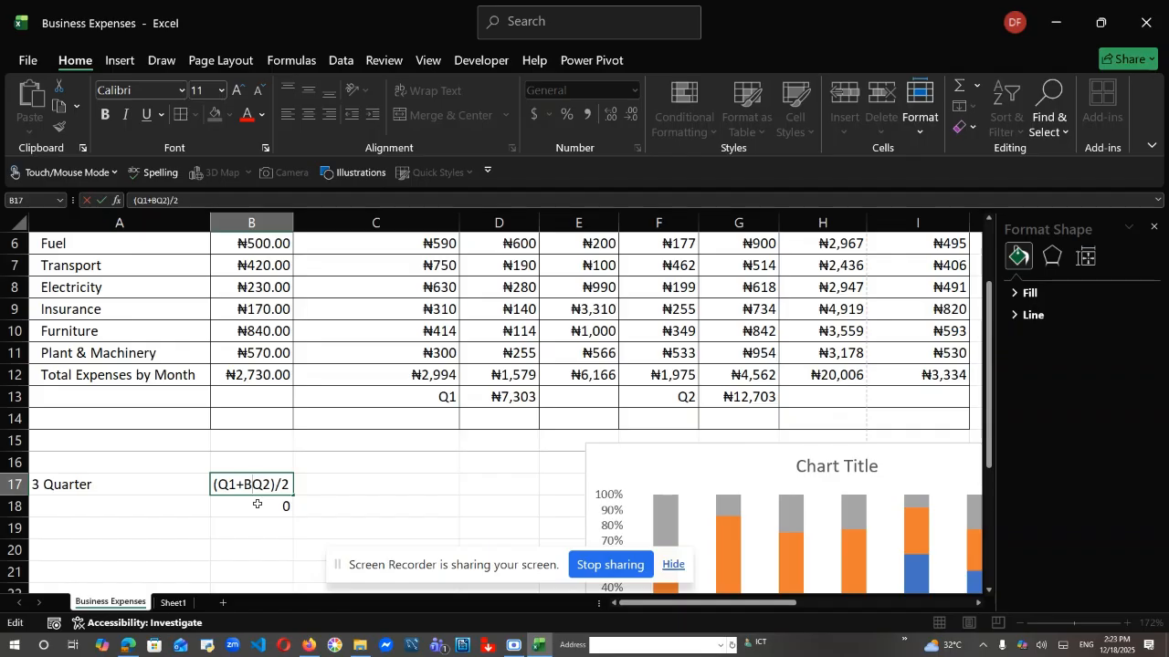
{"action": "key", "text": "BackSpace"}
{"action": "left_click", "coordinate": [274, 508]}
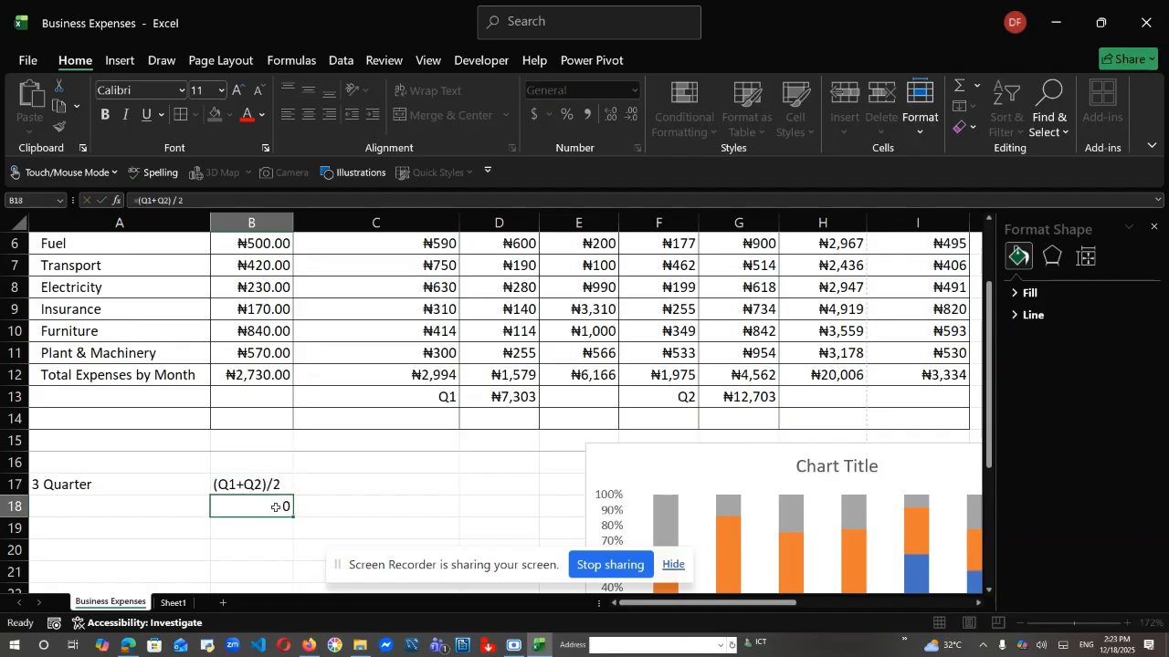
Replace the Q1 and Q2 references in the B18 formula with the quarterly total cells, making it =(D13+ G13) / 2
{"action": "double_click", "coordinate": [275, 508]}
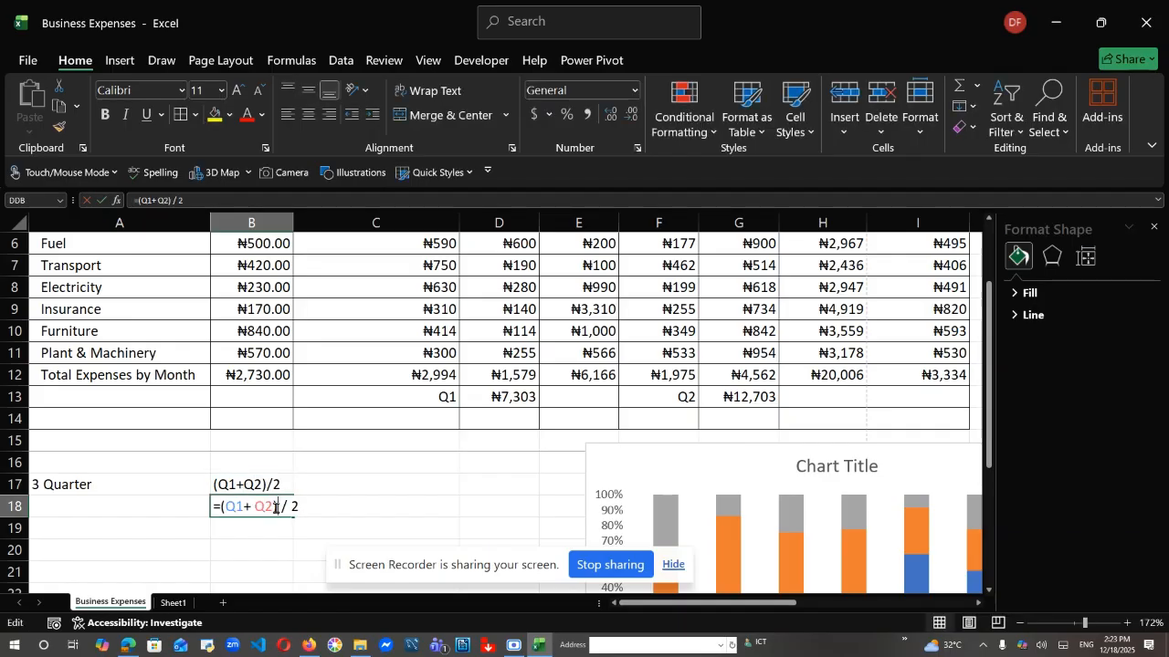
{"action": "left_click", "coordinate": [277, 507]}
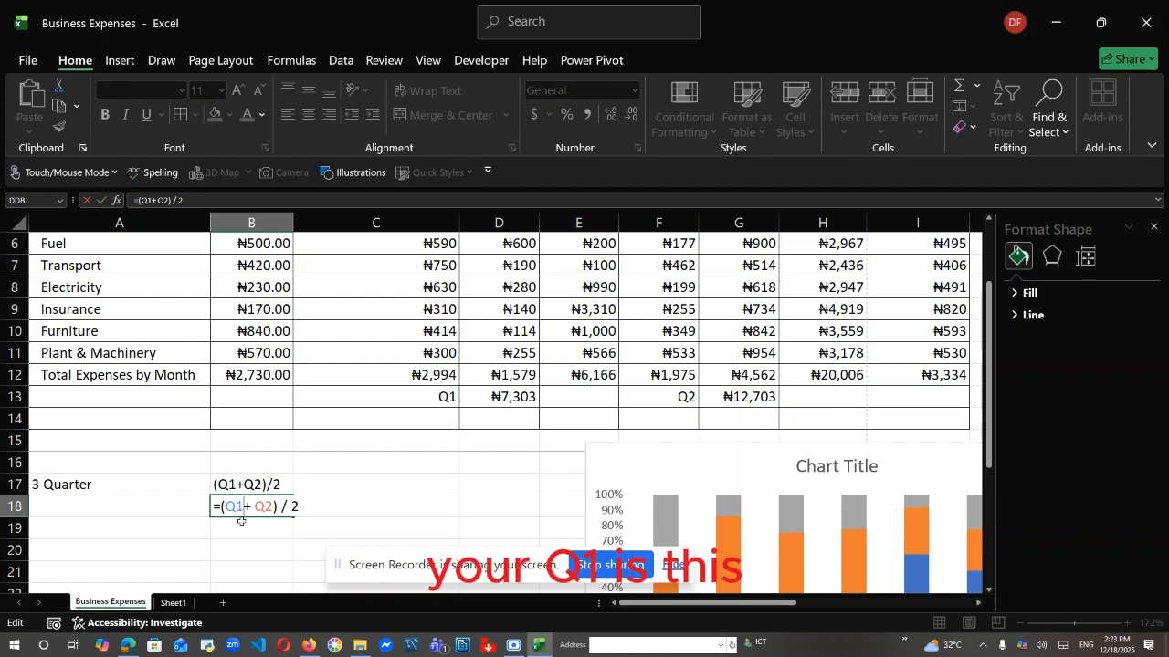
{"action": "key", "text": "BackSpace"}
{"action": "key", "text": "BackSpace"}
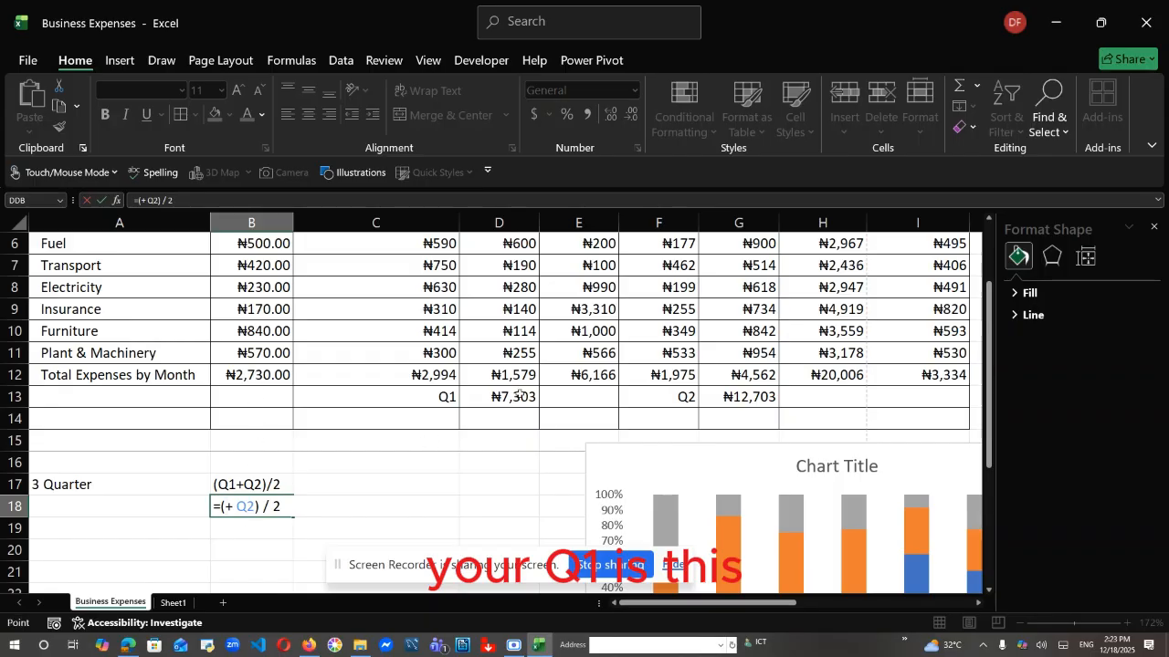
{"action": "left_click", "coordinate": [519, 395]}
{"action": "left_click", "coordinate": [278, 508]}
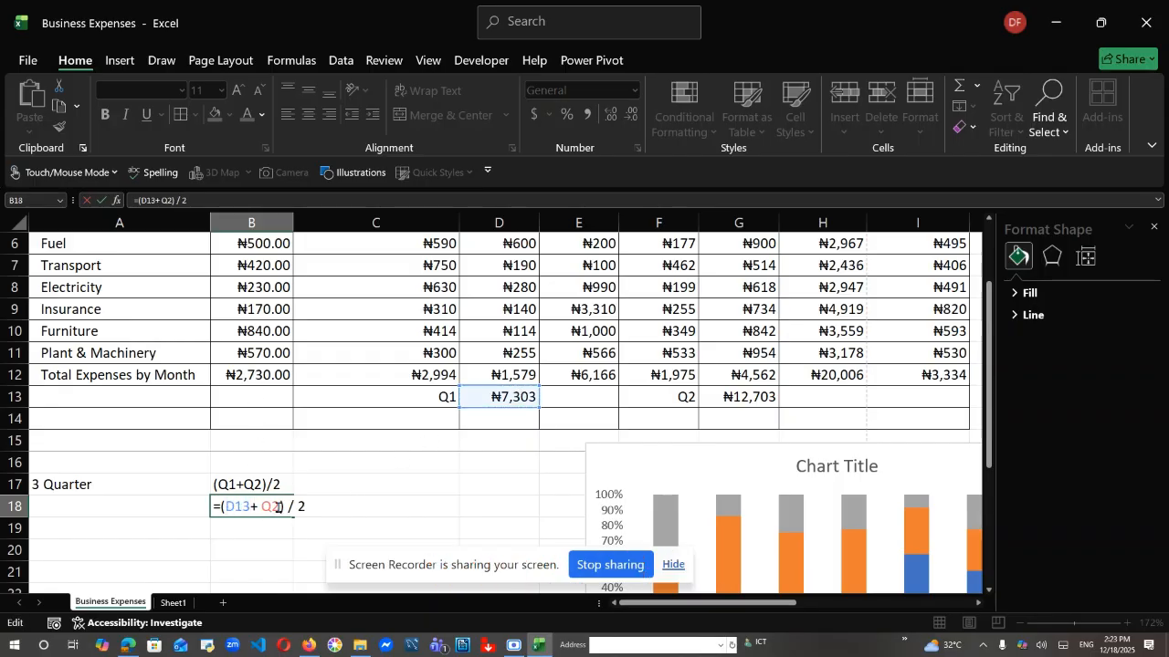
{"action": "key", "text": "BackSpace"}
{"action": "key", "text": "BackSpace"}
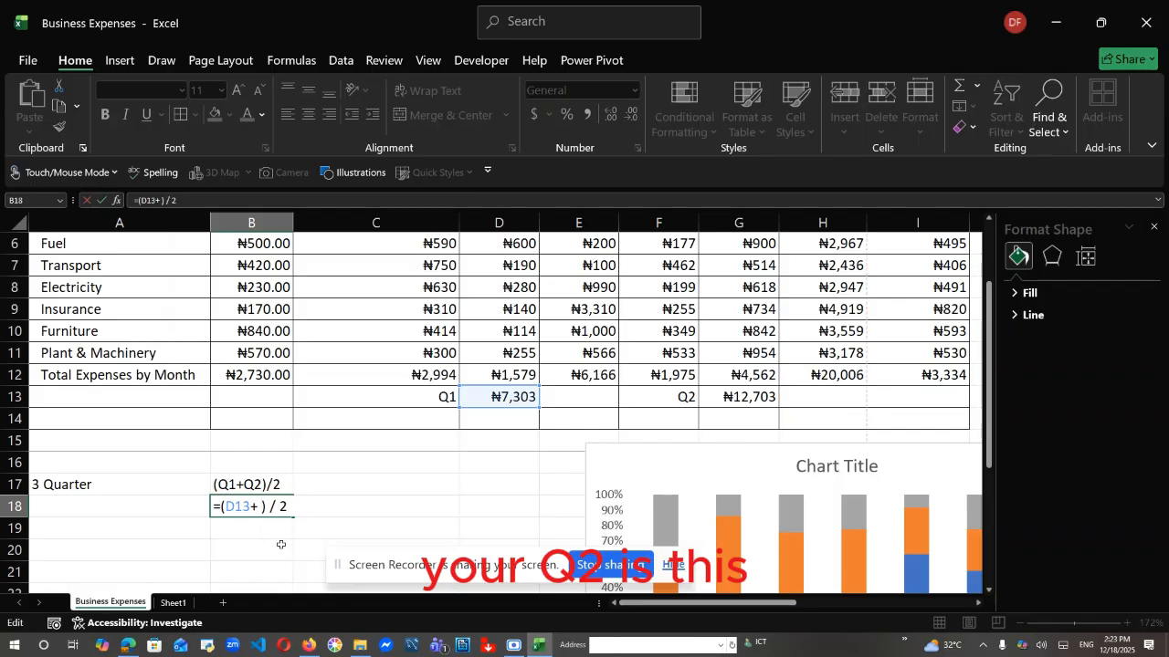
{"action": "left_click", "coordinate": [733, 395]}
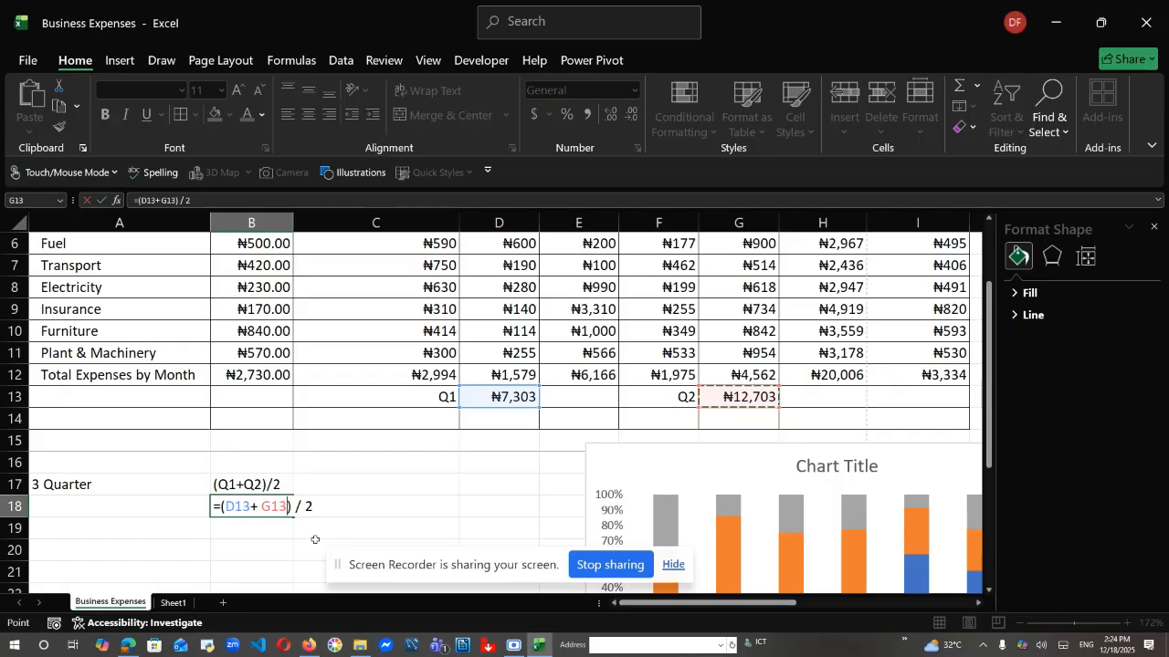
{"action": "key", "text": "Return"}
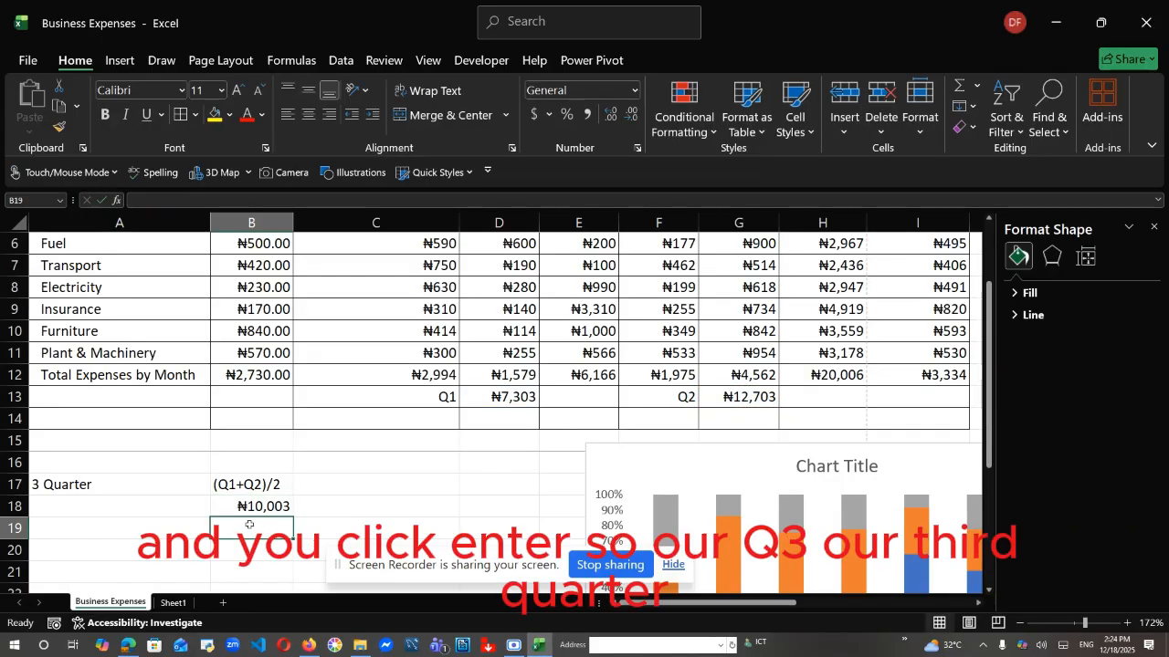
Copy the "3 Quarter" label from A17 into A18, beside the forecast result
{"action": "left_click", "coordinate": [184, 510]}
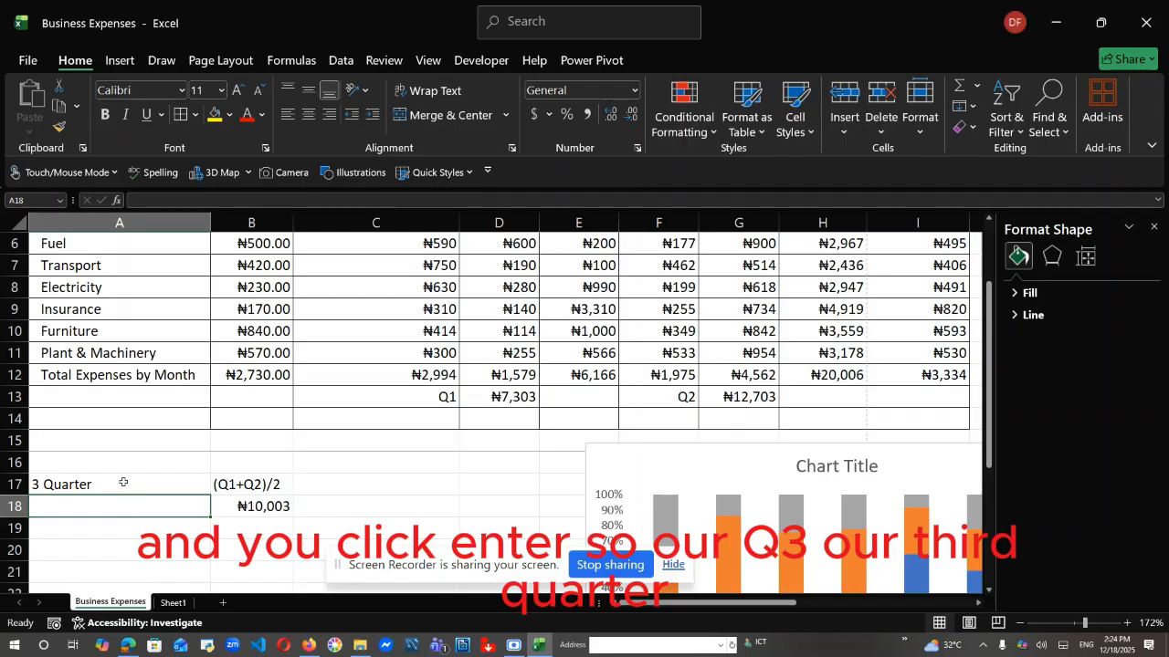
{"action": "left_click", "coordinate": [123, 482]}
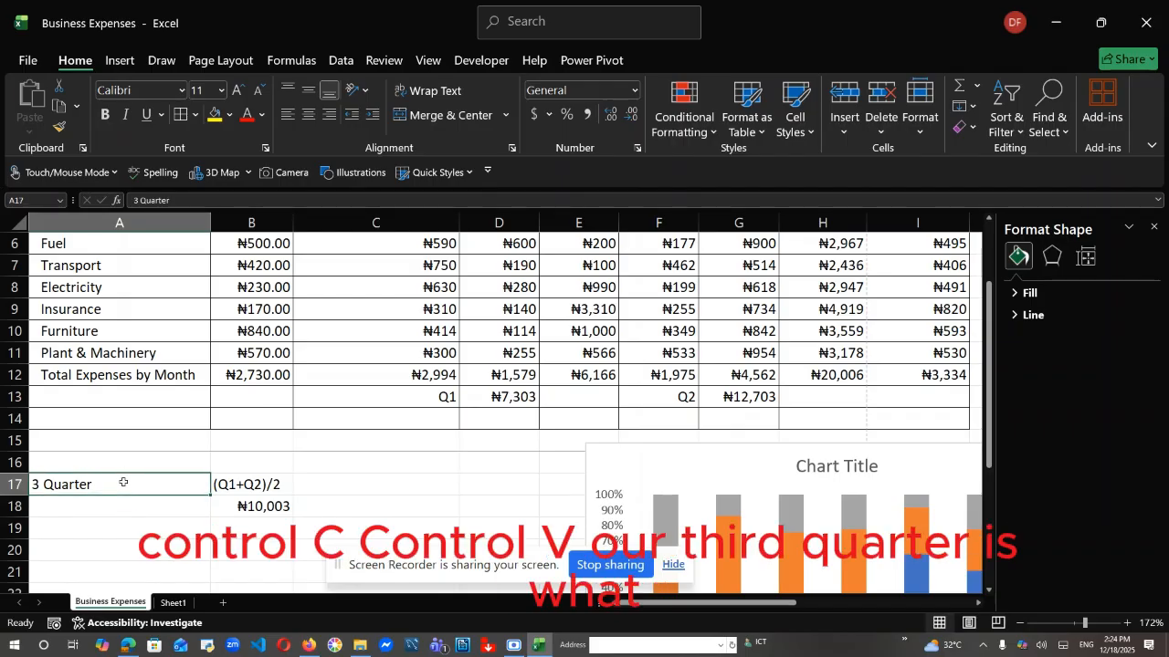
{"action": "key", "text": "ctrl+c"}
{"action": "left_click", "coordinate": [152, 507]}
{"action": "key", "text": "ctrl+v"}
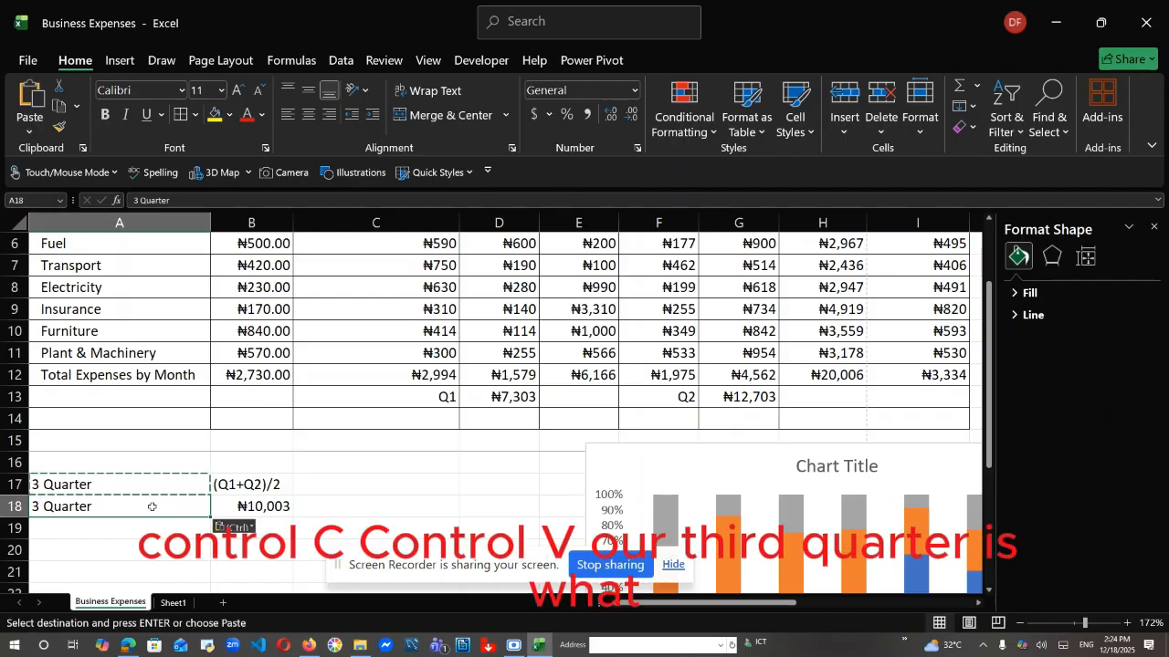
{"action": "left_click", "coordinate": [405, 490]}
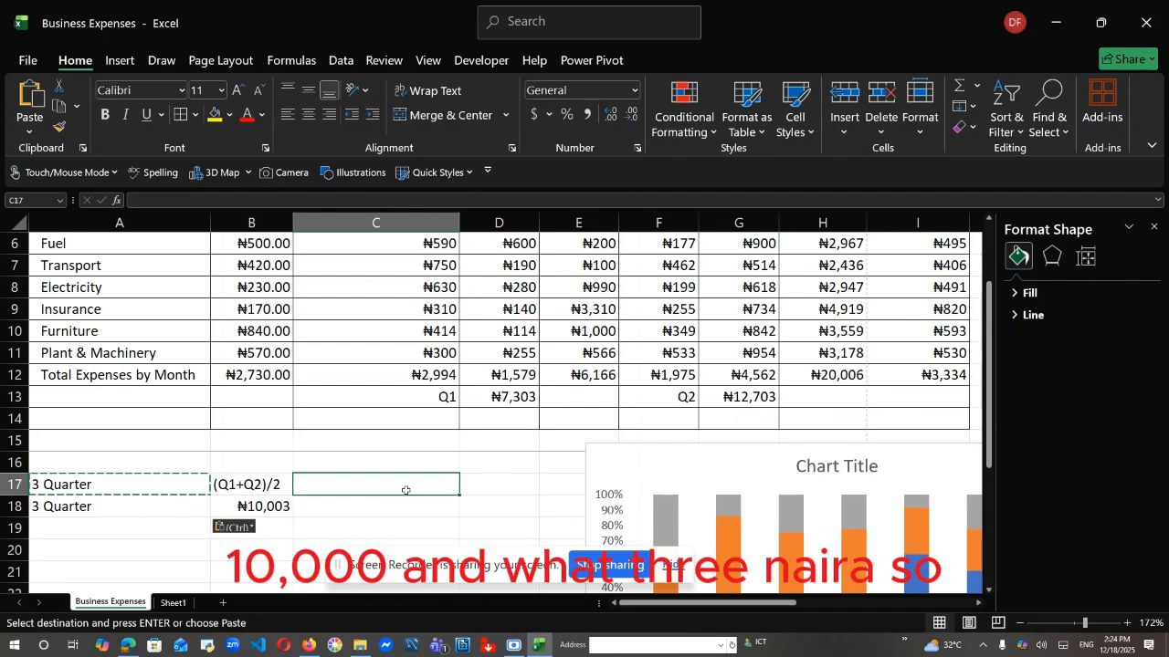
{"action": "left_click", "coordinate": [918, 566]}
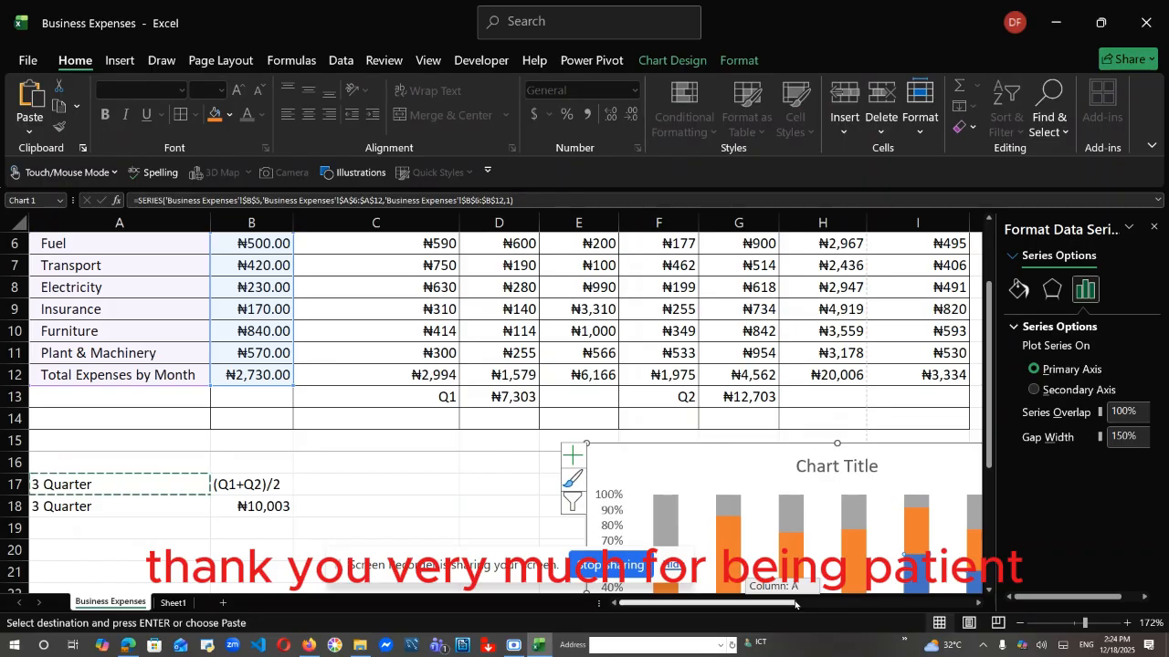
{"action": "left_click_drag", "start_coordinate": [783, 605], "coordinate": [992, 485]}
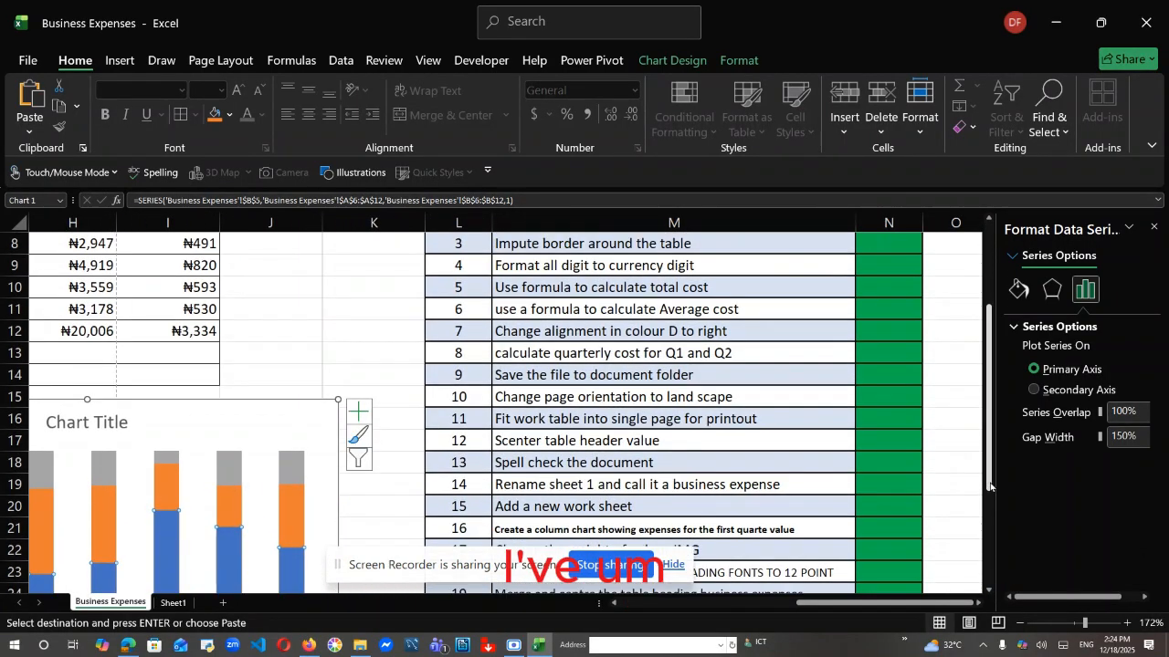
{"action": "left_click_drag", "start_coordinate": [817, 598], "coordinate": [931, 603]}
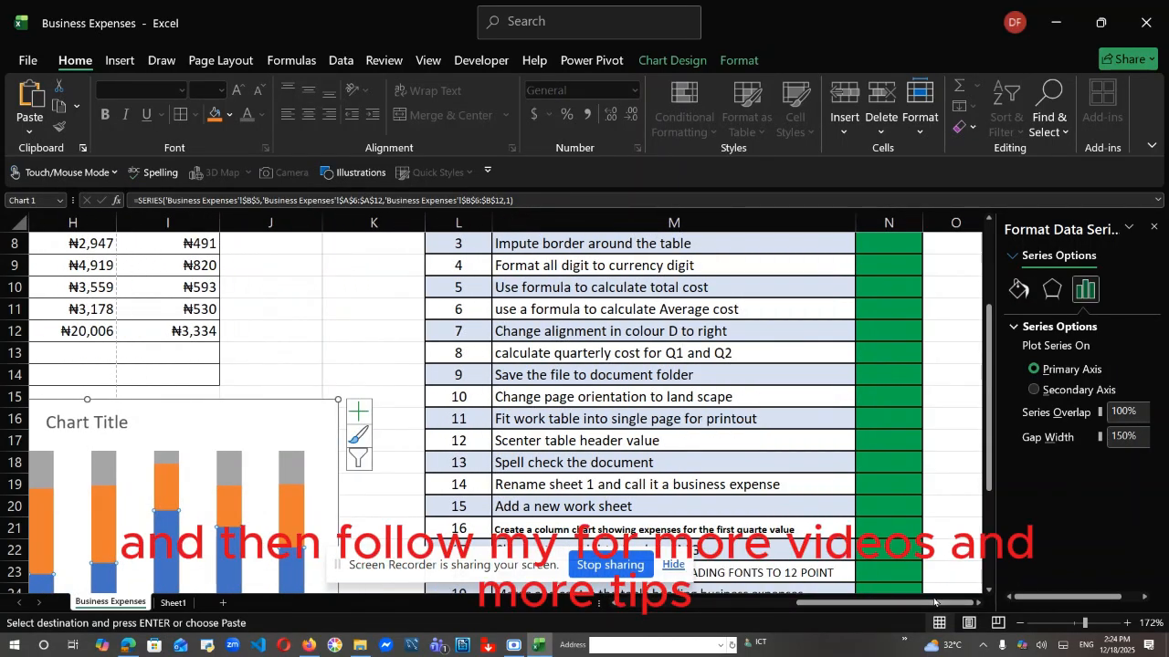